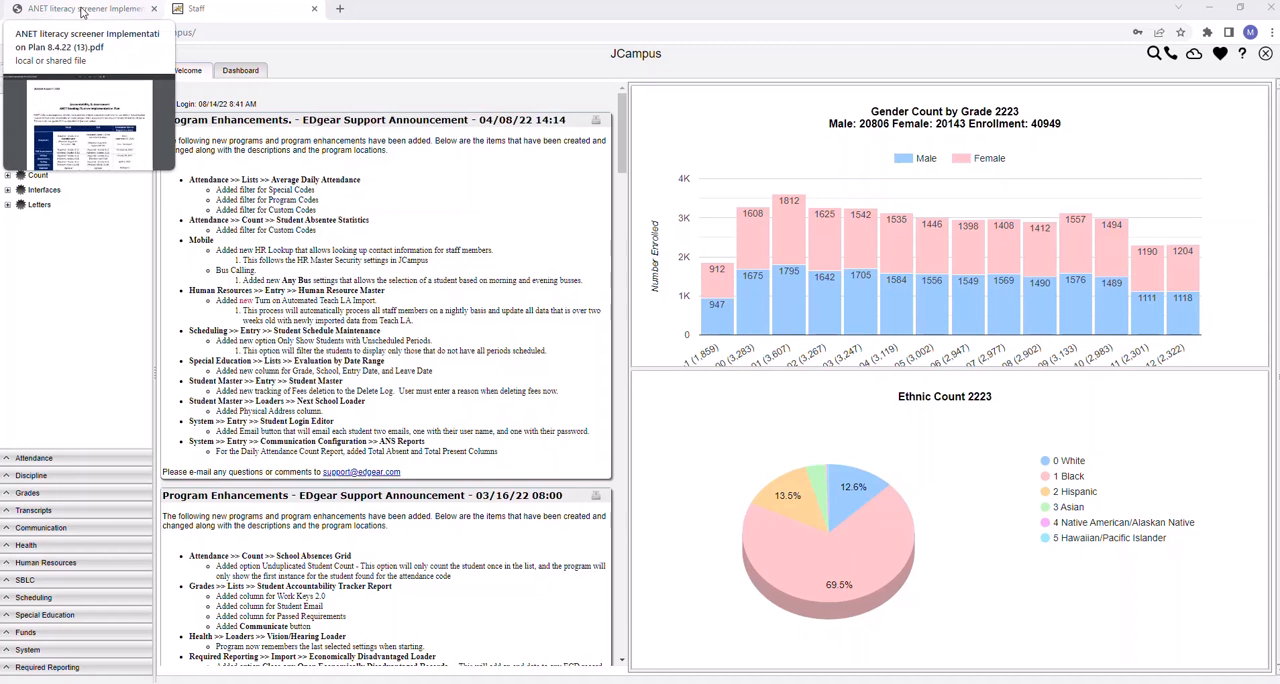
Review the ANET Reading Fluency Implementation Plan PDF for the screener criteria for grades 4–8 and 9–10
left_click(82, 12)
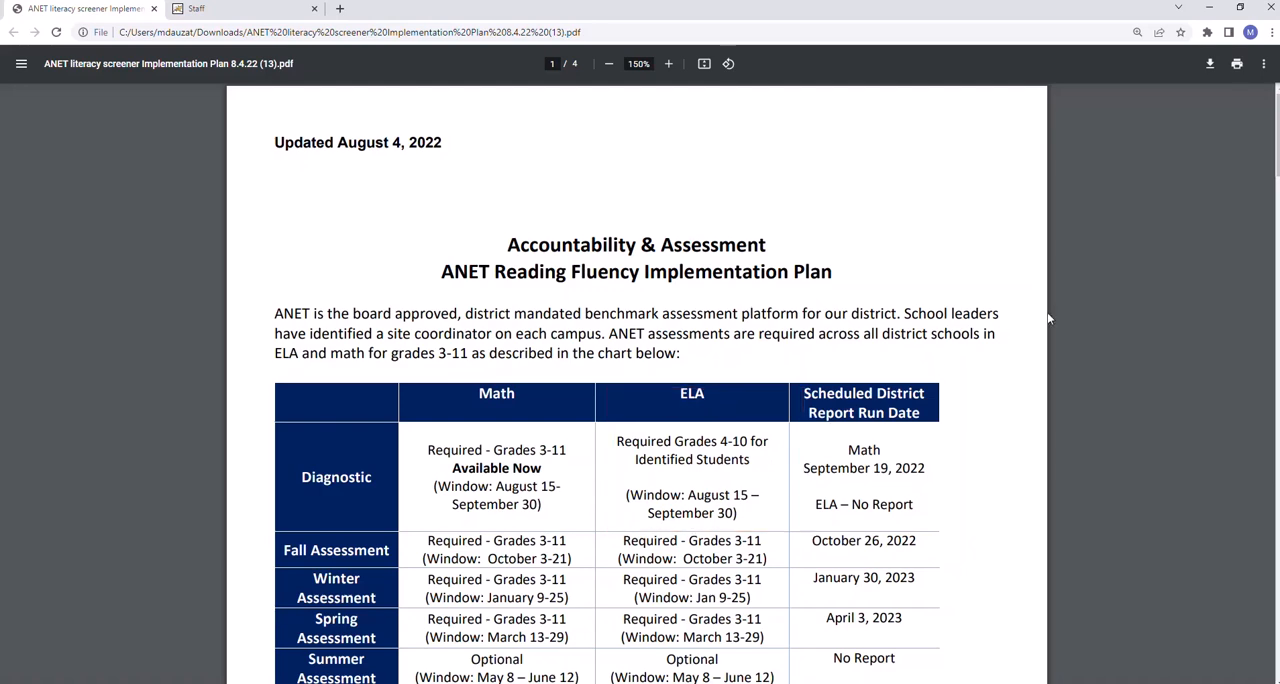
scroll(1048, 318, "down", 8)
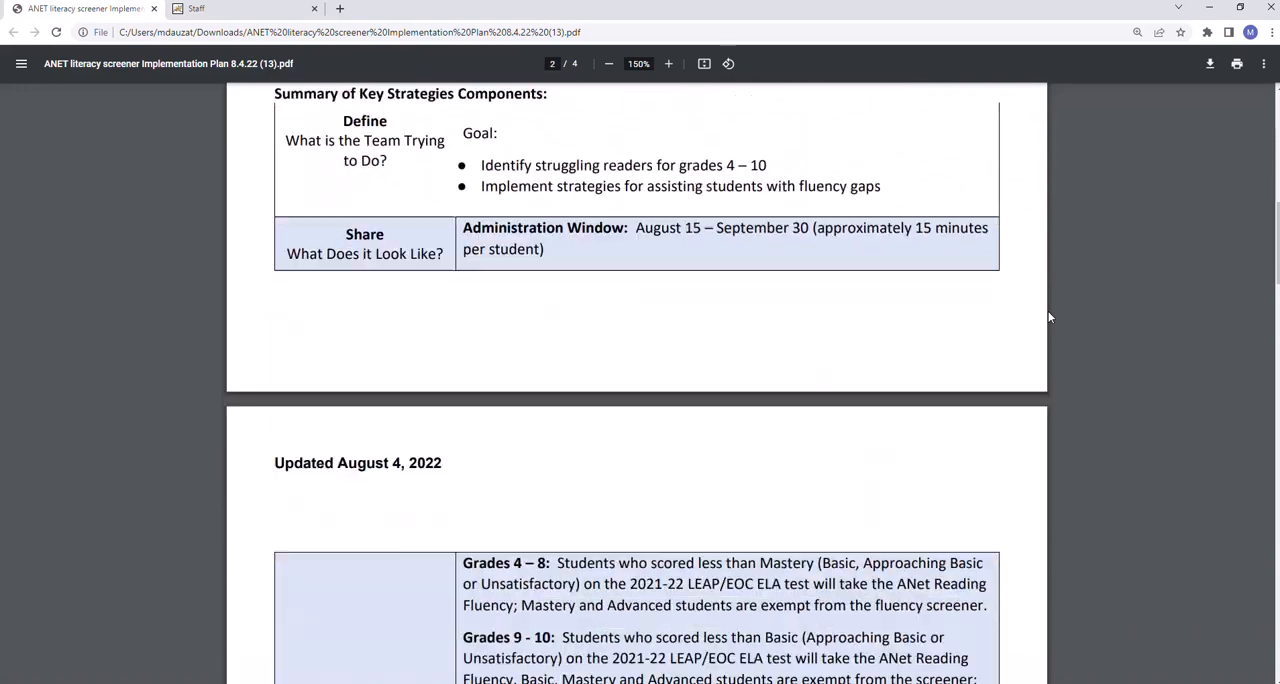
scroll(1048, 317, "down", 4)
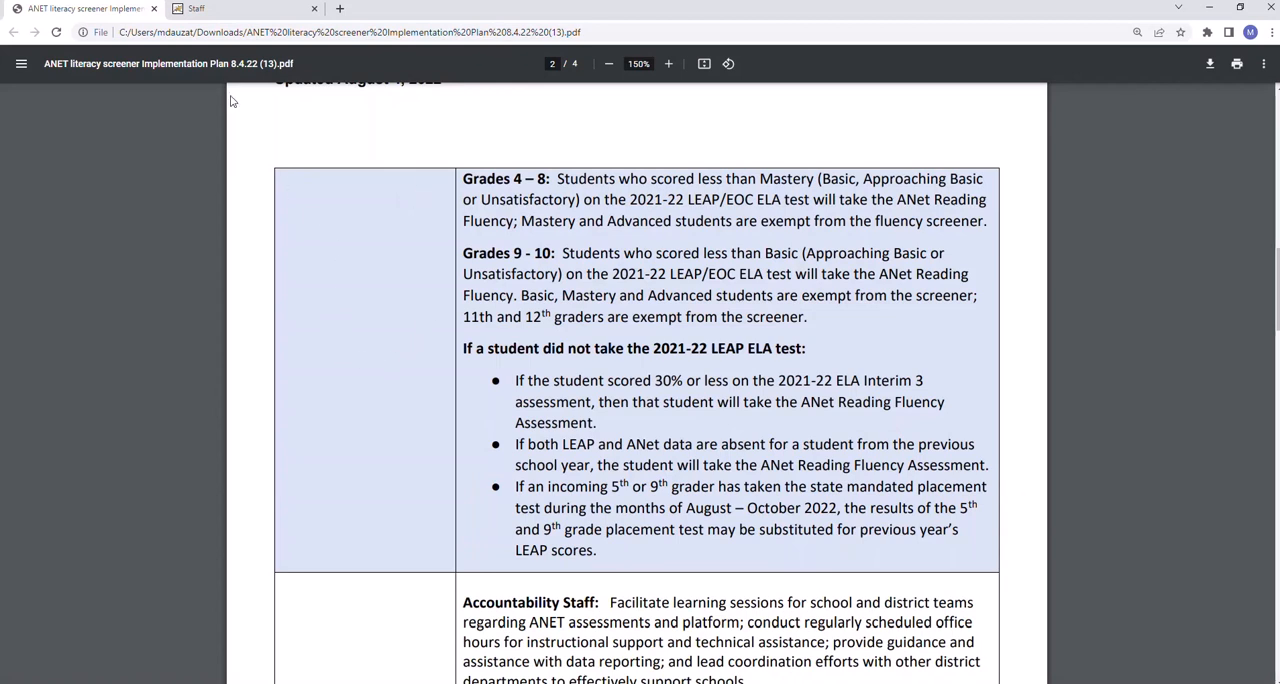
Switch to JCampus and open the Student Accountability Tracker Report from the Grades lists
left_click(224, 12)
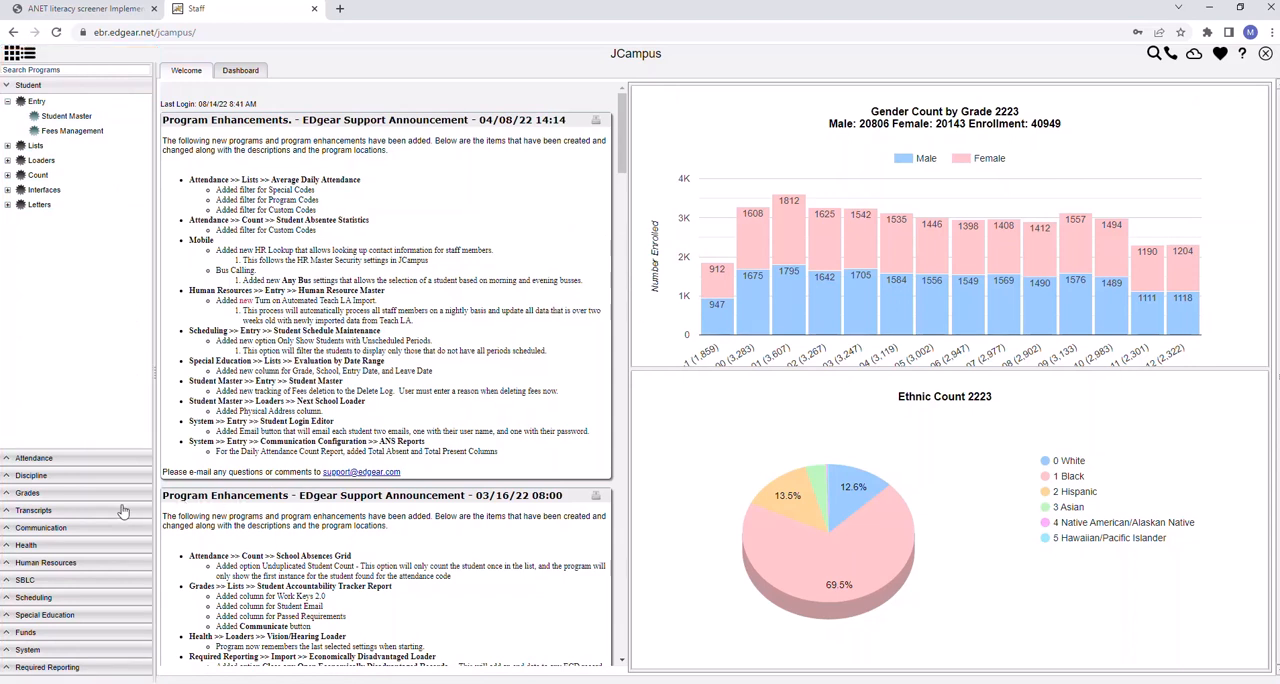
left_click(10, 493)
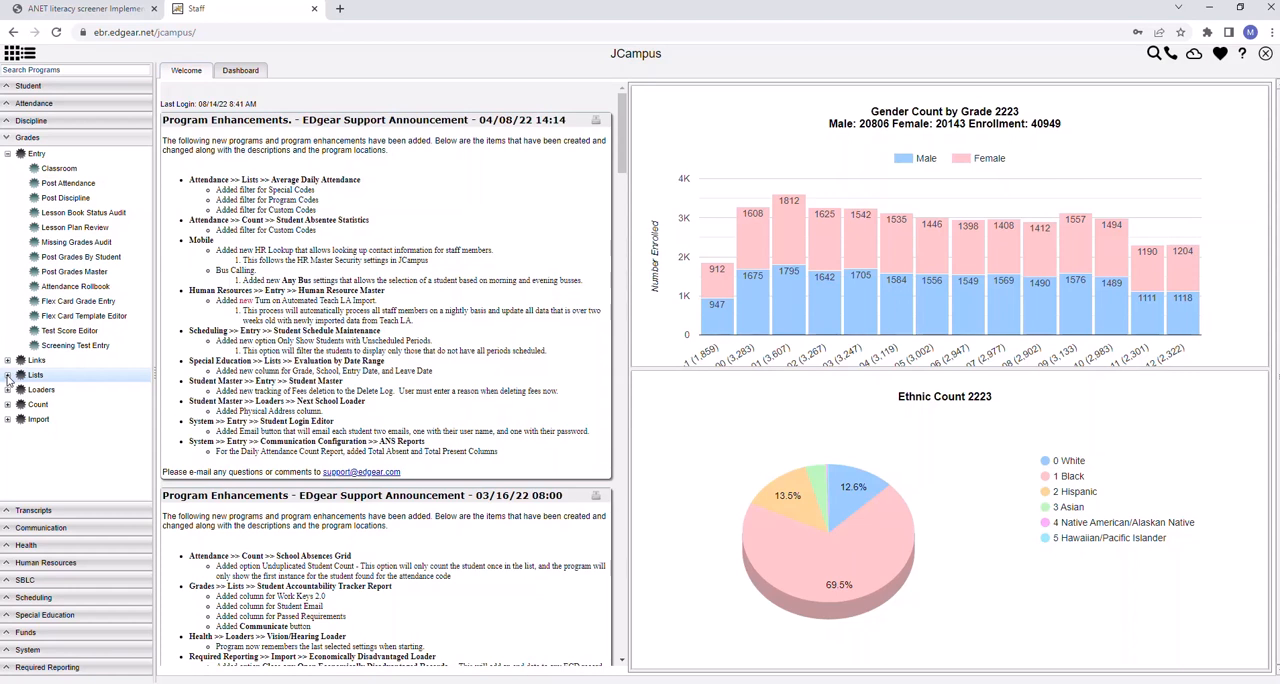
left_click(8, 375)
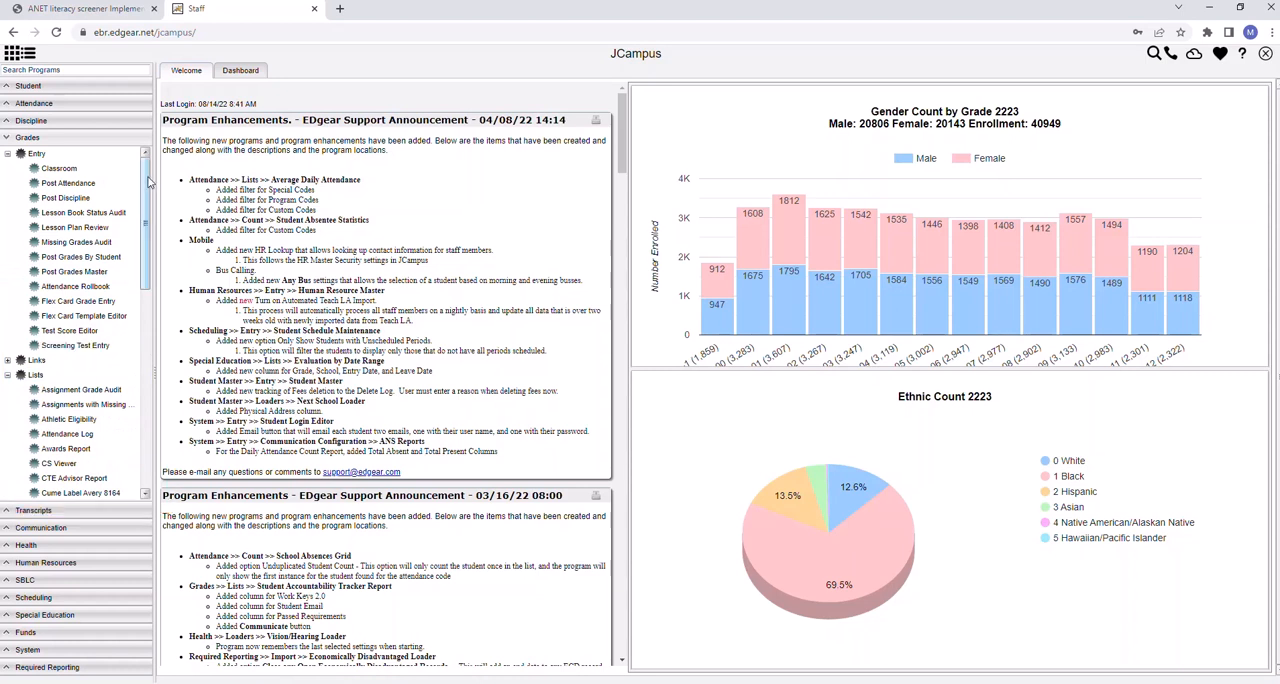
left_click_drag(148, 184, 134, 355)
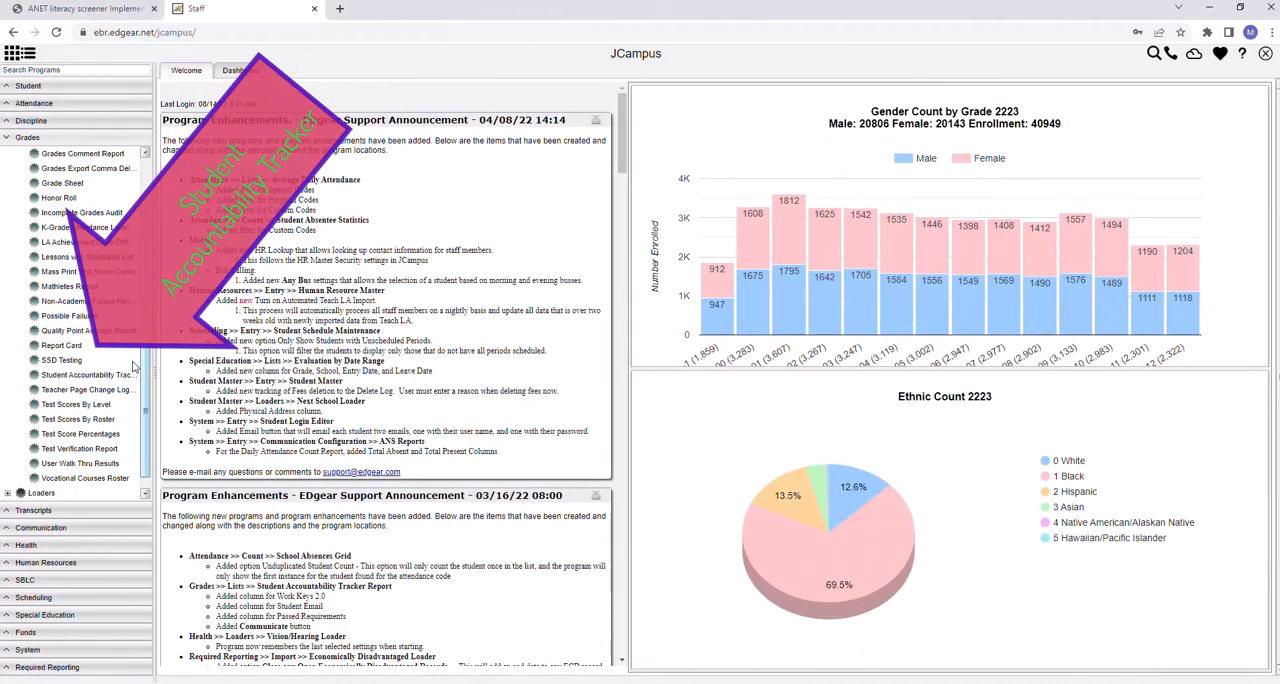
left_click_drag(134, 366, 134, 370)
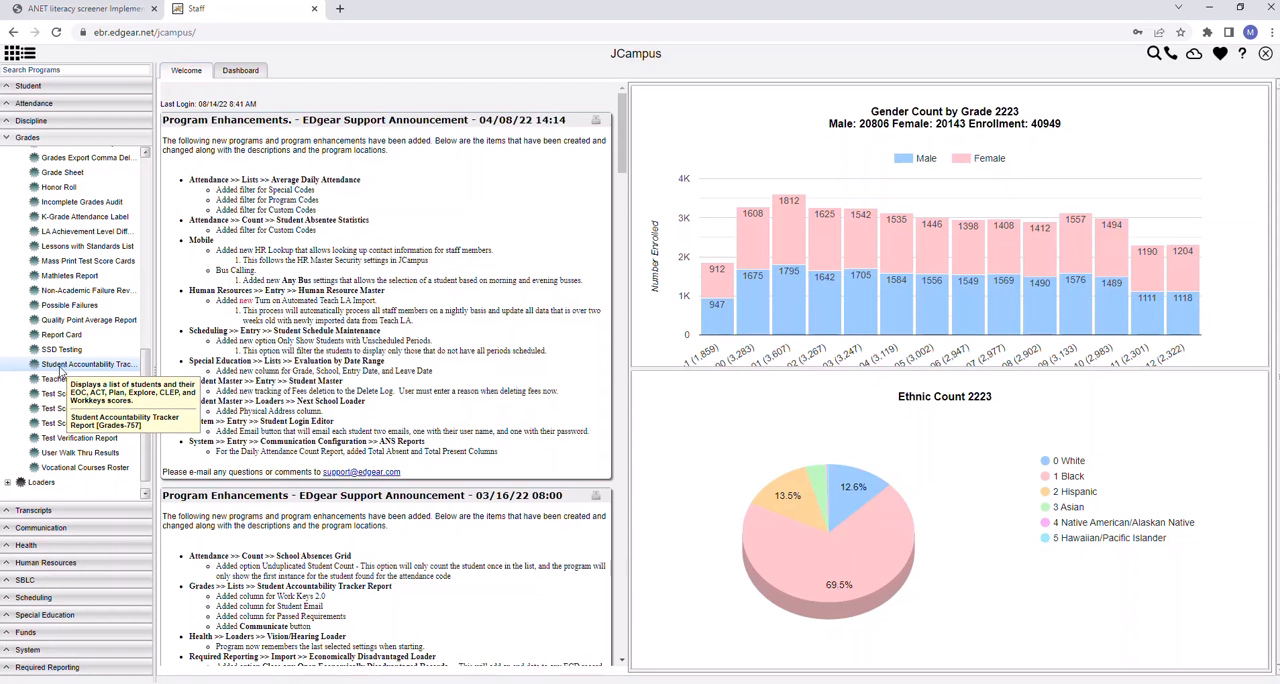
left_click(61, 366)
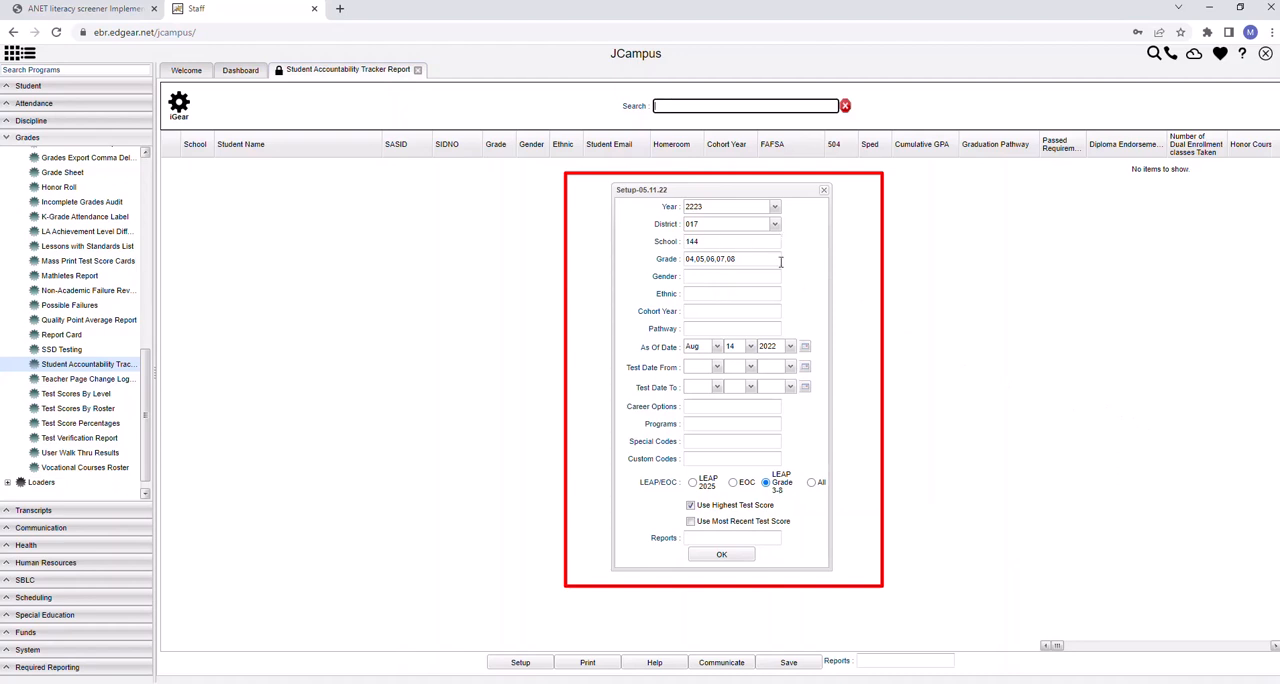
Clear the School filter in the report setup
left_click(745, 242)
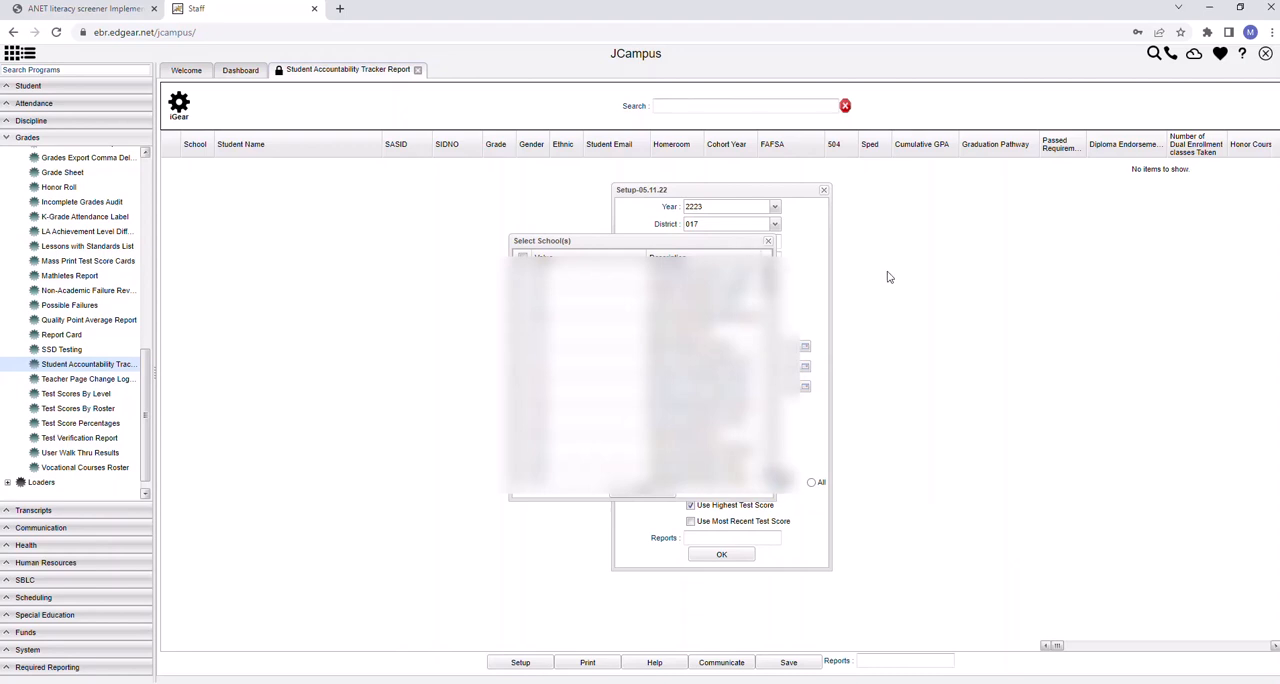
left_click(769, 241)
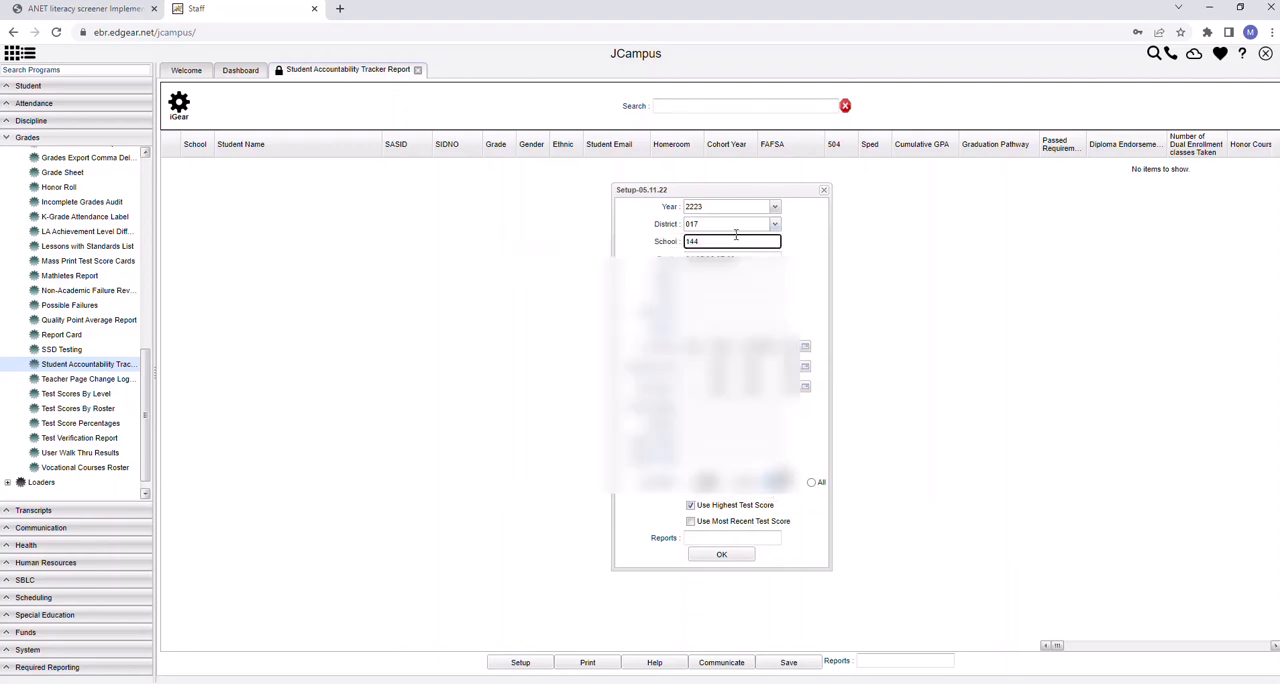
key("BackSpace")
key("BackSpace")
key("BackSpace")
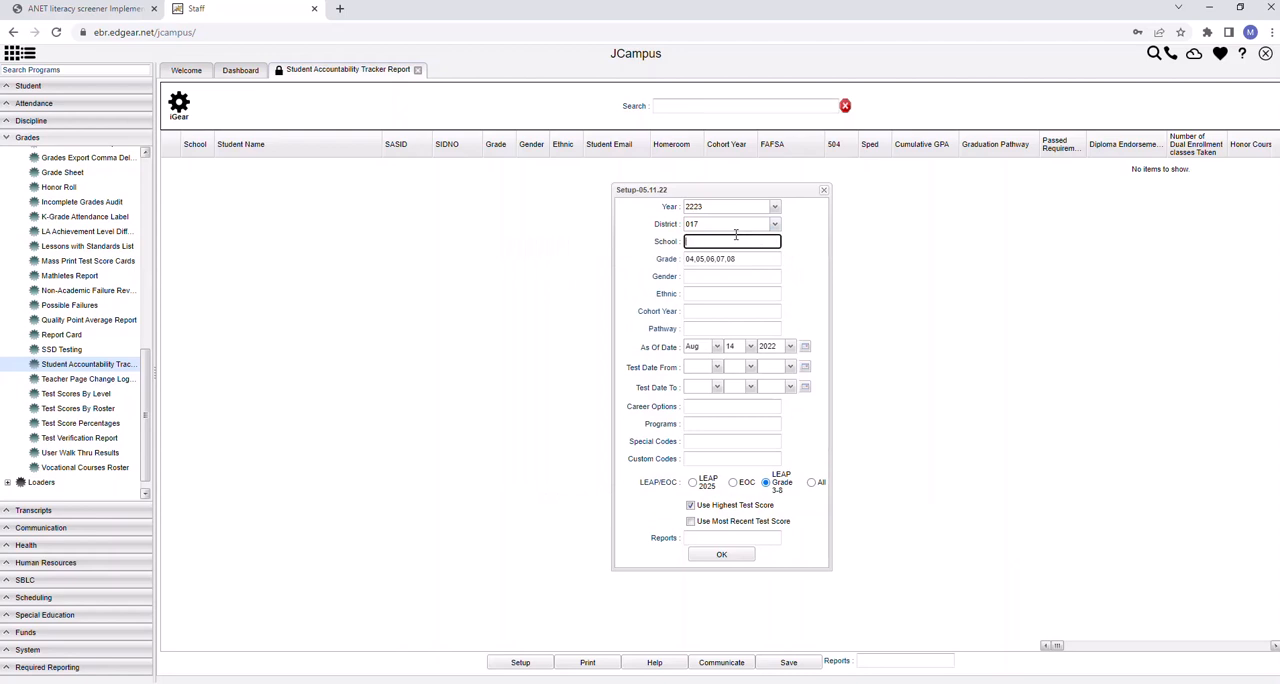
left_click(741, 260)
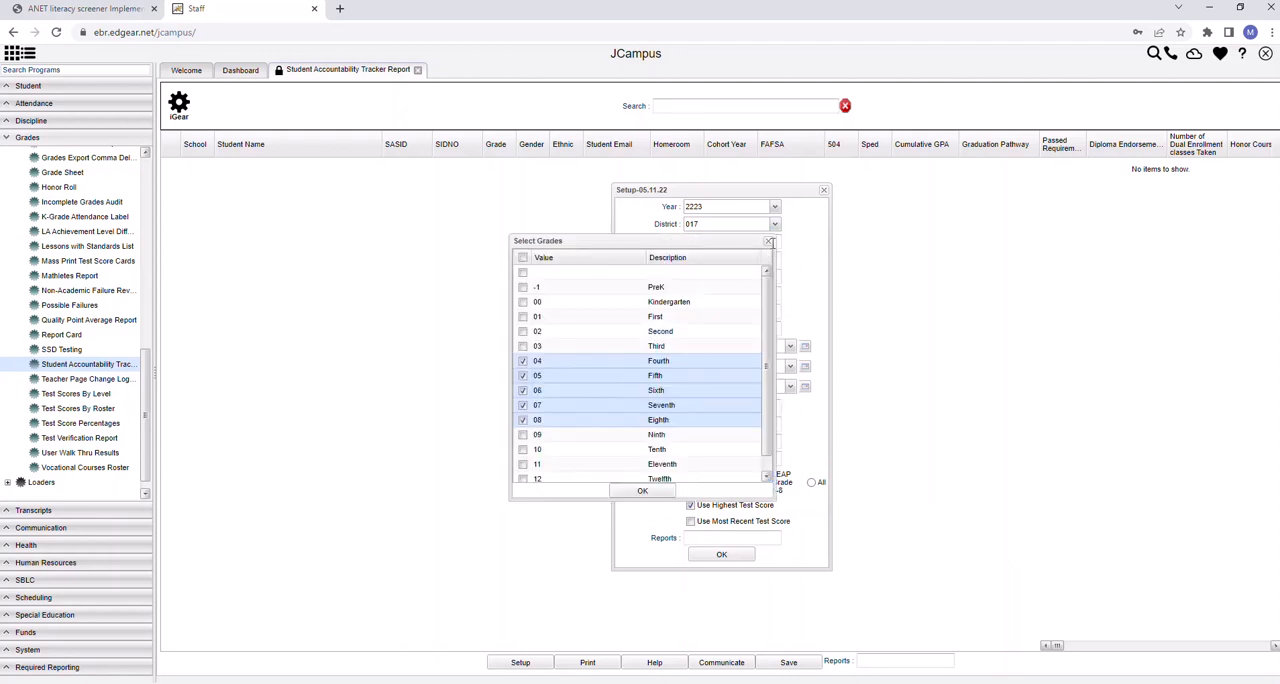
left_click(769, 241)
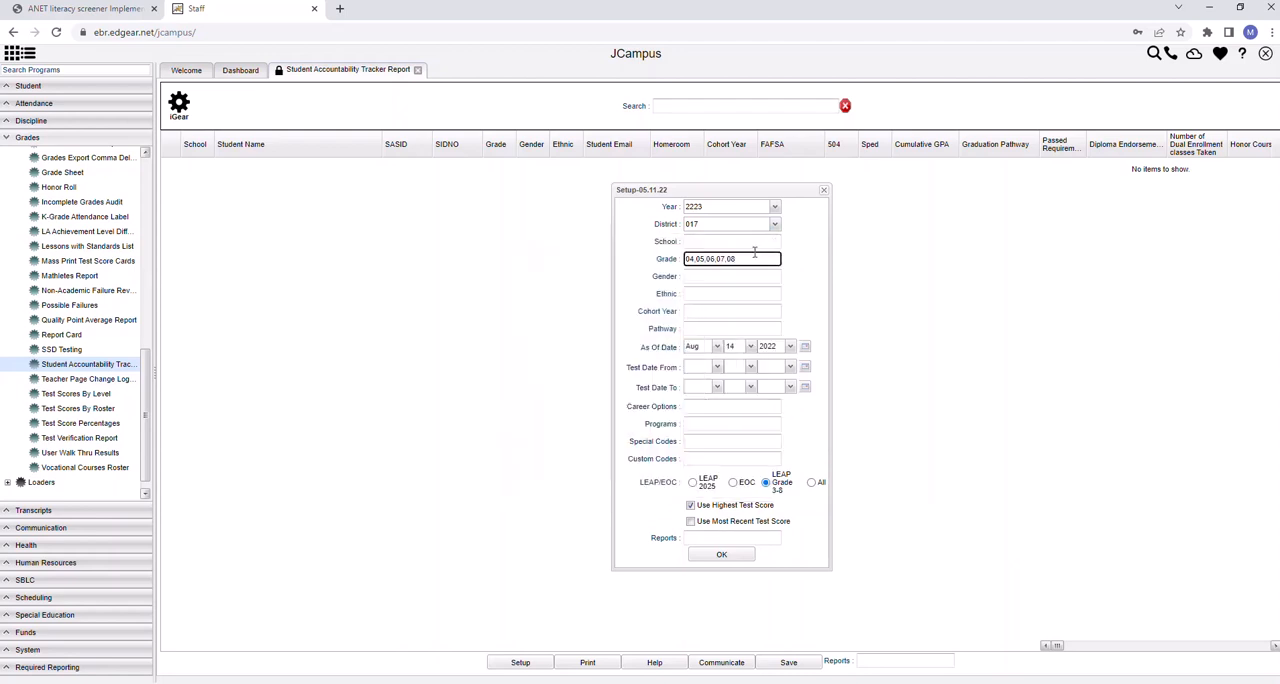
left_click(752, 259)
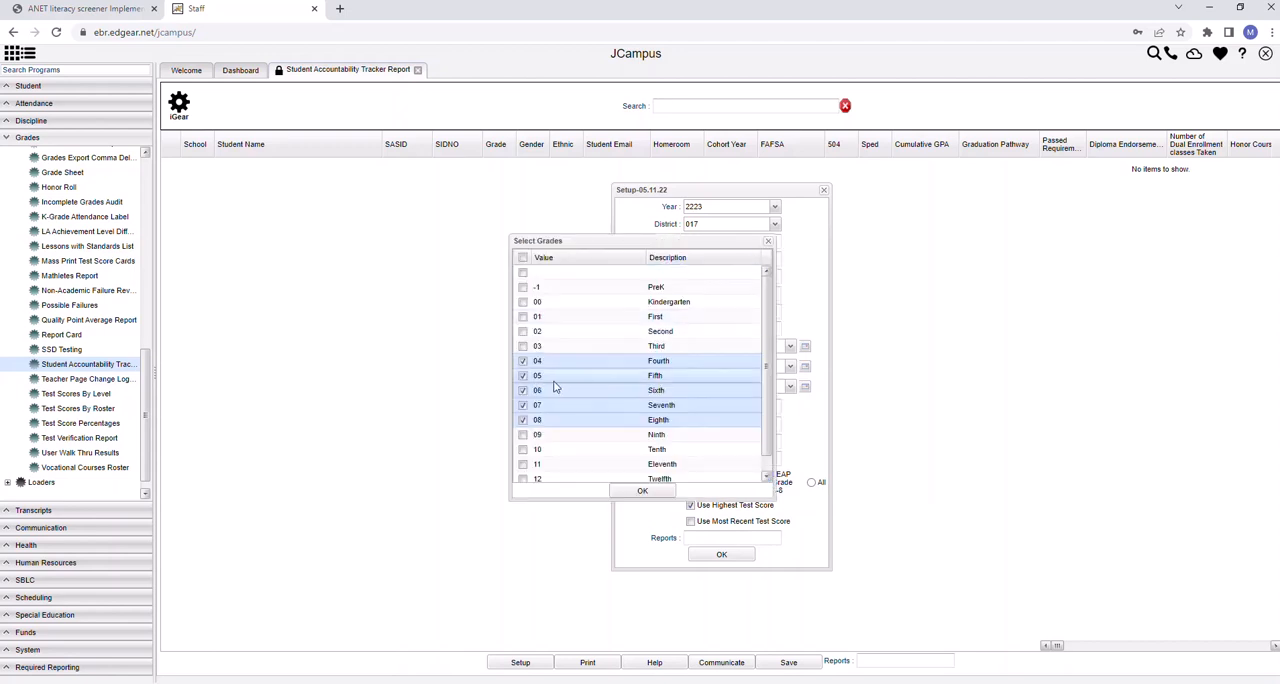
left_click(522, 362)
left_click(522, 376)
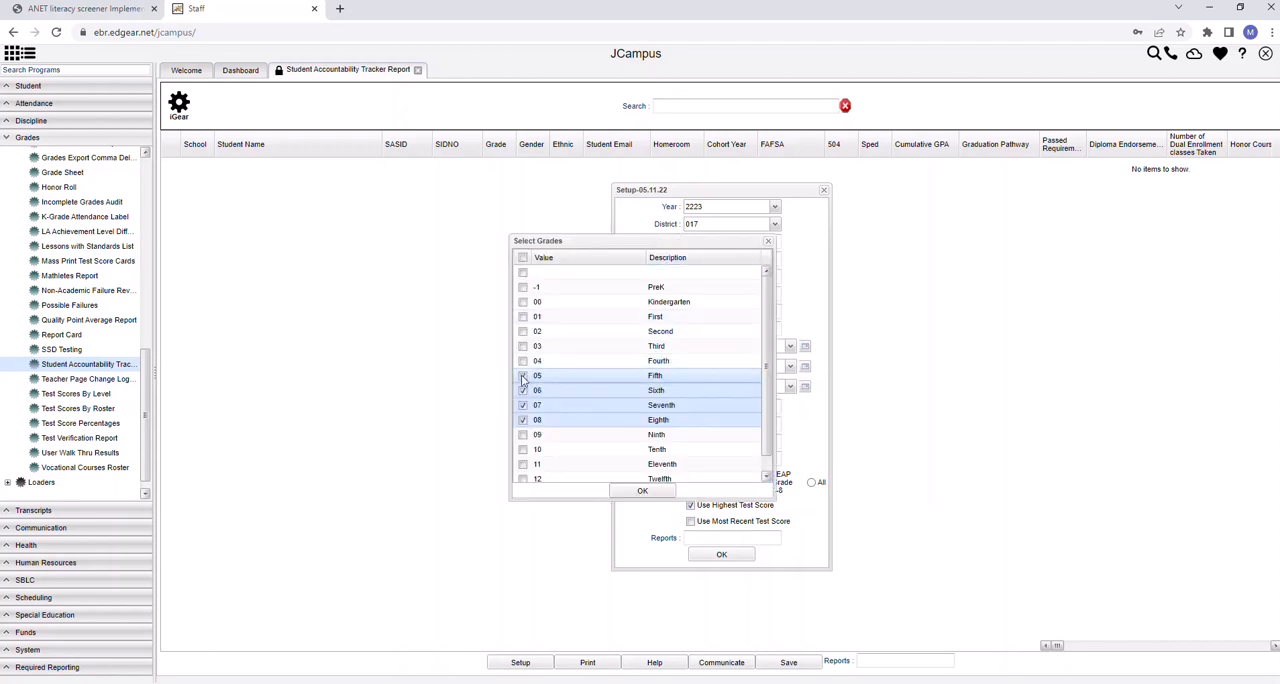
left_click(522, 391)
left_click(522, 405)
left_click(522, 420)
left_click(522, 273)
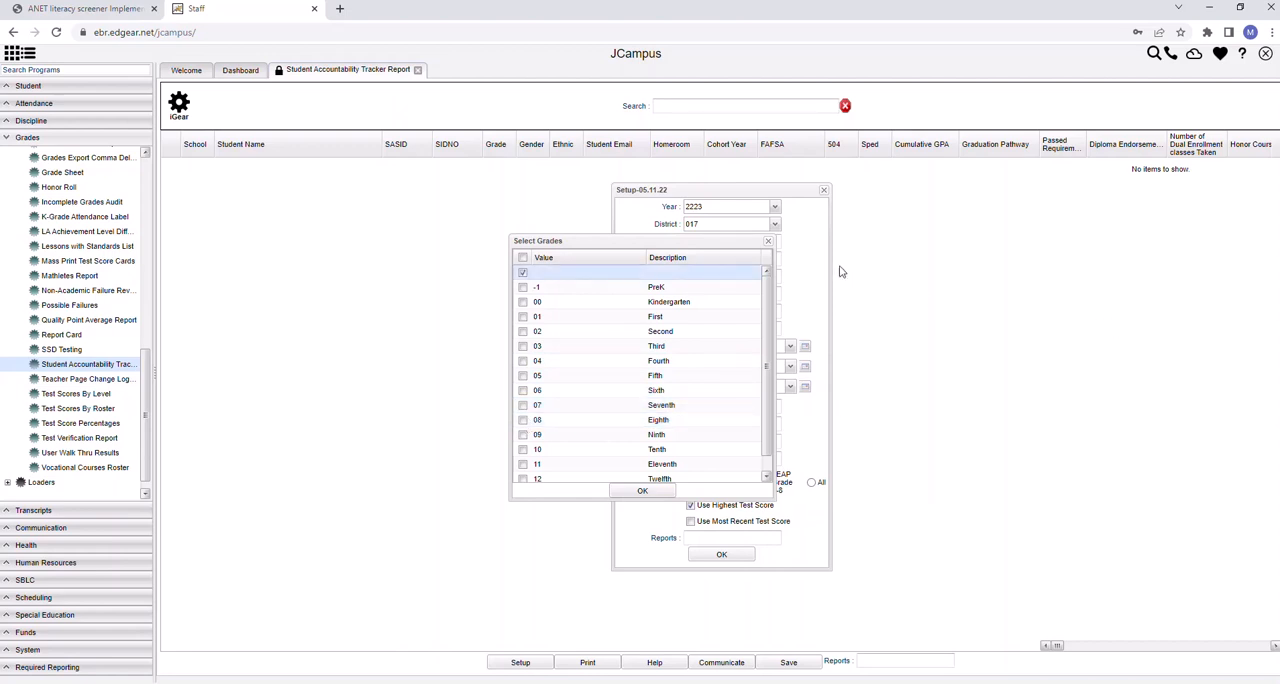
left_click(768, 242)
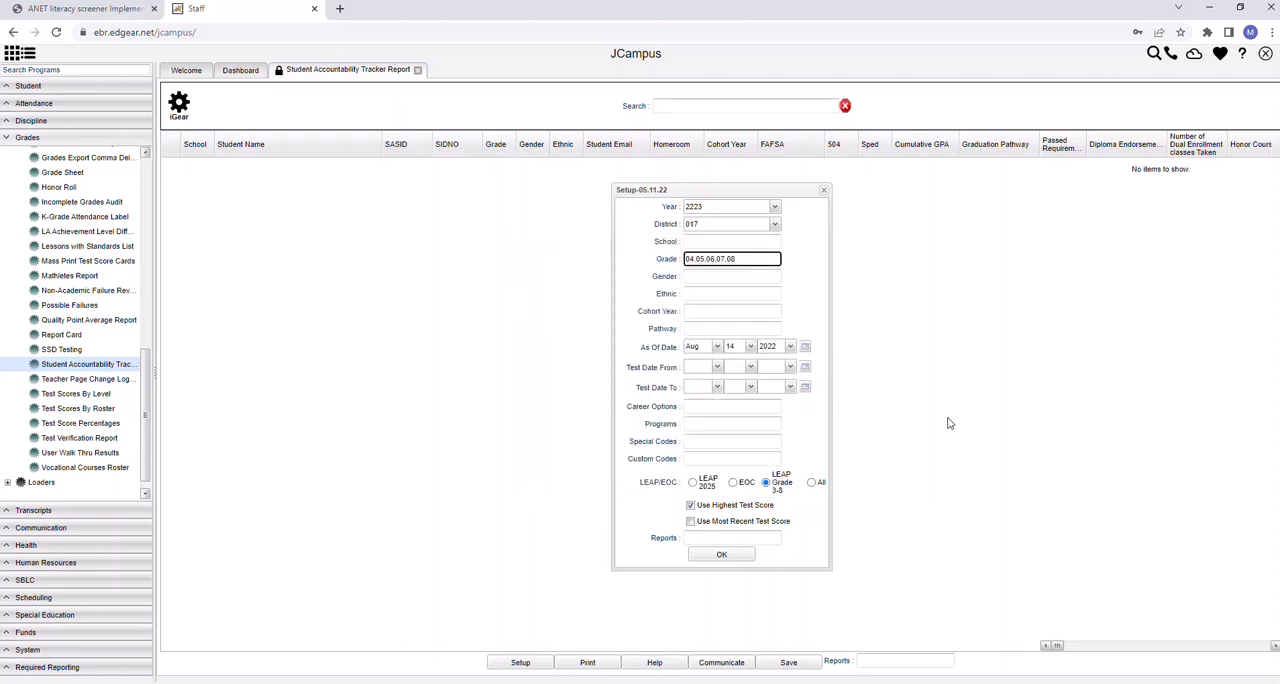
Empty the Grade filter by deselecting grades 04 through 08 and choosing the blank entry
left_click(763, 261)
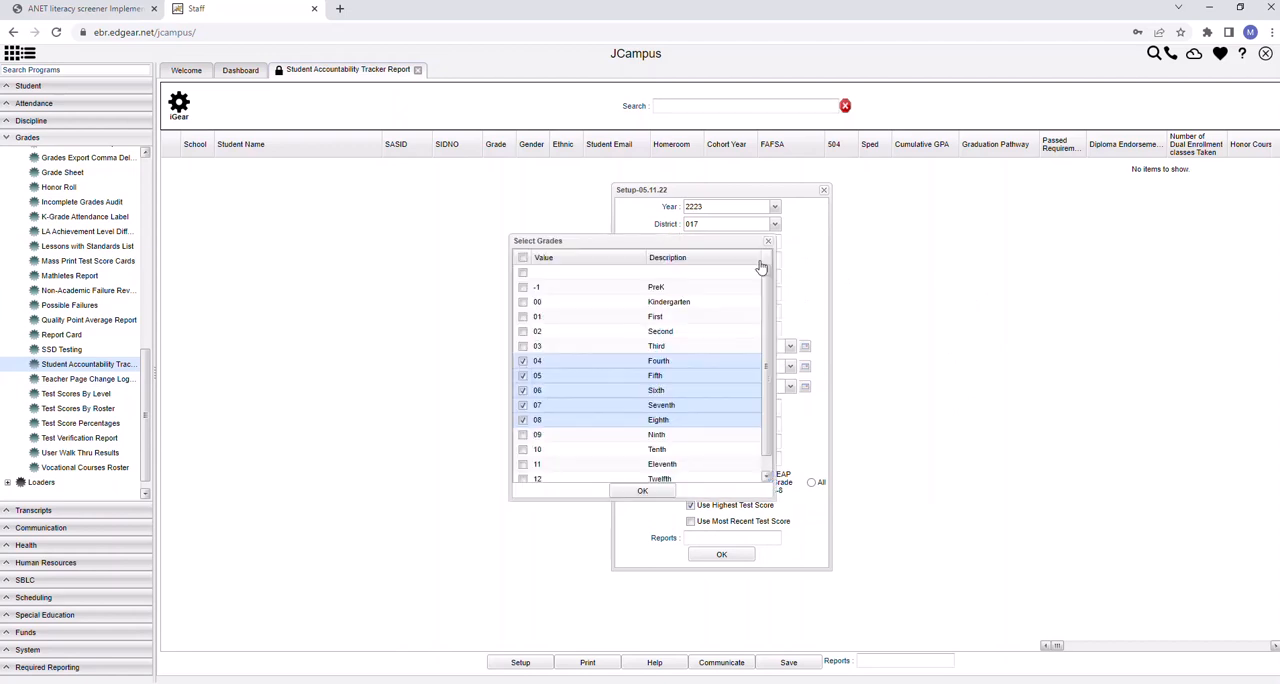
left_click(522, 361)
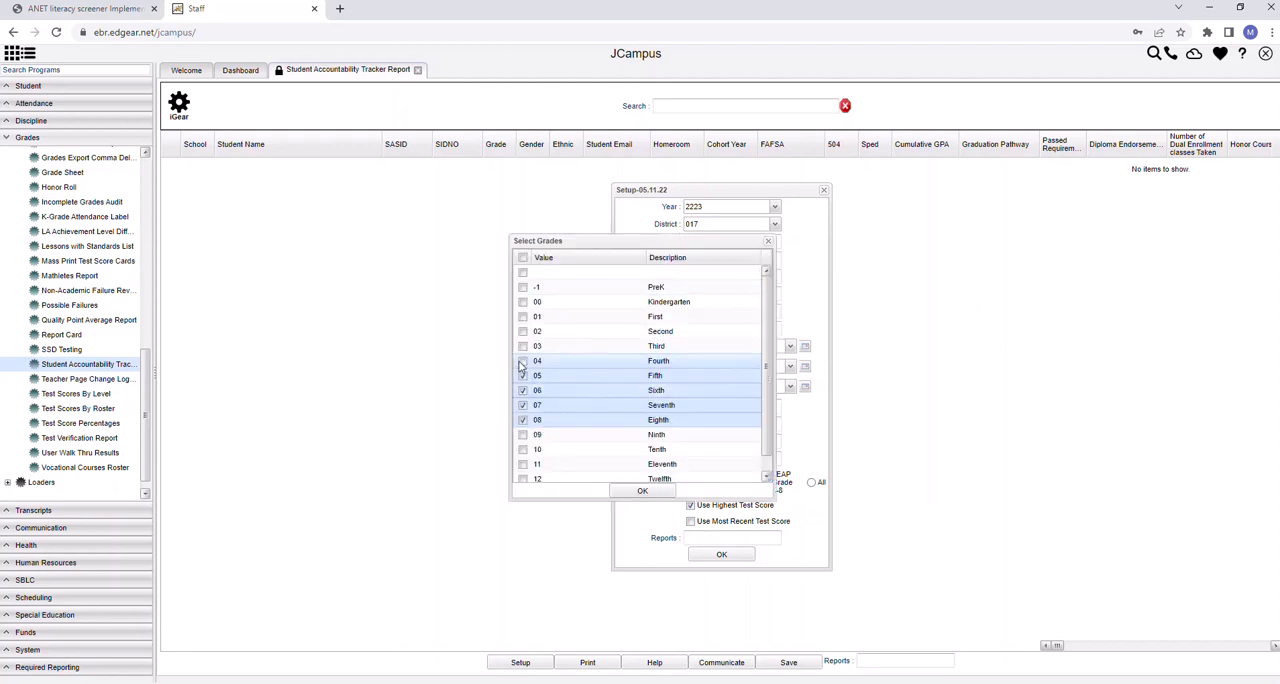
left_click(521, 376)
left_click(522, 391)
left_click(522, 405)
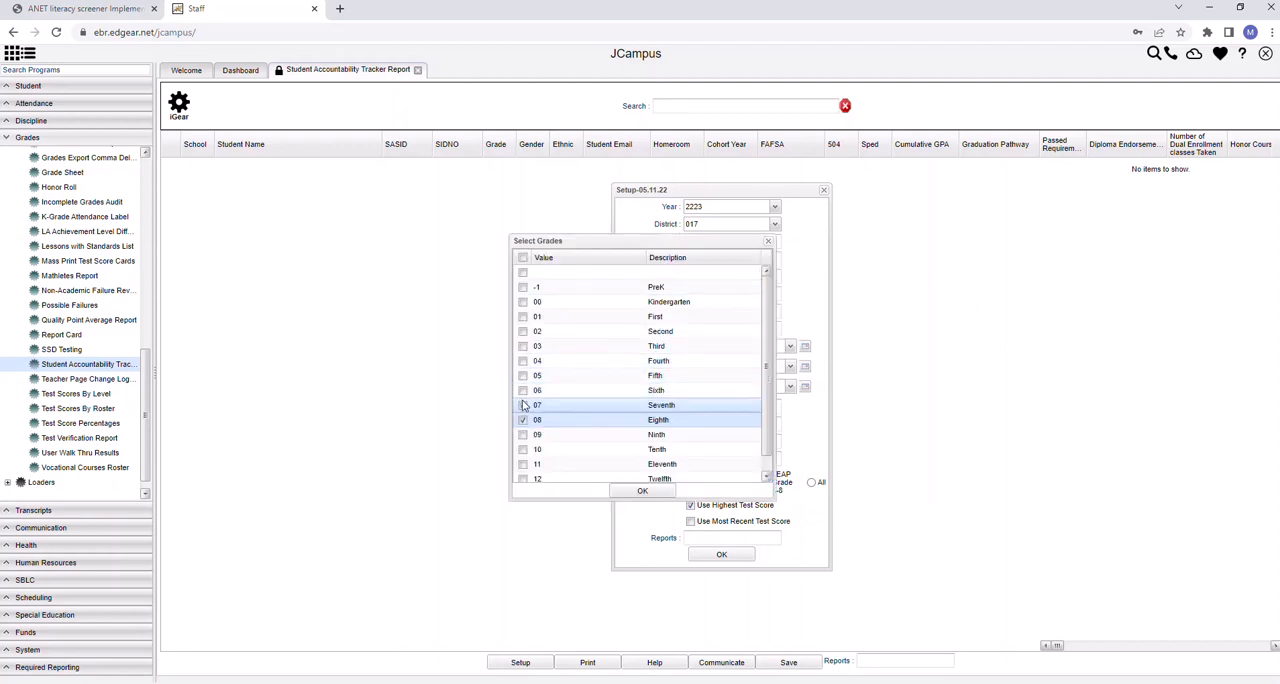
left_click(522, 420)
left_click(522, 272)
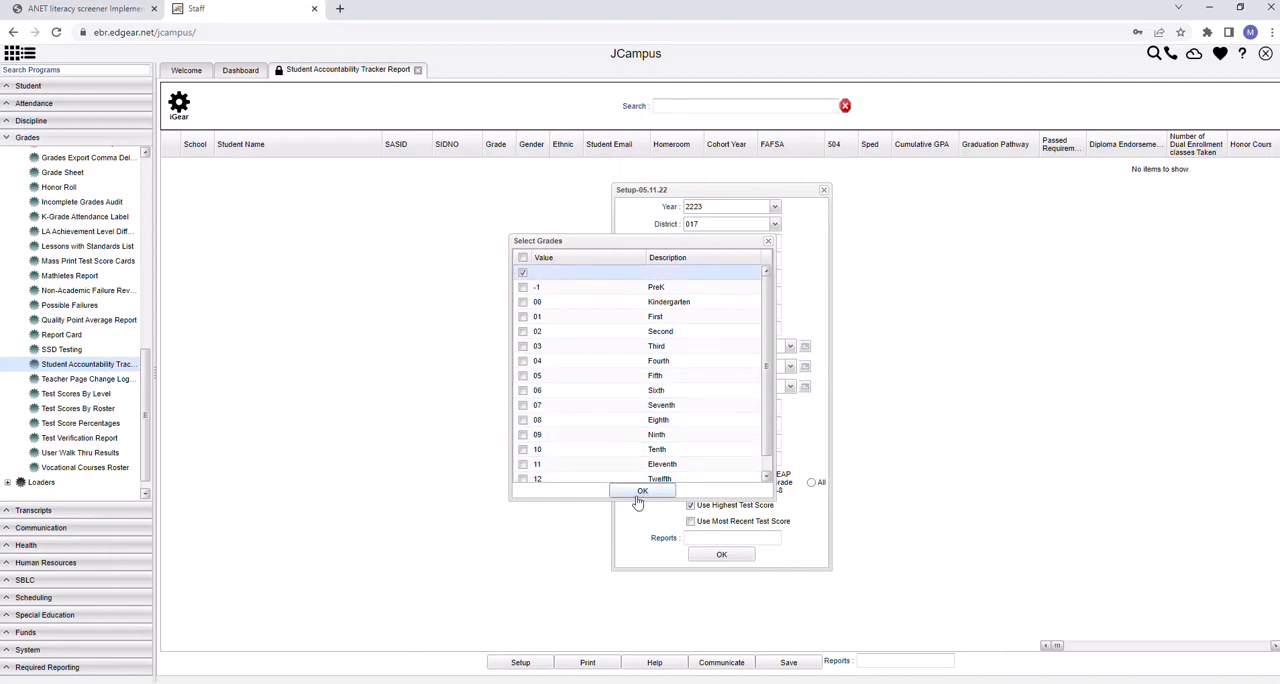
left_click(644, 495)
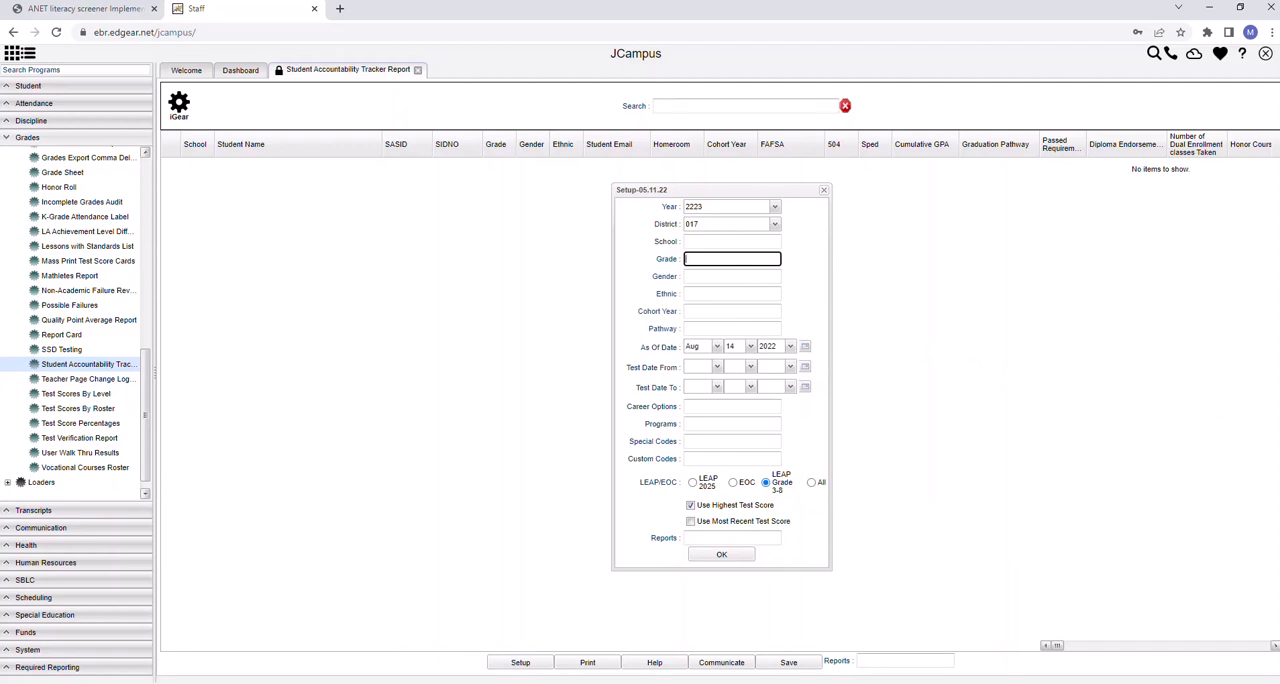
Choose the school for the report and mark Ninth (09) and Tenth (10) in the grade selection
left_click(731, 242)
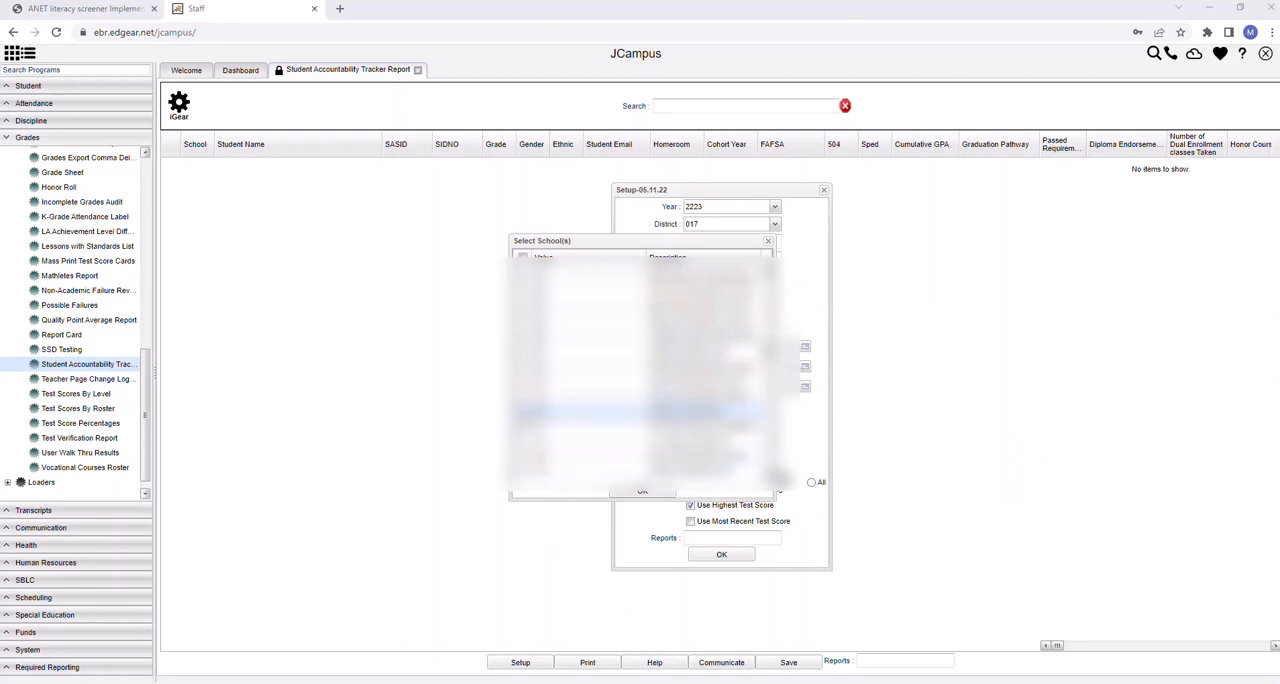
left_click(644, 492)
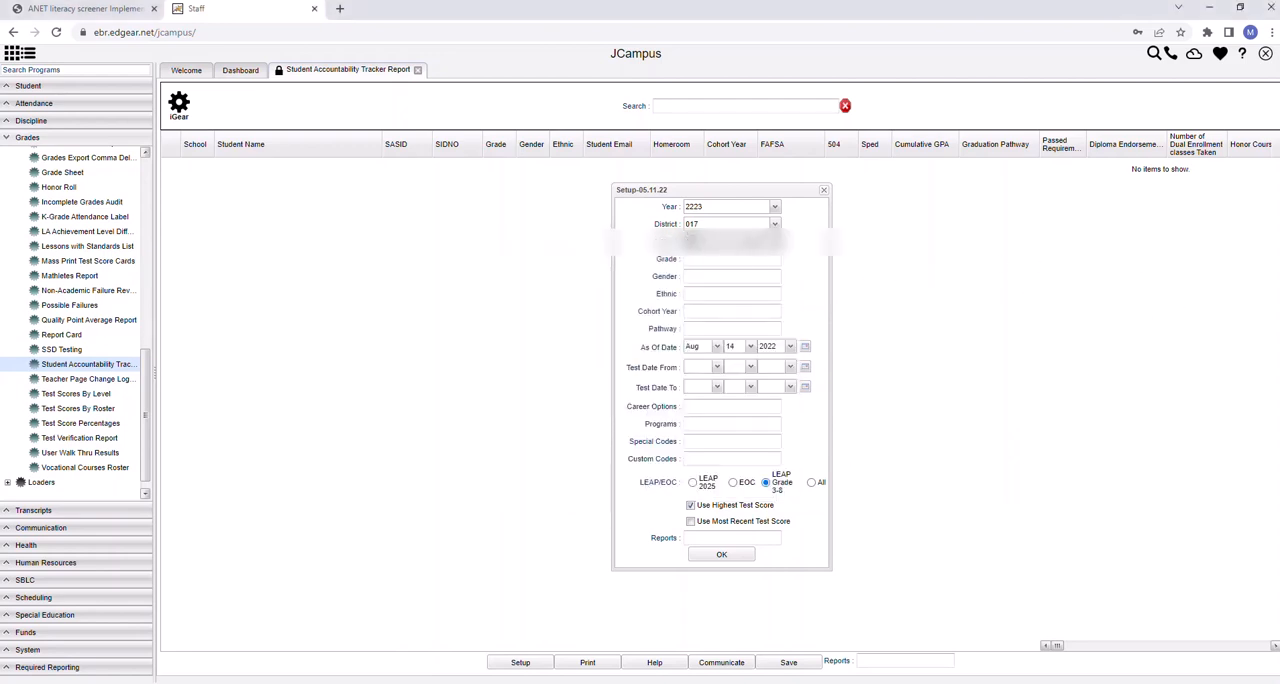
left_click(741, 261)
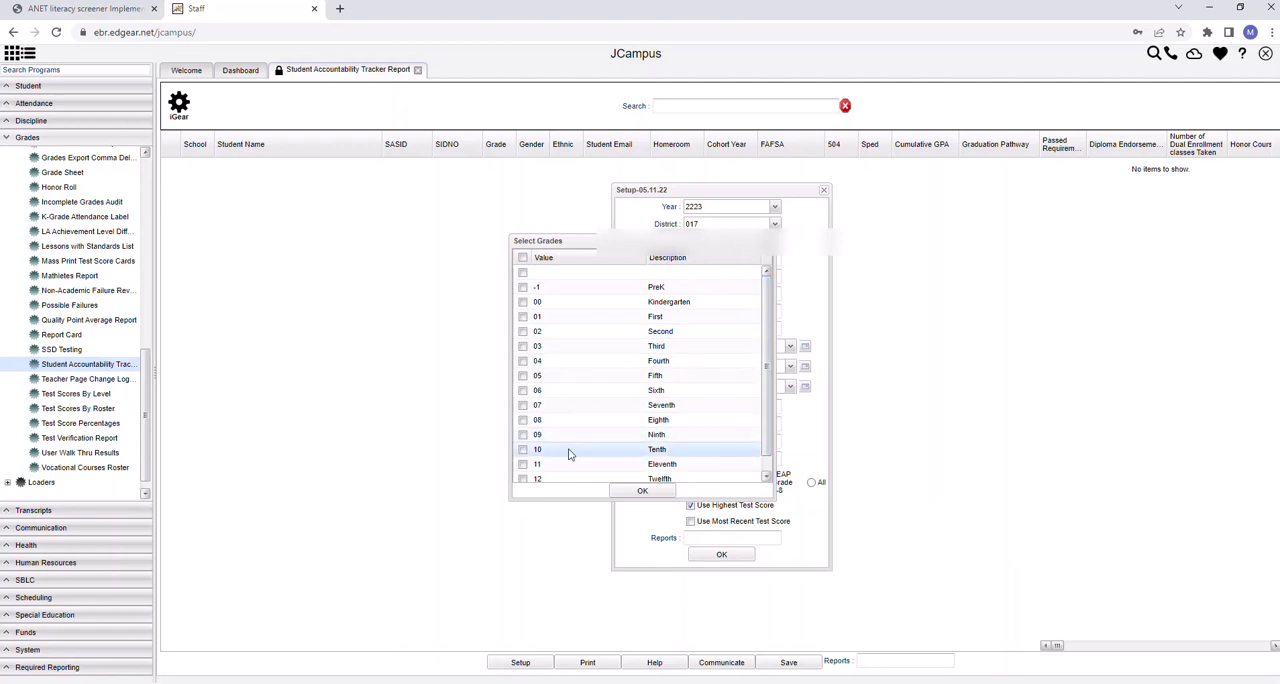
left_click(522, 435)
left_click(522, 449)
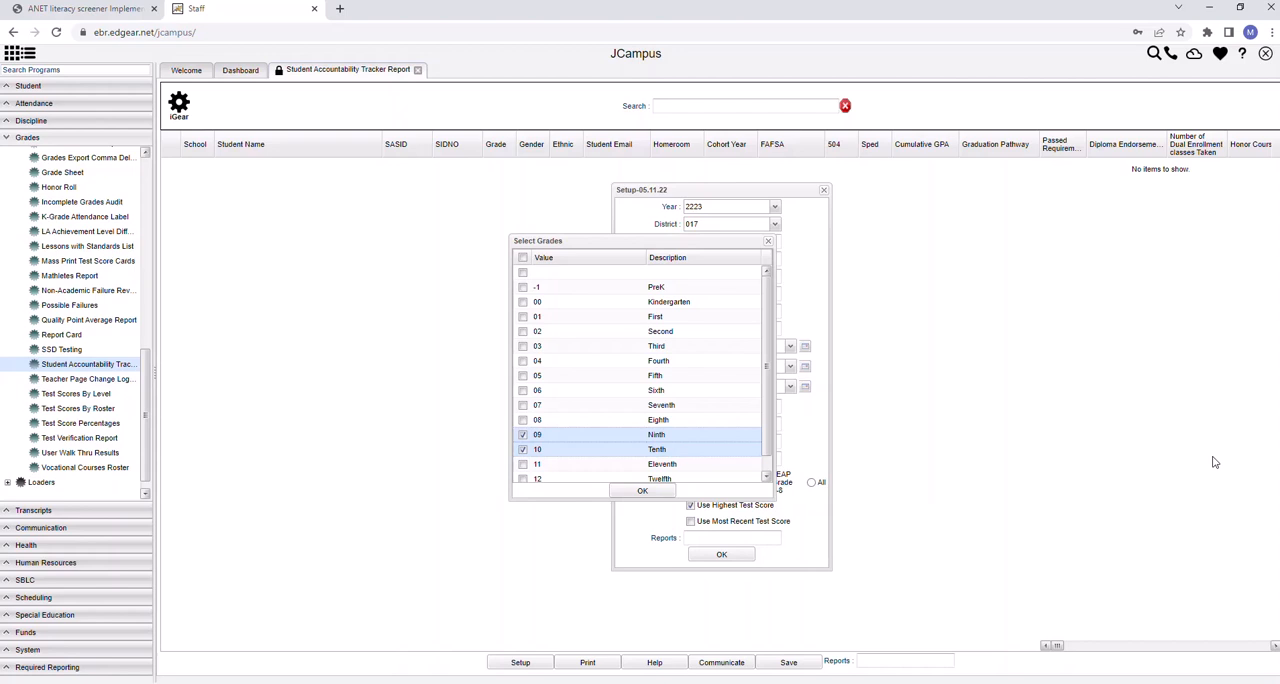
left_click(522, 390)
left_click(522, 405)
left_click(522, 420)
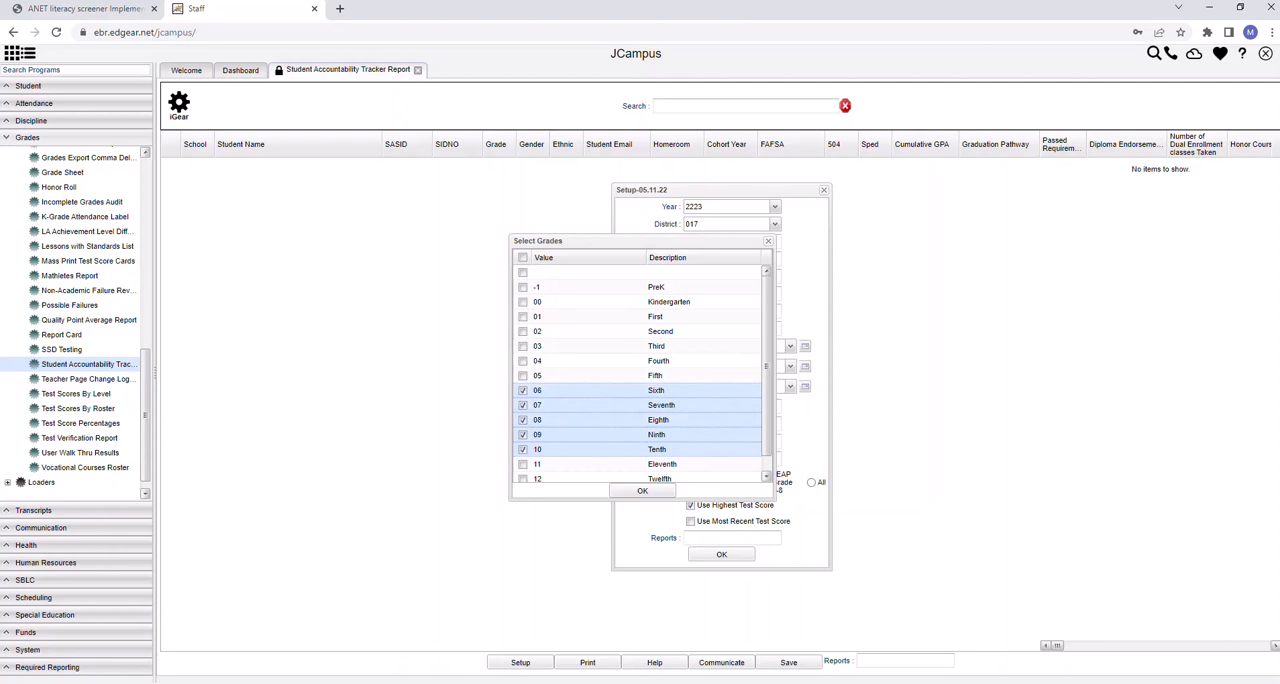
left_click(522, 391)
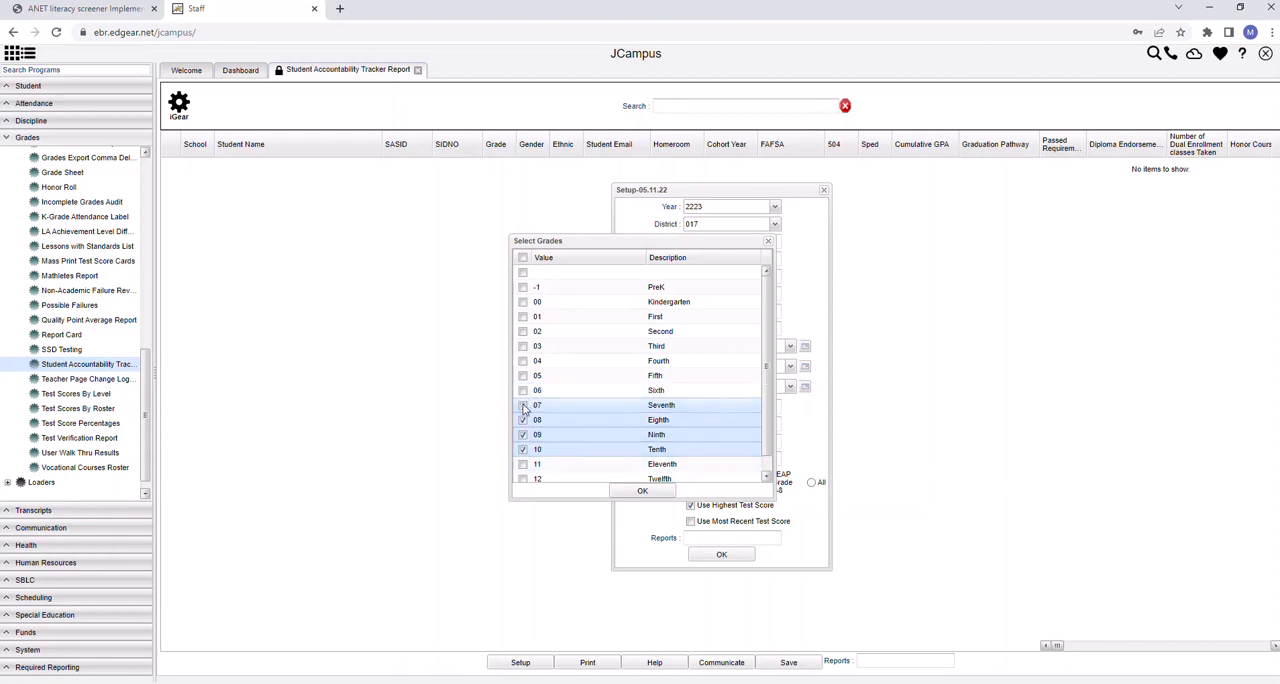
left_click(522, 405)
left_click(522, 420)
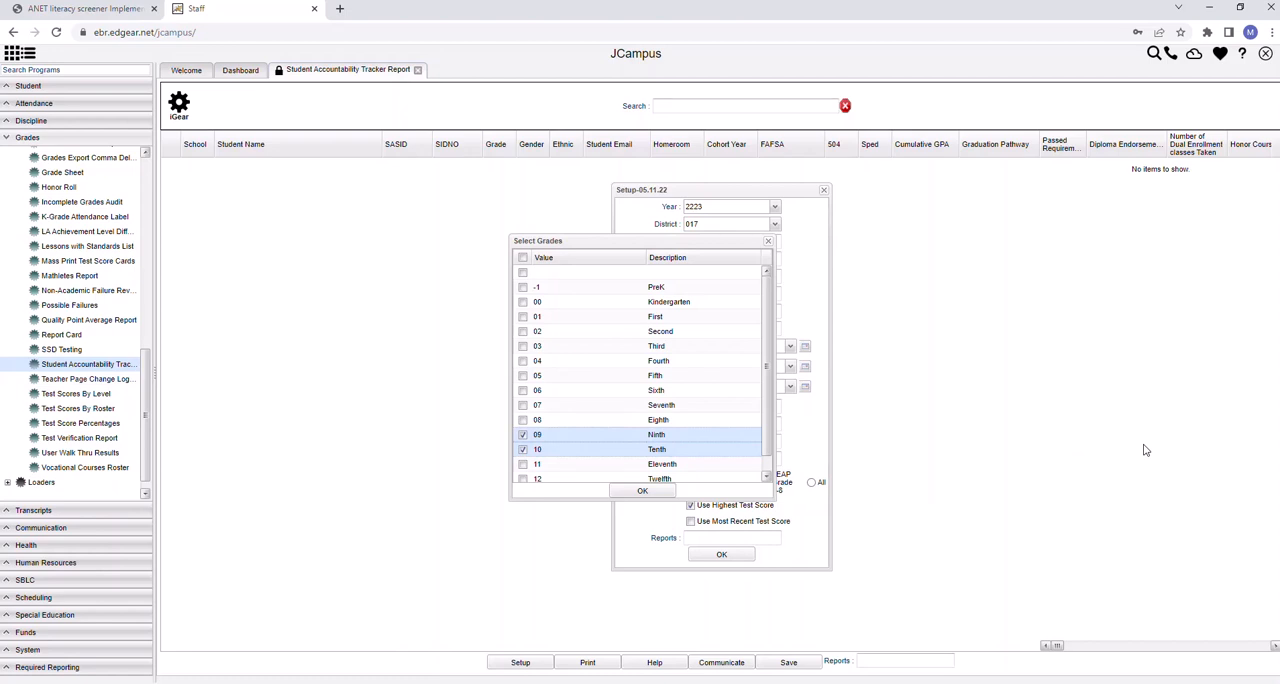
Confirm the grade selection and set the report's Test Date From to Mar 1, 2022
left_click(643, 491)
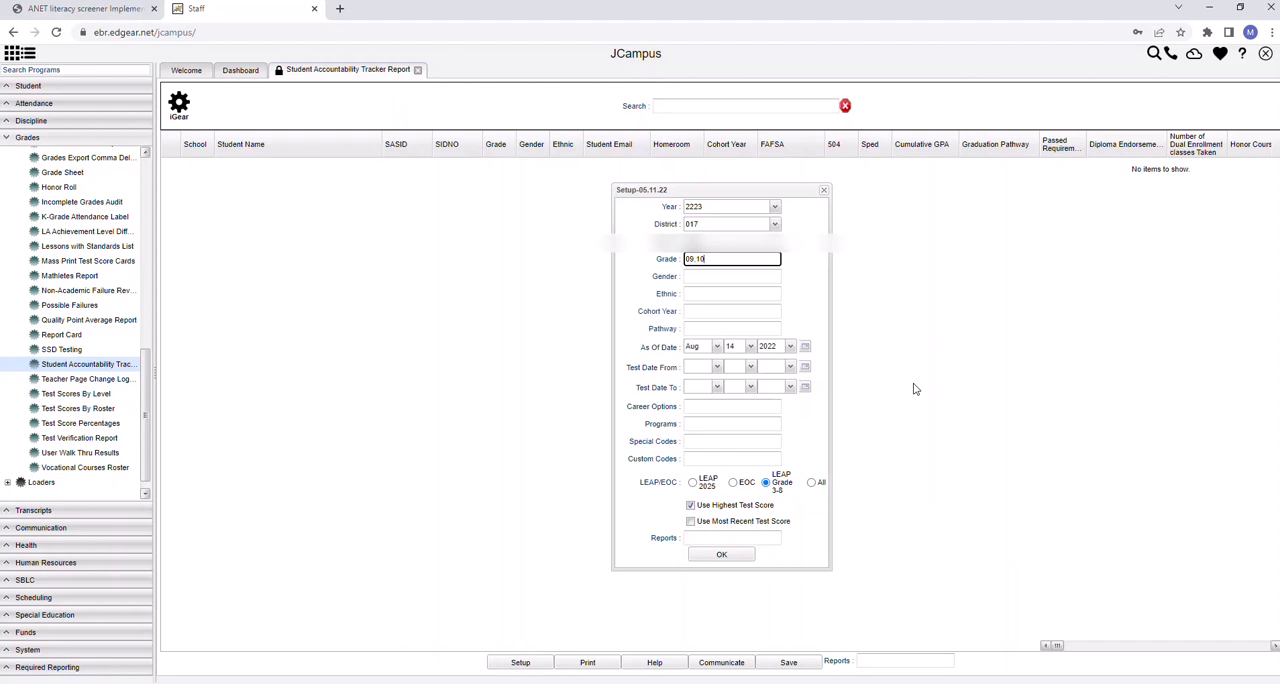
left_click(717, 368)
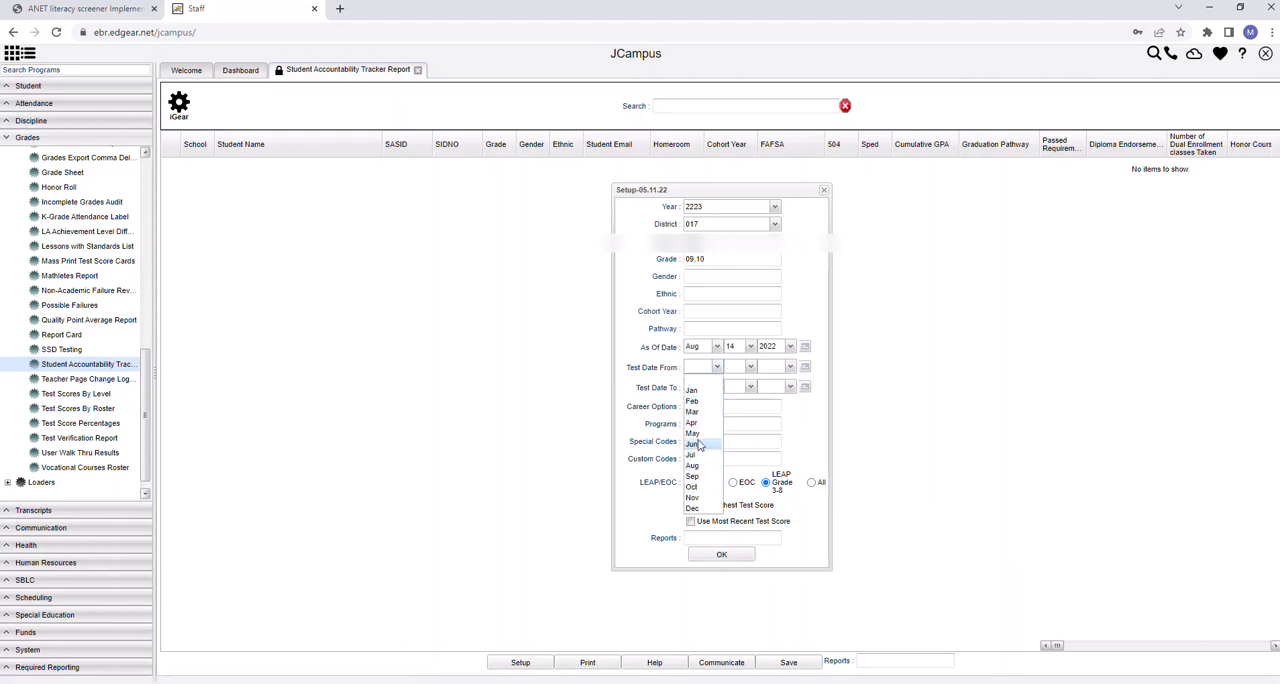
left_click(697, 412)
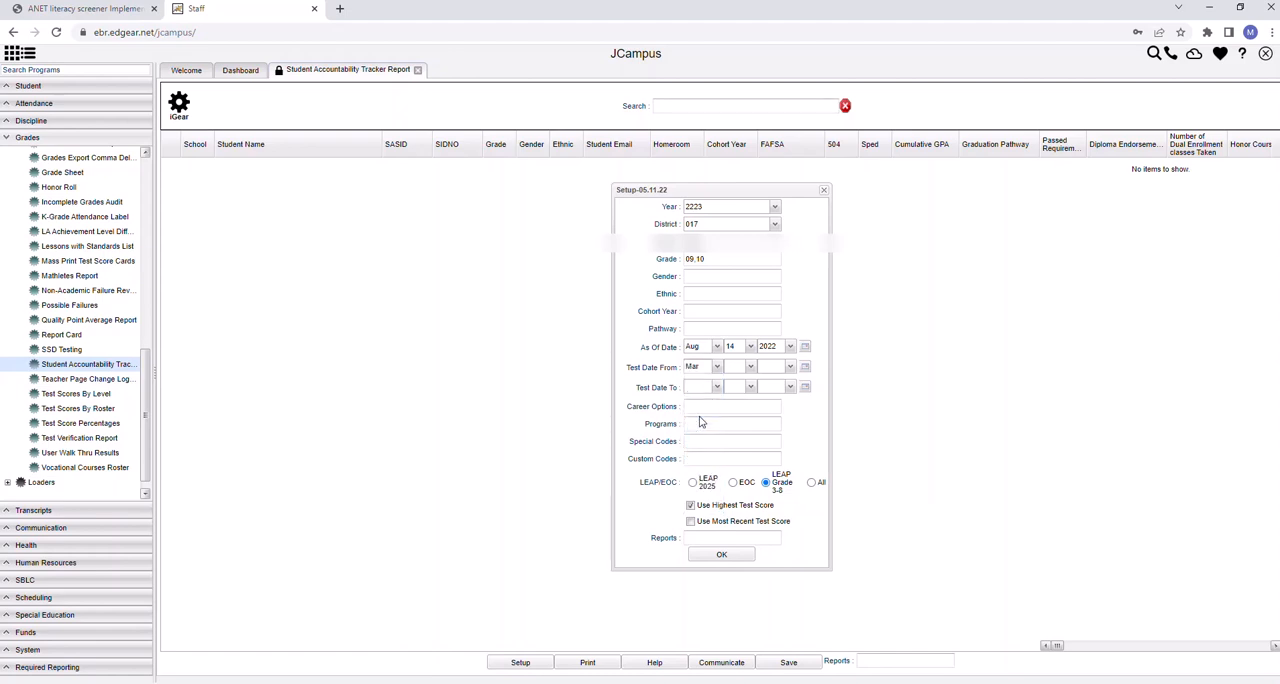
left_click(751, 368)
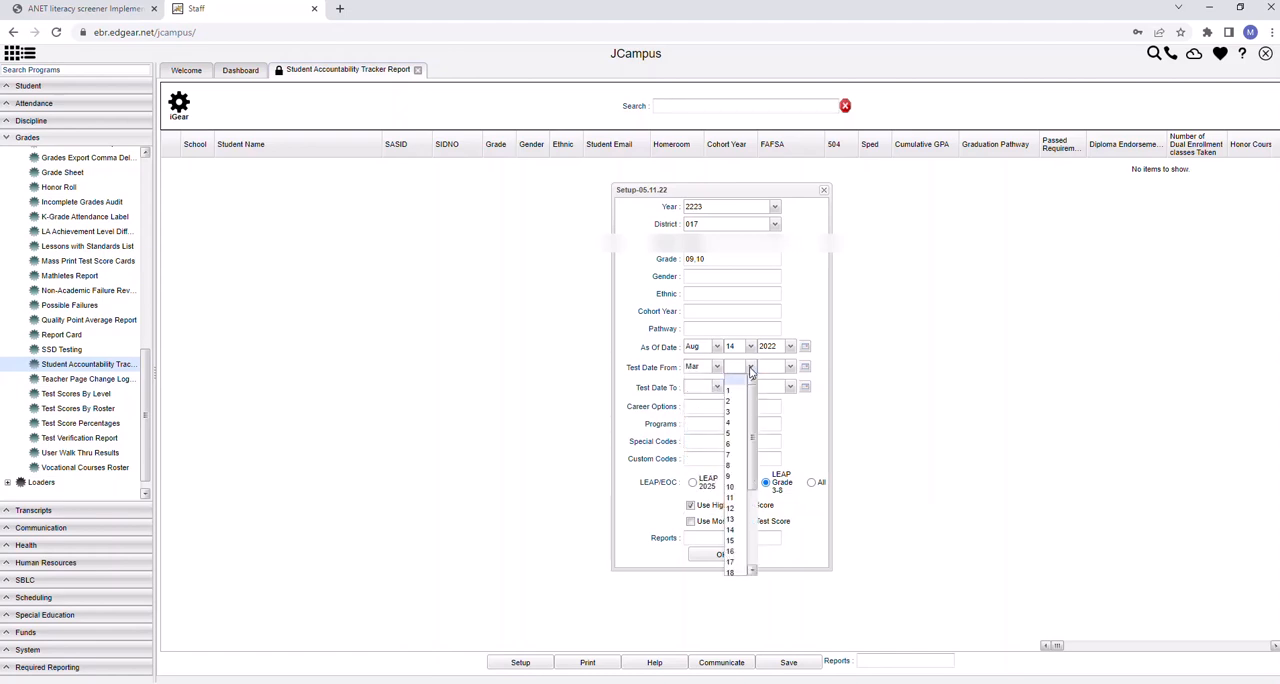
left_click(728, 390)
left_click(790, 367)
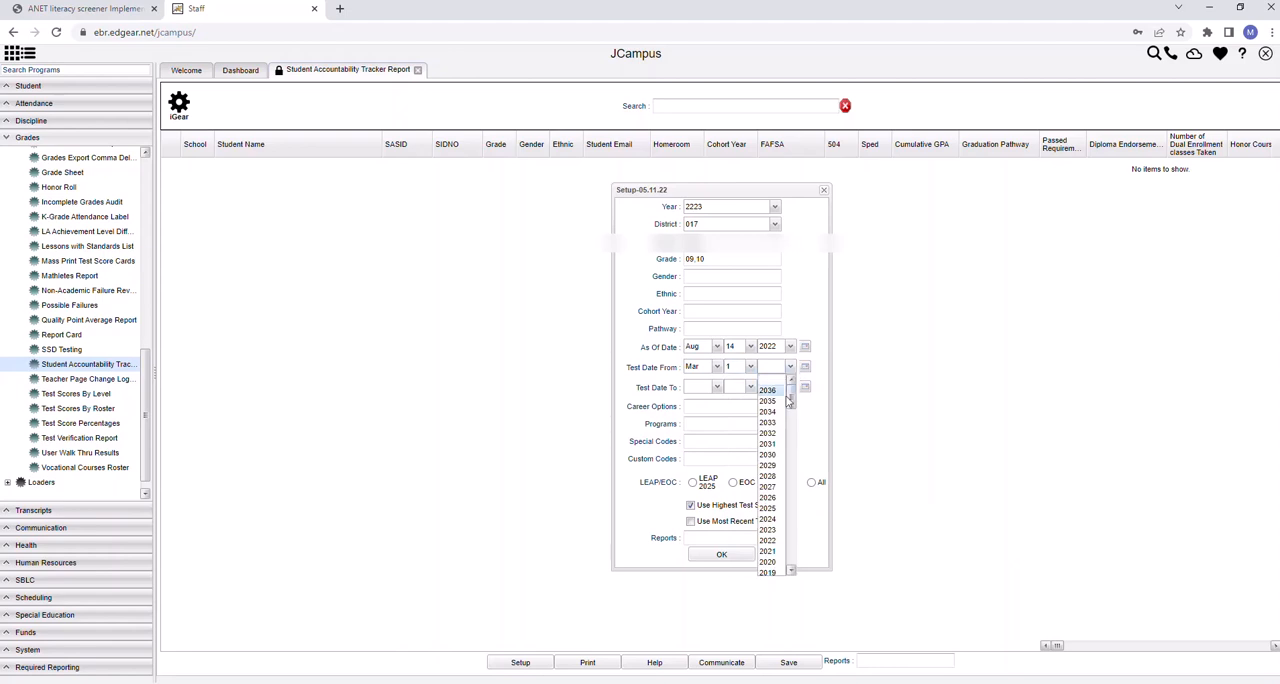
left_click(776, 541)
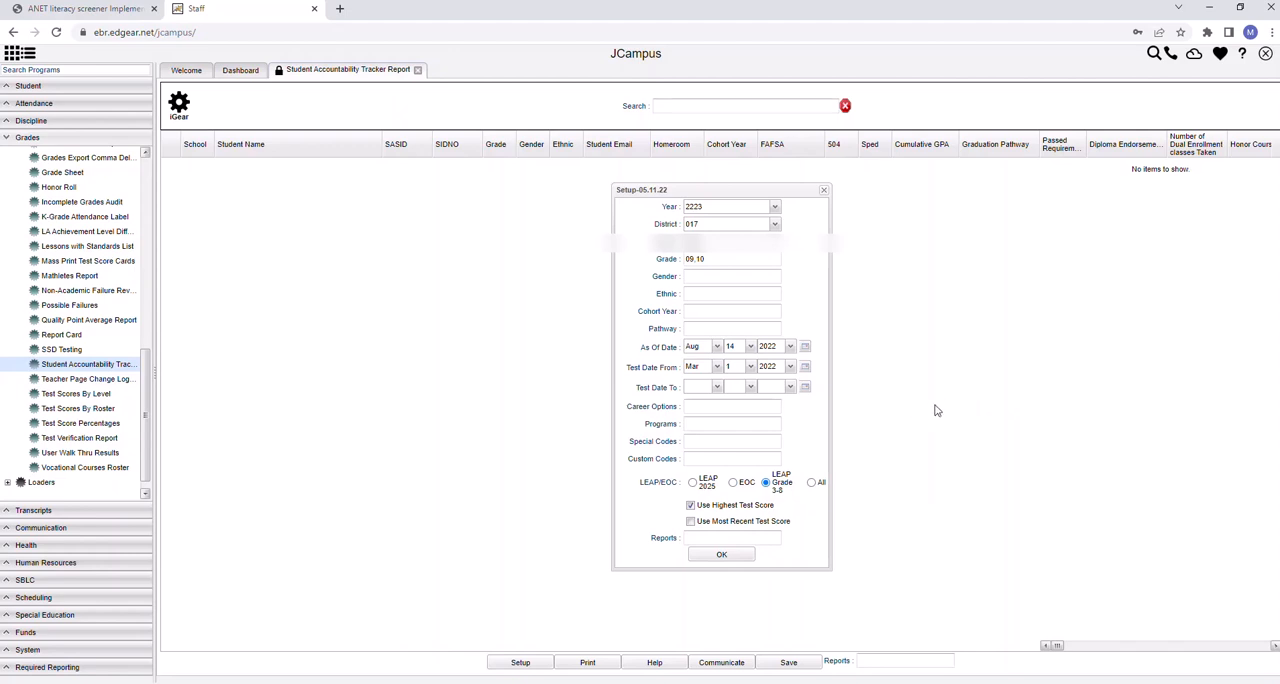
Set the report's Test Date To to Aug 1, 2022
left_click(716, 393)
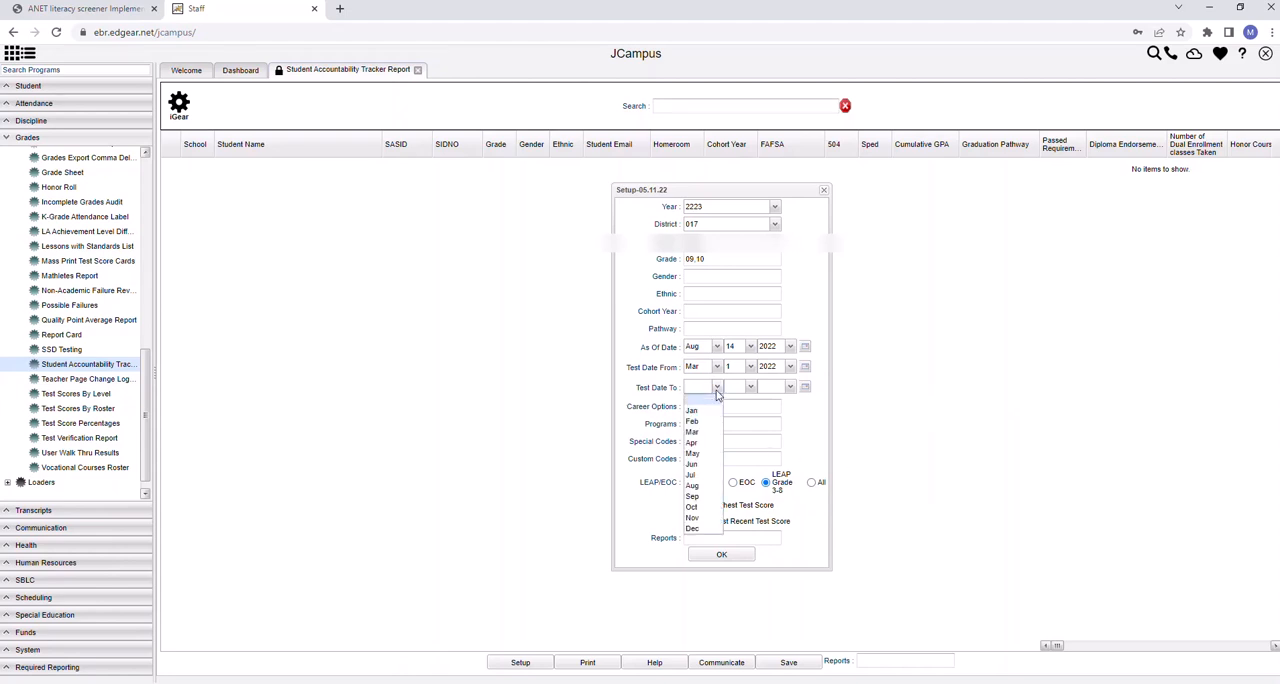
left_click(700, 486)
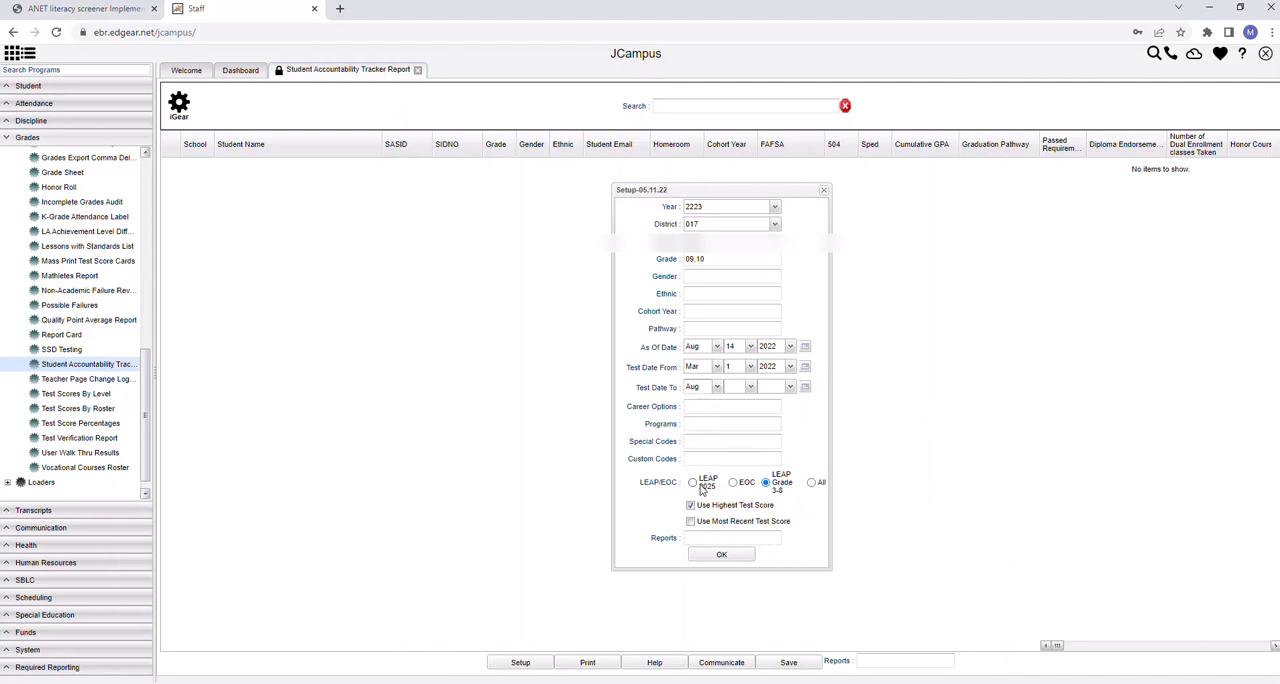
left_click(750, 388)
left_click(738, 413)
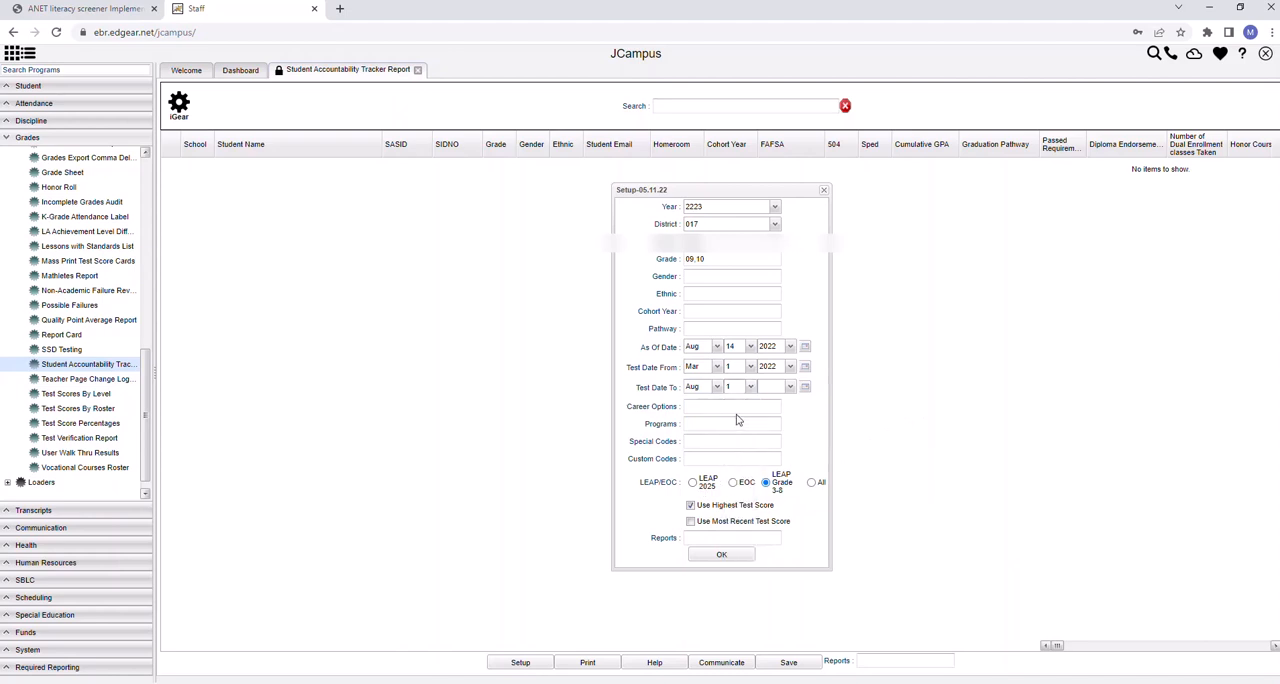
left_click(790, 388)
scroll(793, 410, "down", 2)
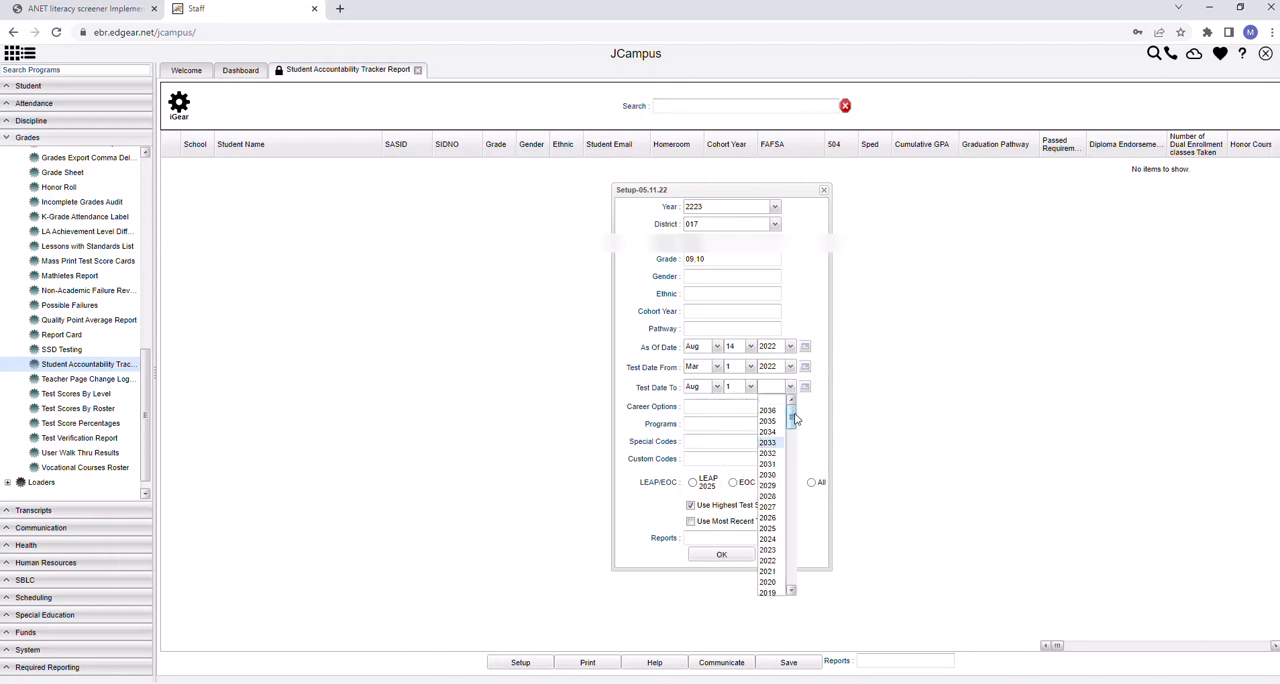
scroll(795, 427, "down", 1)
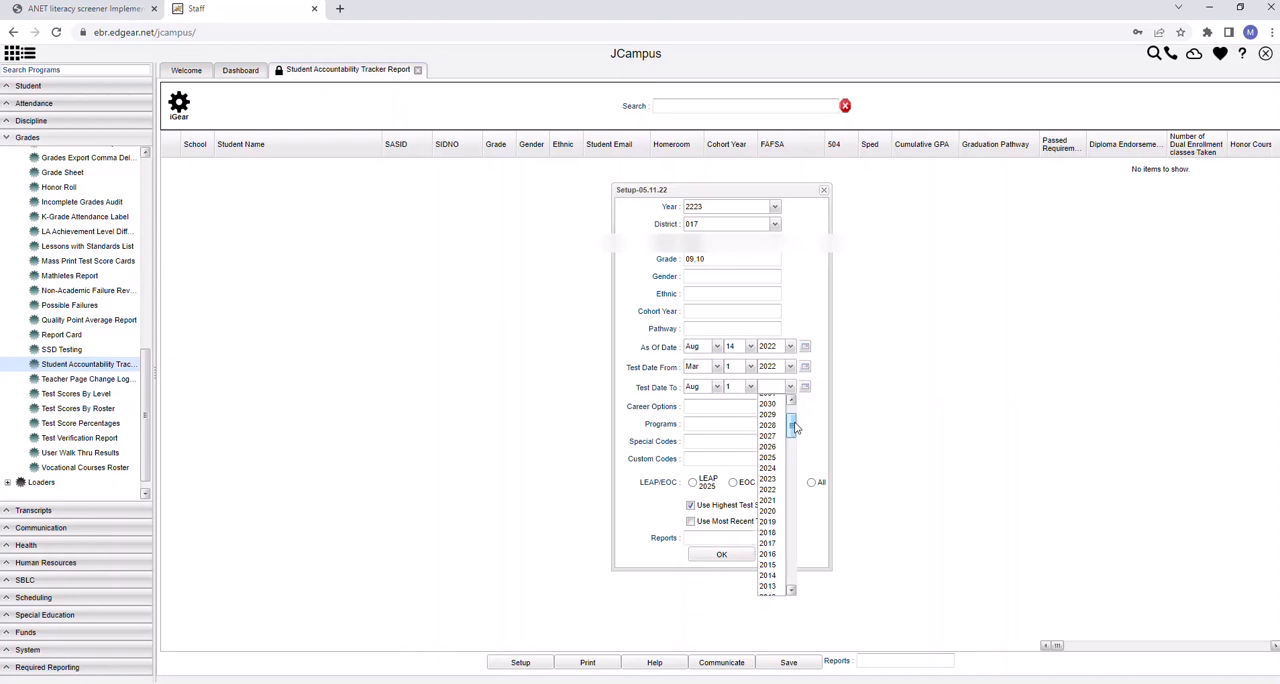
left_click(767, 489)
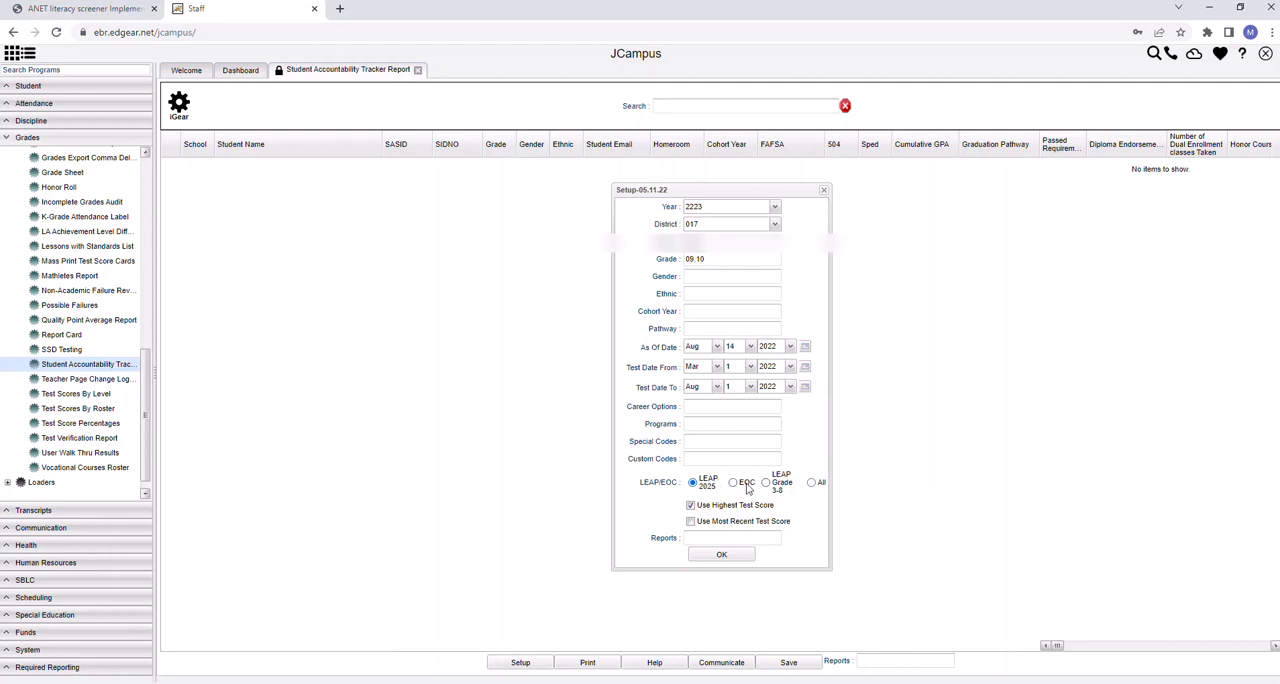
Include All LEAP/EOC scores, enable Use Most Recent Test Score, and run the report
left_click(813, 485)
left_click(691, 522)
left_click(723, 563)
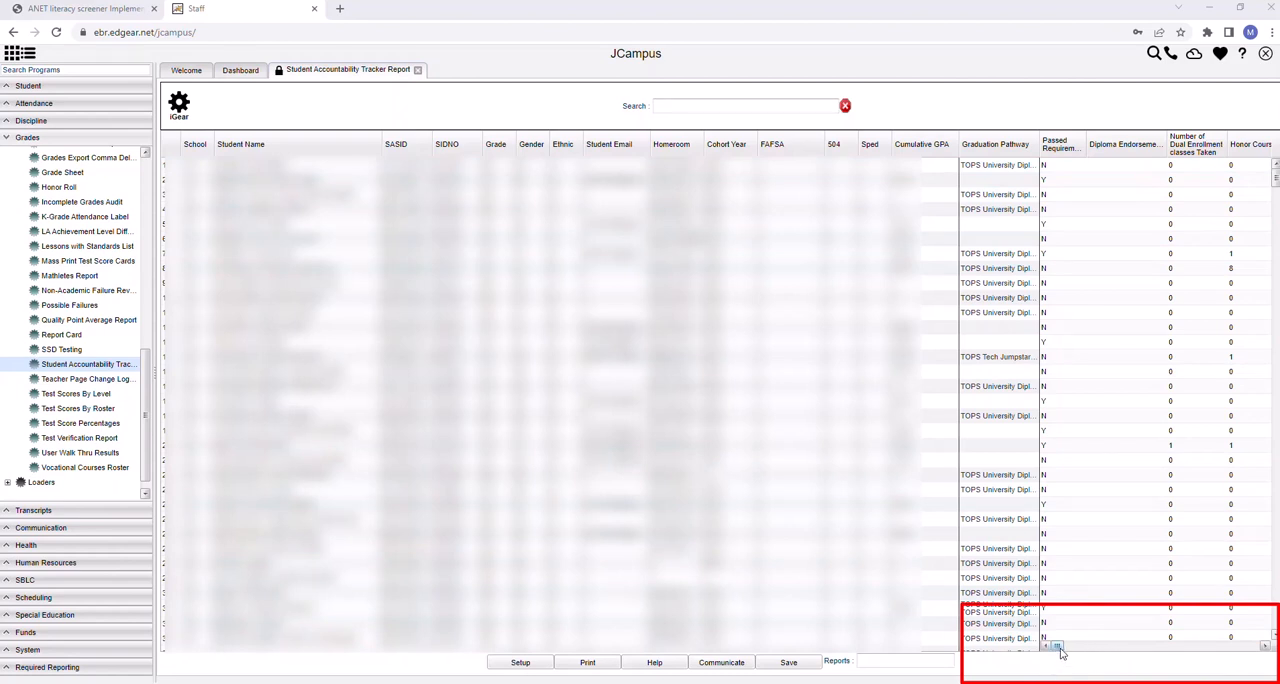
Look through the EOC, Initial LEAP 2025 and Highest LEAP 2025 score columns up to the Grade 3-8 scores
mouse_move(1059, 648)
left_mouse_down()
mouse_move(1109, 651)
mouse_move(1094, 652)
left_mouse_up()
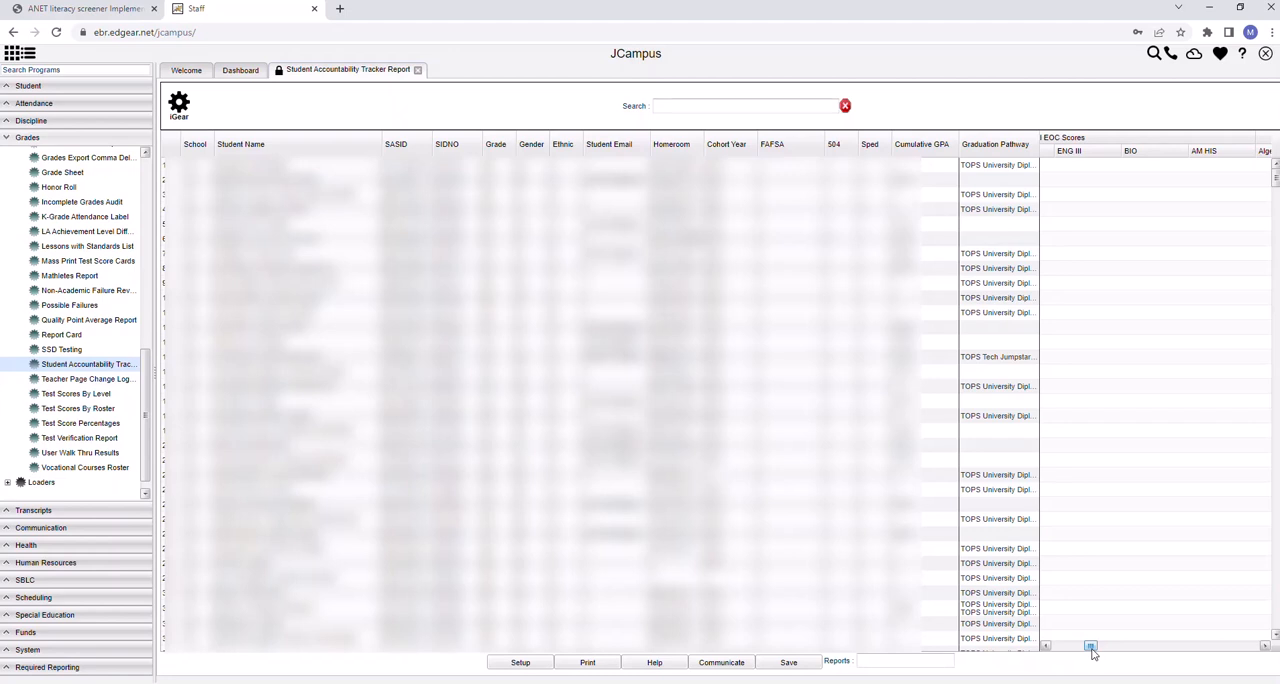
left_click_drag(1093, 652, 1122, 648)
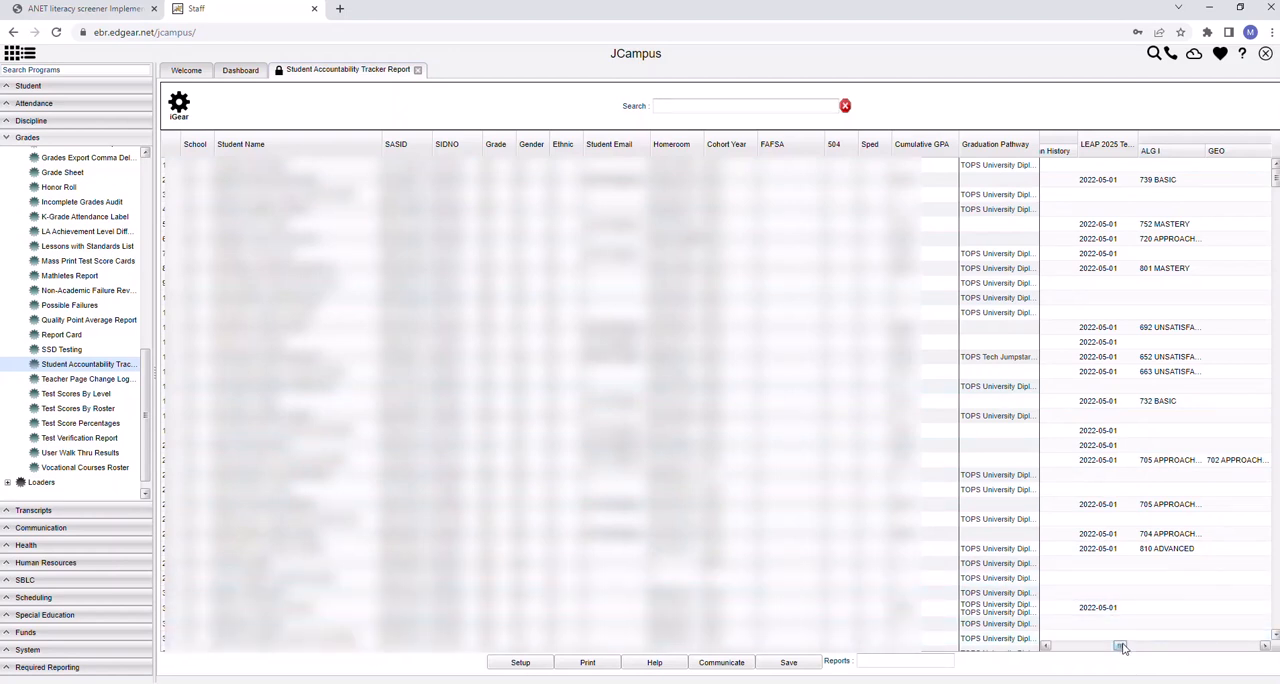
left_click_drag(1124, 648, 1128, 648)
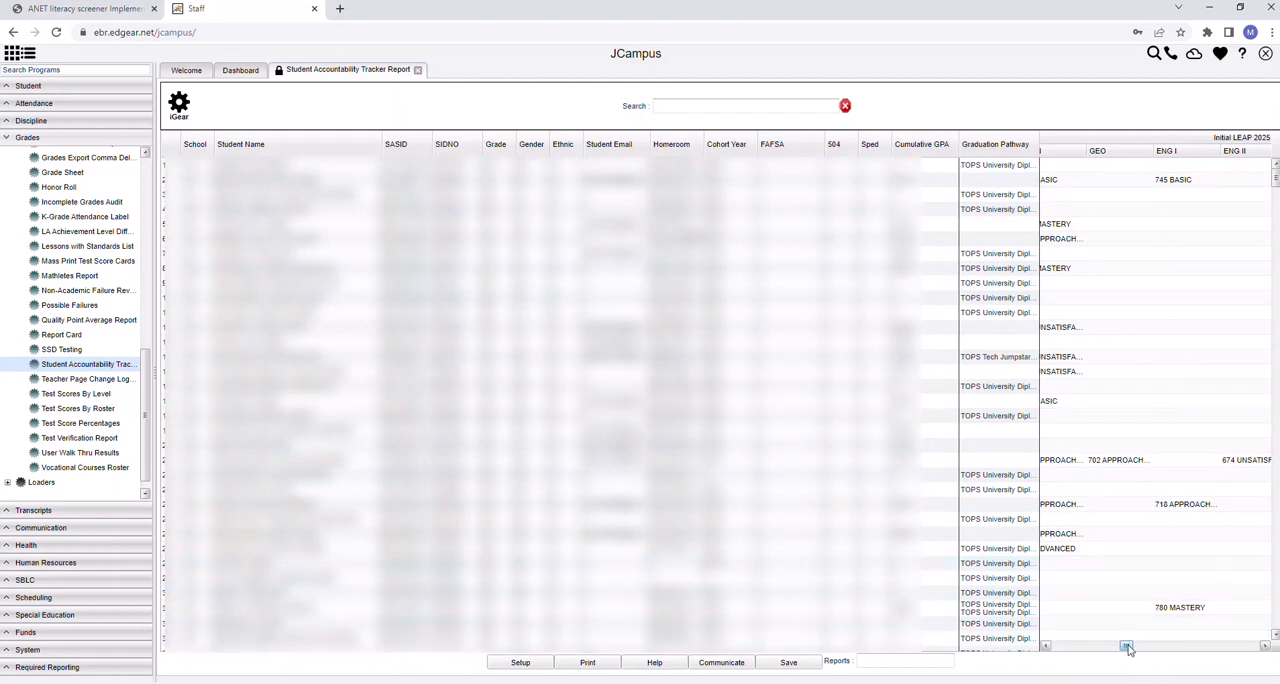
left_click_drag(1127, 648, 1153, 648)
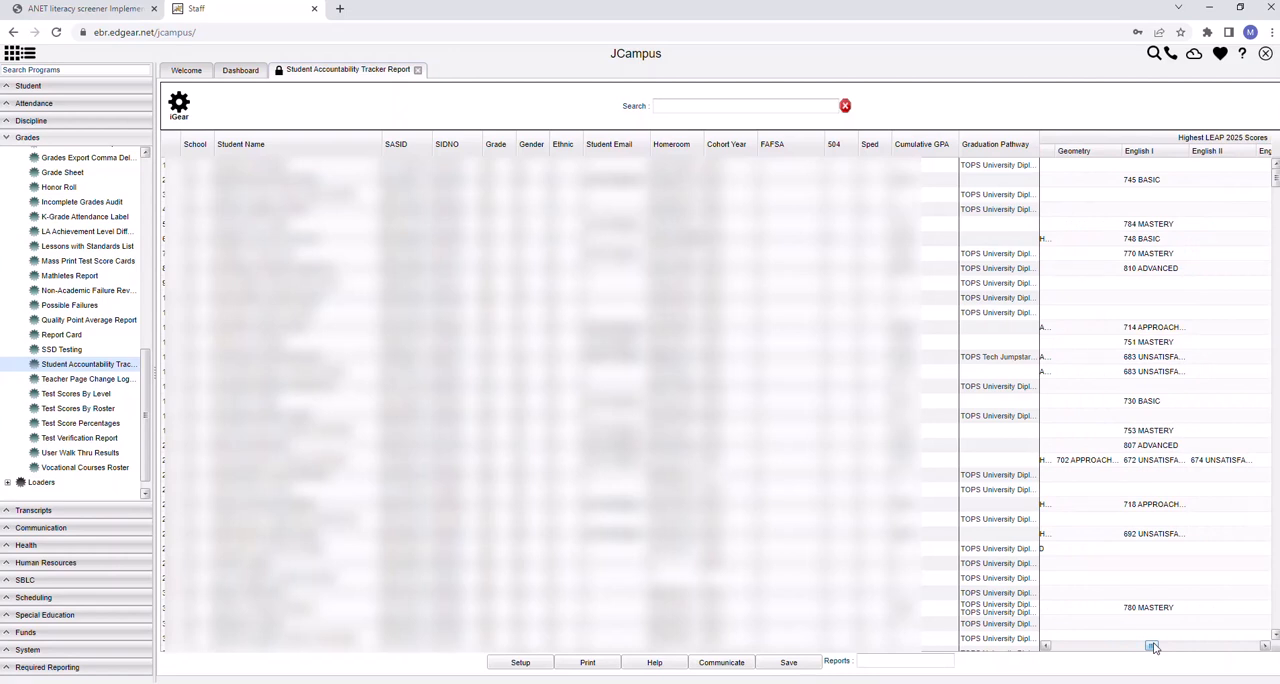
left_click_drag(1153, 648, 1175, 647)
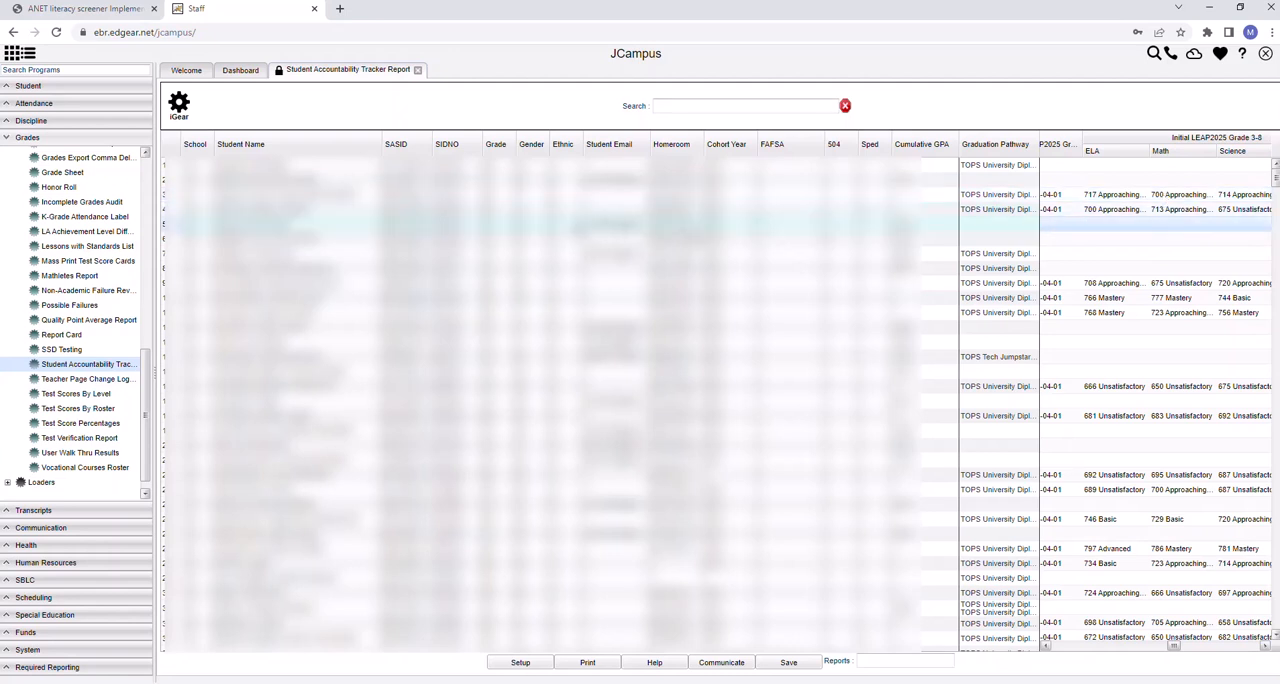
Compare the Initial and Highest LEAP2025 Grade 3-8 ELA scores for the third student, and review the high school English scores again
left_click(195, 196)
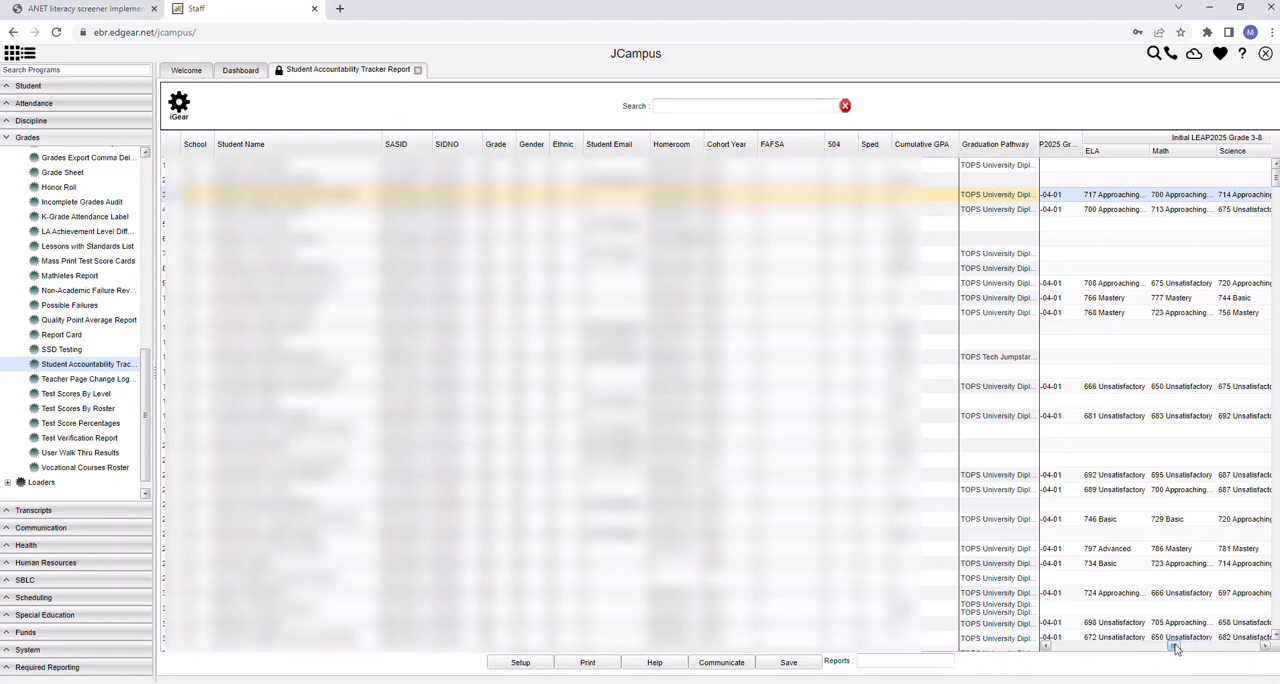
left_click_drag(1174, 650, 1176, 650)
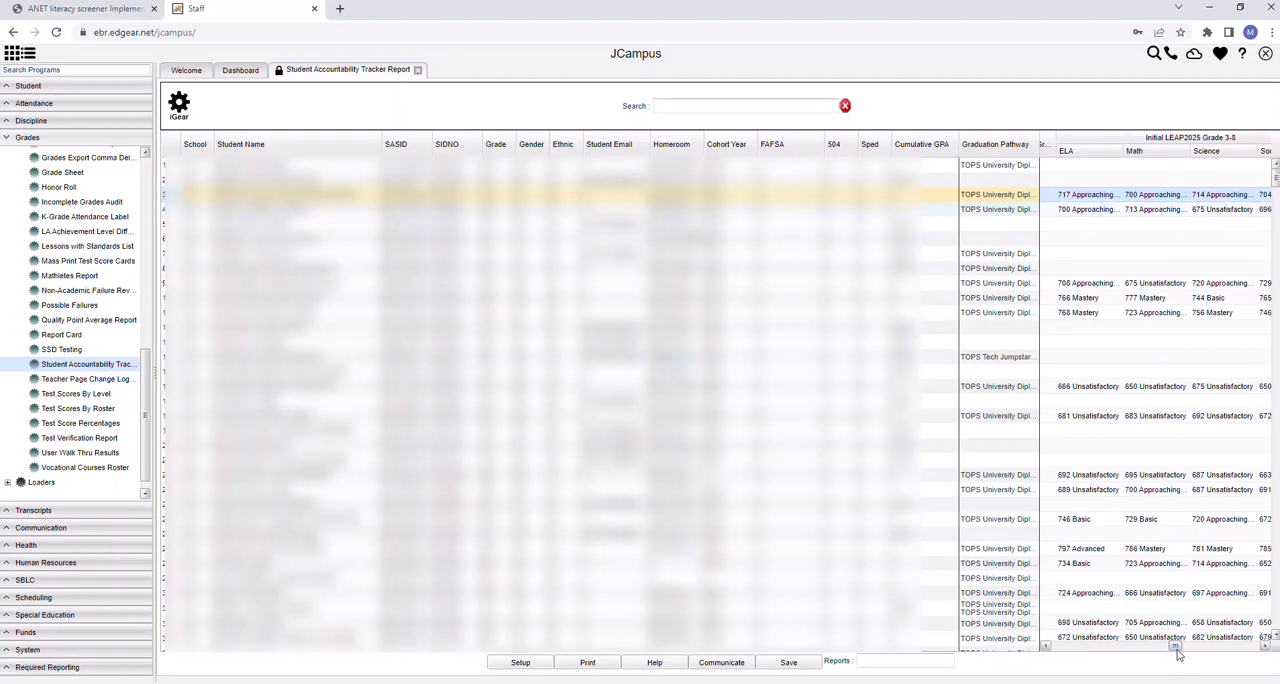
left_click_drag(1177, 650, 1190, 648)
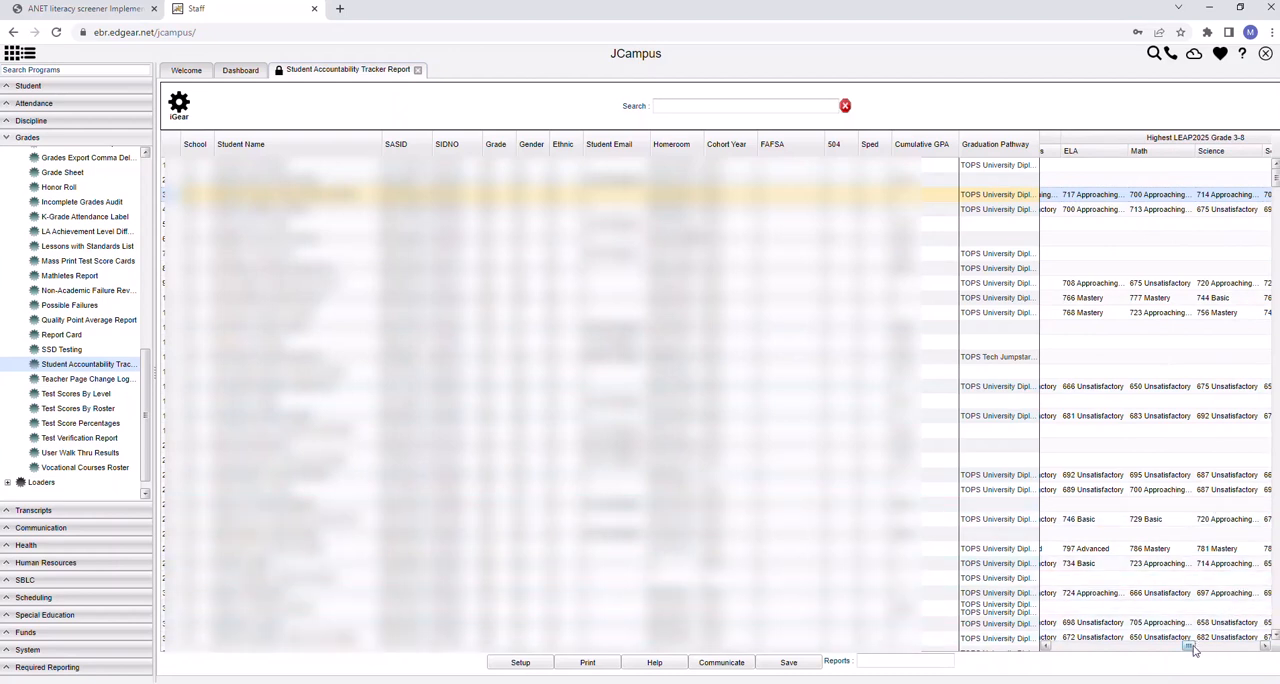
left_click_drag(1193, 650, 1192, 650)
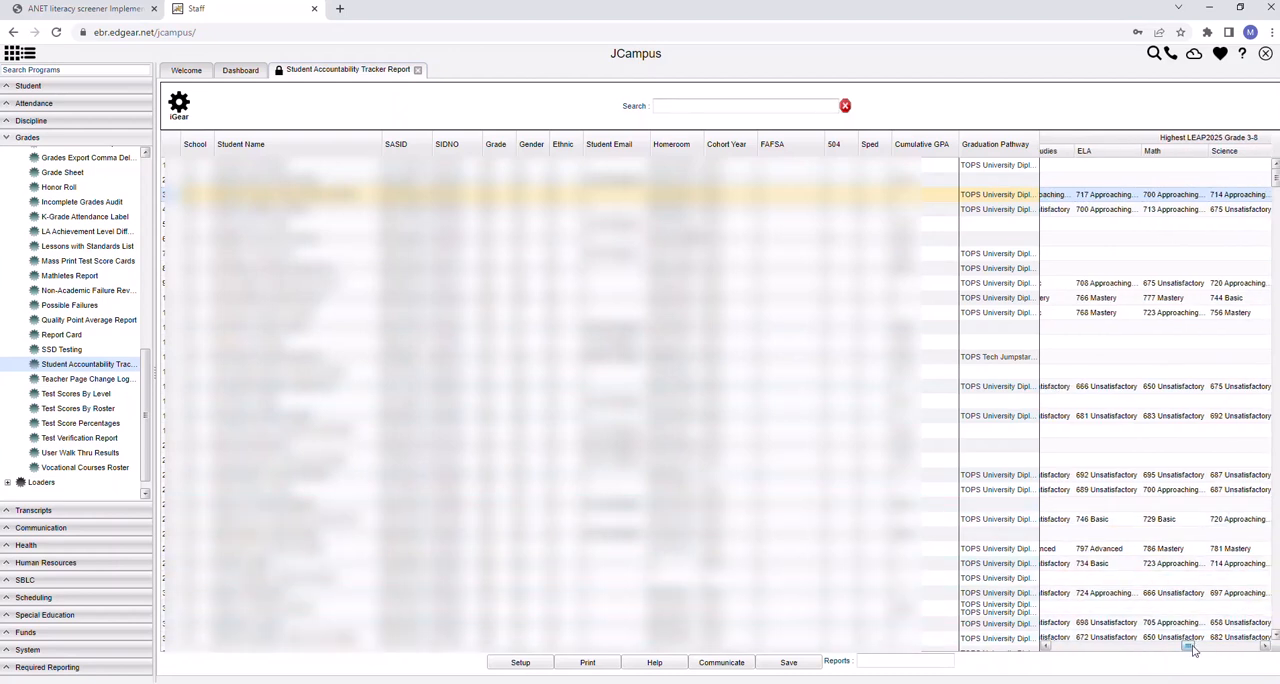
left_click_drag(1192, 650, 1191, 650)
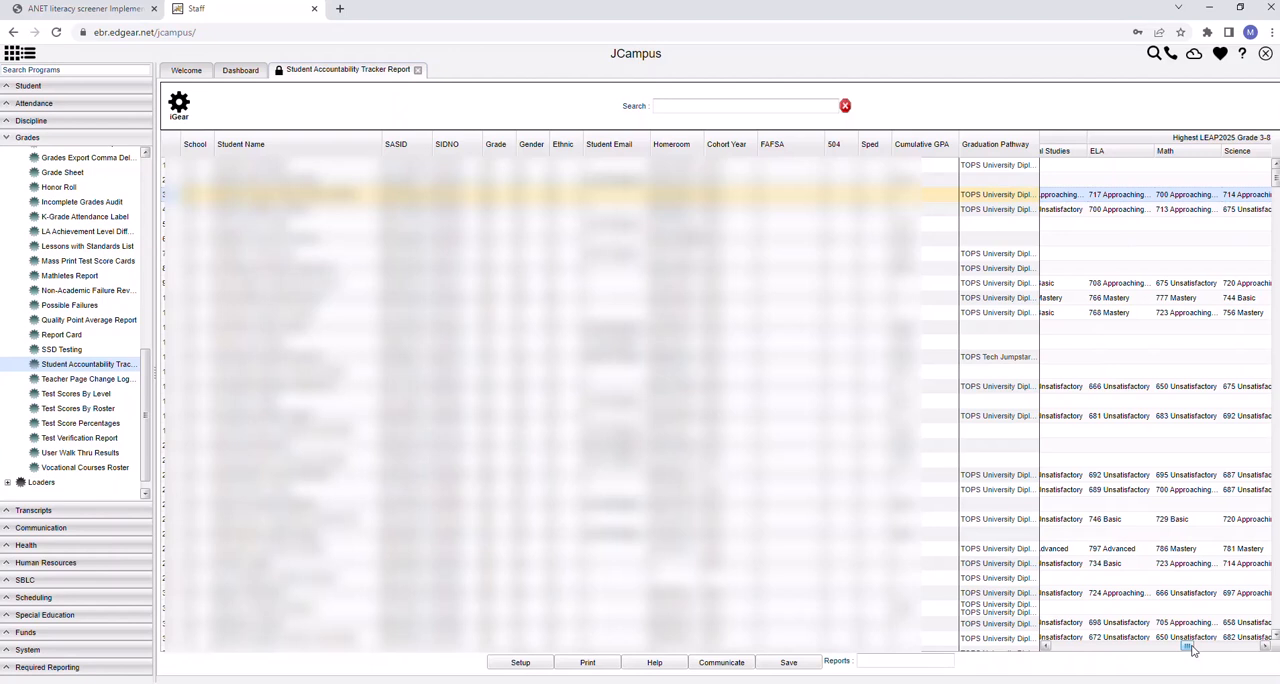
left_click_drag(1191, 651, 1175, 648)
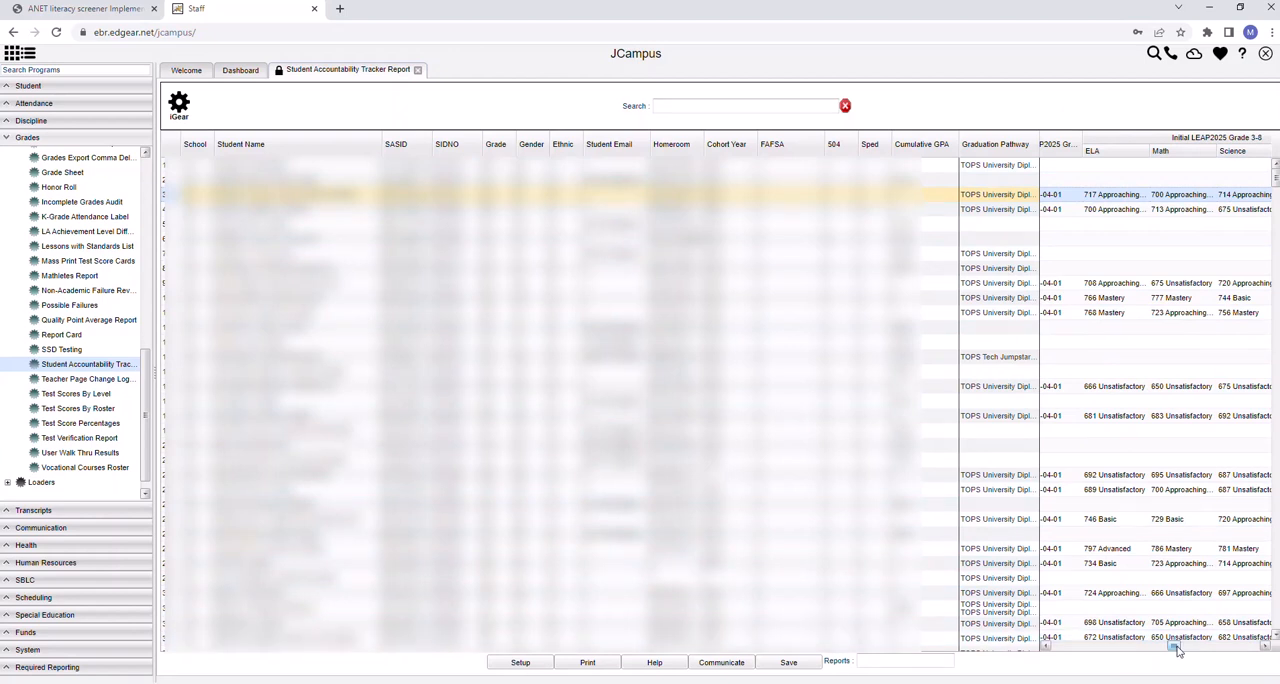
left_click_drag(1178, 650, 1189, 650)
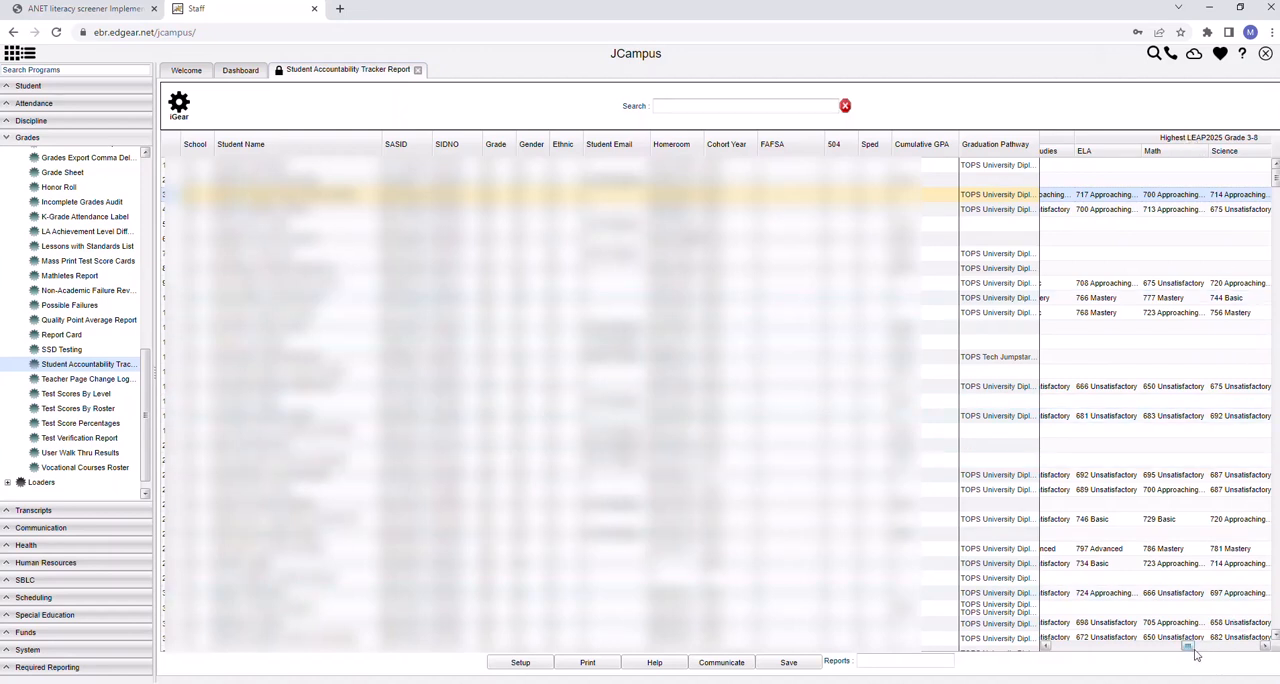
left_click_drag(1193, 652, 1155, 652)
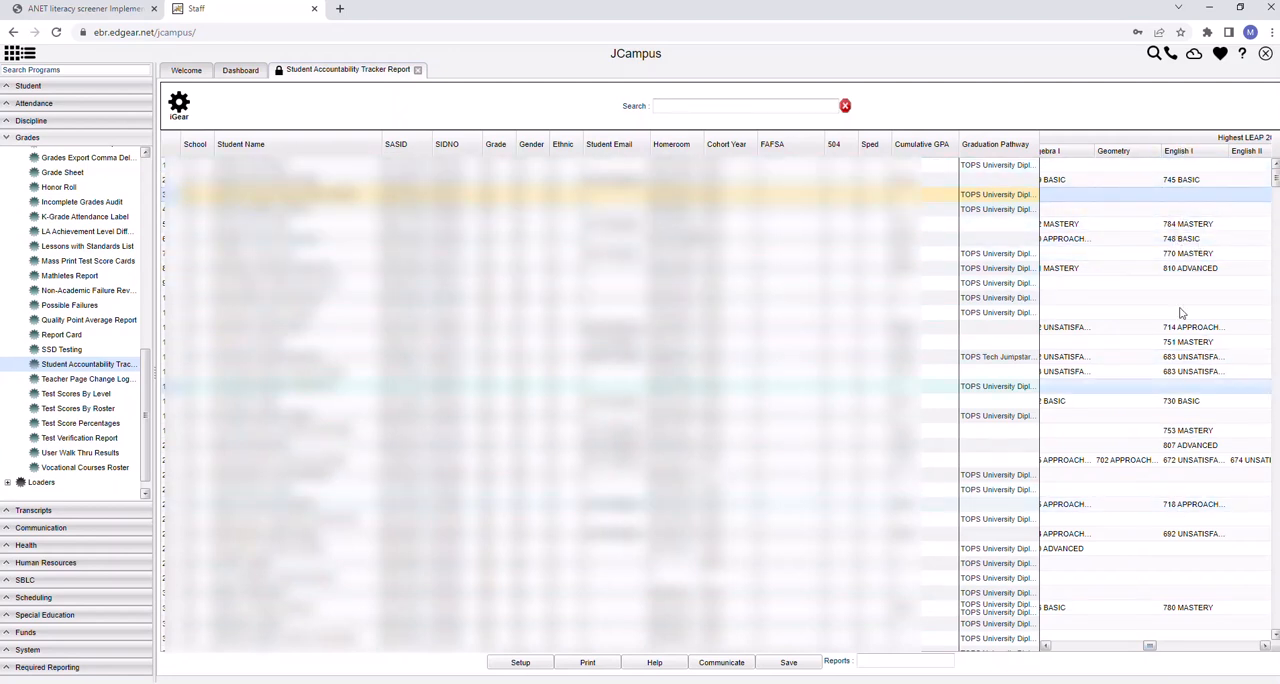
left_click_drag(1157, 648, 1126, 647)
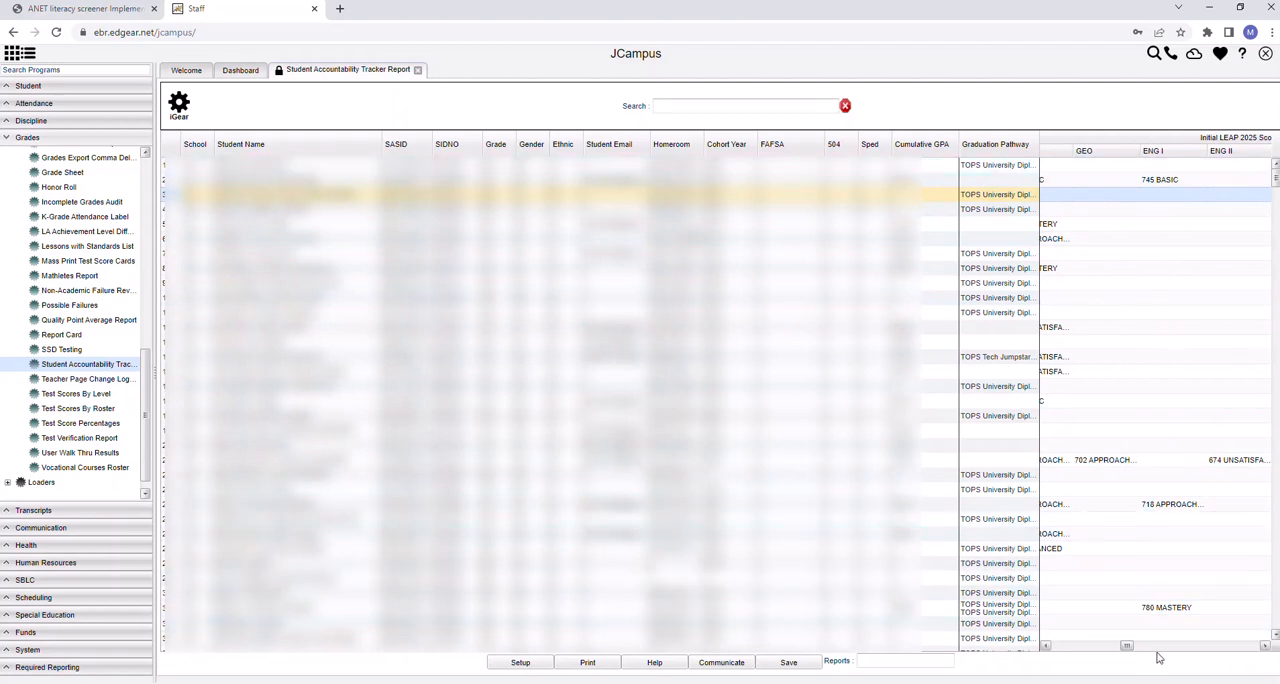
left_click_drag(1128, 648, 1057, 652)
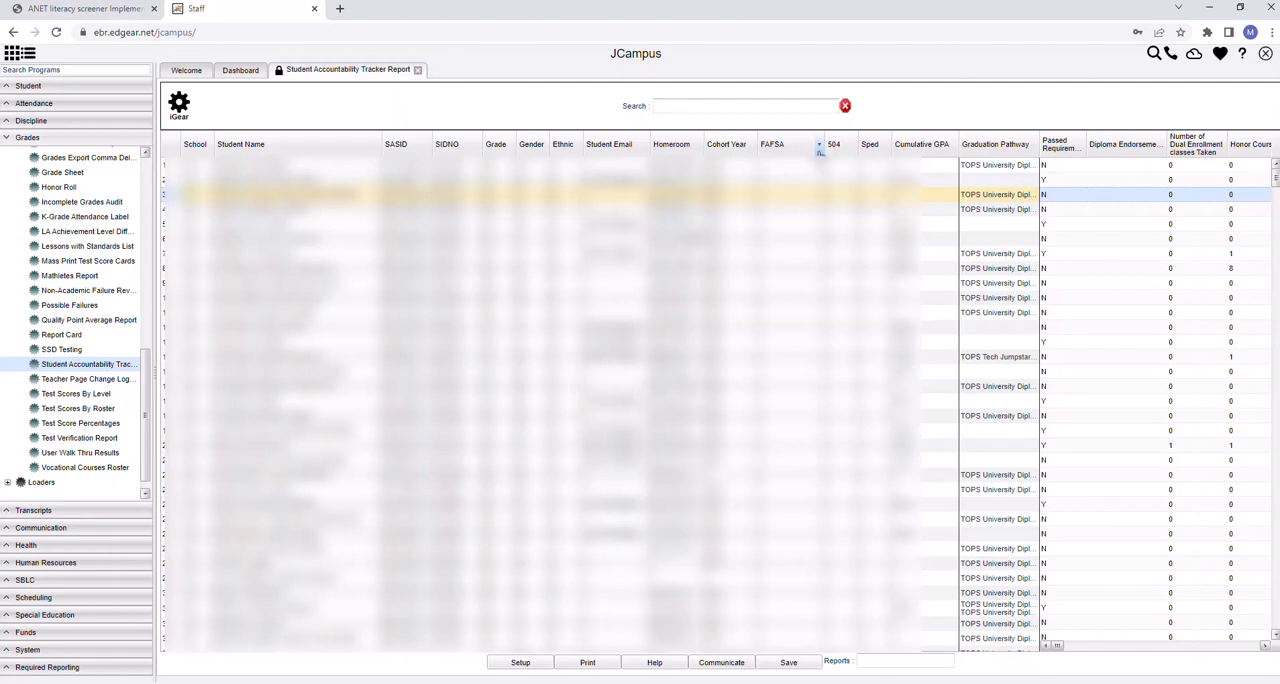
Hide the School, Student Name, SASID and SIDNO columns in the Student Accountability Tracker Report
left_click(819, 146)
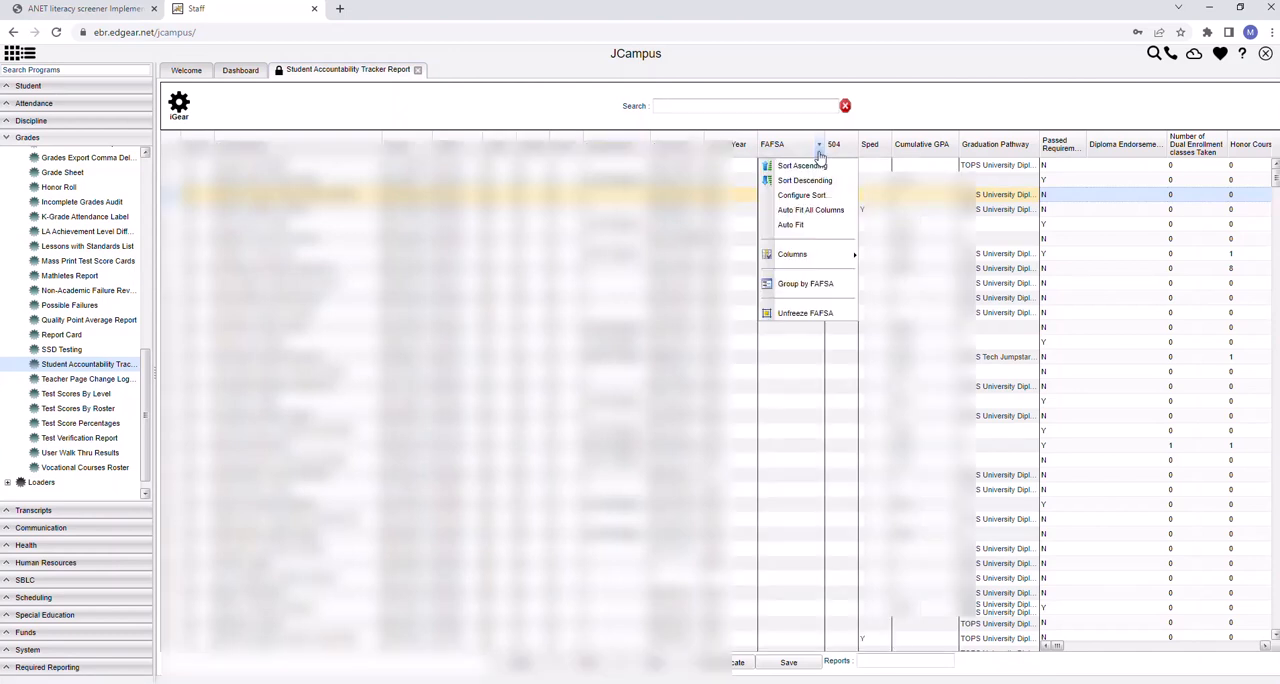
left_click(753, 150)
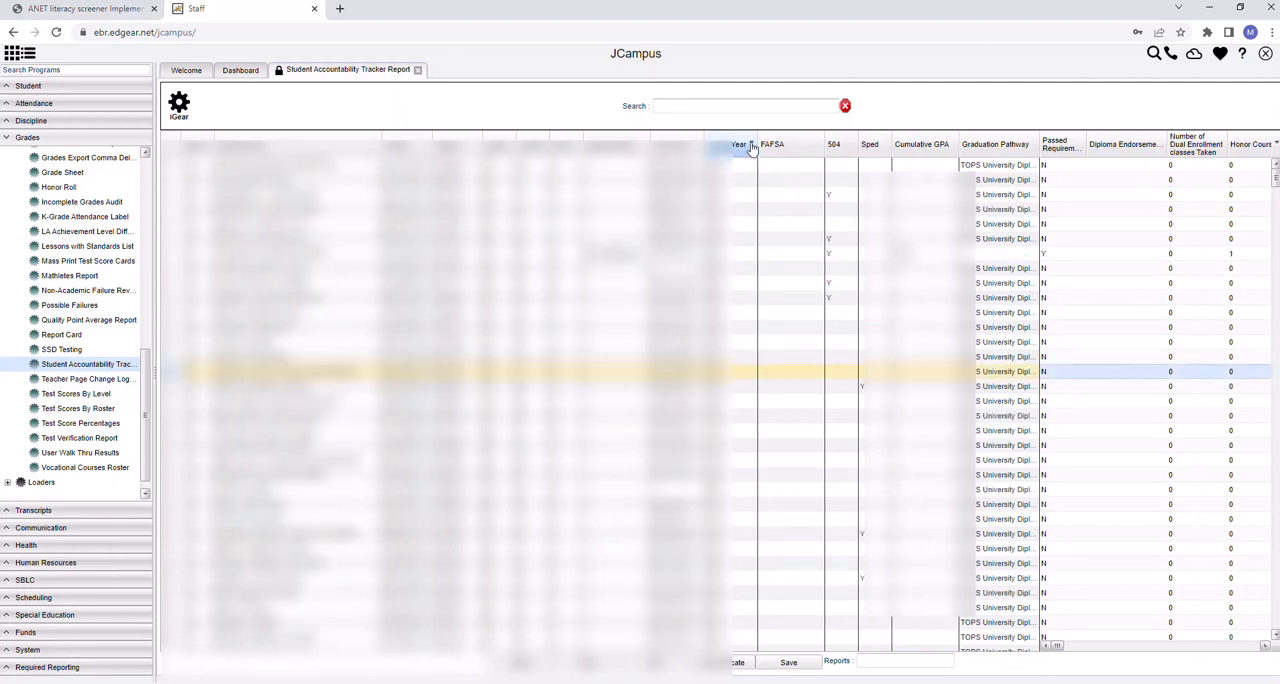
left_click(751, 146)
left_click(752, 146)
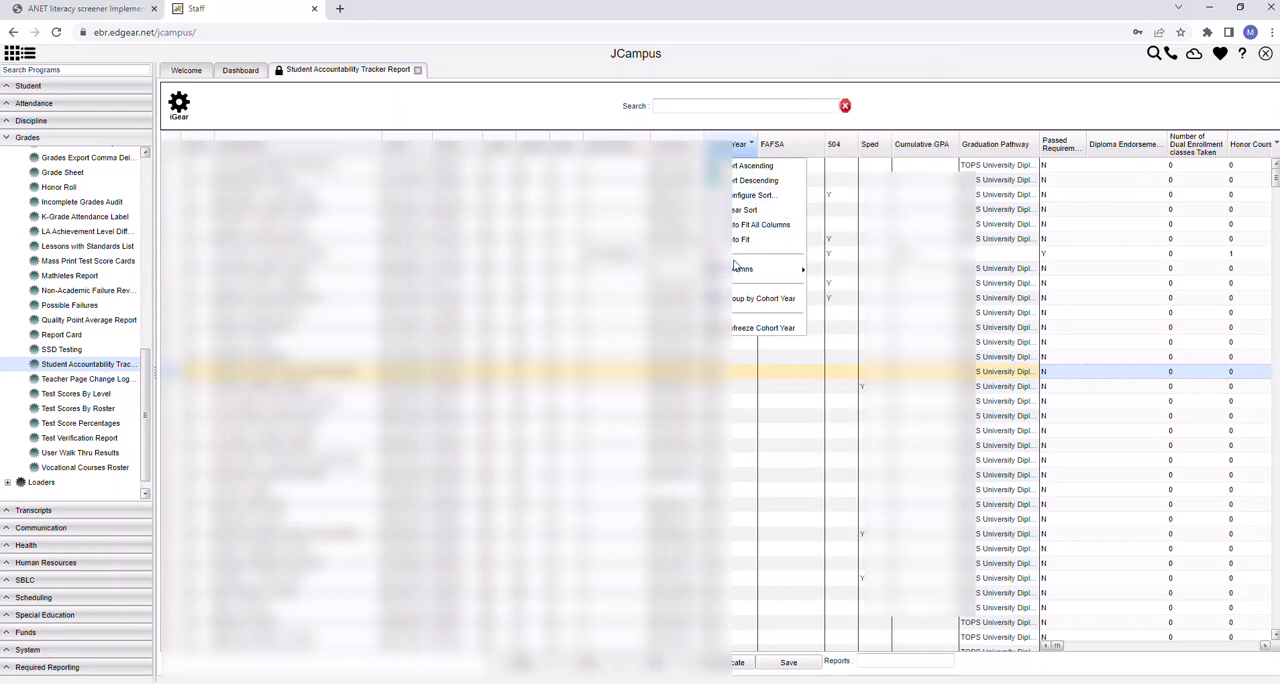
mouse_move(740, 268)
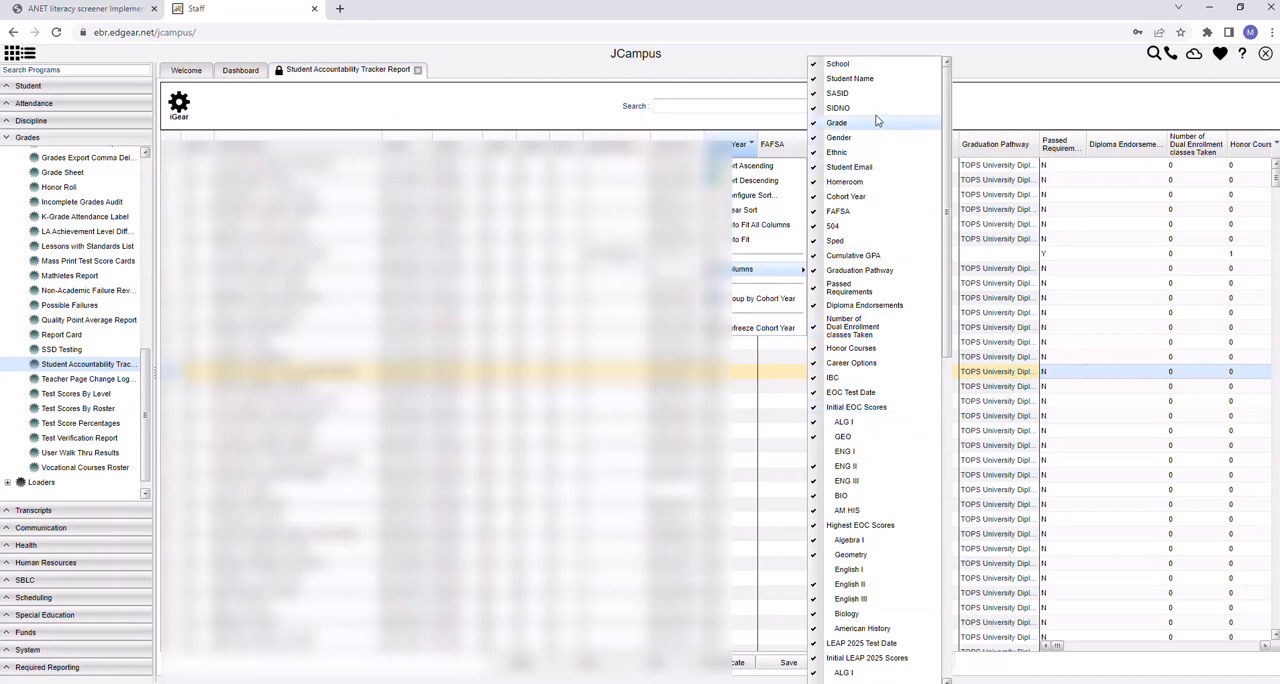
left_click(814, 65)
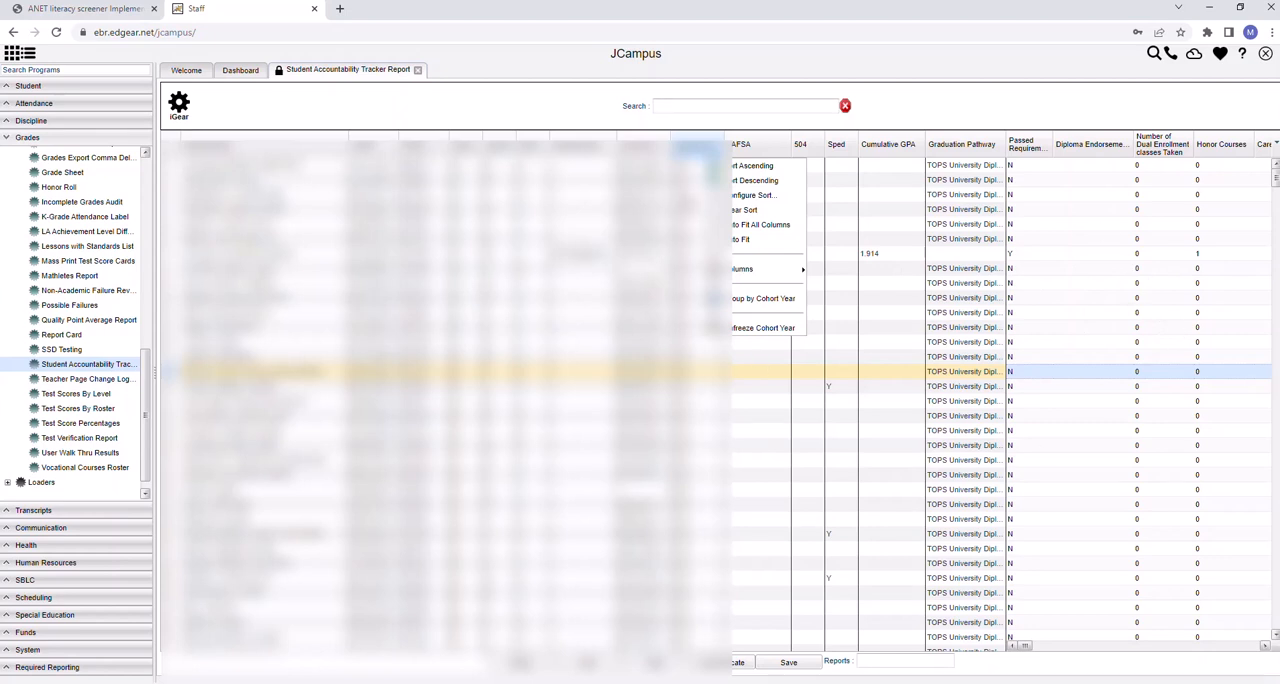
mouse_move(785, 277)
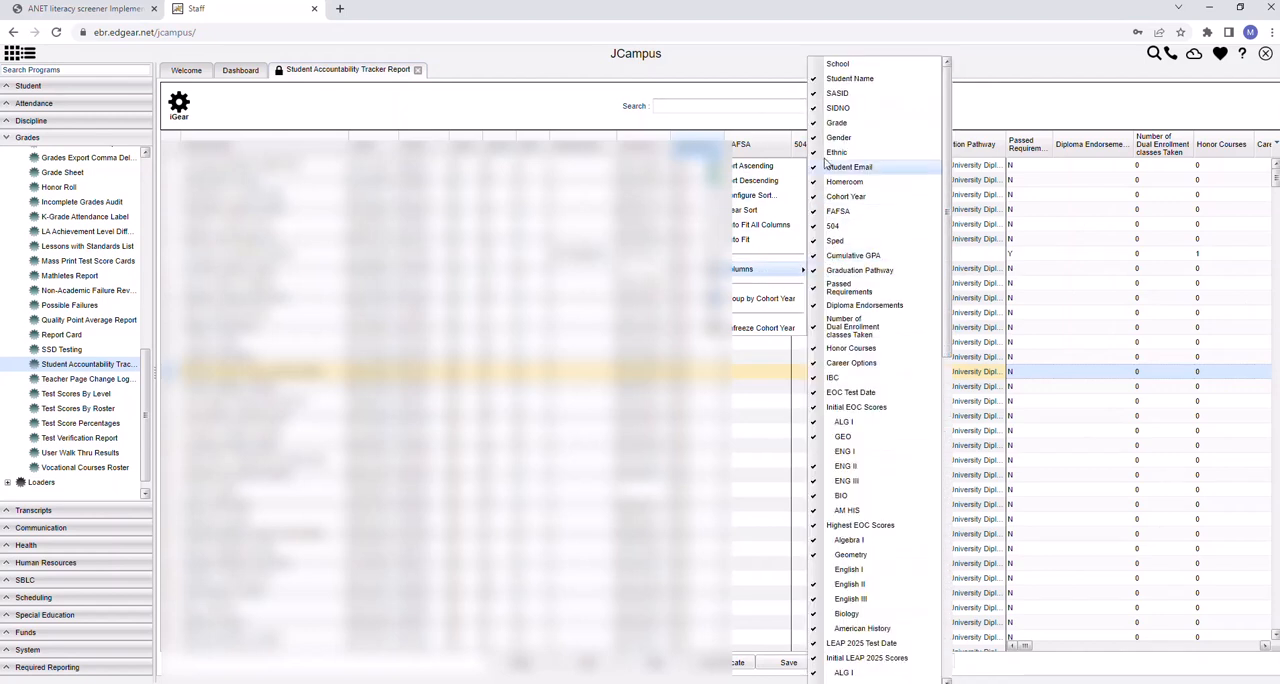
left_click(813, 79)
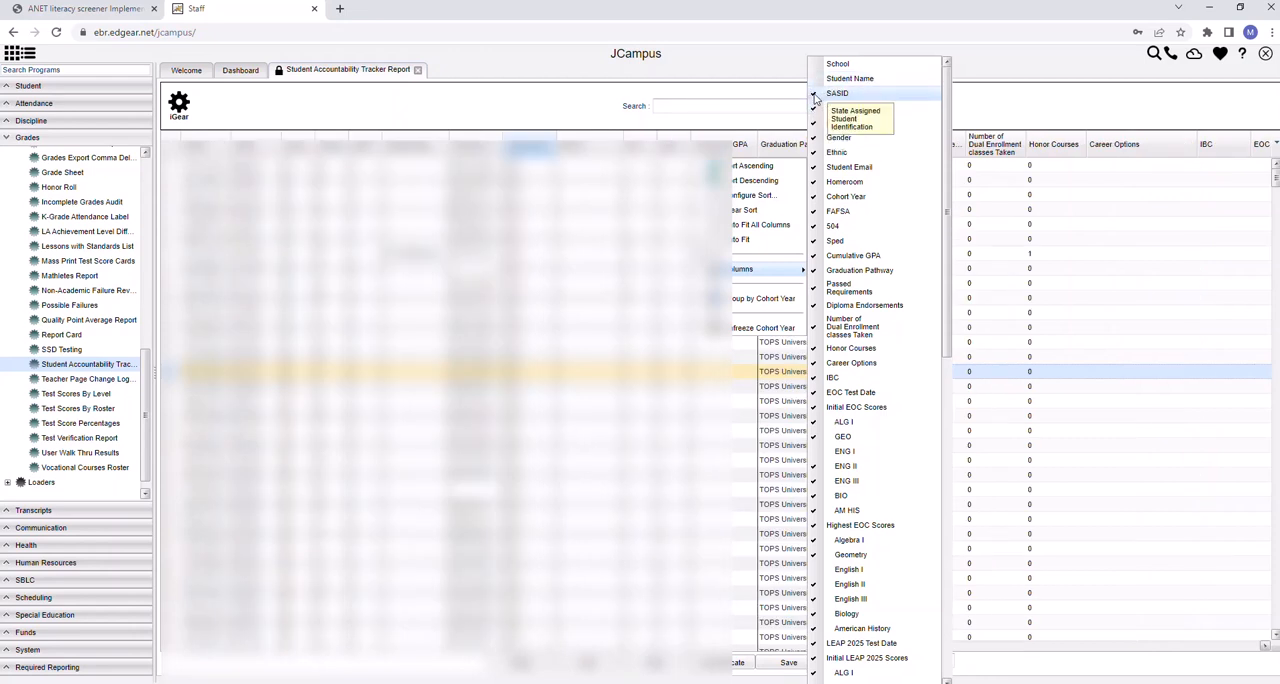
left_click(815, 94)
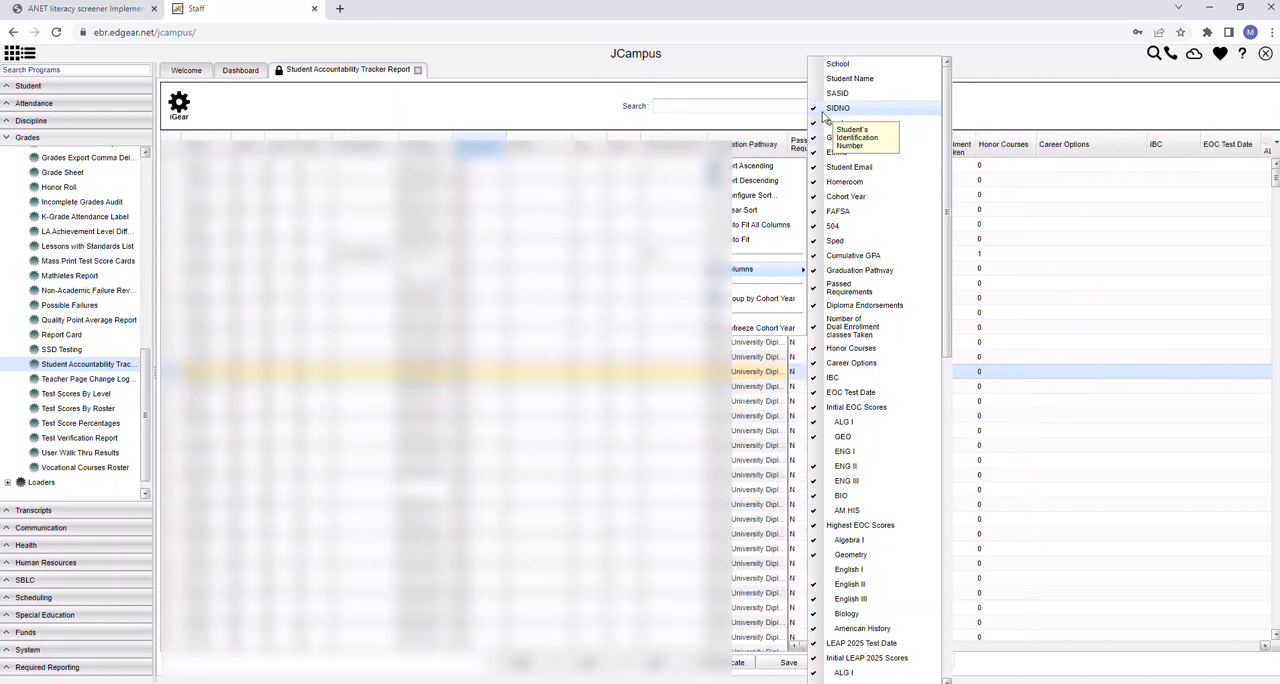
left_click(815, 109)
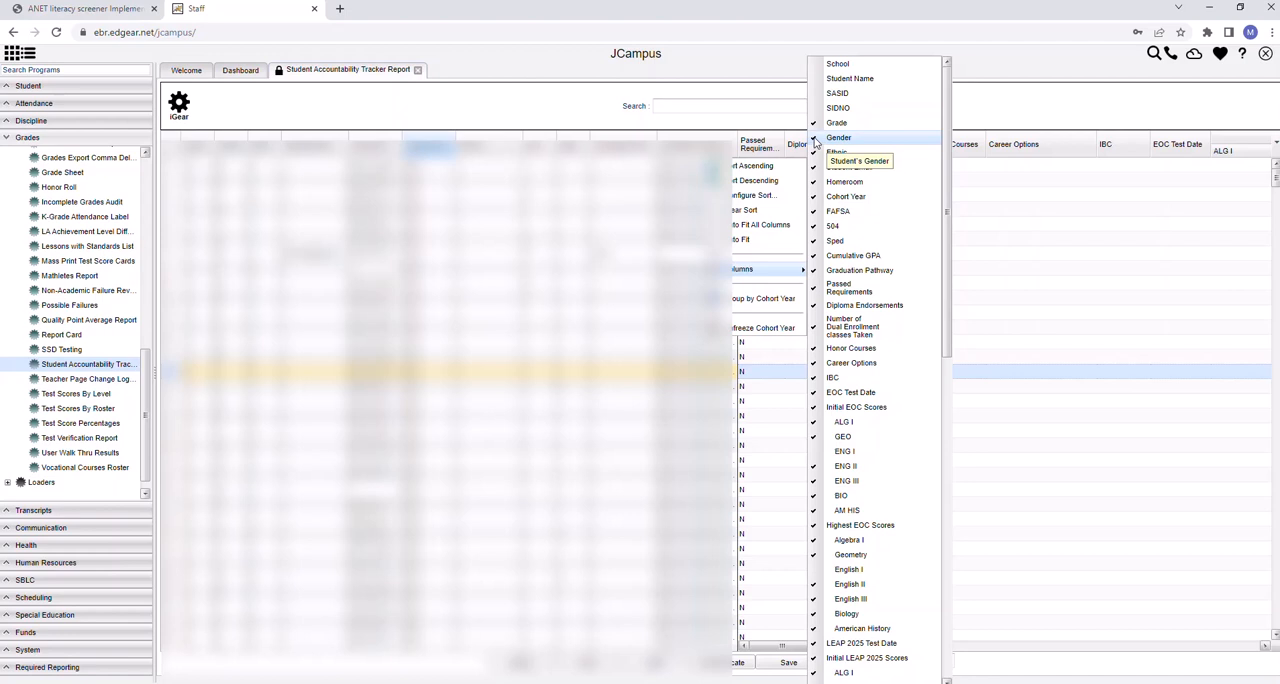
Hide the Gender, Ethnic, Student Email, Homeroom and Cohort Year columns in the report
left_click(815, 140)
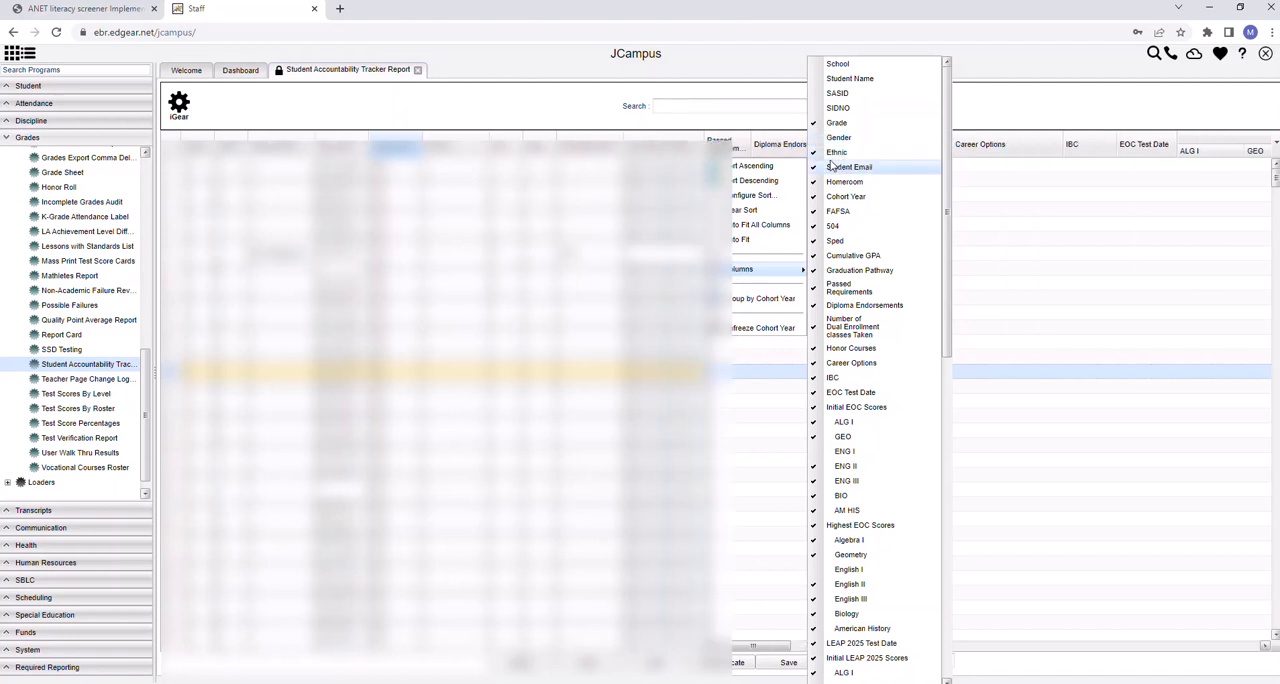
left_click(816, 155)
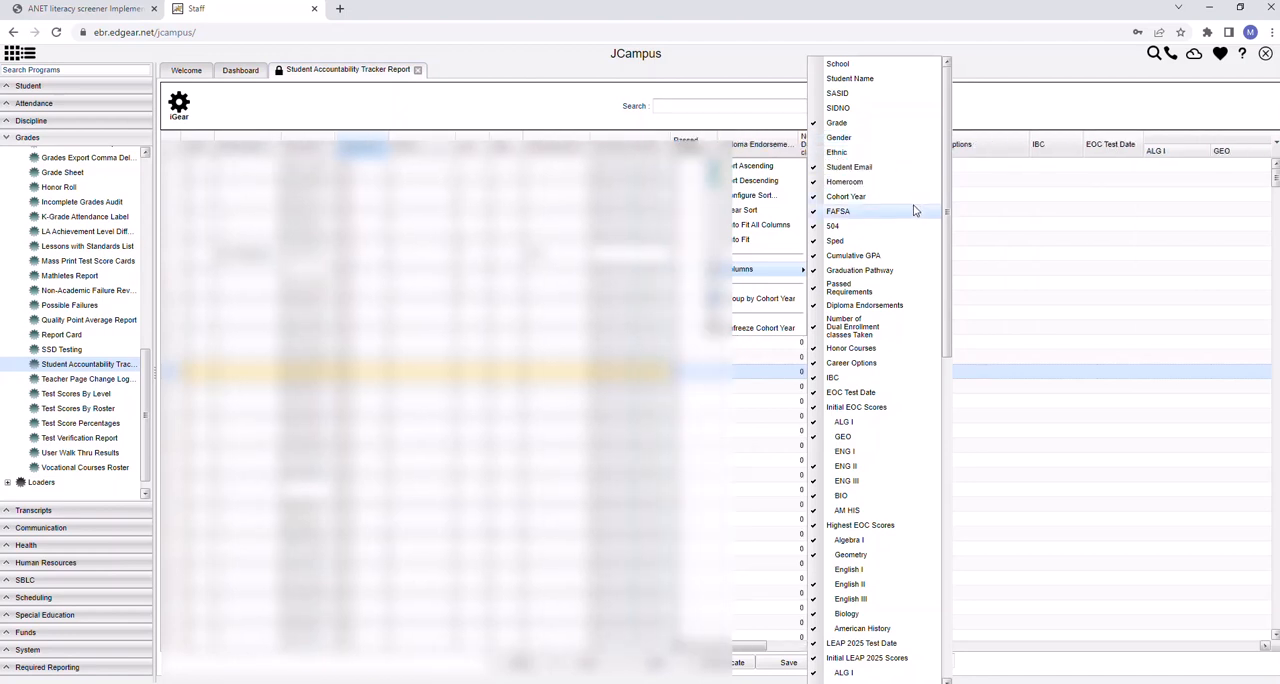
left_click(831, 171)
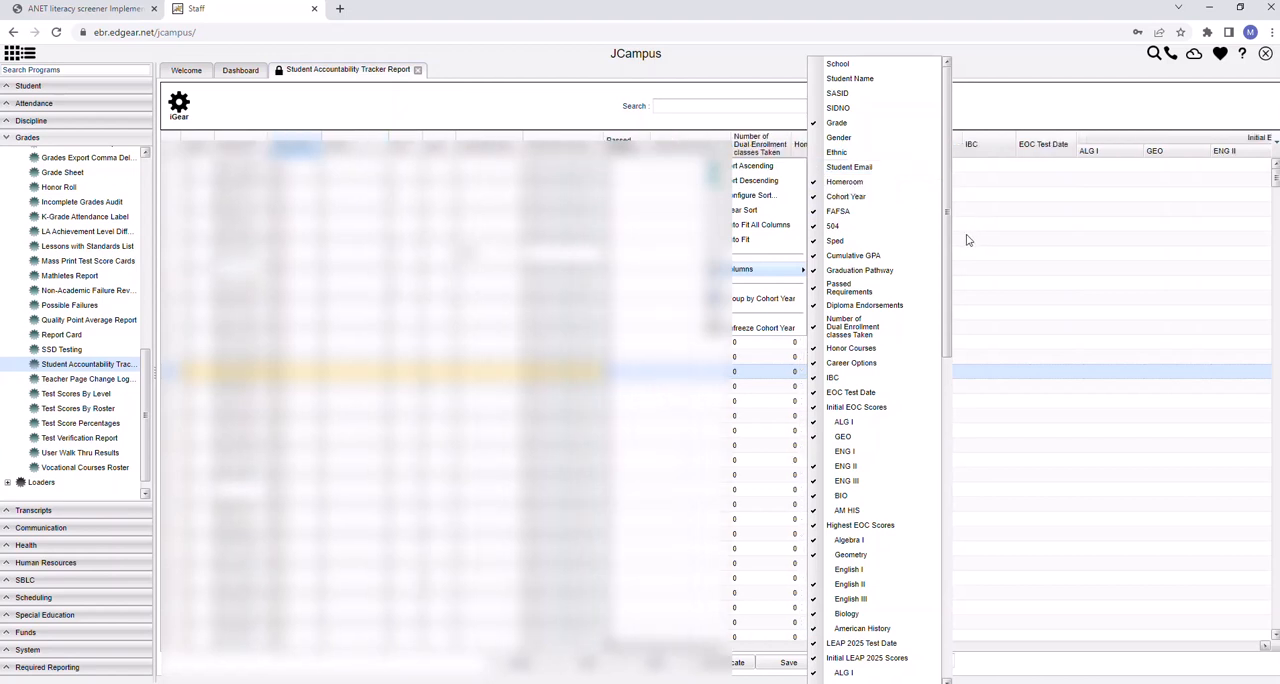
left_click(830, 182)
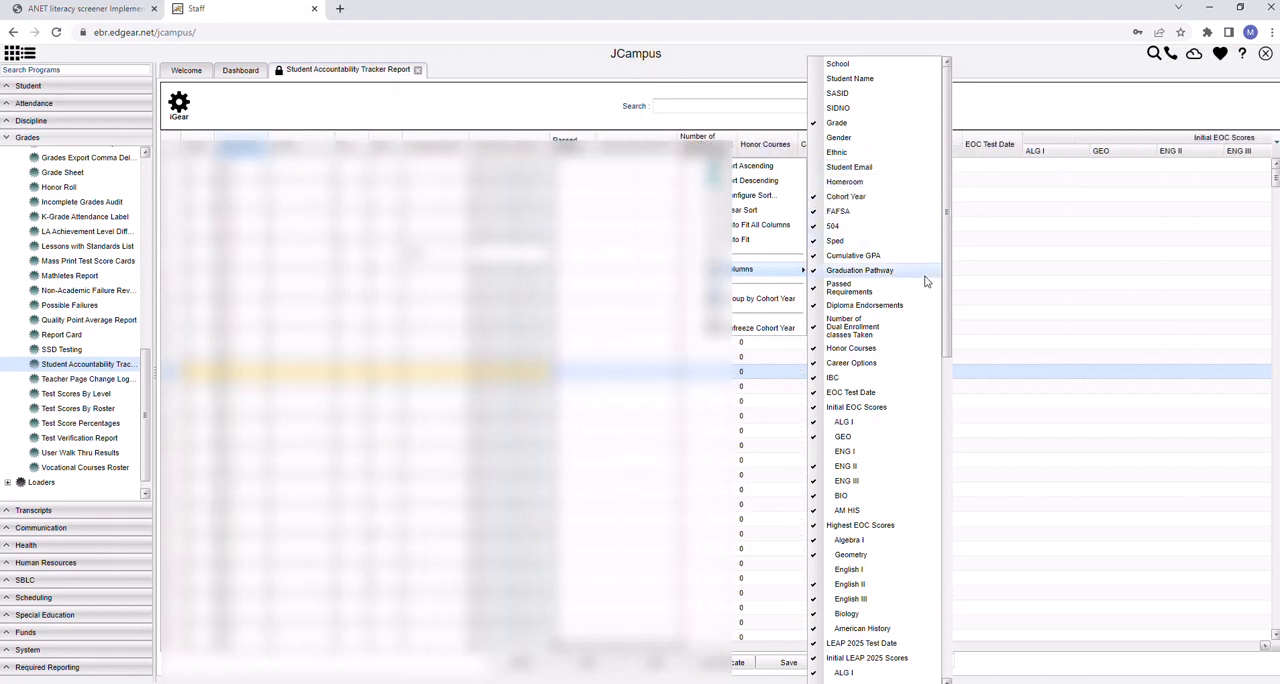
left_click(817, 197)
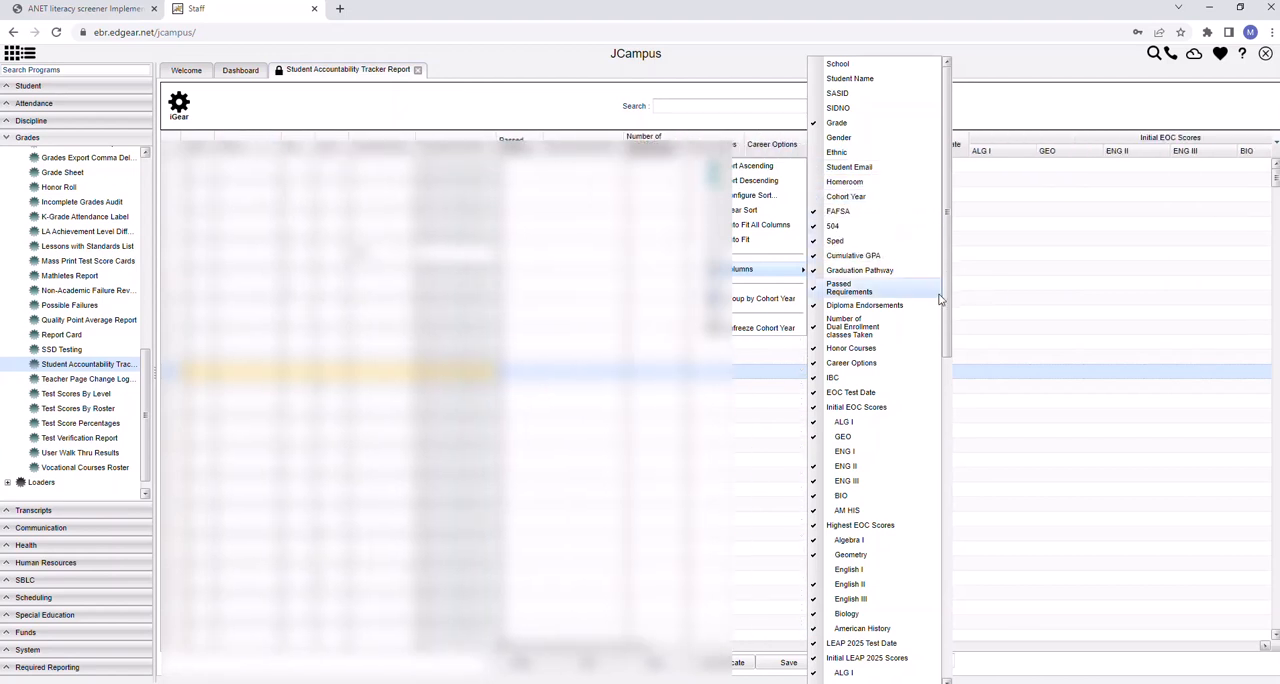
Hide the FAFSA, Cumulative GPA and Graduation Pathway columns while keeping the 504 and Sped columns shown
left_click(832, 211)
left_click(821, 226)
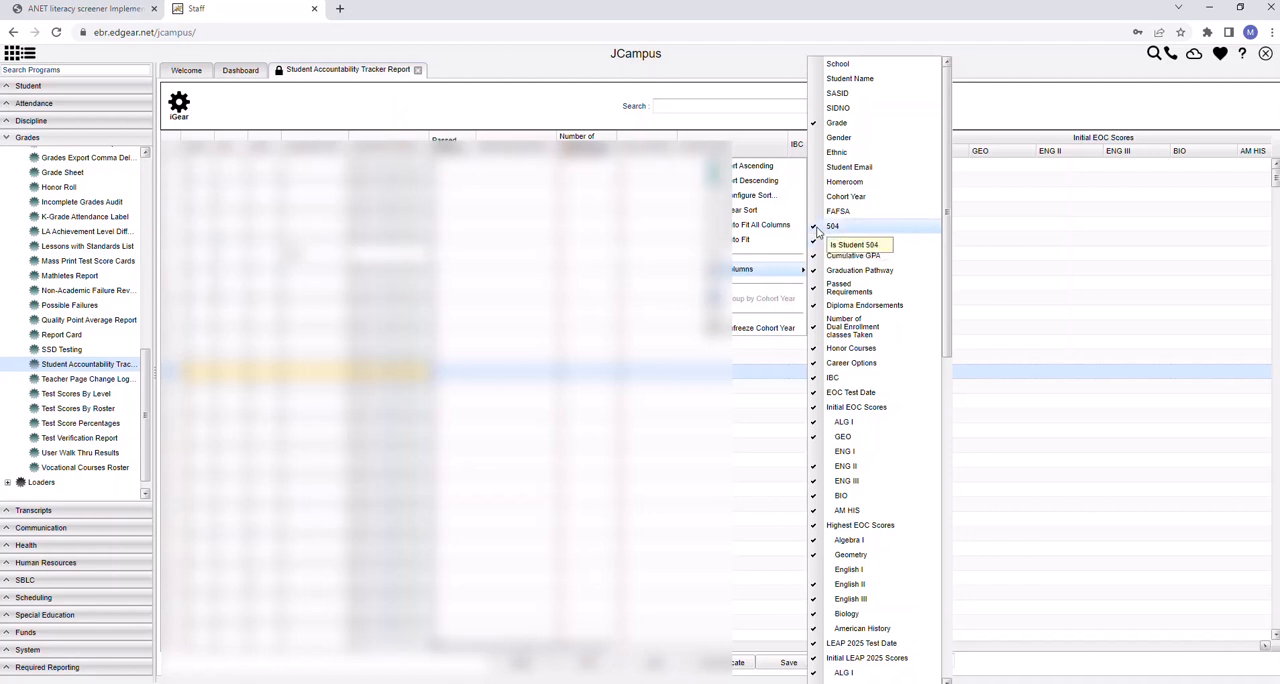
left_click(818, 228)
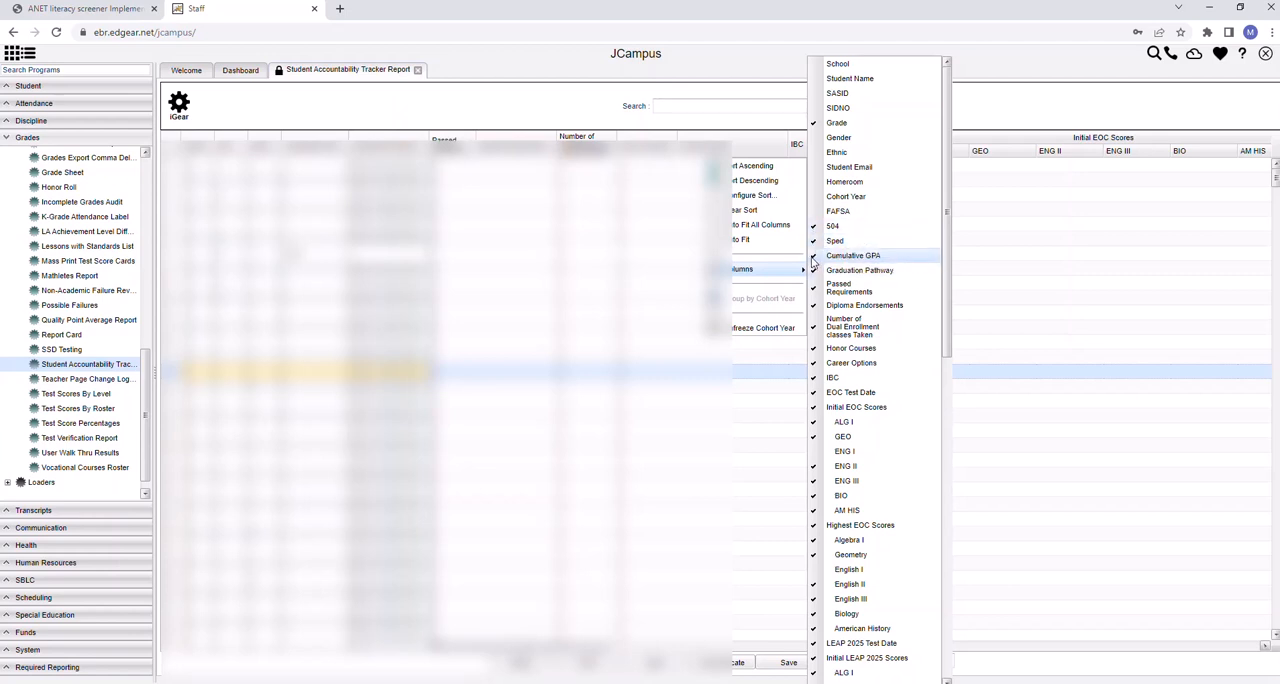
left_click(815, 257)
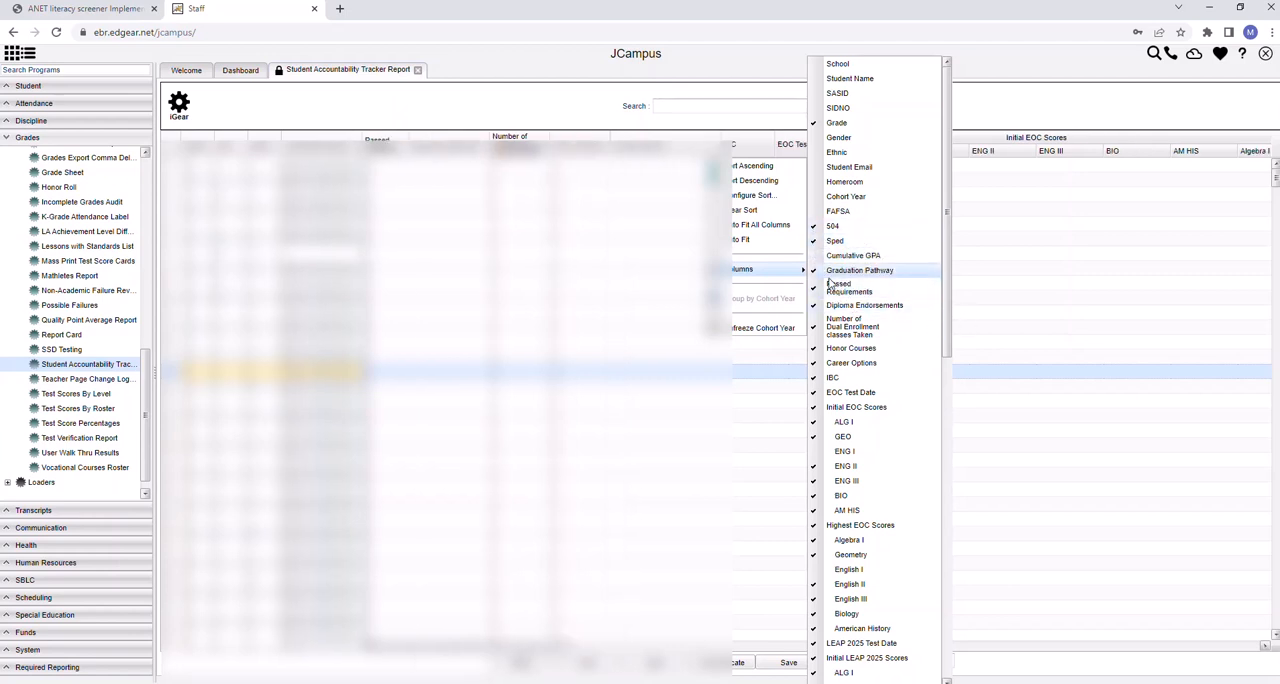
left_click(829, 272)
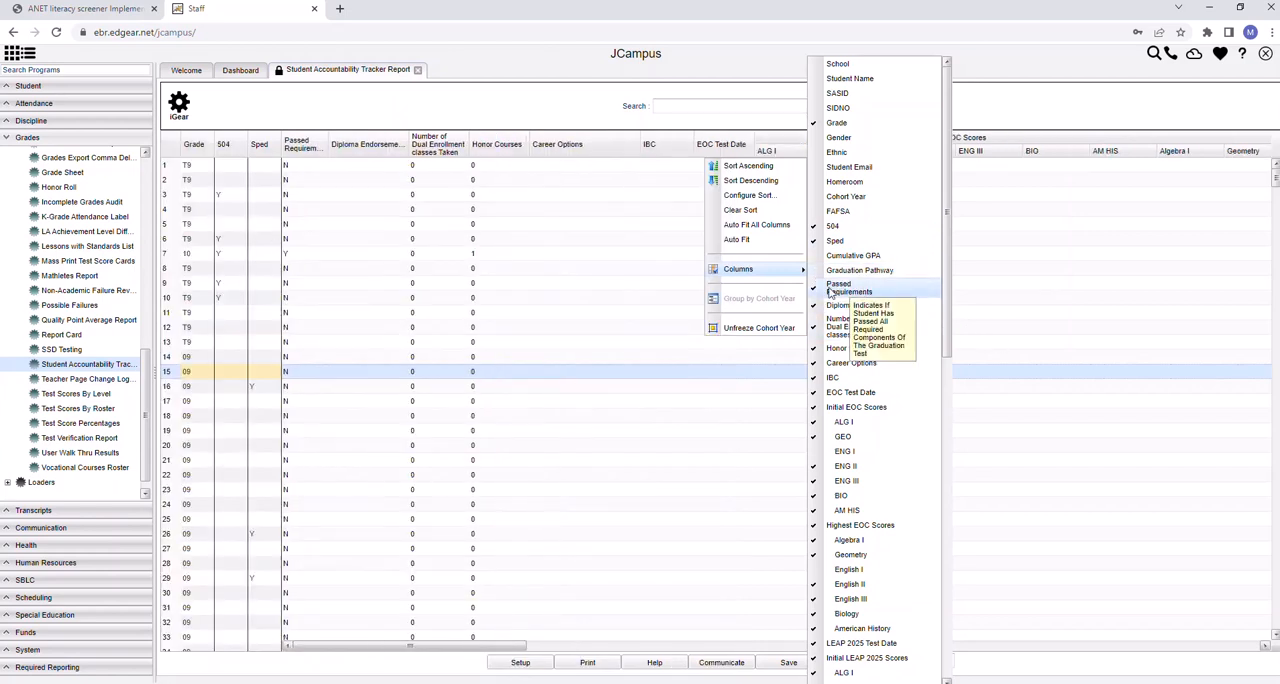
Hide the Passed Requirements, Diploma Endorsements, Number of Dual Enrollment classes Taken, Honor Courses, Career Options and IBC columns
left_click(817, 291)
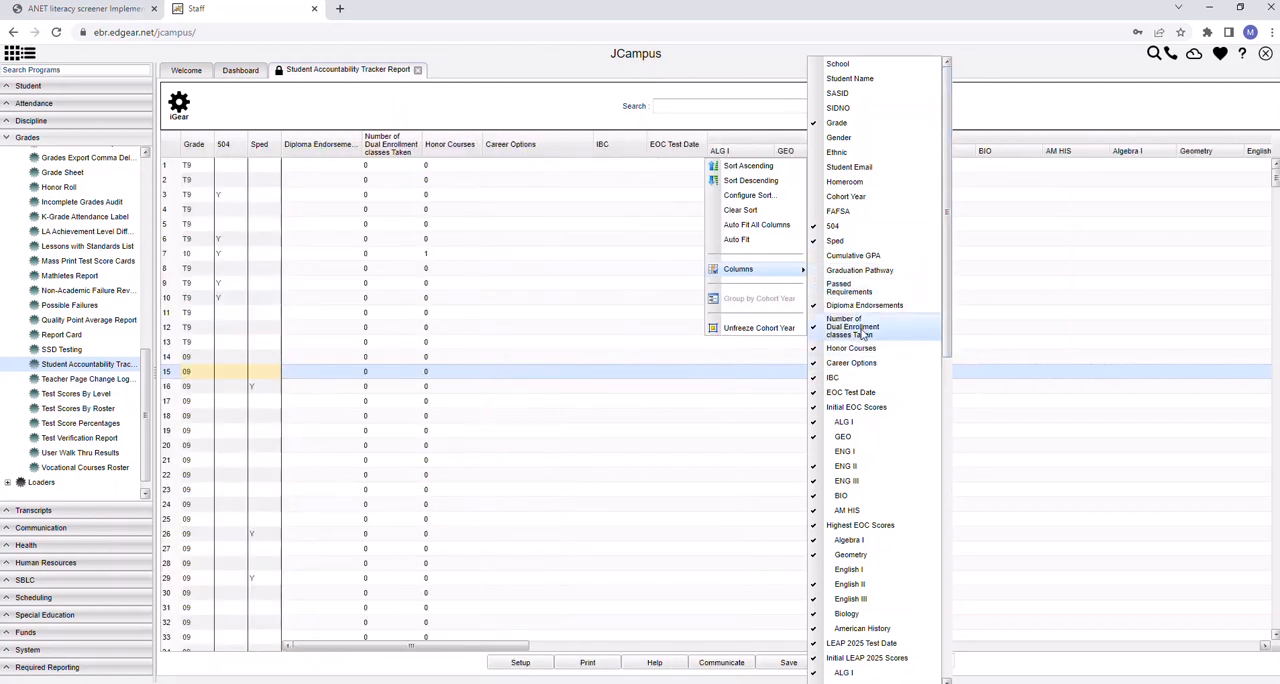
left_click(840, 305)
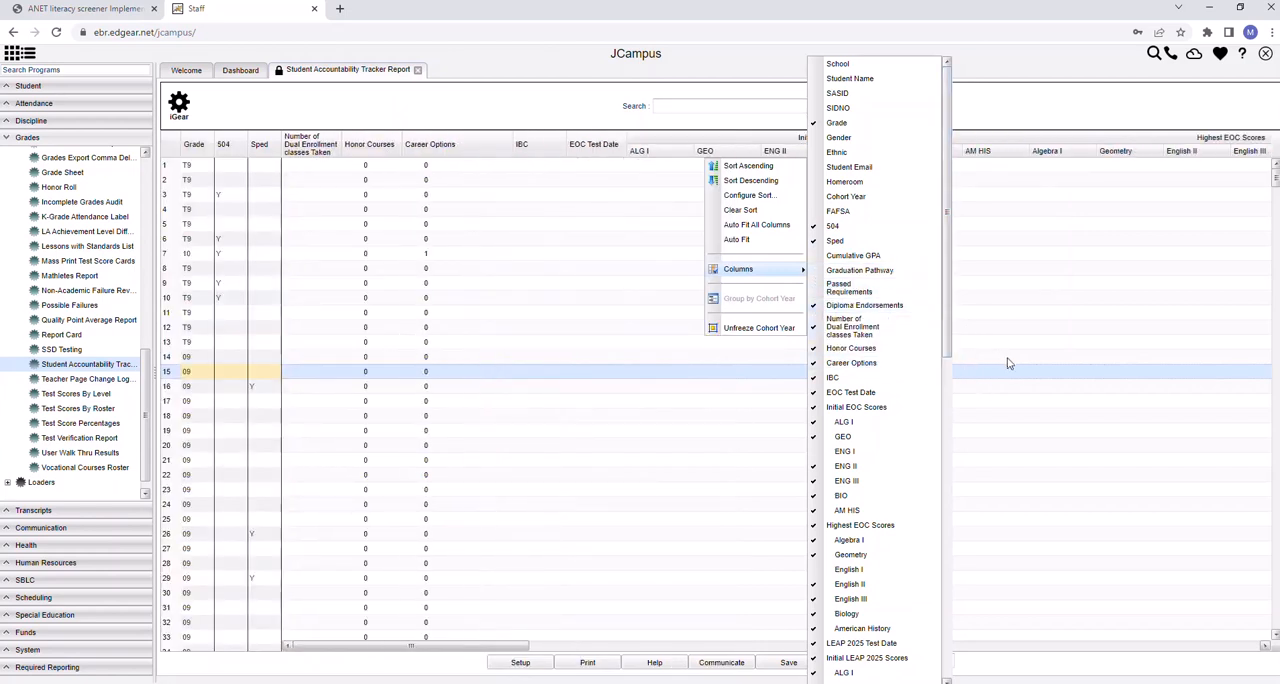
left_click(848, 328)
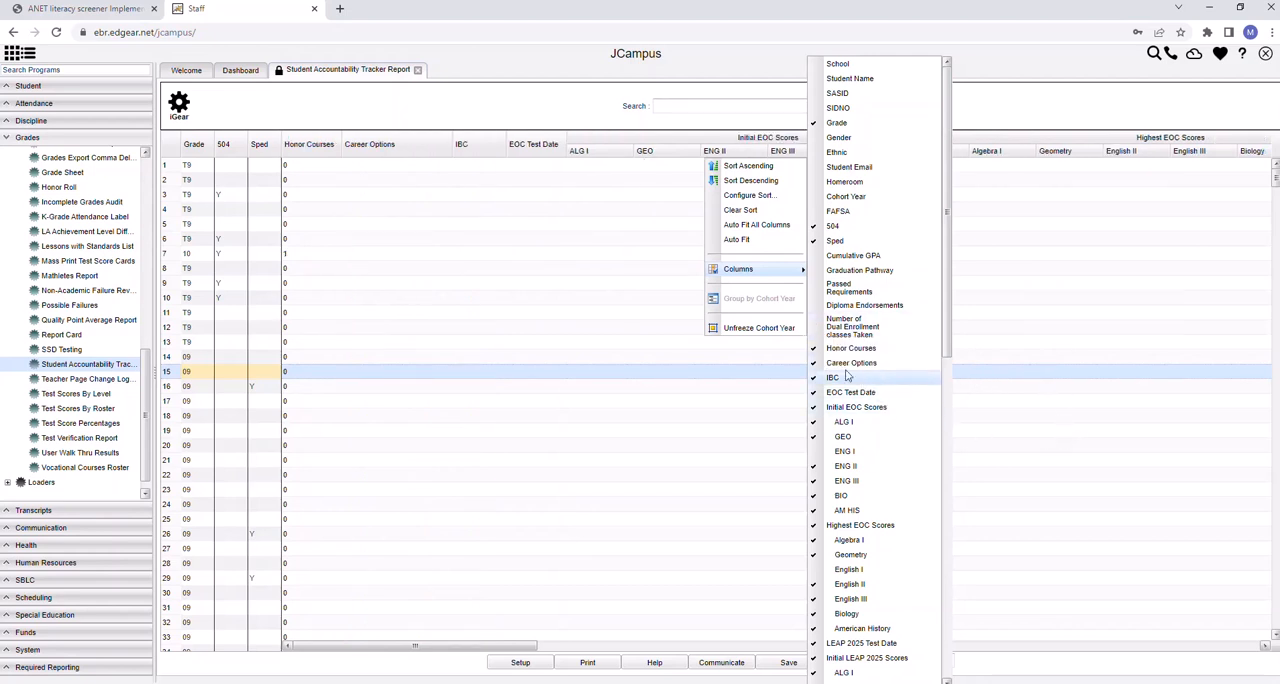
left_click(850, 348)
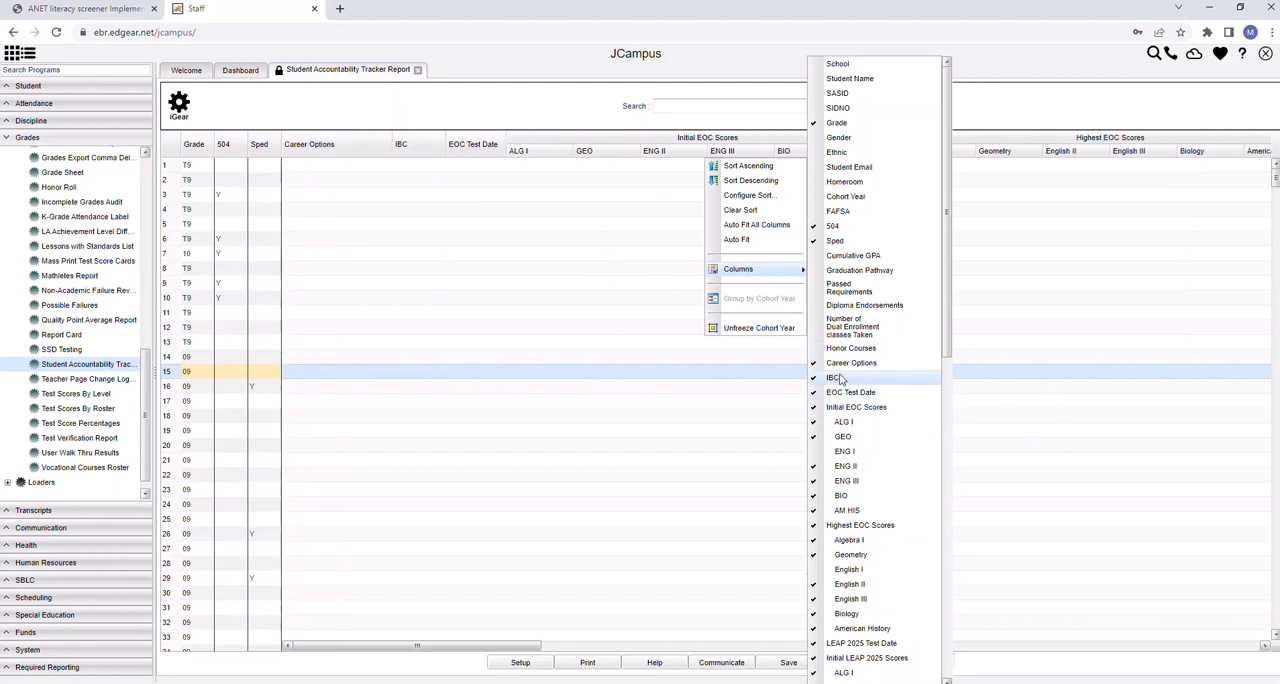
left_click(850, 363)
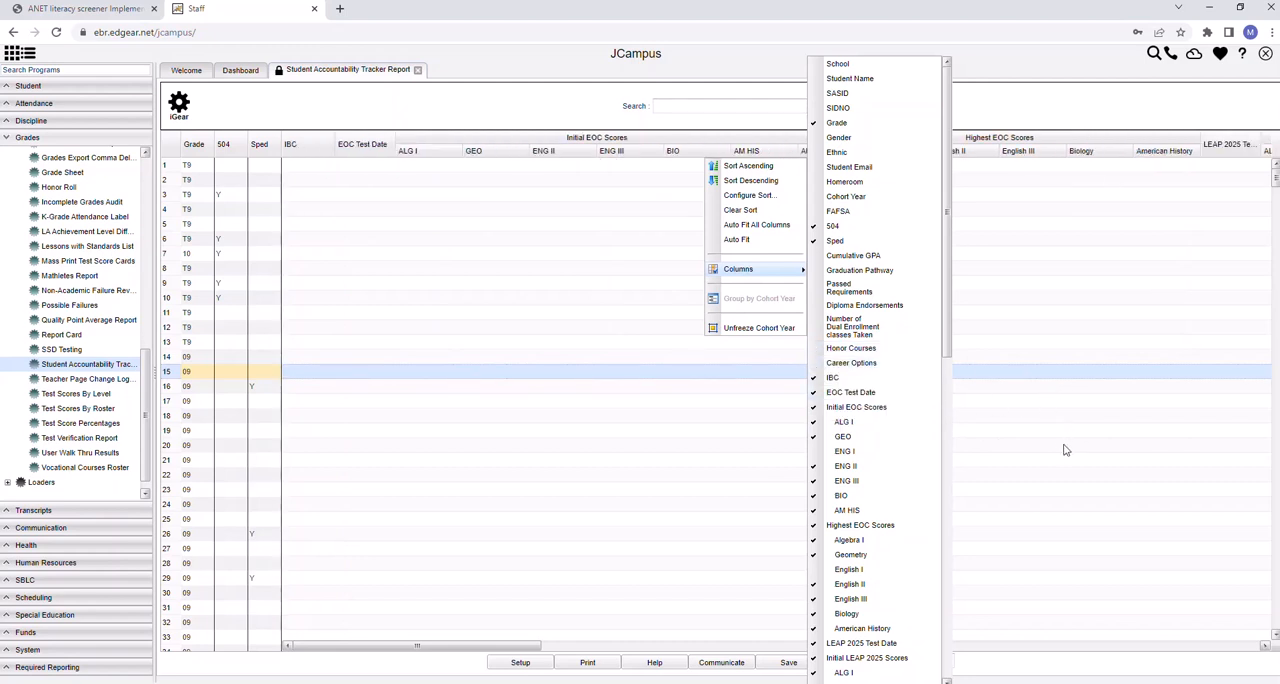
left_click(830, 378)
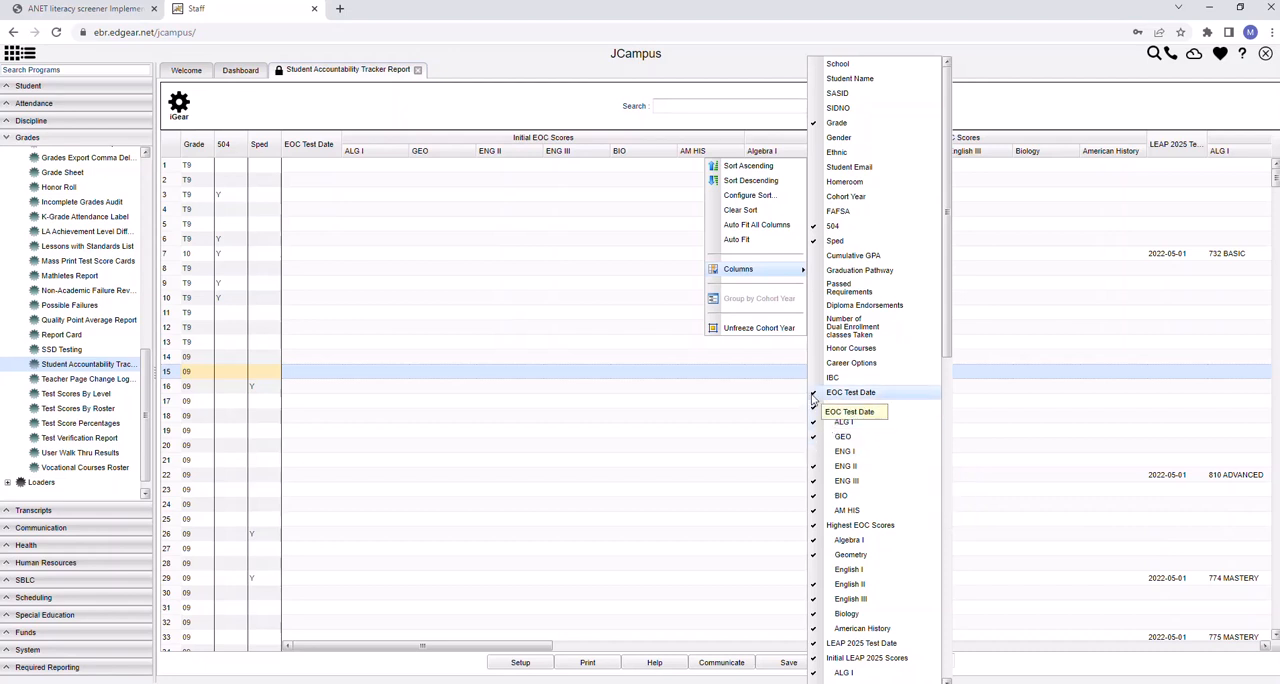
Hide the EOC Test Date column and the whole Initial EOC Scores and Highest EOC Scores column groups
left_click(813, 394)
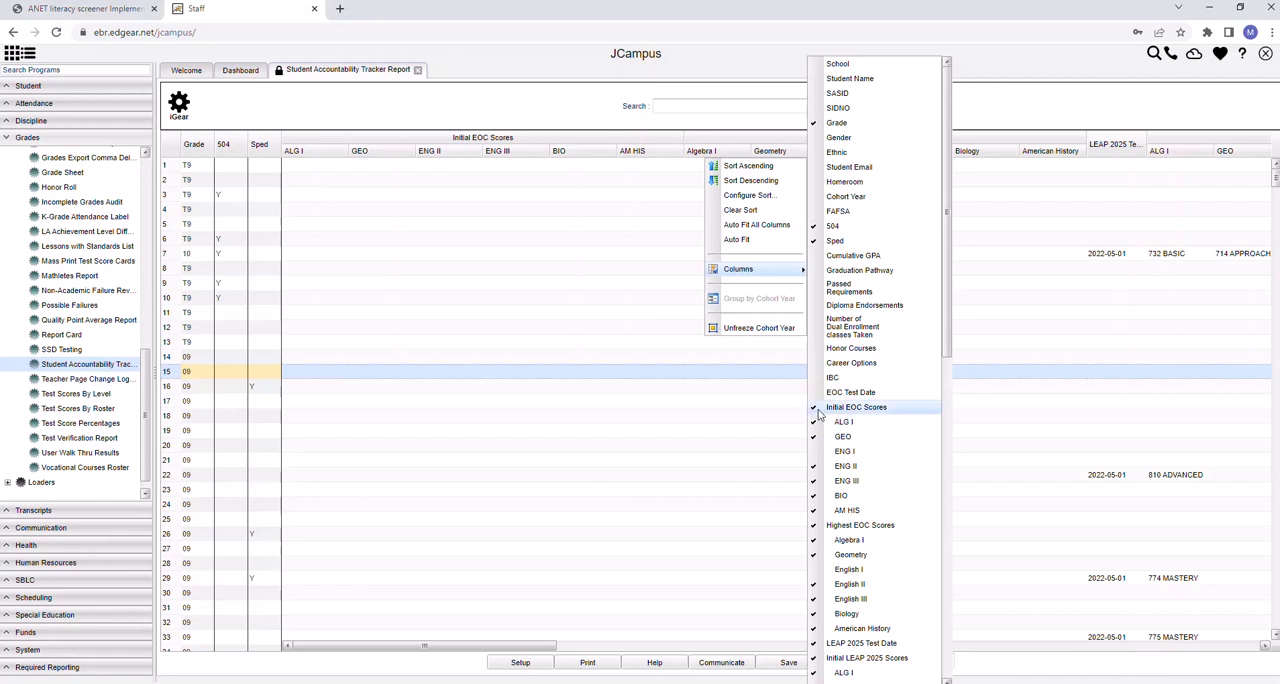
left_click(814, 410)
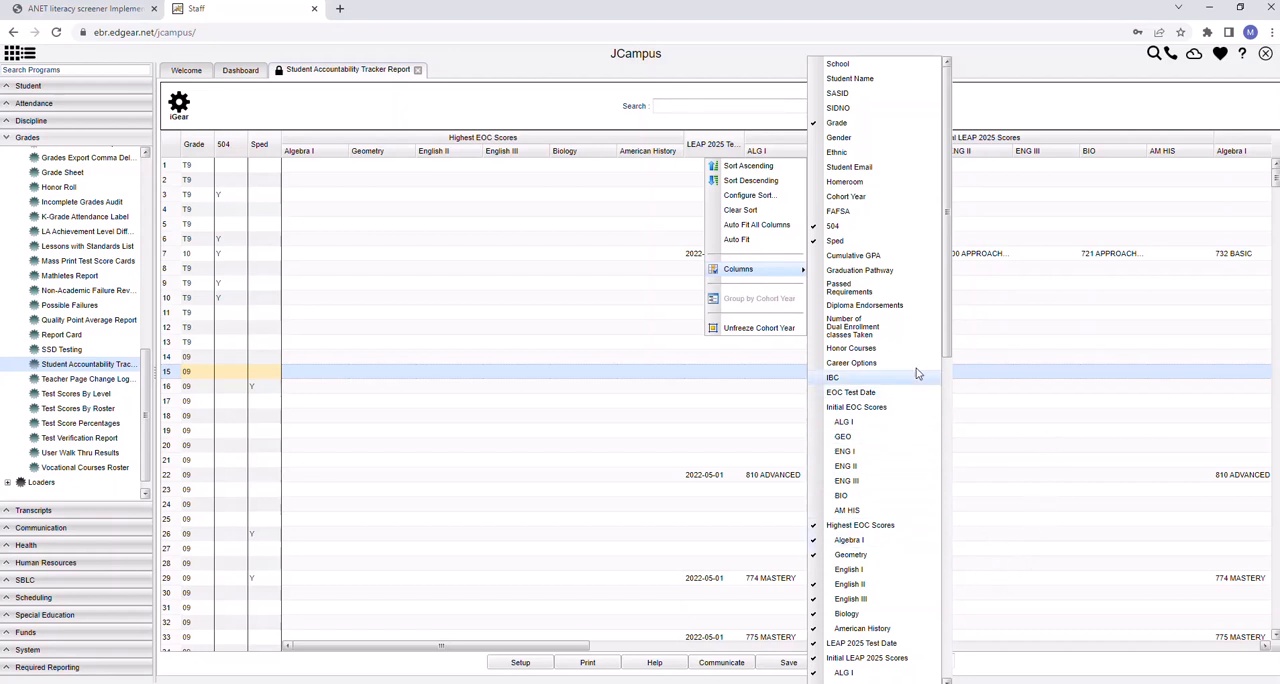
scroll(916, 368, "down", 2)
scroll(955, 350, "down", 2)
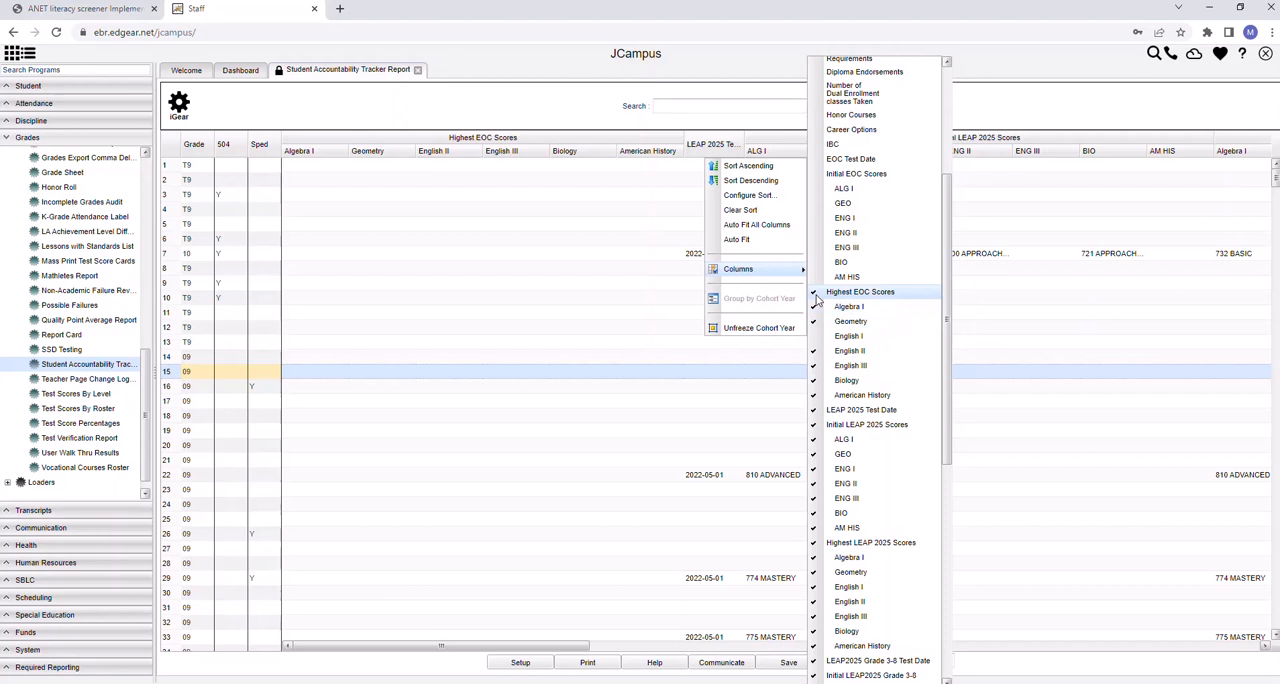
left_click(815, 293)
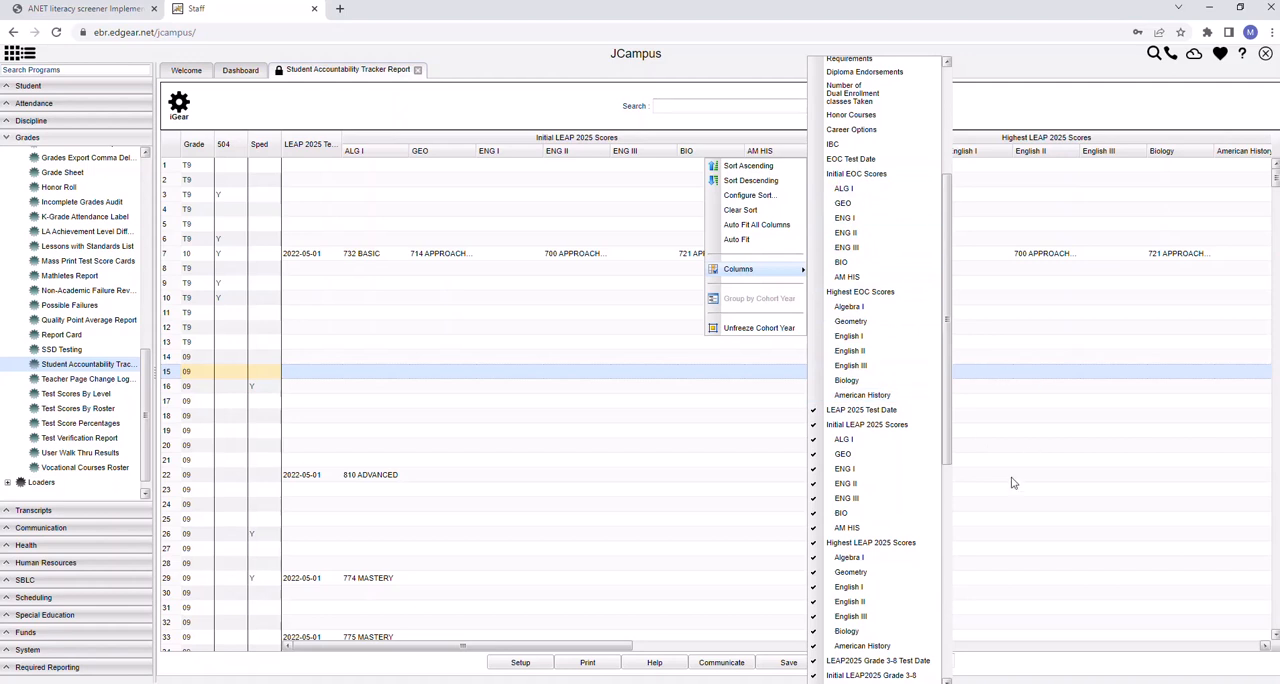
Hide the ALG I, GEO, BIO and AM HIS columns under Initial LEAP 2025 Scores, keeping the English columns
left_click_drag(950, 335, 957, 444)
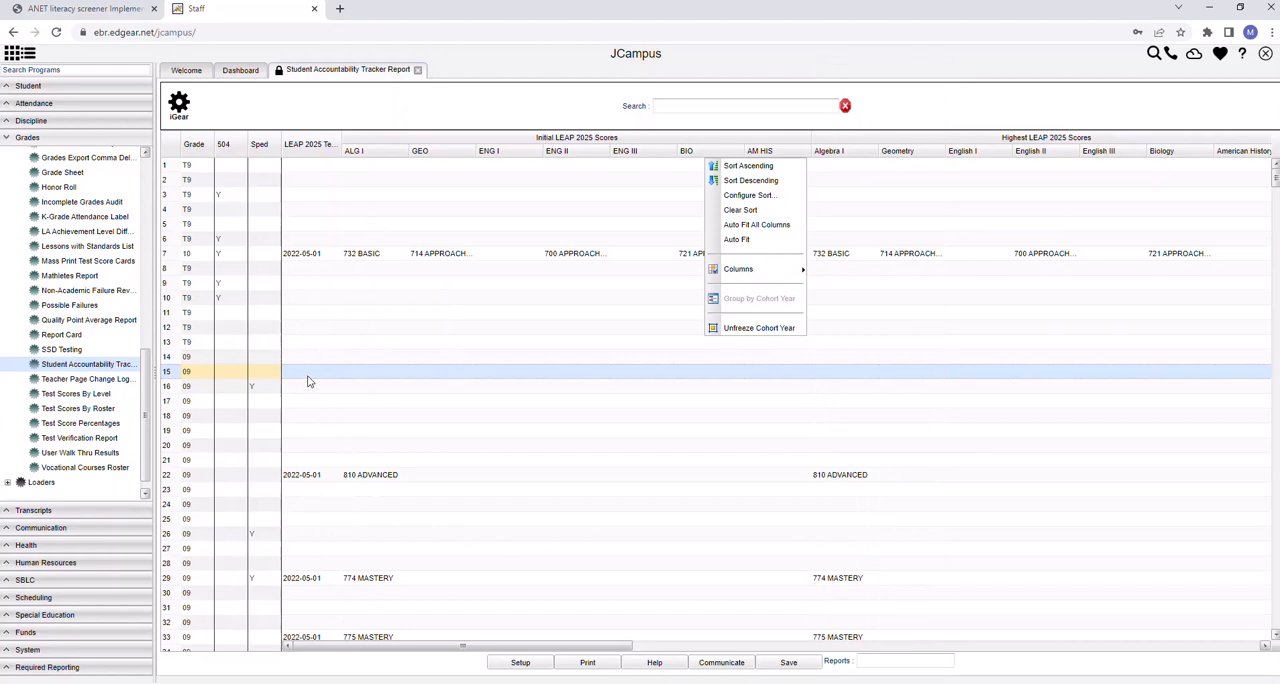
mouse_move(800, 279)
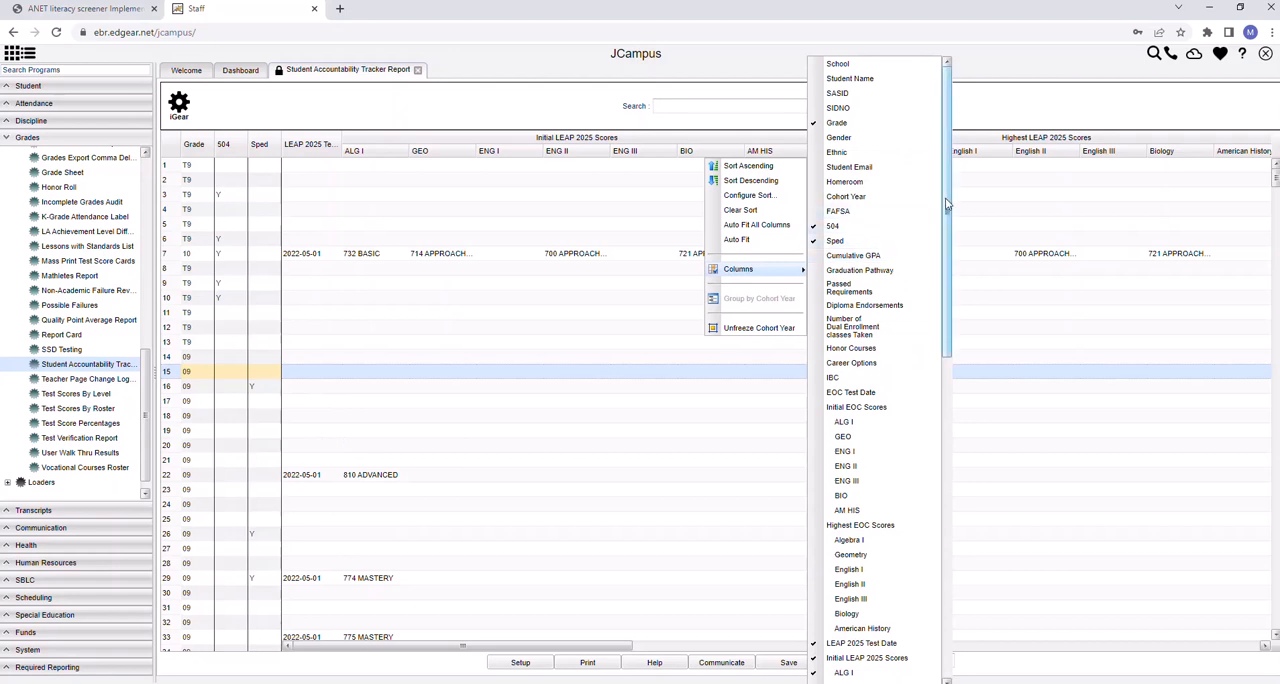
left_click_drag(946, 212, 965, 420)
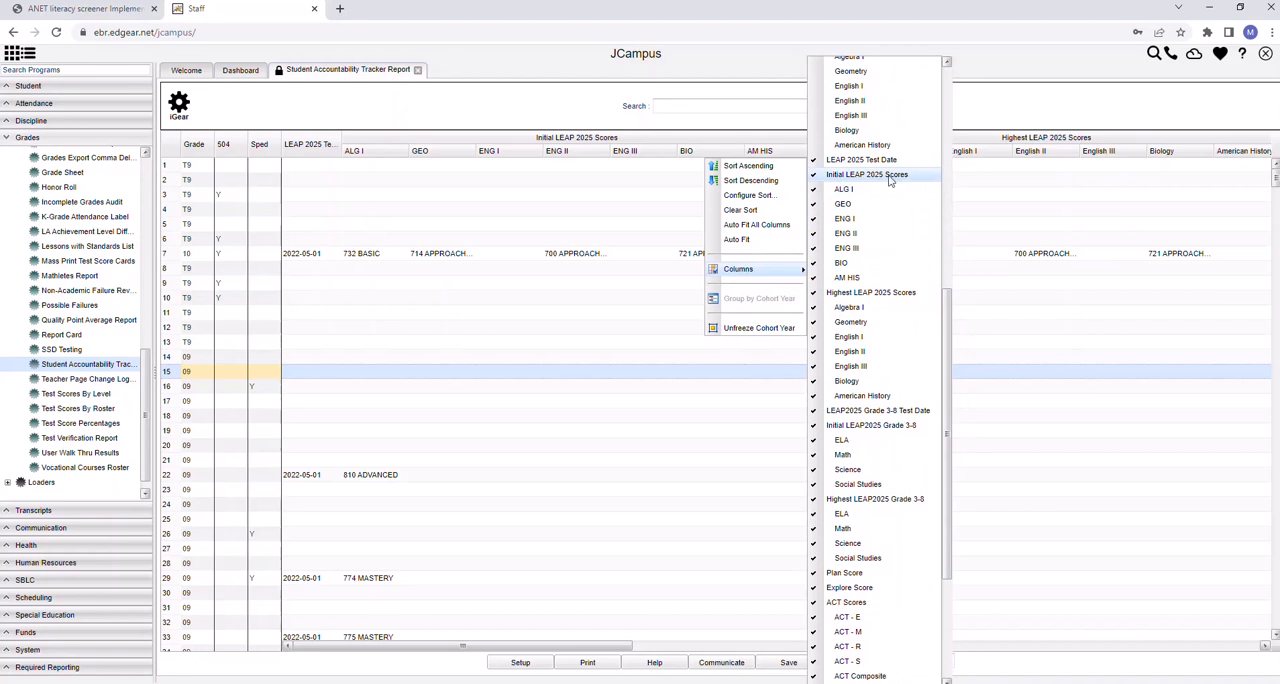
left_click(813, 191)
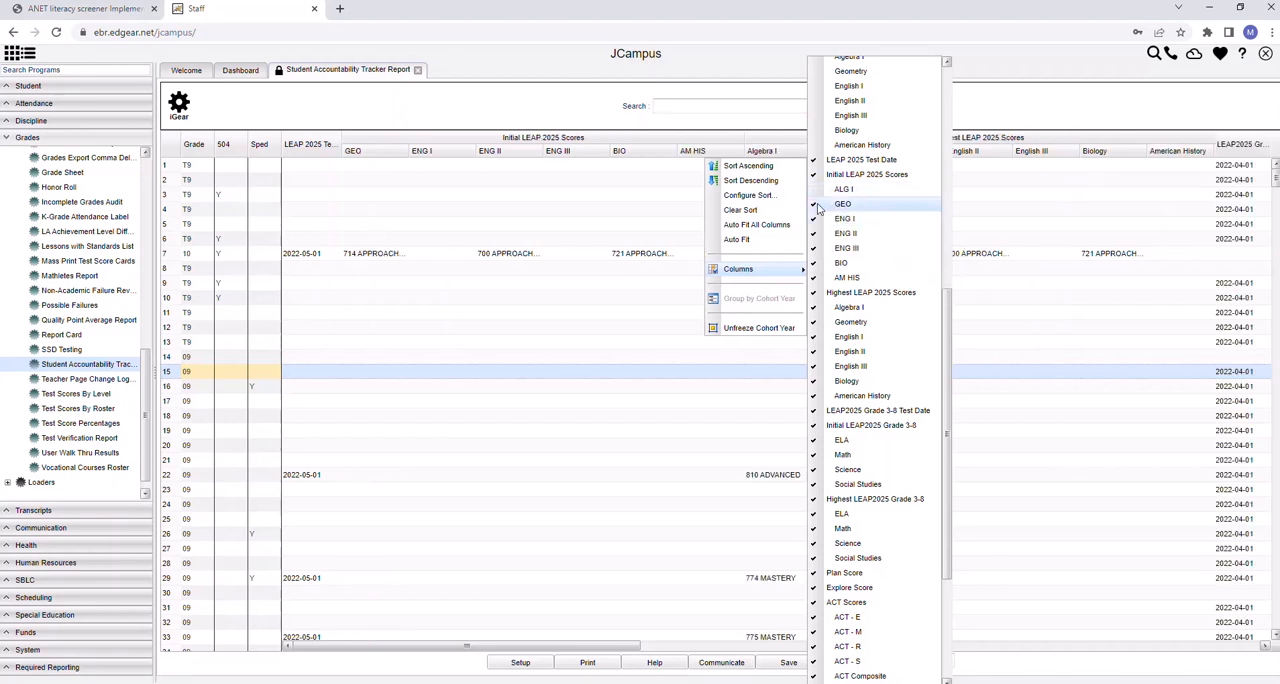
left_click(815, 205)
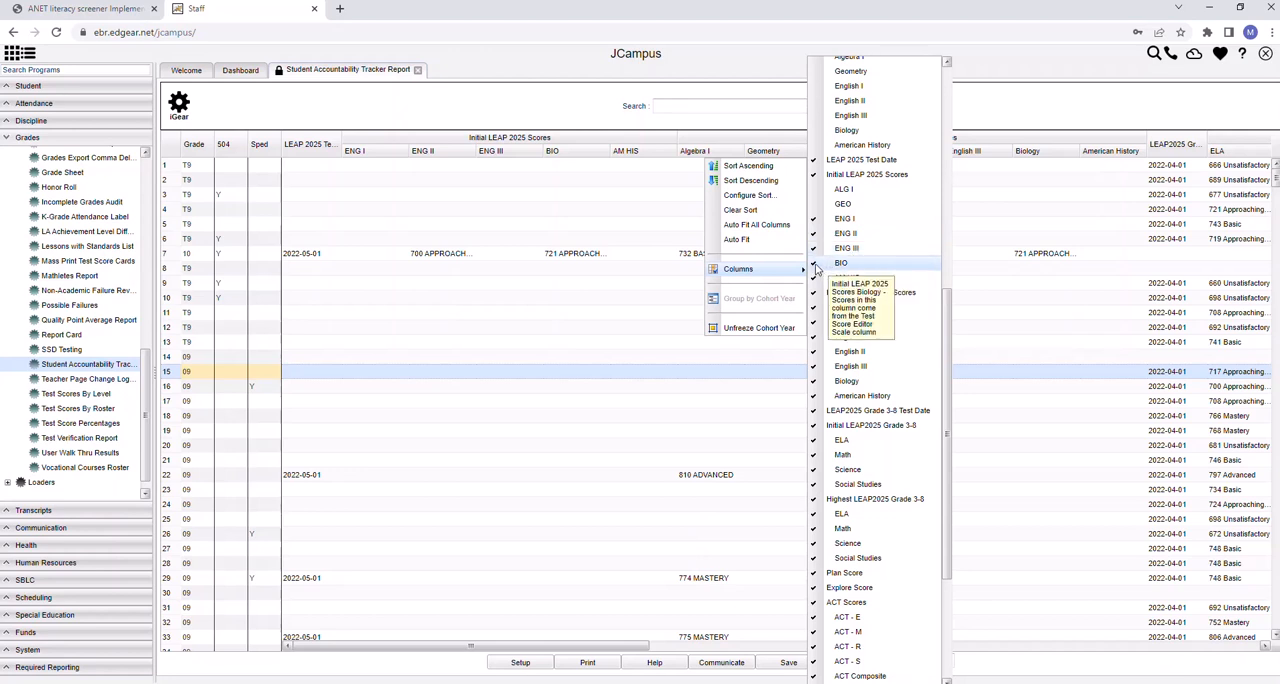
left_click(816, 266)
left_click(840, 277)
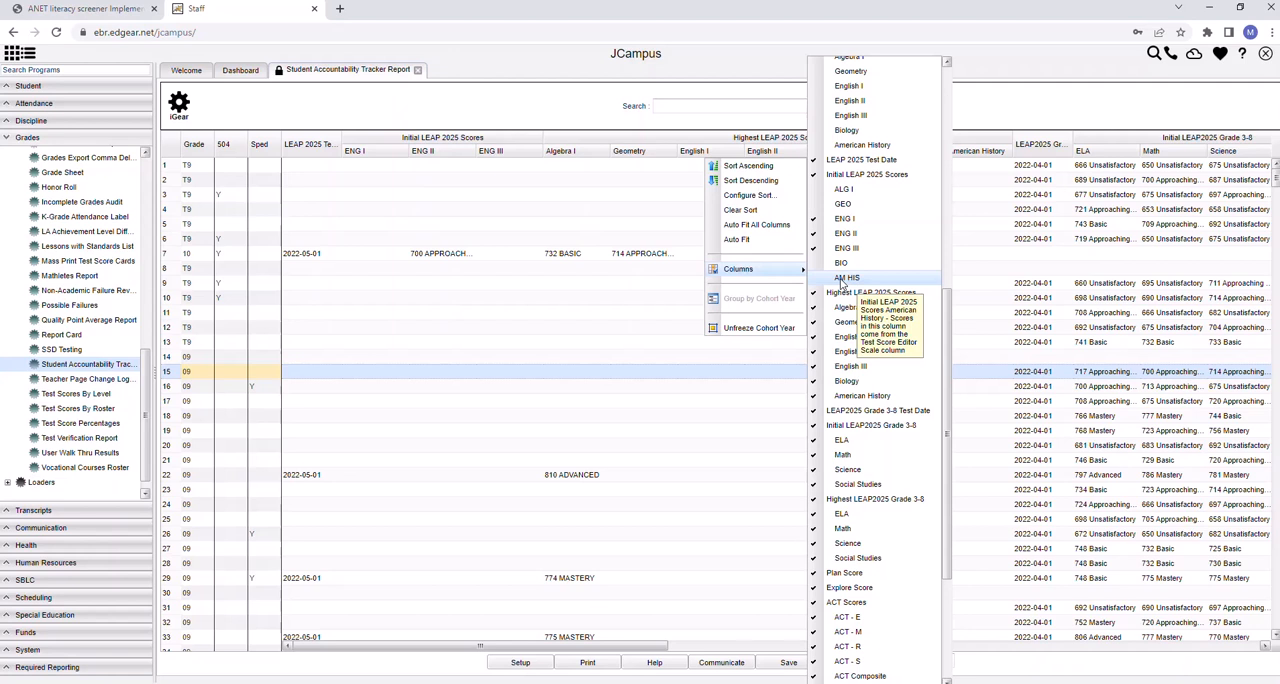
left_click_drag(946, 303, 949, 345)
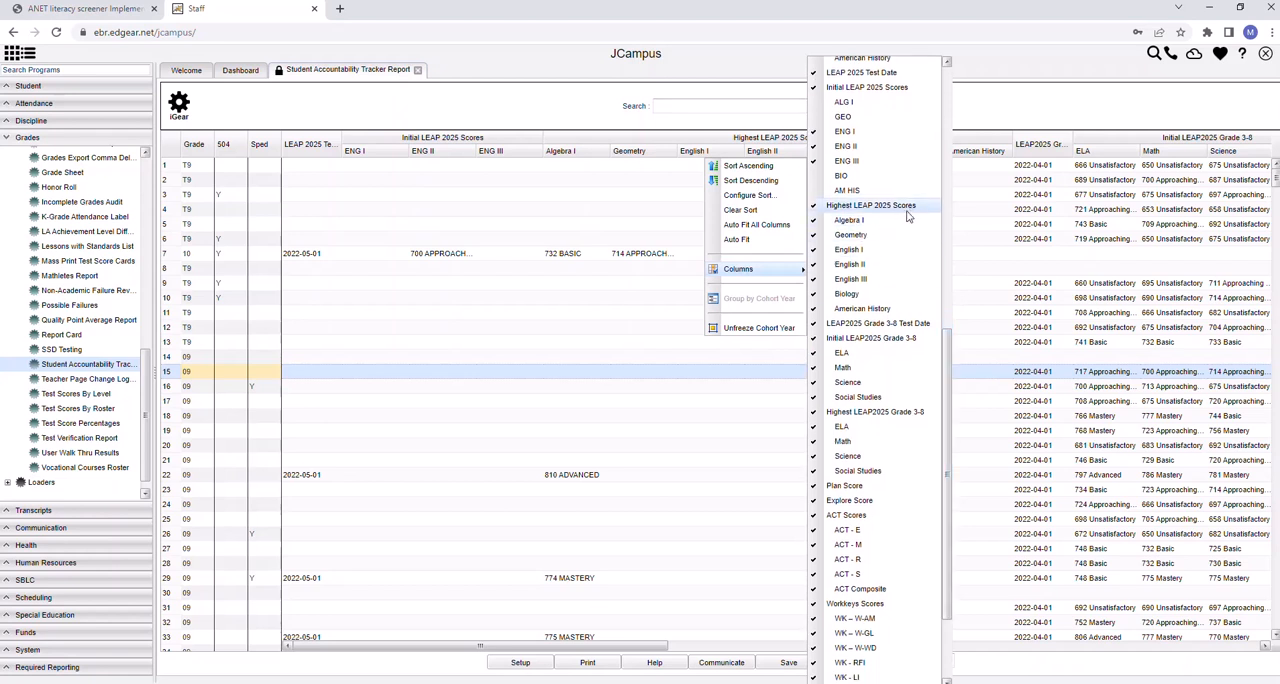
Hide the Algebra I, Geometry, Biology and American History columns under Highest LEAP 2025 Scores, keeping the English columns
left_click(816, 222)
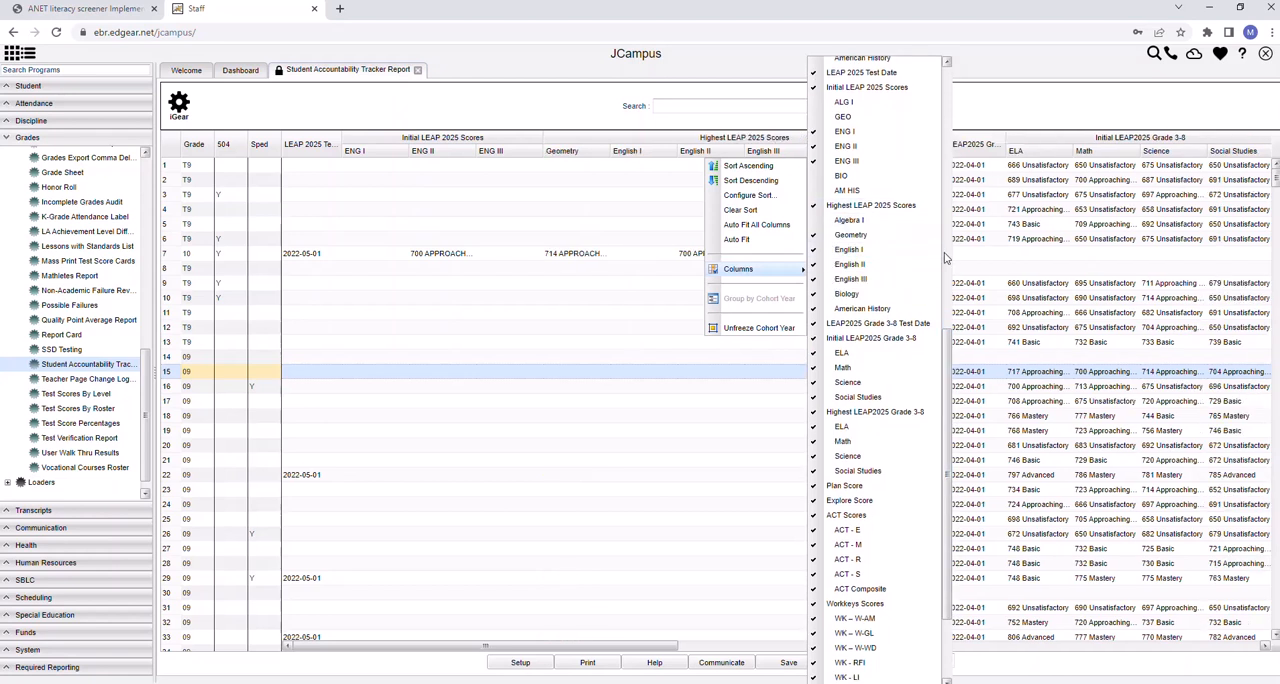
left_click(850, 235)
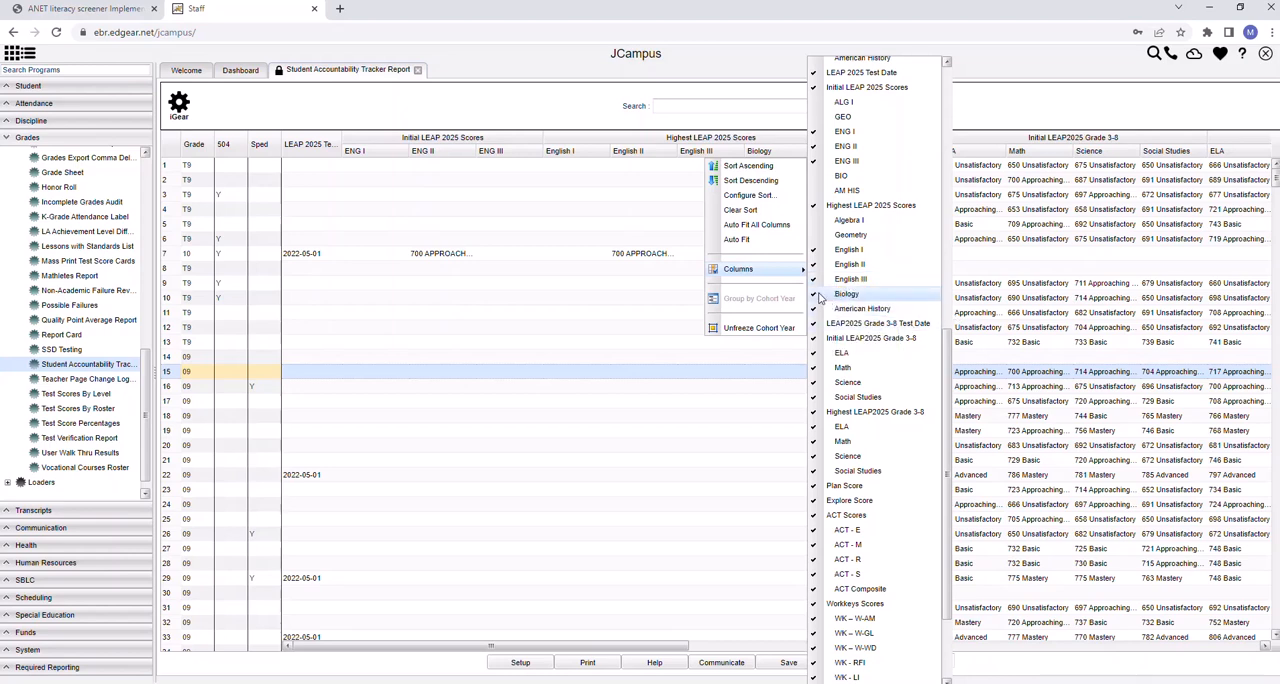
left_click(822, 312)
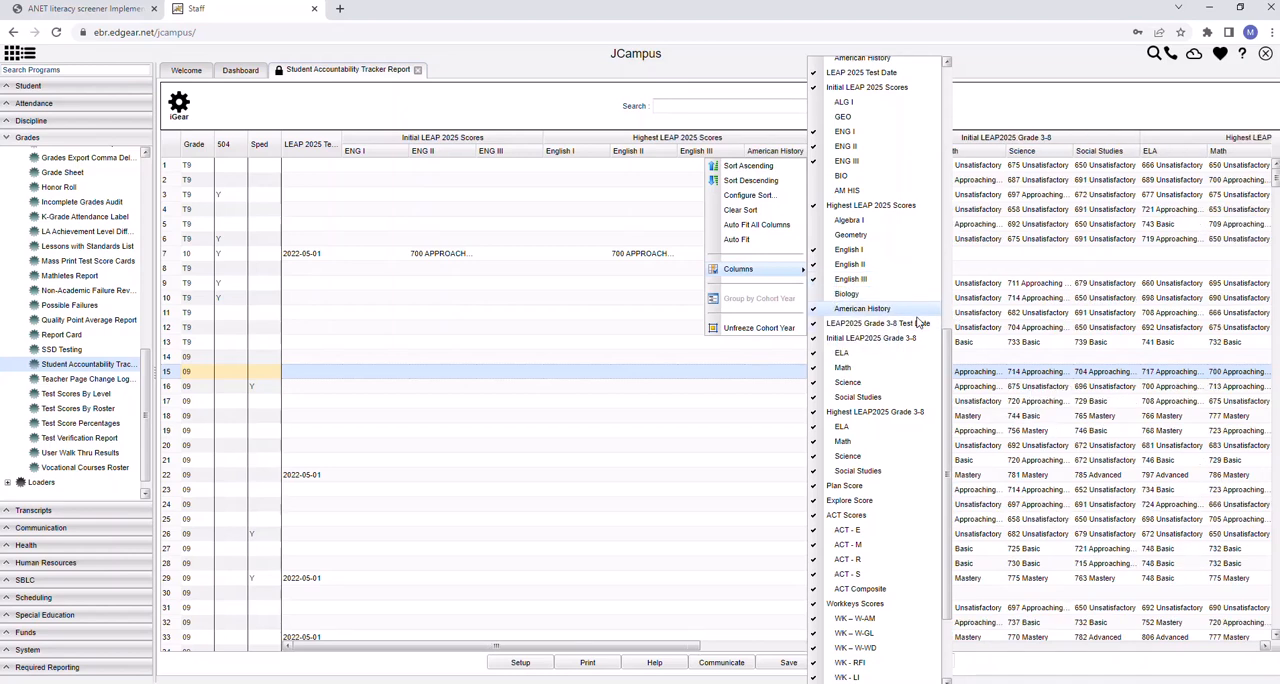
left_click(814, 313)
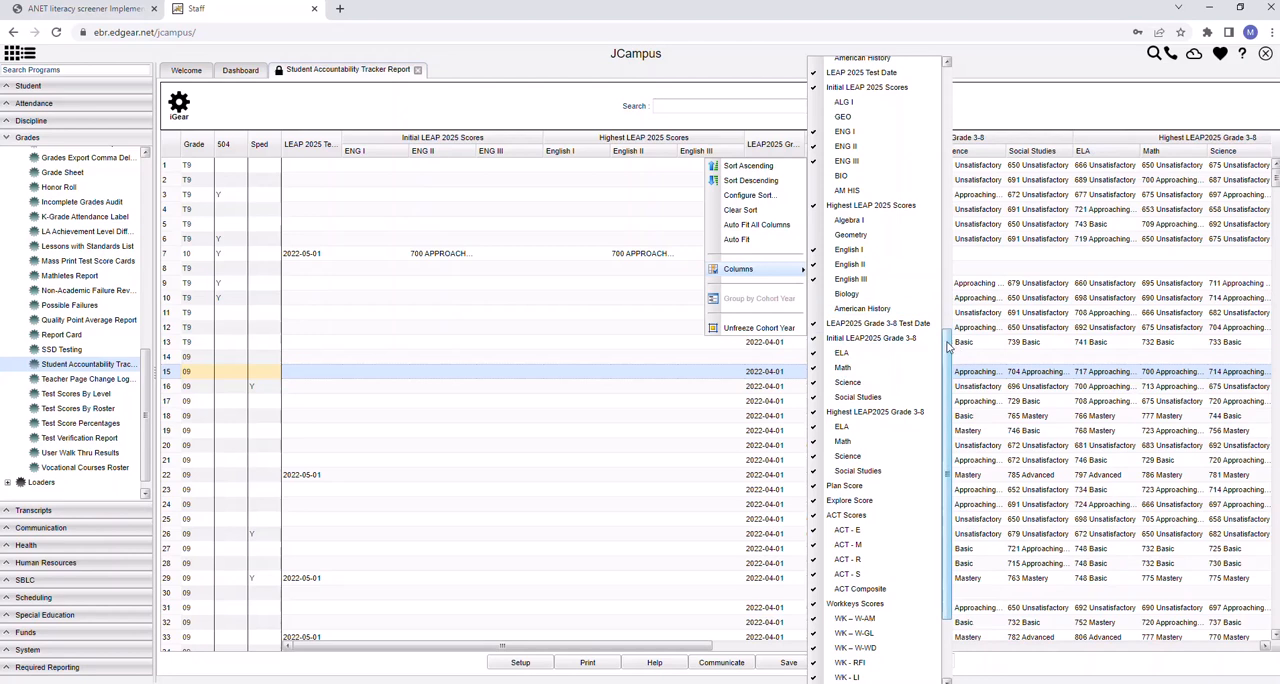
Hide the Math, Science and Social Studies columns under both Initial and Highest LEAP2025 Grade 3-8, keeping only ELA in each group
left_click_drag(948, 345, 948, 390)
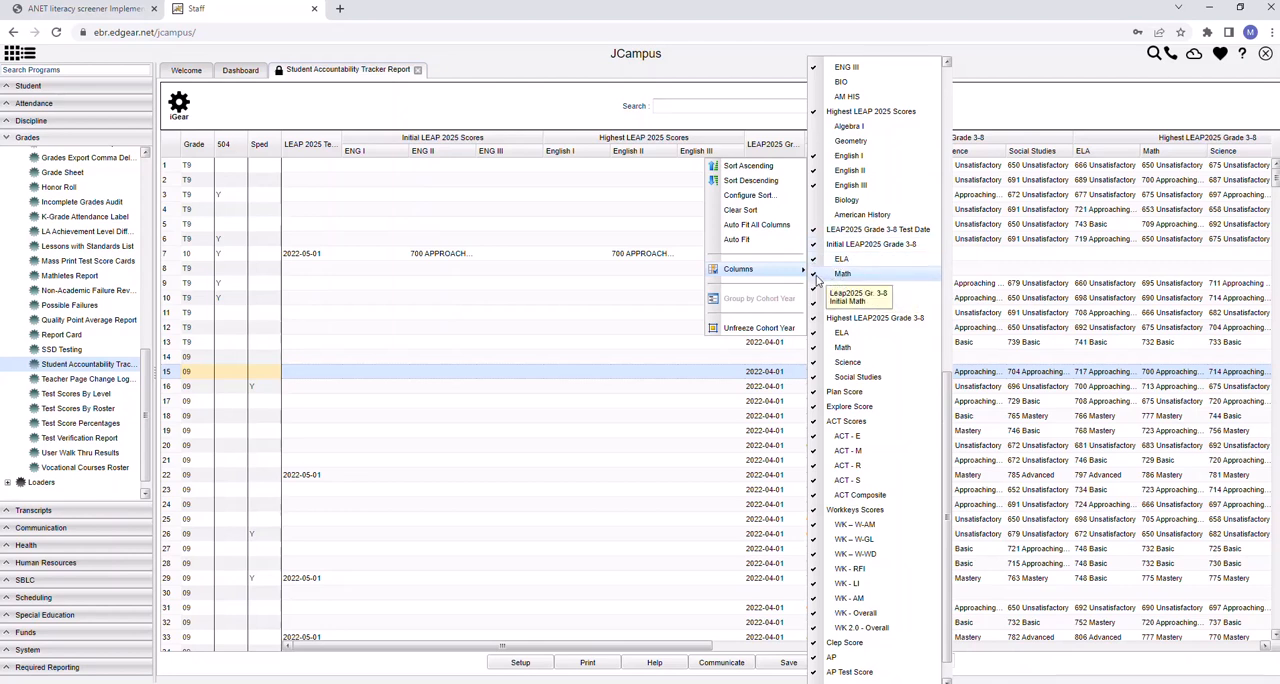
left_click(818, 290)
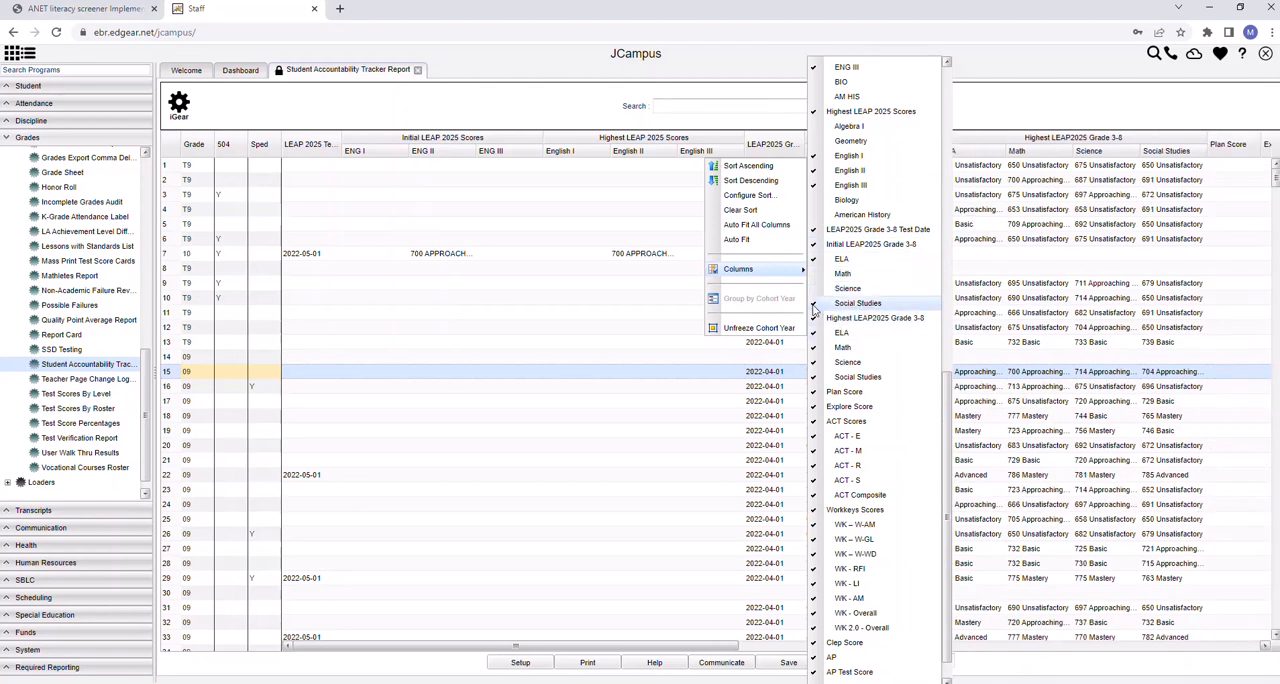
left_click(822, 303)
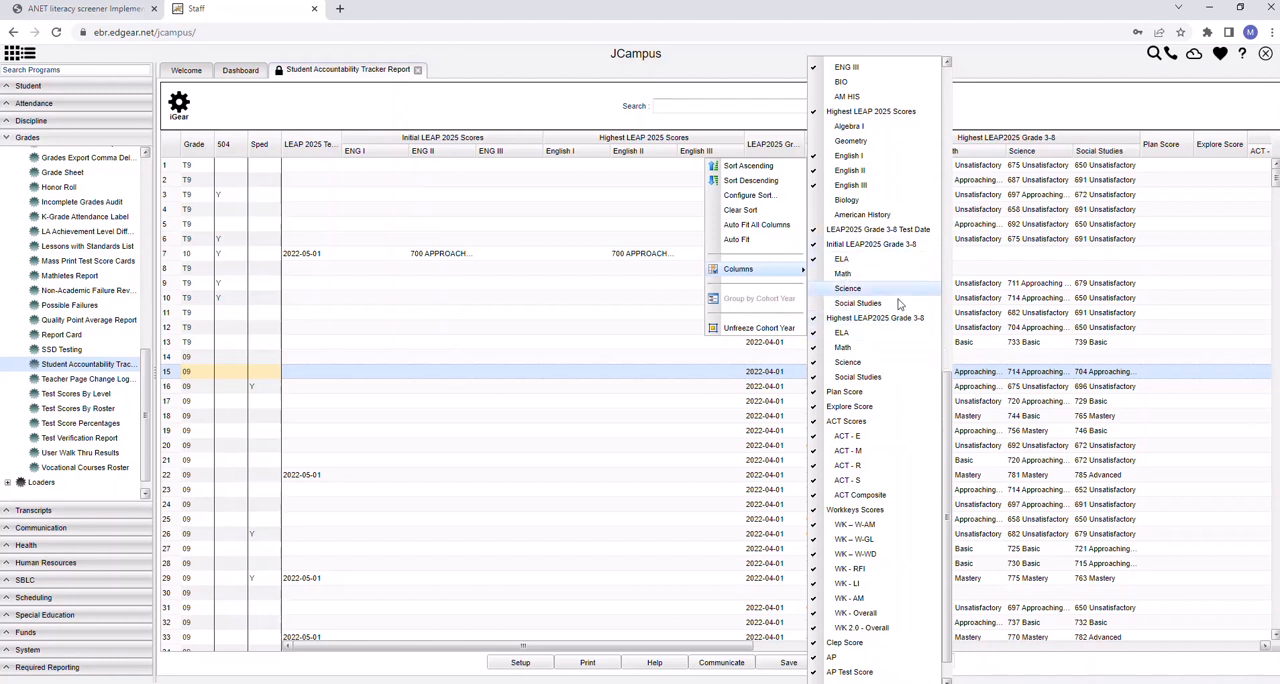
left_click(813, 347)
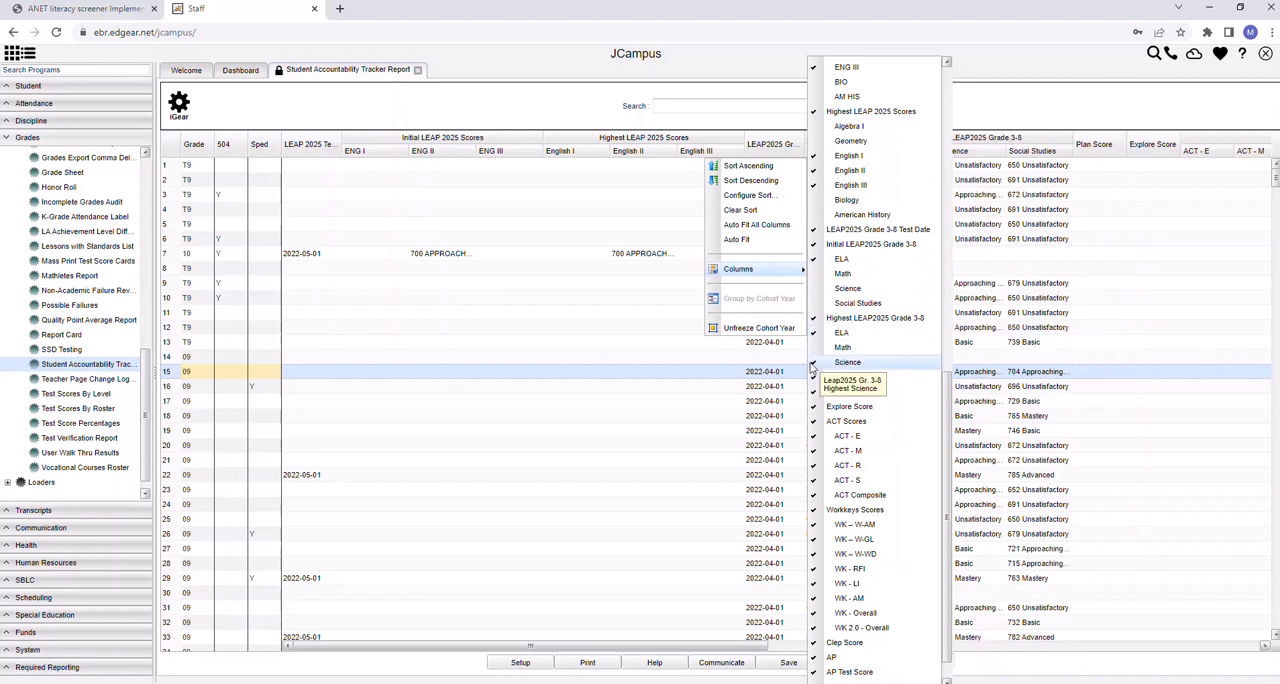
left_click(813, 362)
left_click(813, 378)
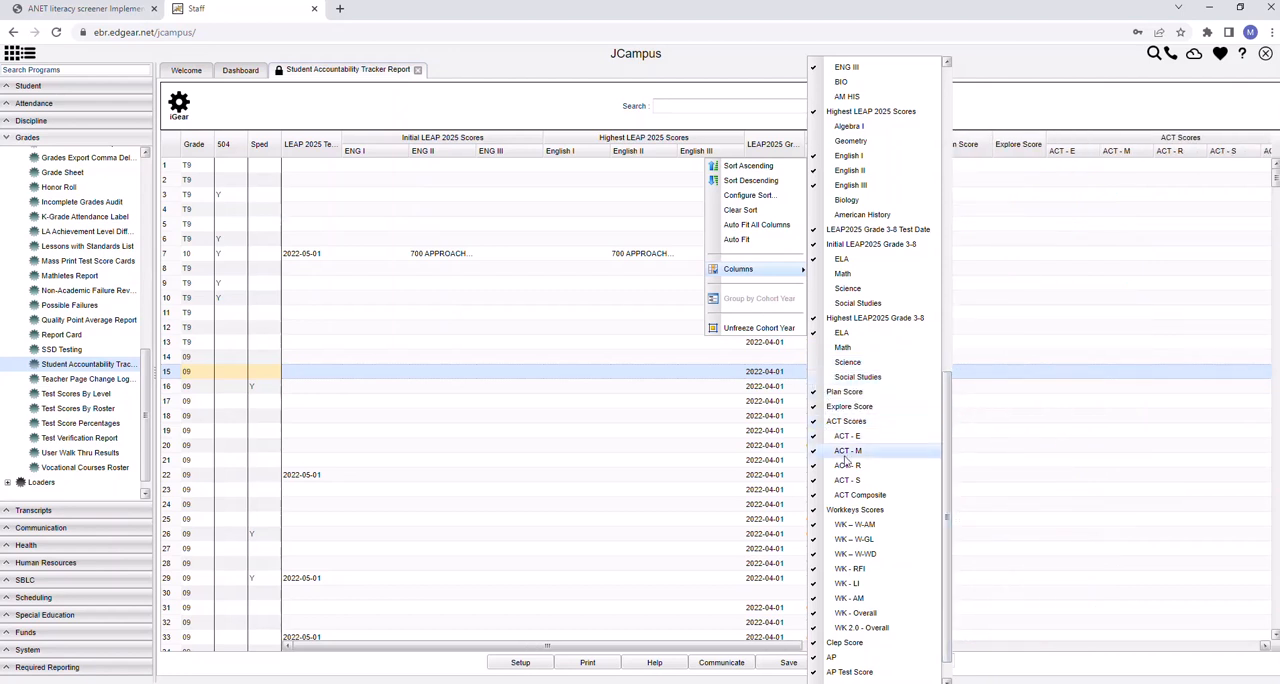
Hide the Explore Score and Plan Score columns and the whole ACT Scores and Workkeys Scores column groups
left_click(813, 406)
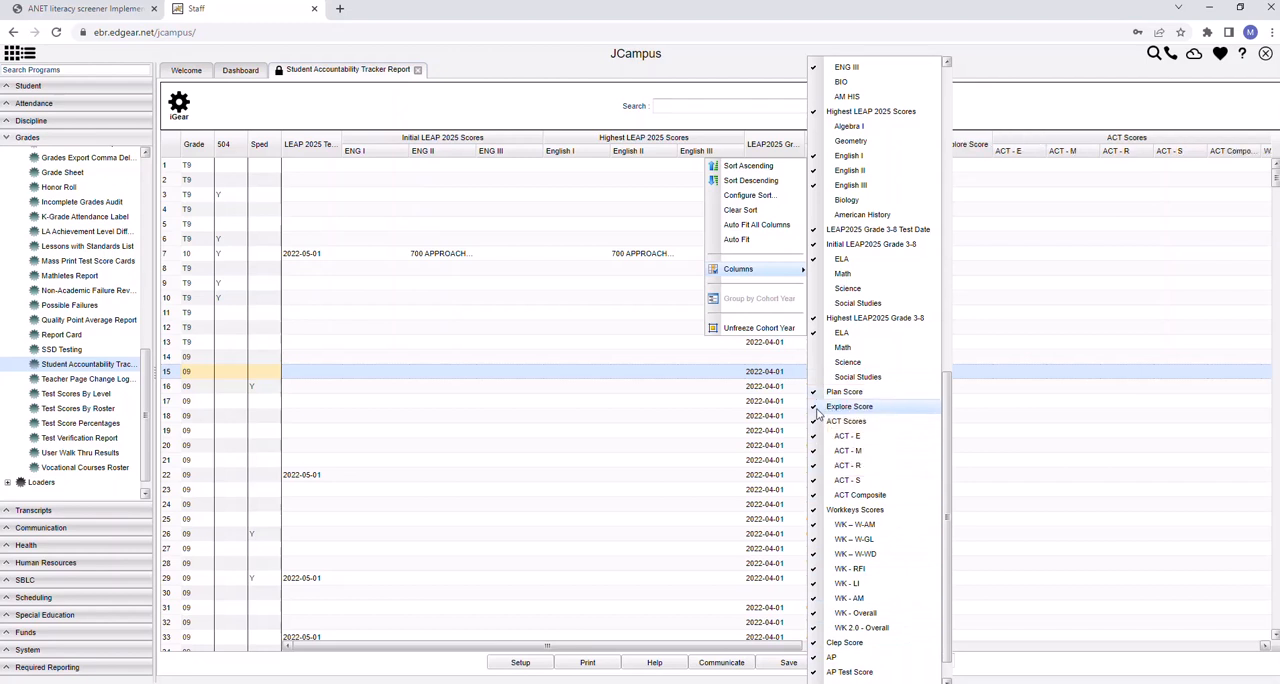
left_click(813, 391)
left_click(817, 424)
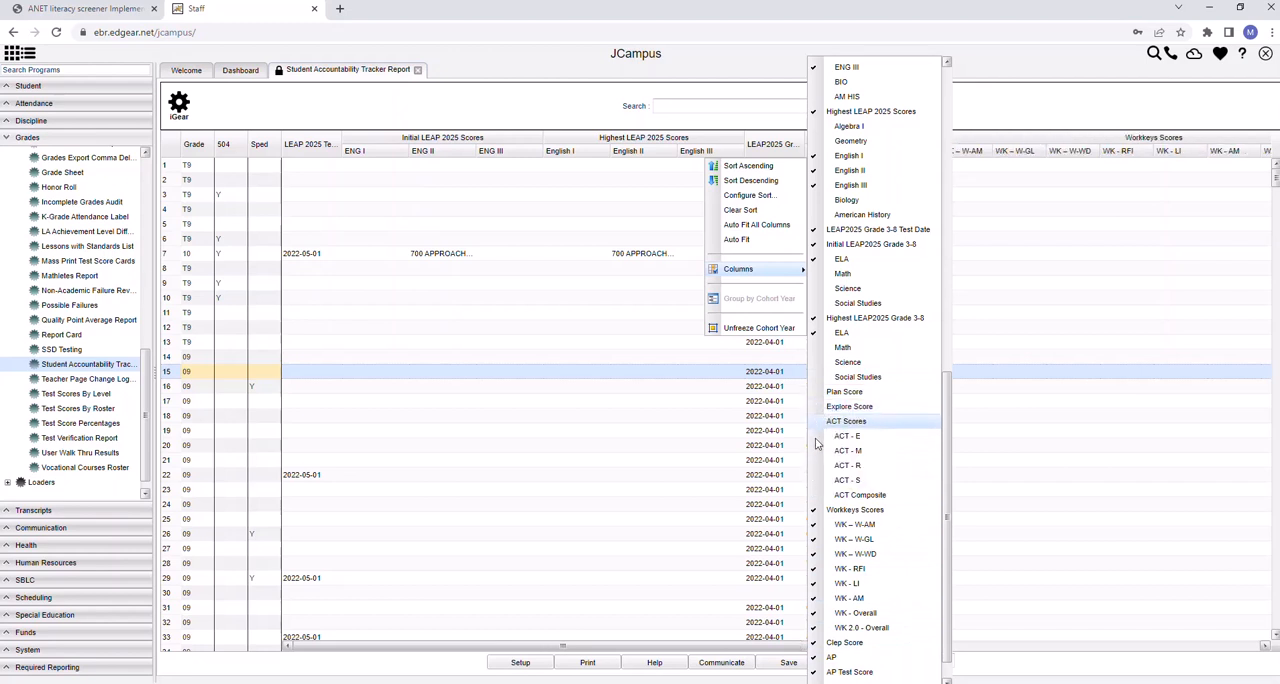
left_click(851, 511)
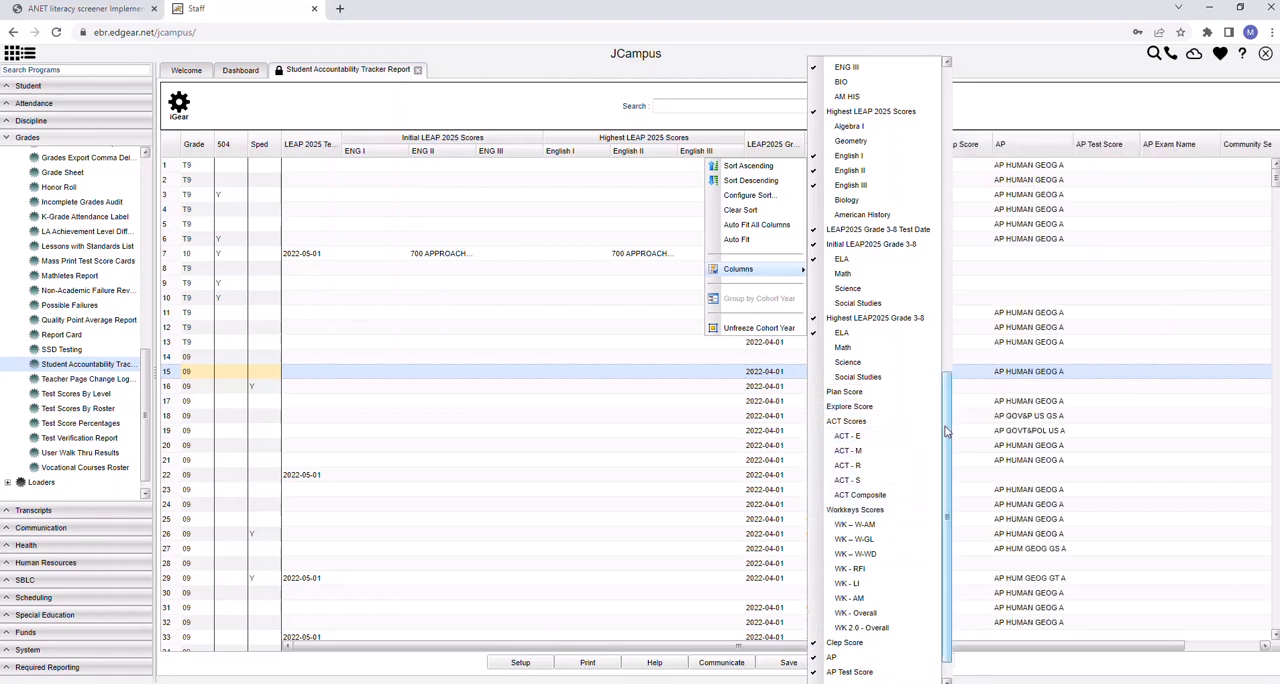
Hide the Clep Score, AP, AP Test Score, AP Exam Name, Community Service Hrs and Total Hours columns, check the column list and close it
scroll(851, 511, "down", 1)
left_click(845, 608)
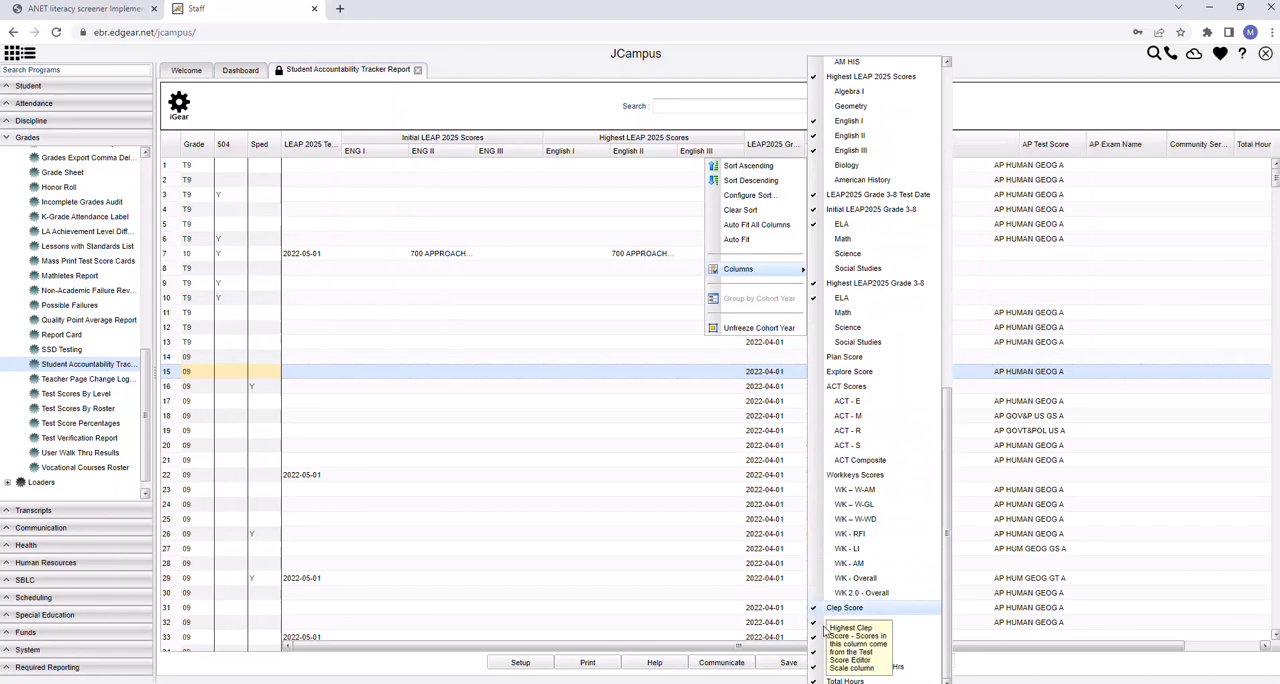
left_click(832, 622)
left_click(833, 639)
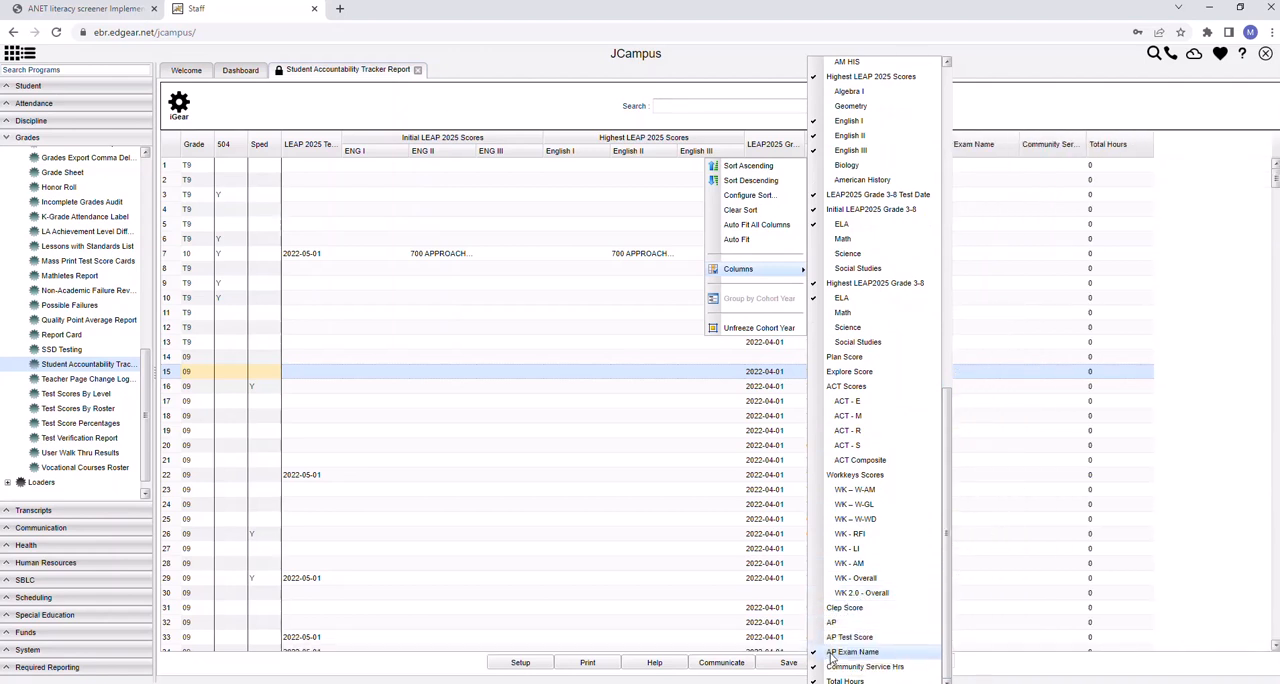
left_click(836, 656)
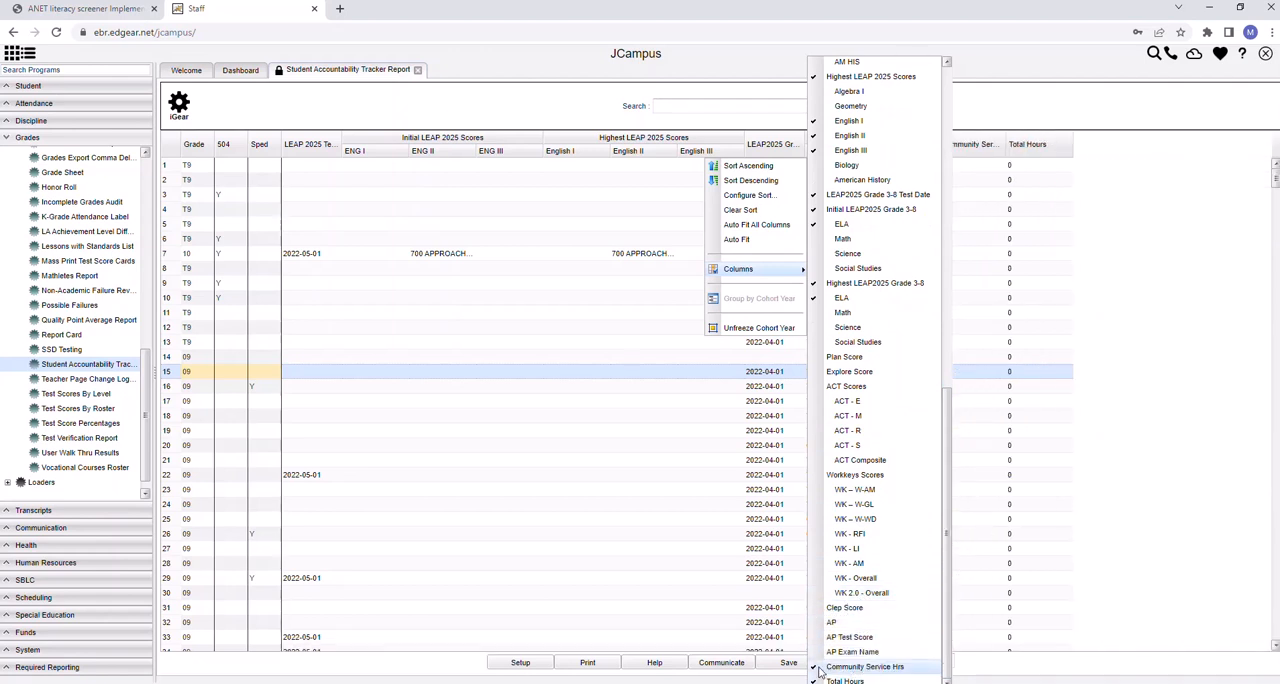
left_click(838, 666)
left_click(937, 680)
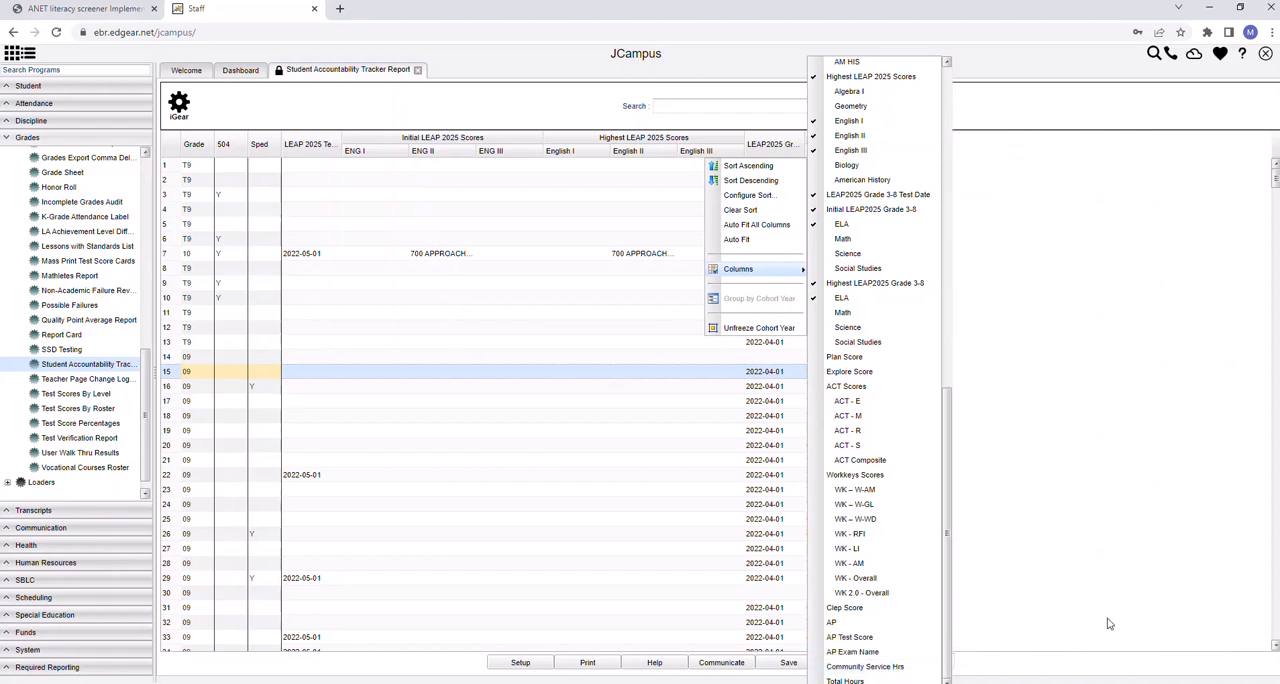
left_click_drag(946, 478, 967, 135)
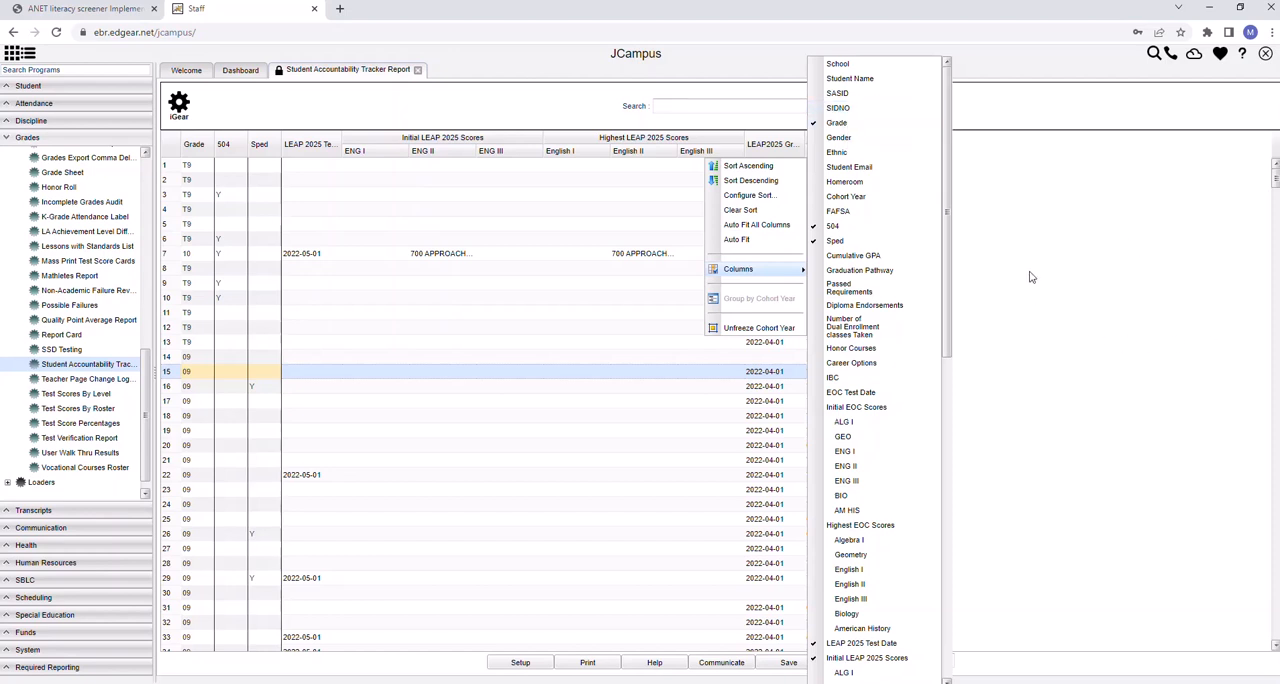
scroll(966, 175, "down", 1)
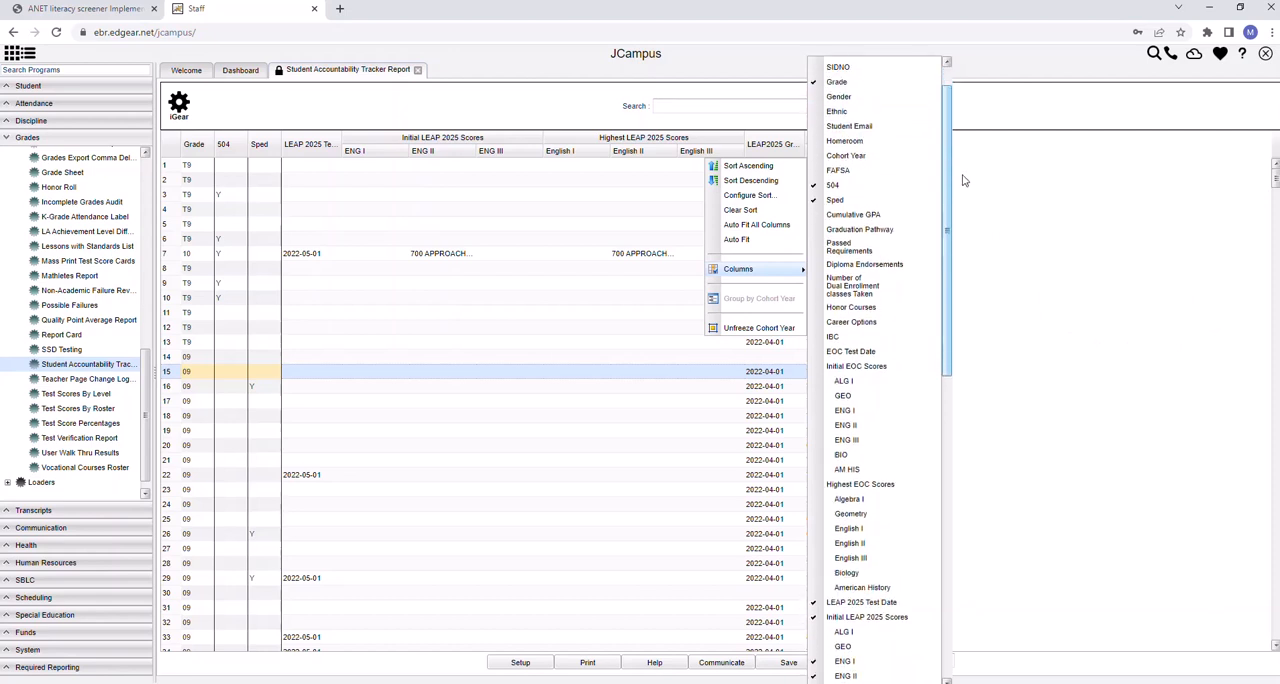
scroll(964, 172, "up", 1)
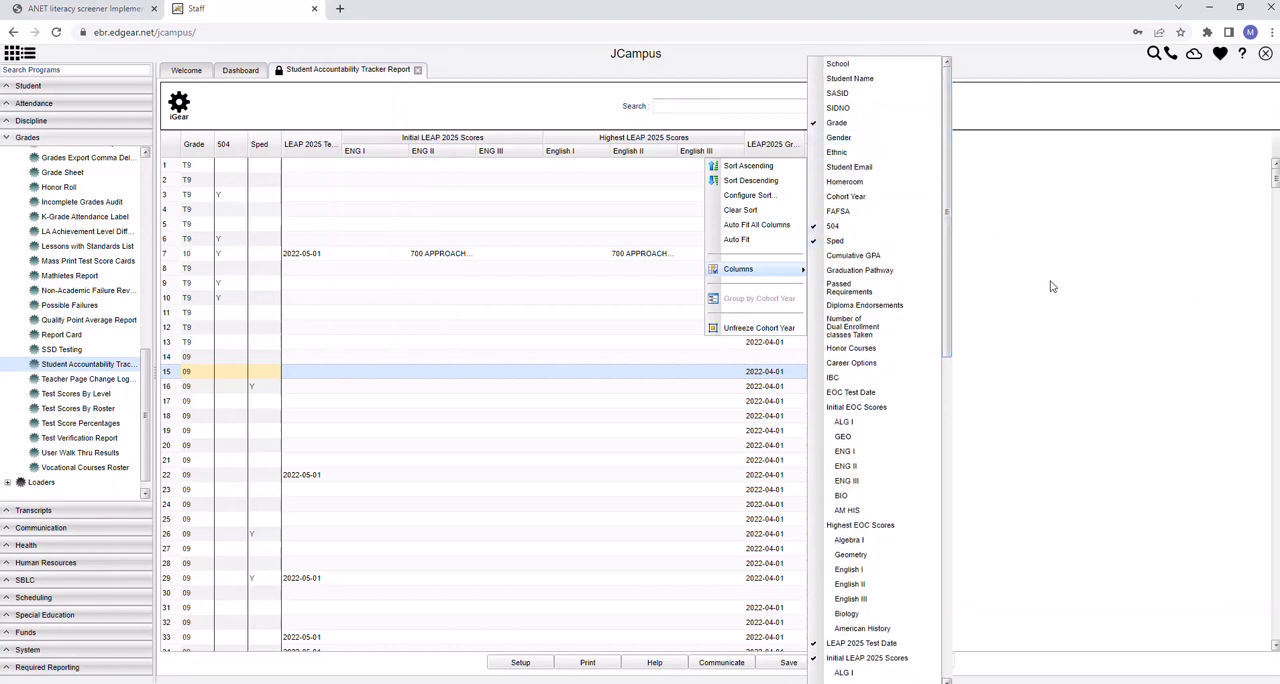
left_click(1082, 271)
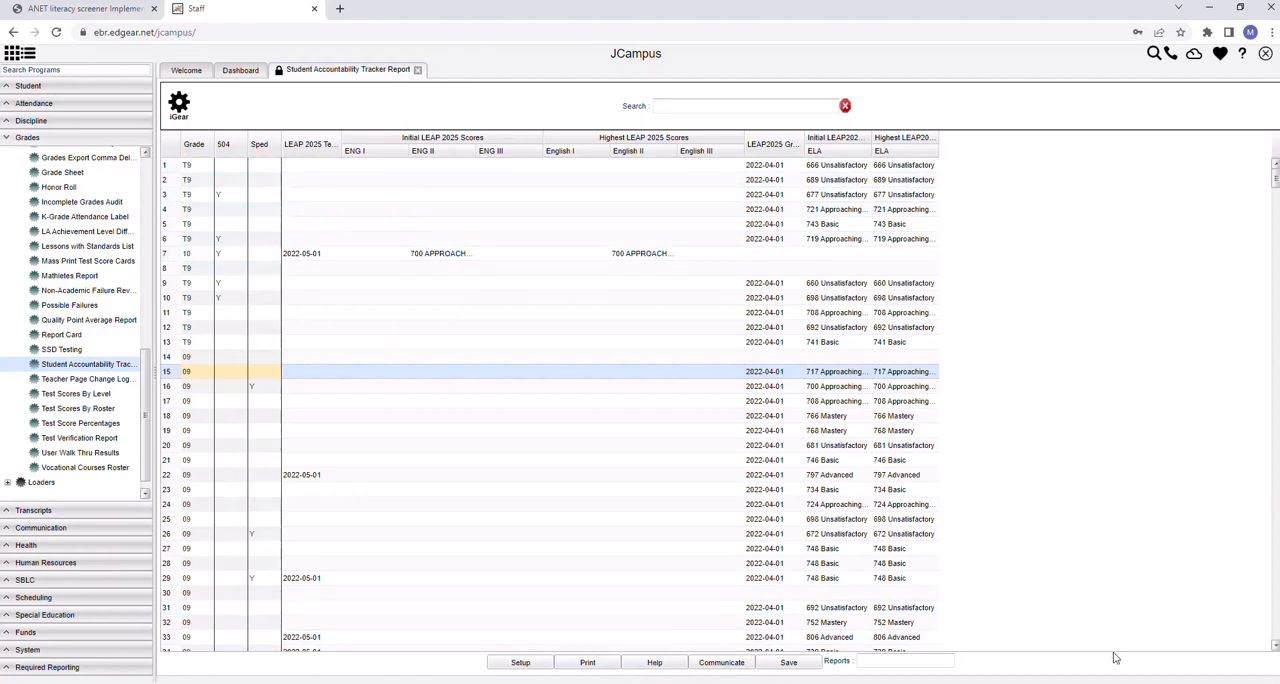
Export the trimmed tracker report as an XLS spreadsheet with landscape orientation and Letter size
left_click(587, 664)
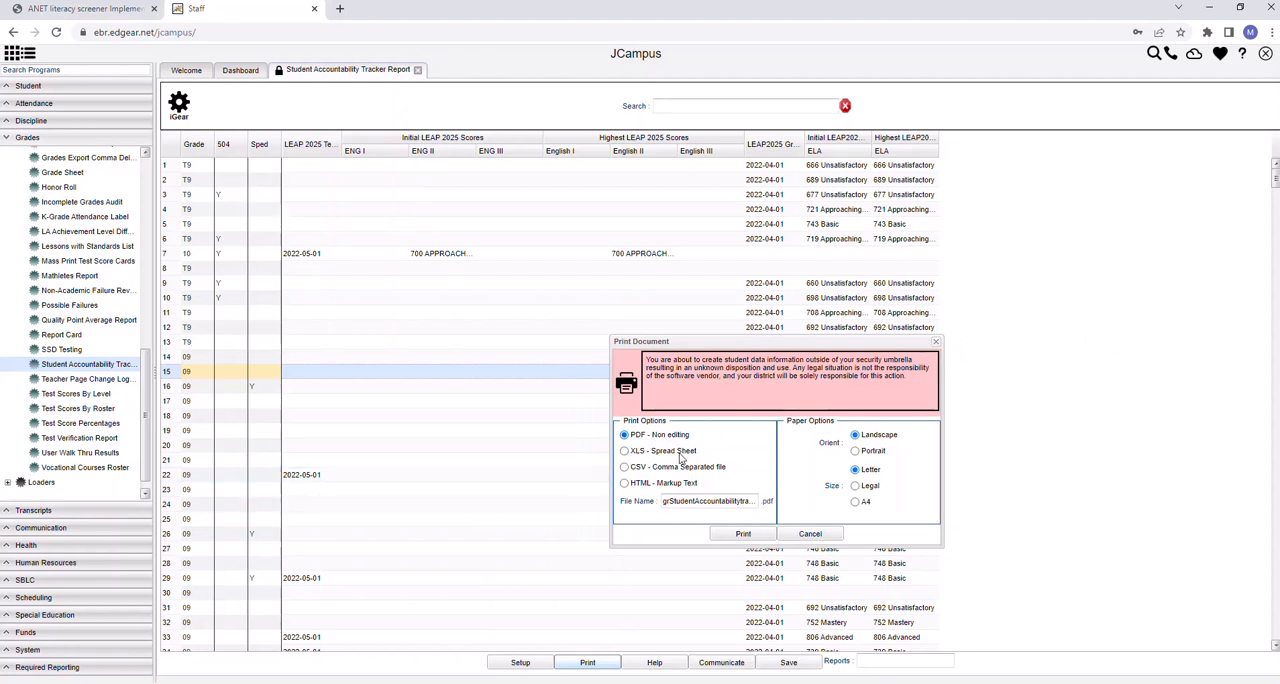
left_click(624, 451)
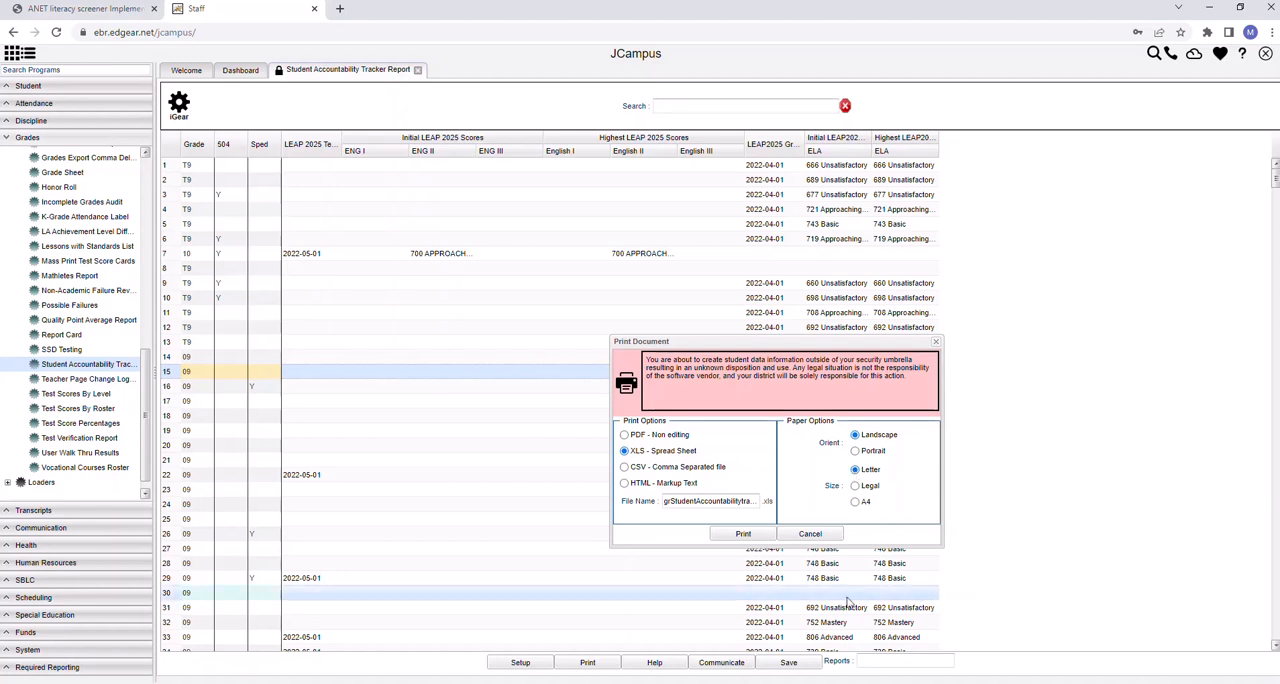
left_click(743, 535)
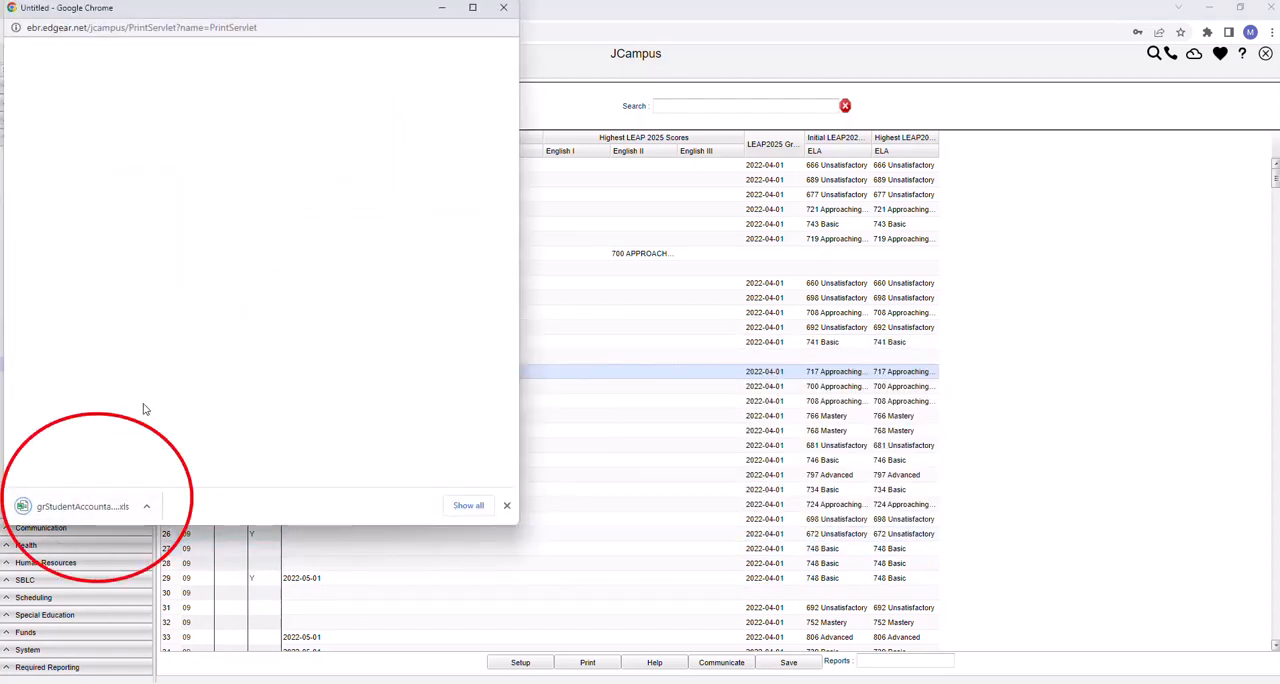
Open the downloaded XLS file in Excel, enable editing to inspect the exported rows, and close the workbook and the blank browser window
left_click(70, 507)
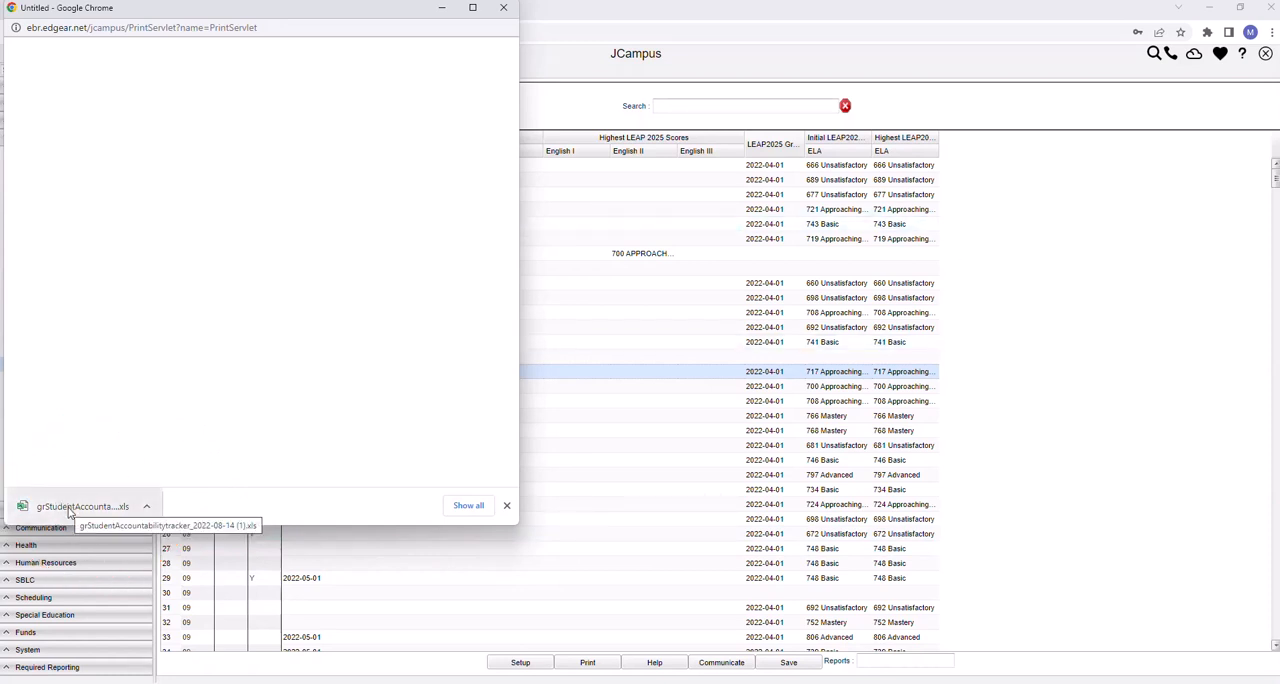
left_click(70, 510)
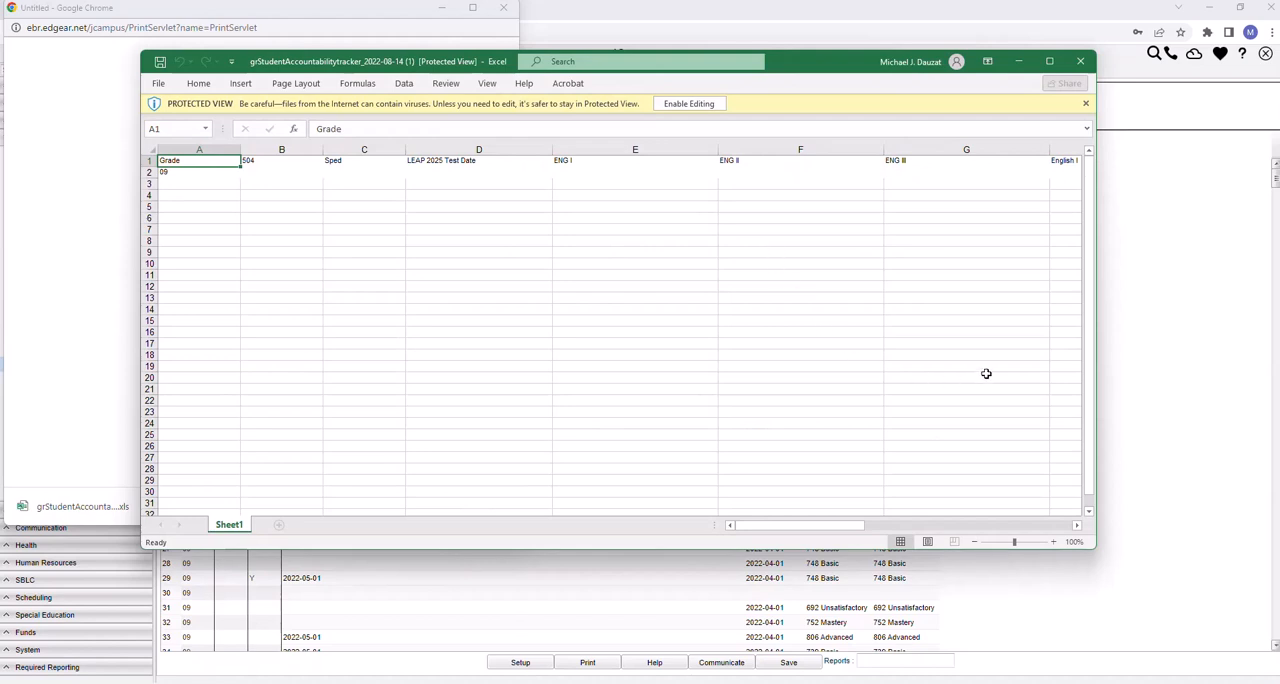
scroll(522, 300, "down", 1)
scroll(522, 300, "down", 3)
scroll(525, 295, "up", 4)
left_click(690, 104)
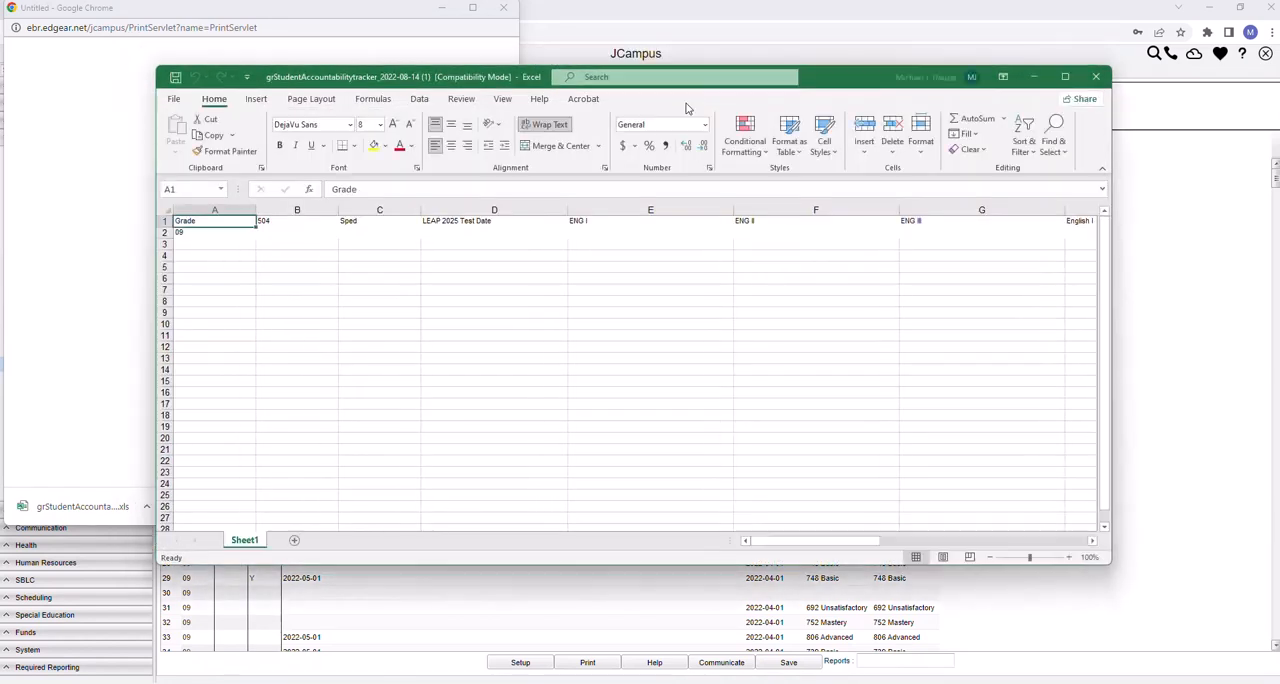
left_click(1098, 79)
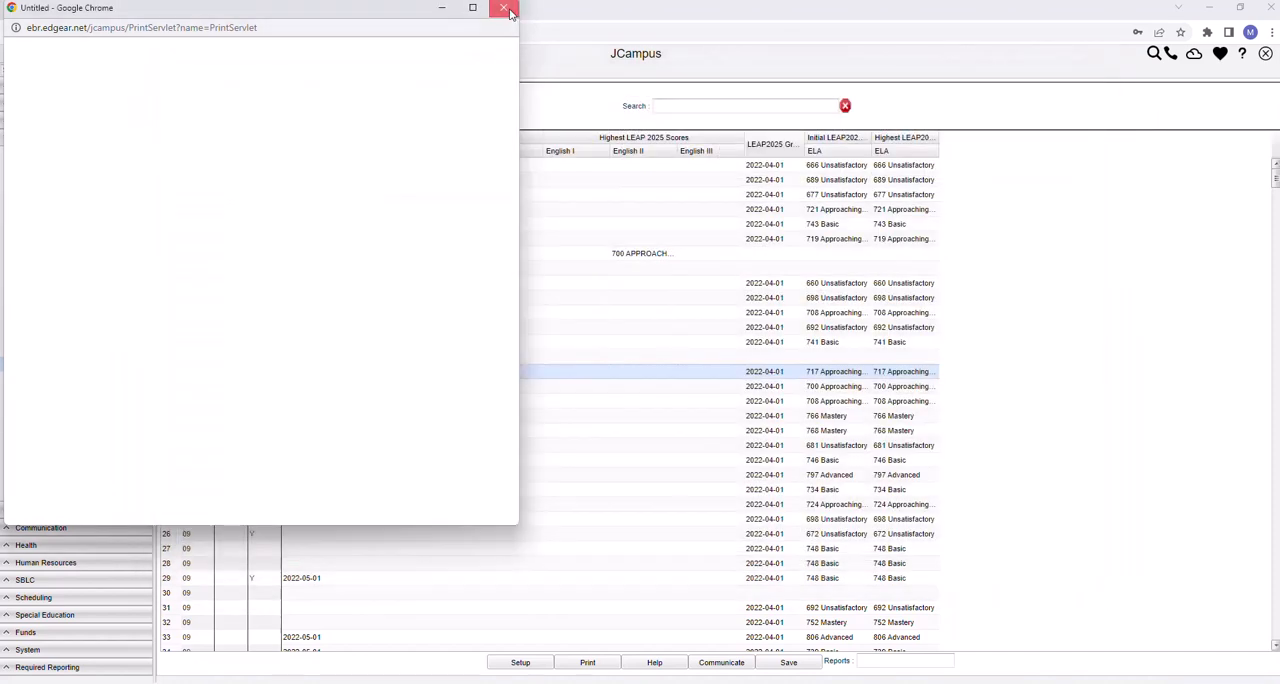
left_click(503, 7)
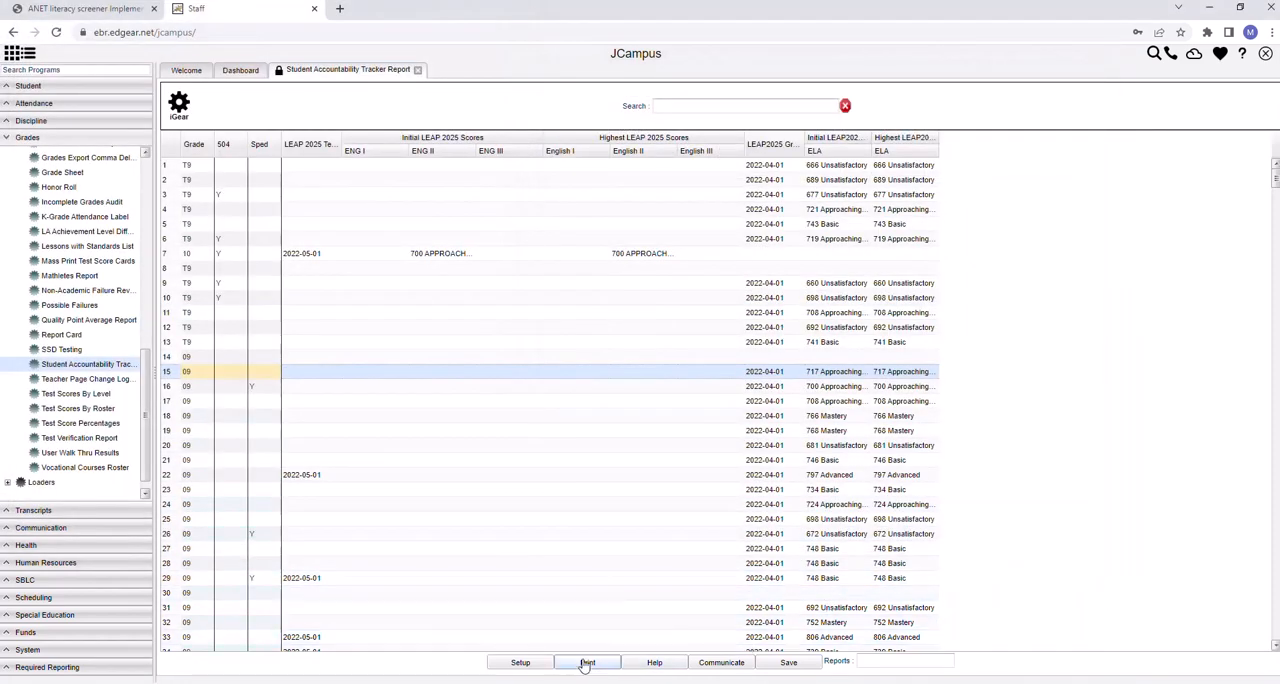
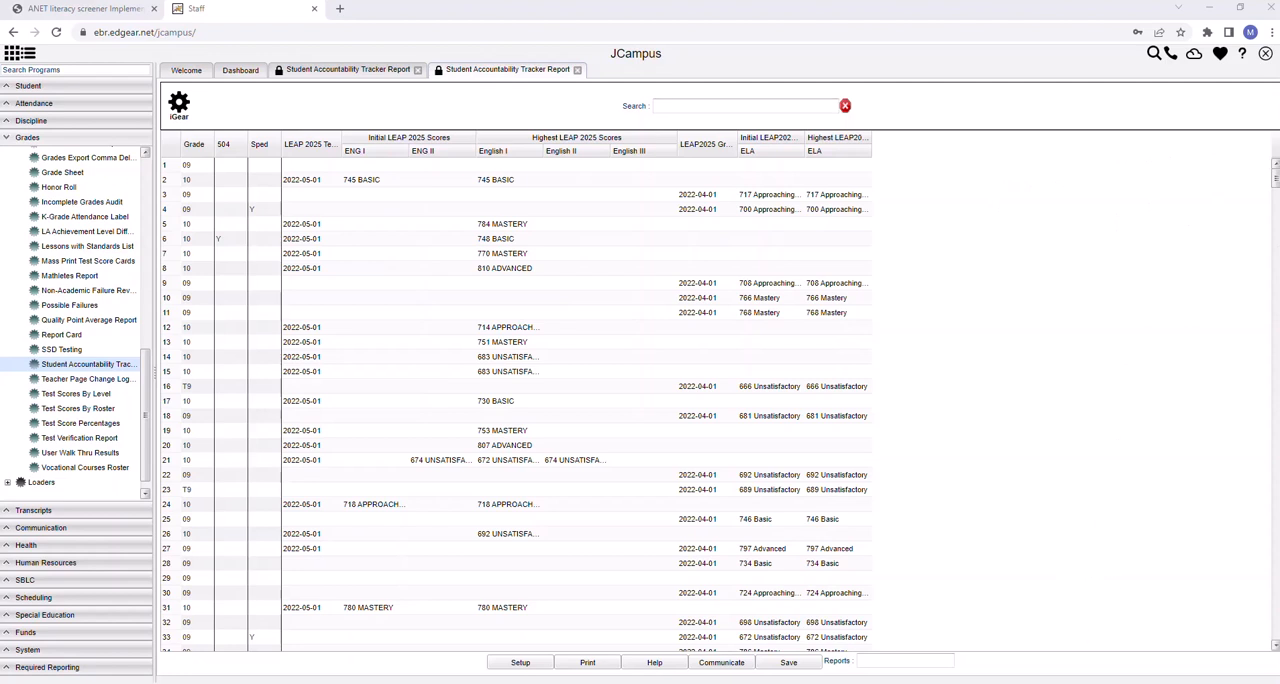
Export the tracker report as an XLS spreadsheet, open the downloaded file in Excel and enable editing
left_click(588, 665)
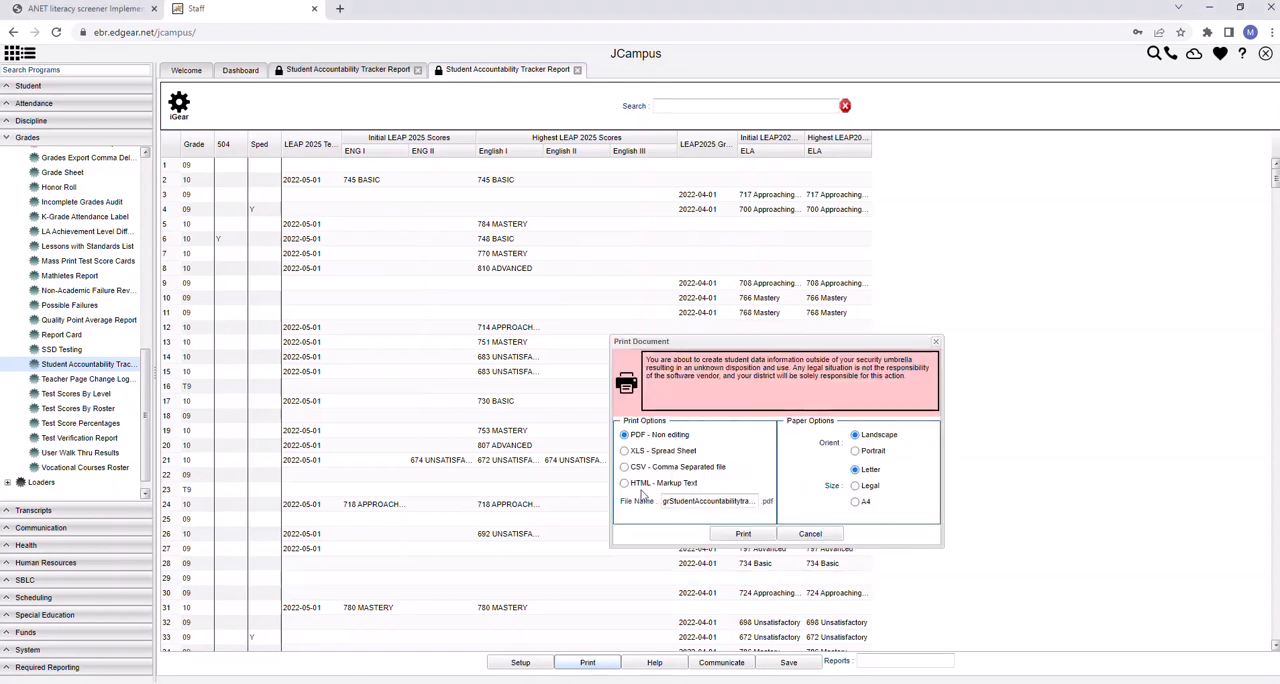
left_click(624, 451)
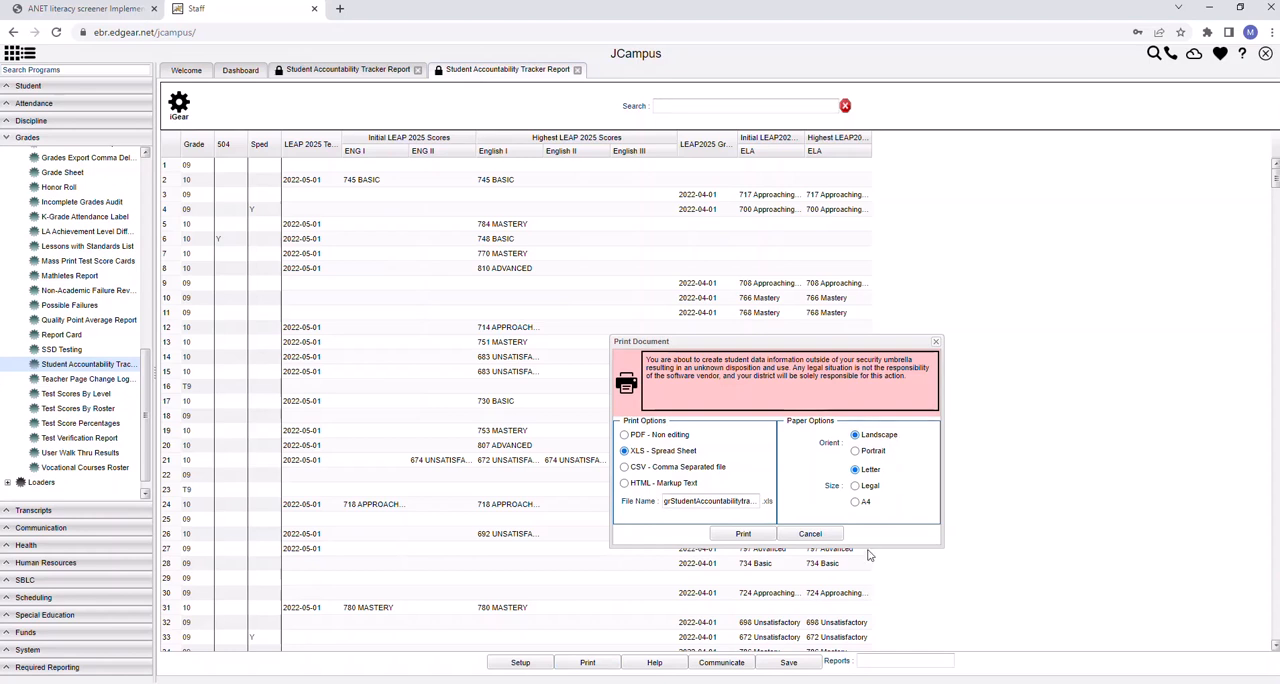
left_click(743, 535)
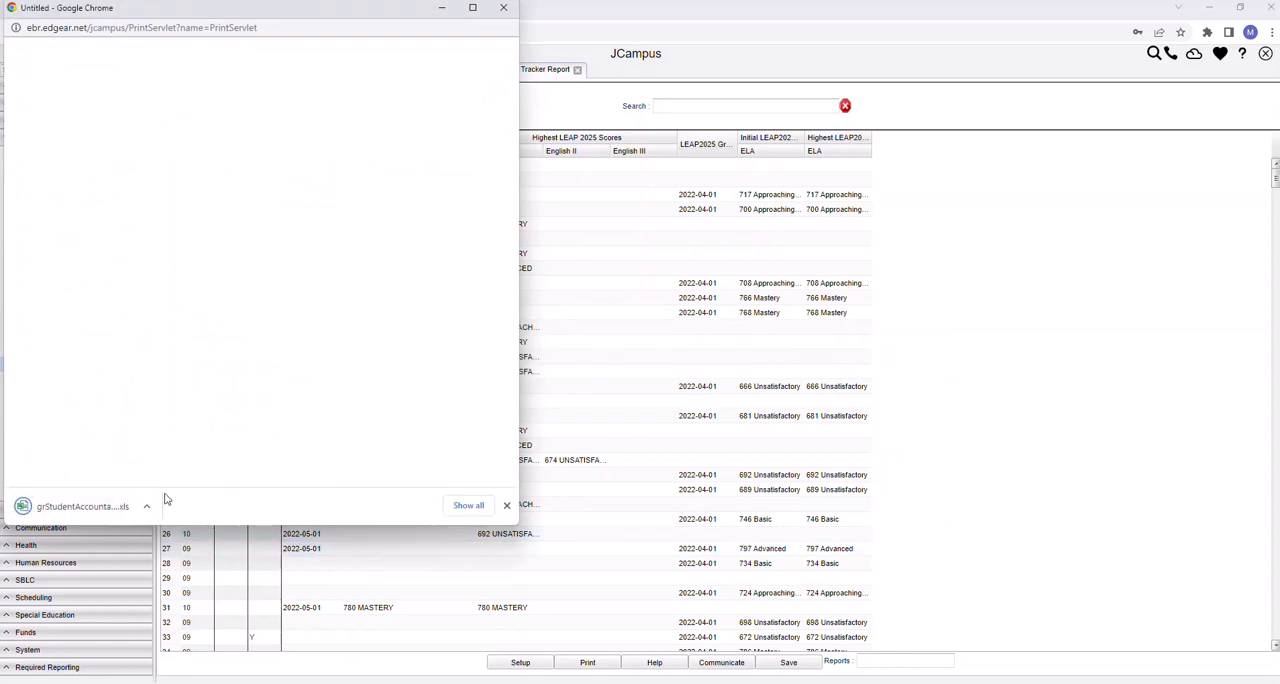
left_click(90, 511)
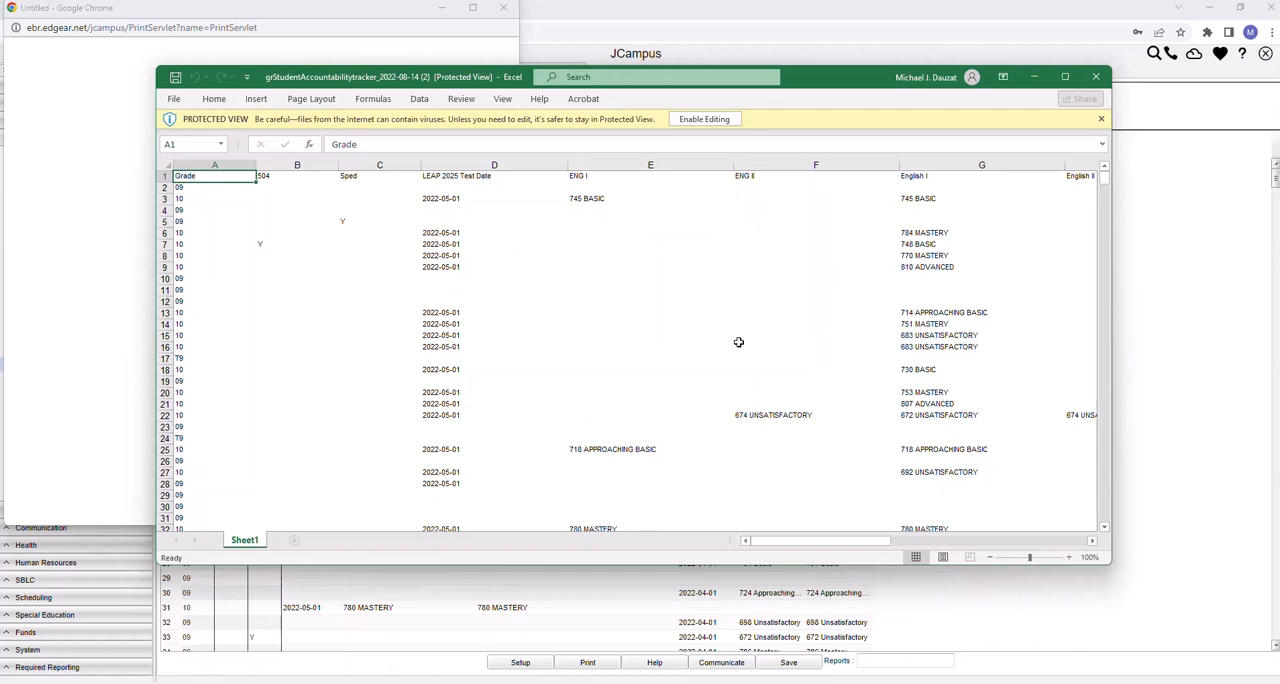
left_click(707, 120)
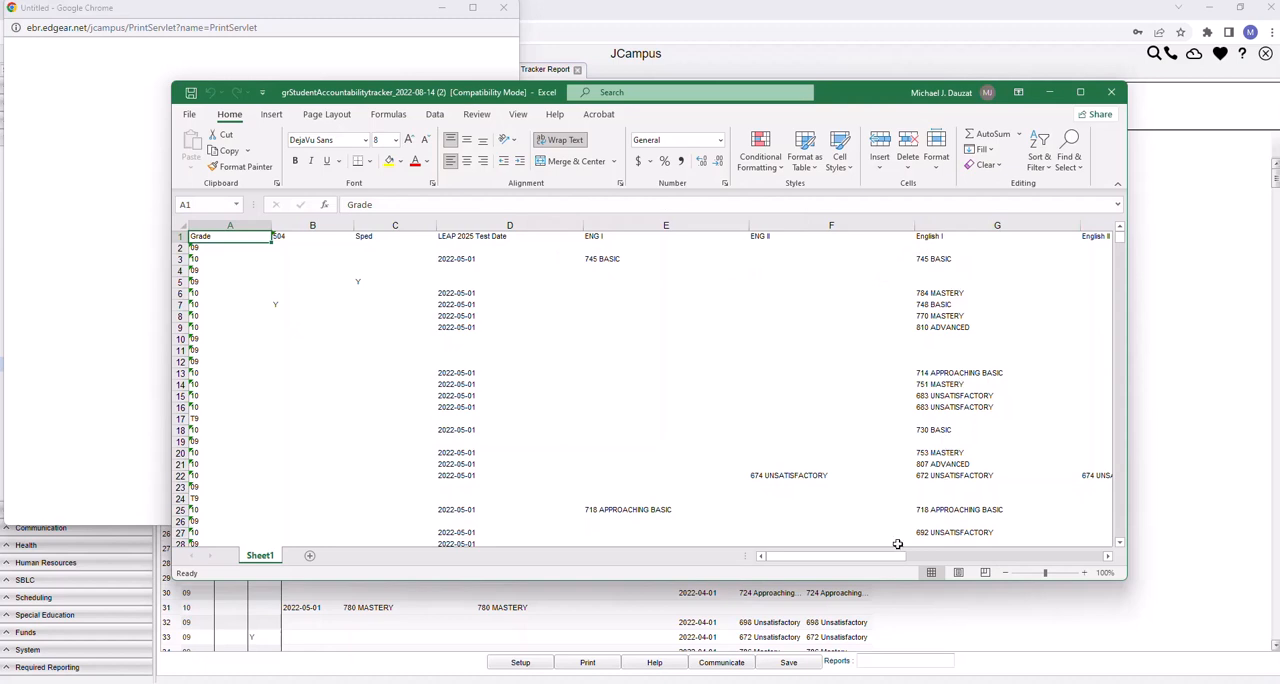
Examine the exported columns from 504 and Sped through the two ELA score columns, including rows further down the sheet
left_click_drag(886, 559, 918, 559)
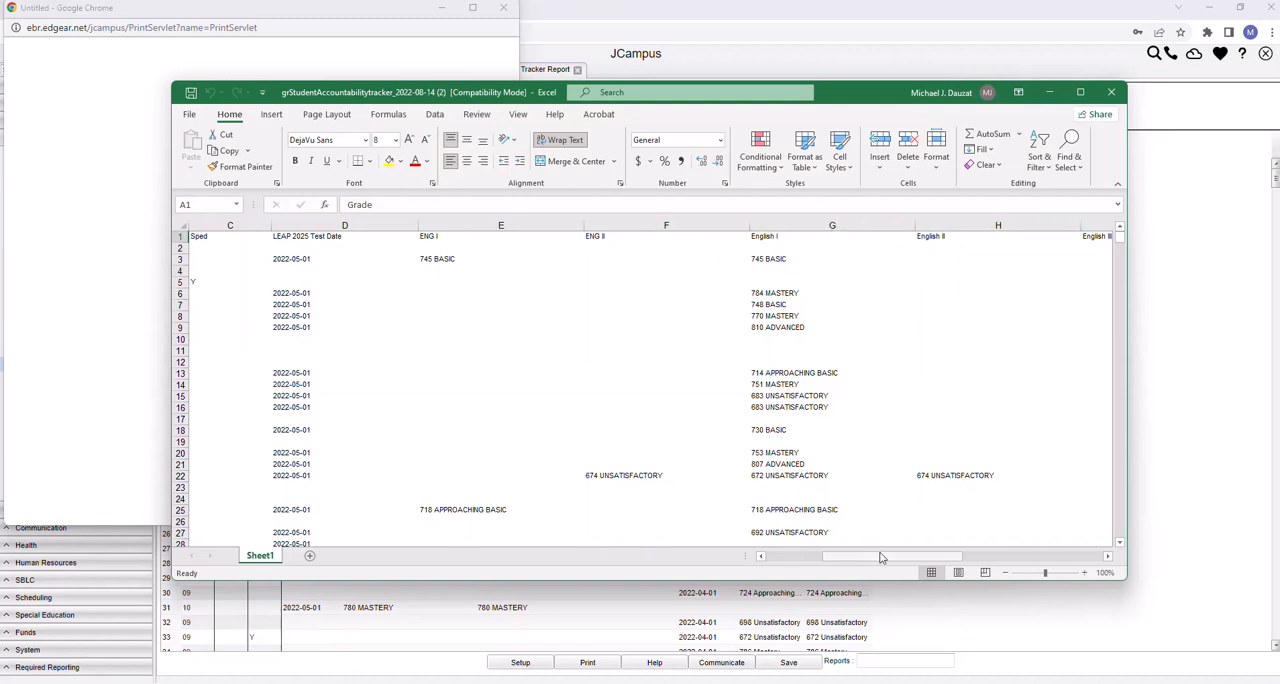
left_click_drag(880, 557, 938, 560)
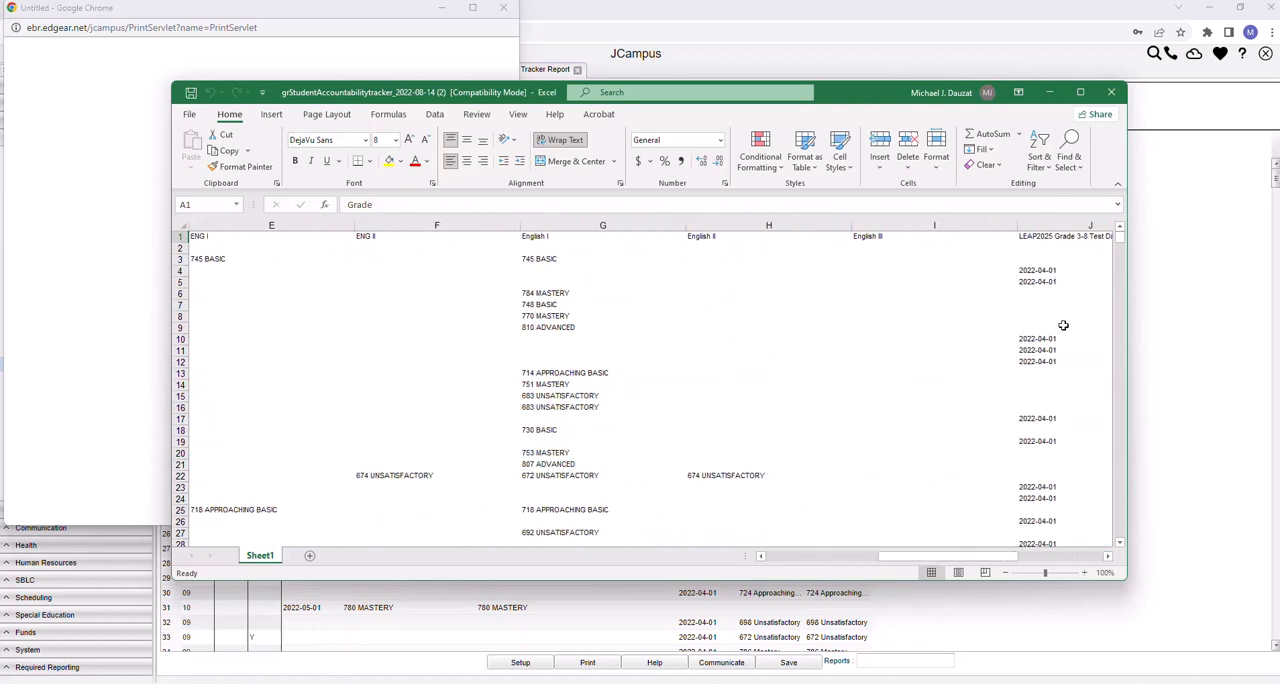
mouse_move(1120, 243)
left_mouse_down()
mouse_move(1119, 355)
mouse_move(1122, 235)
left_mouse_up()
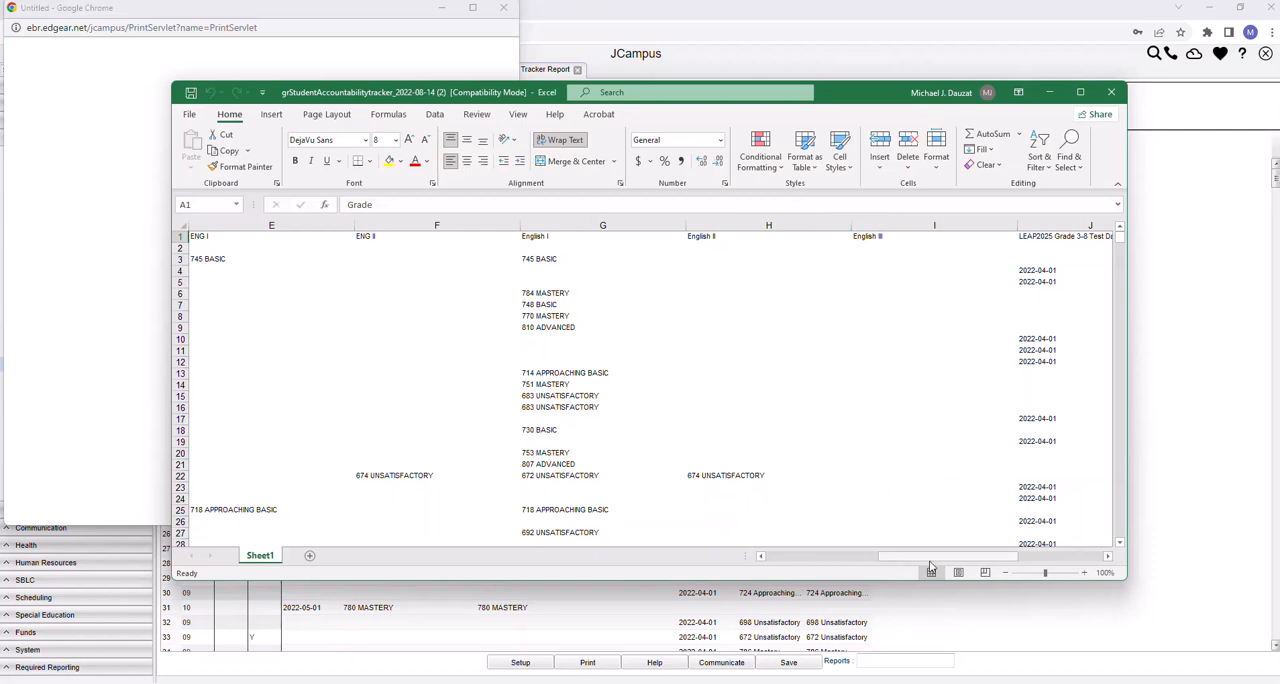
left_click_drag(931, 560, 991, 560)
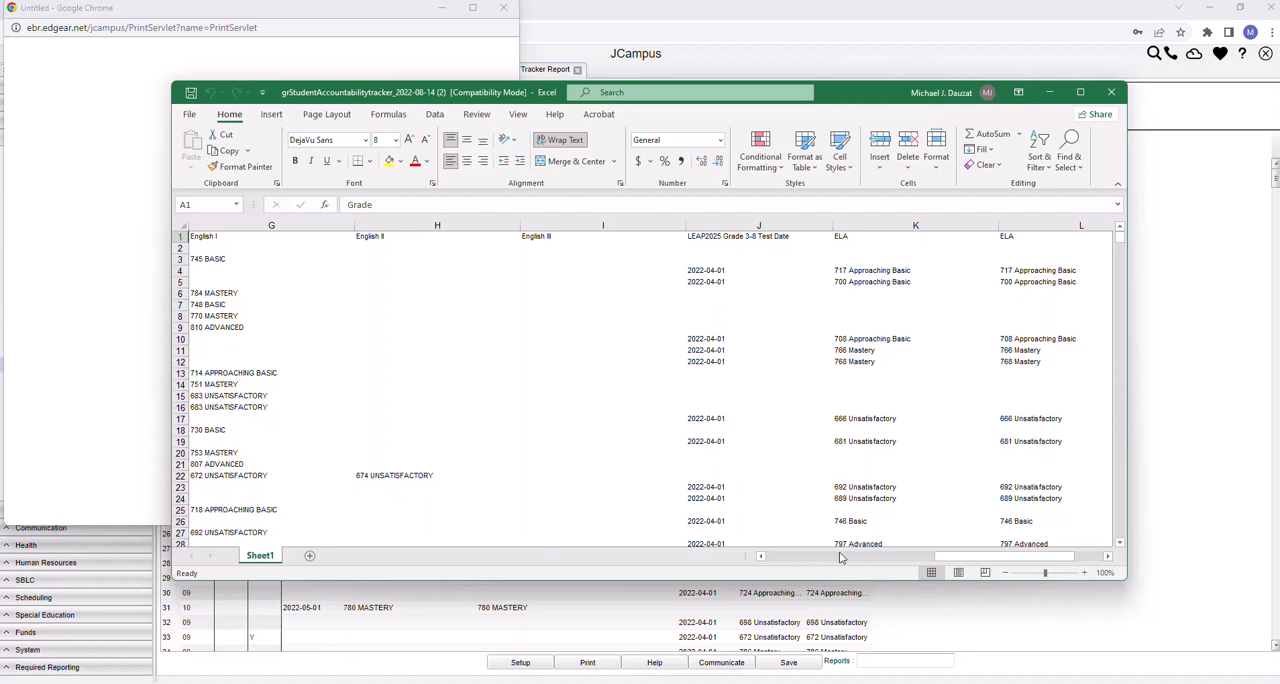
left_click_drag(961, 561, 973, 561)
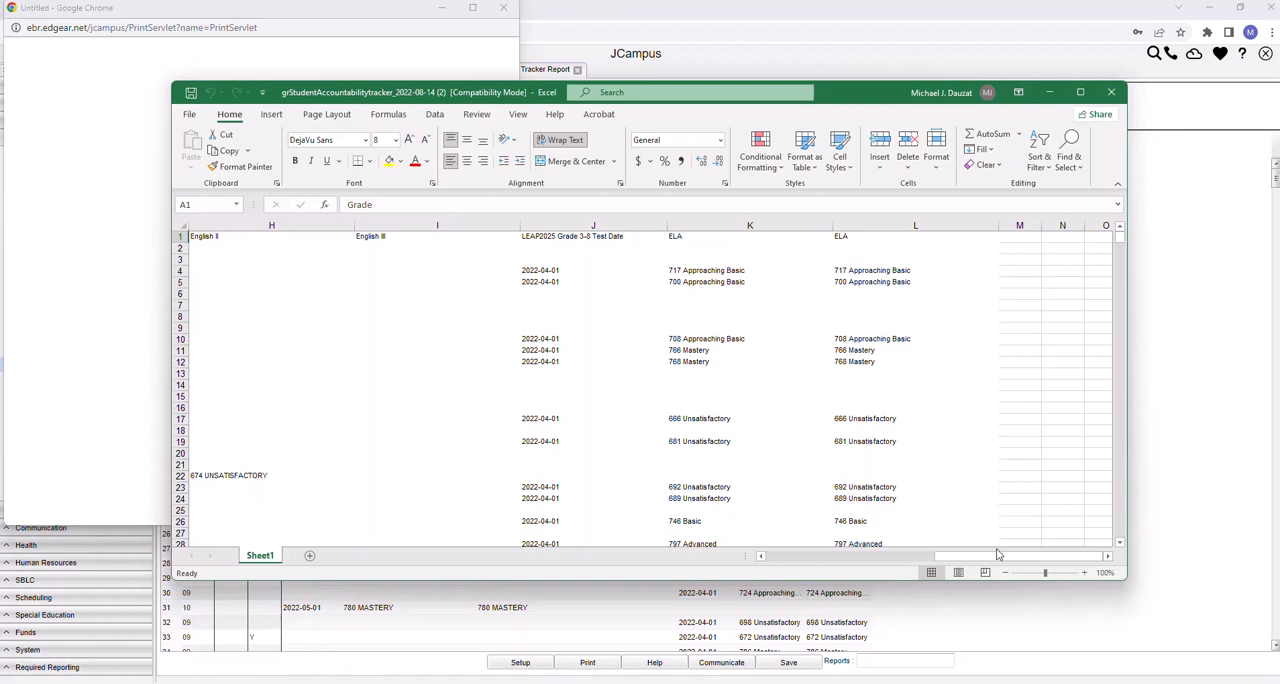
left_click_drag(992, 556, 995, 557)
left_click_drag(963, 566, 811, 558)
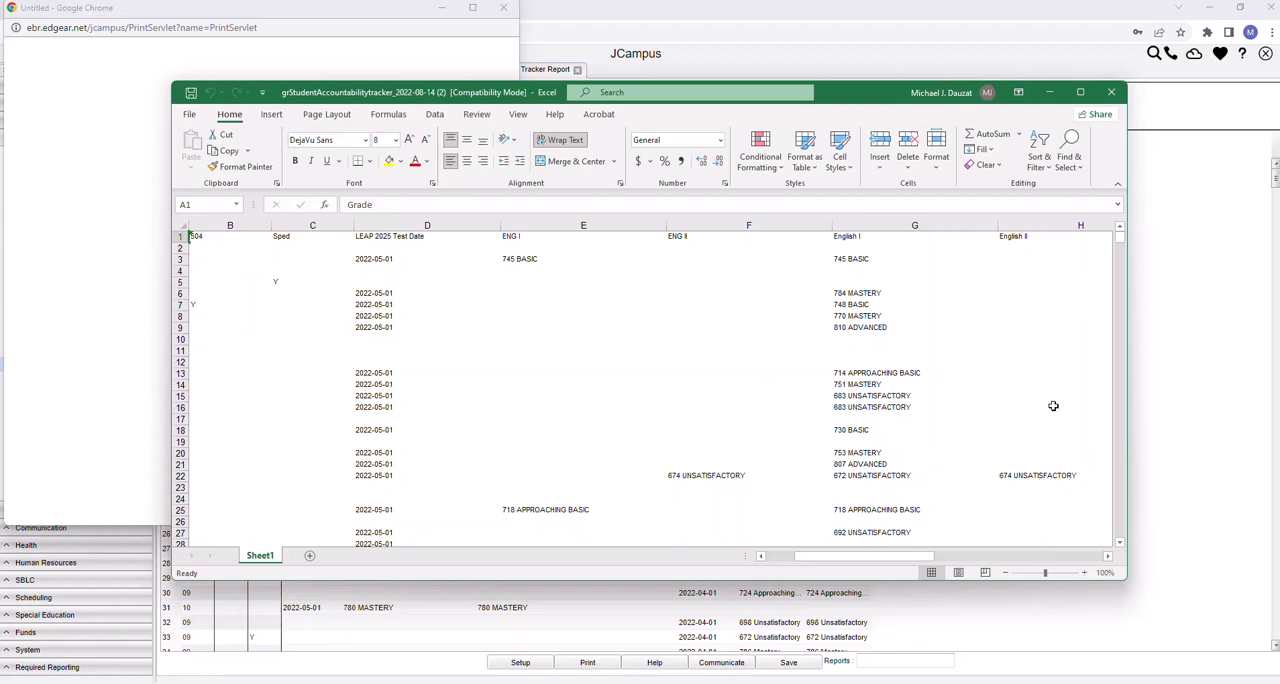
left_click_drag(1124, 245, 1122, 266)
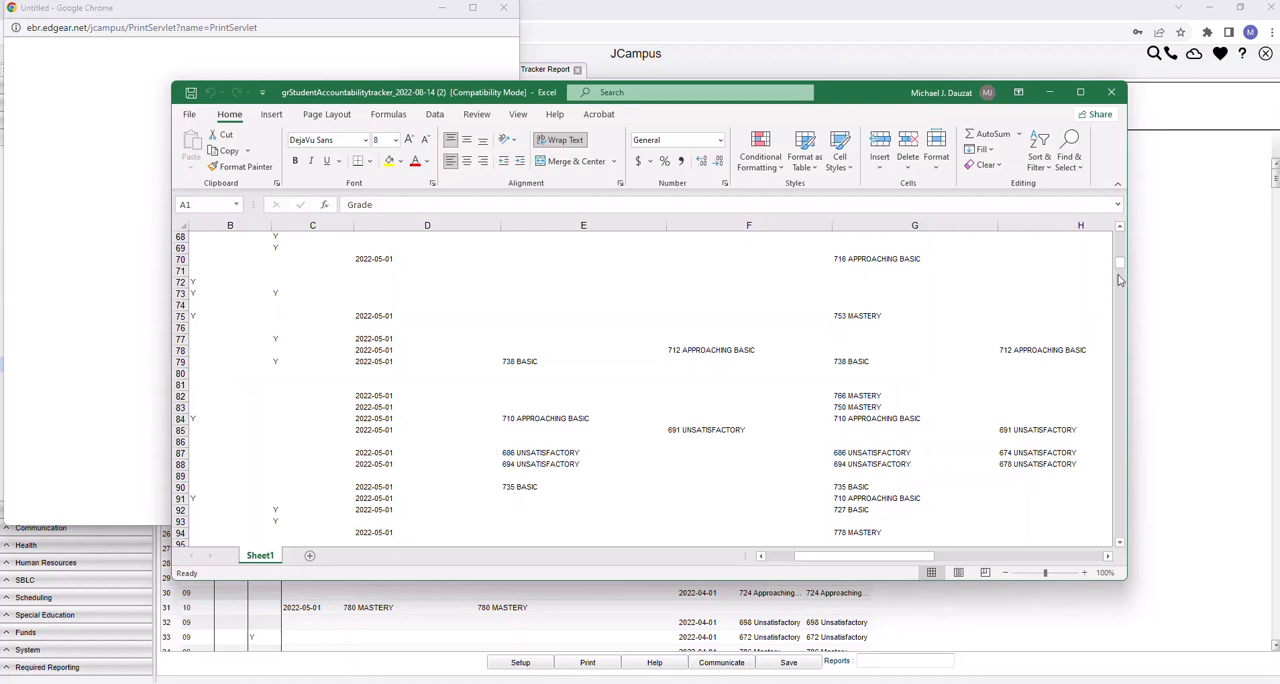
left_click_drag(1121, 265, 1124, 233)
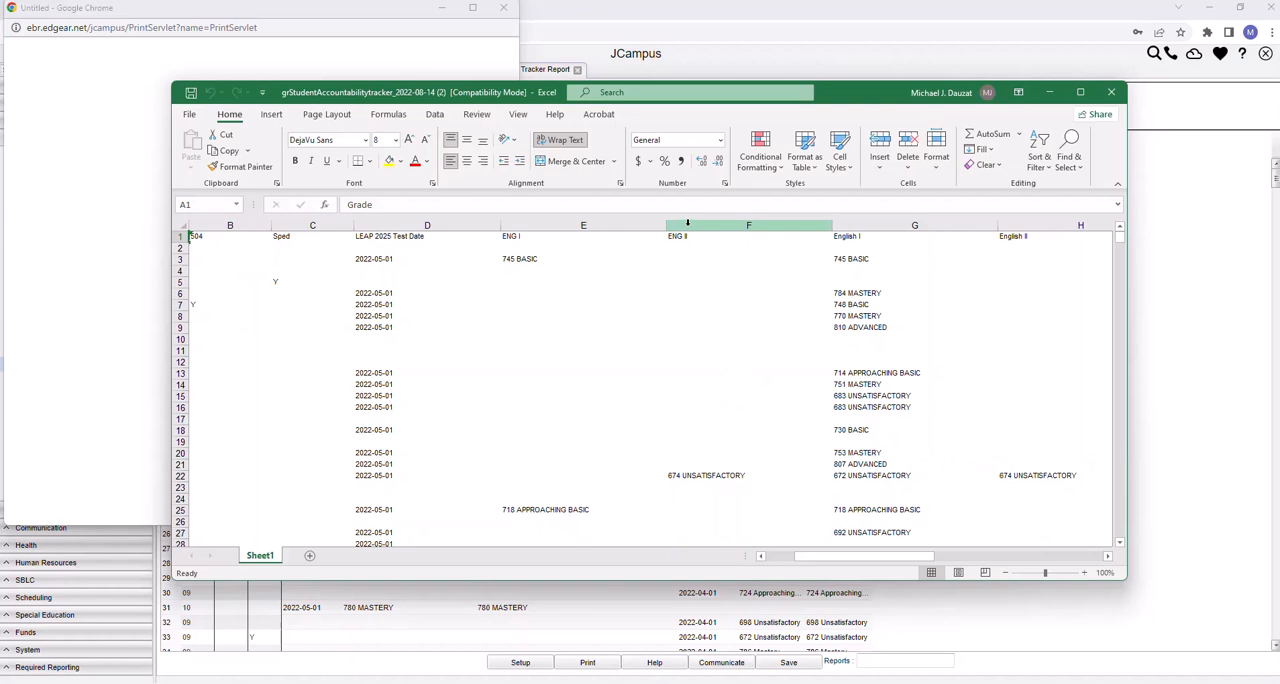
left_click(522, 223)
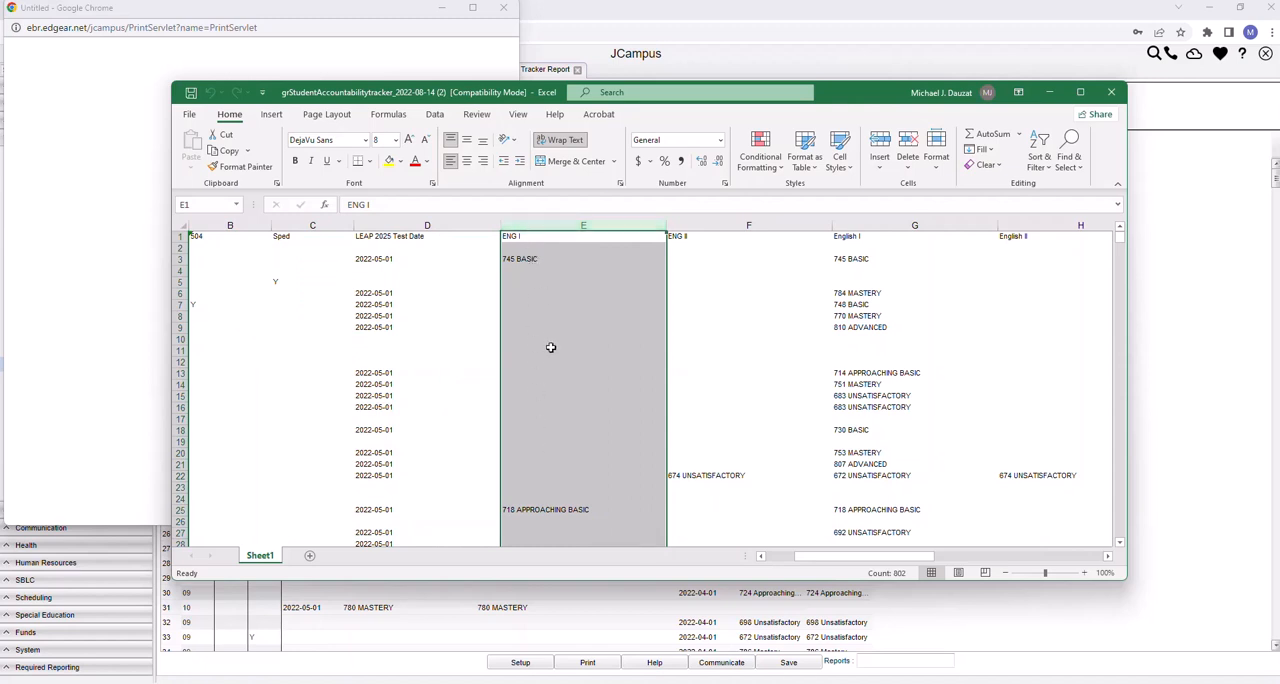
right_click(567, 227)
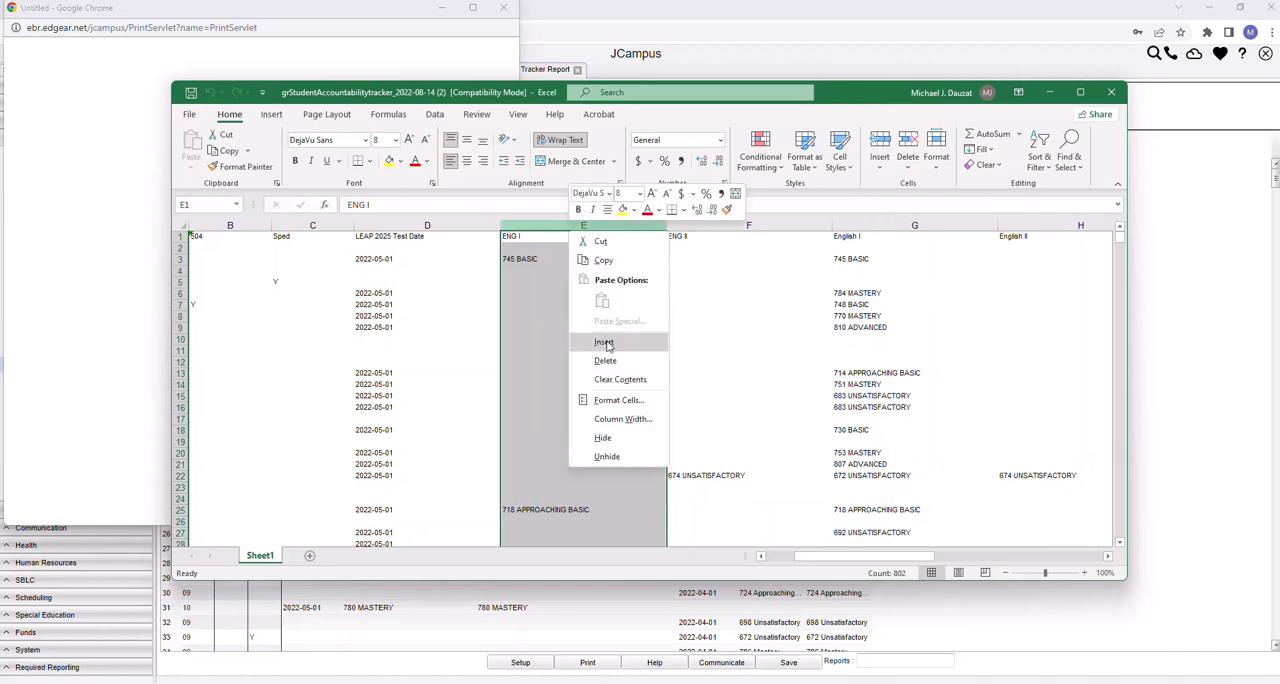
mouse_move(1119, 242)
left_mouse_down()
mouse_move(1121, 268)
mouse_move(1121, 236)
left_mouse_up()
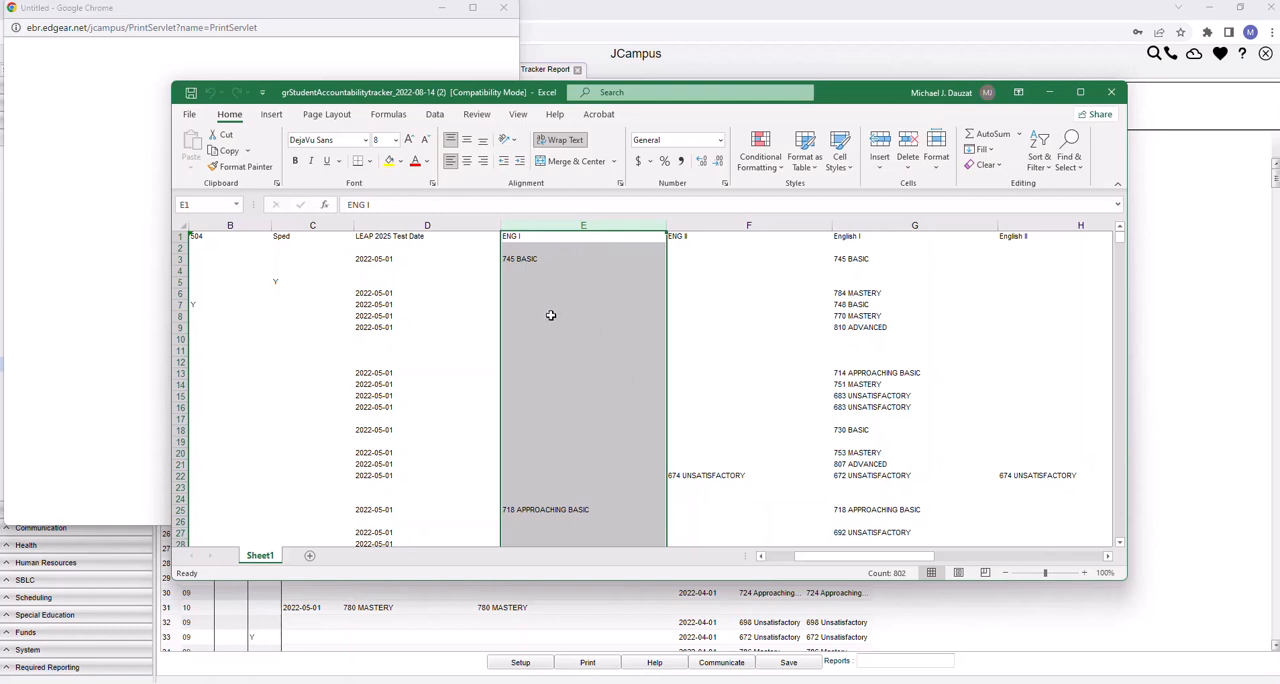
left_click(867, 226)
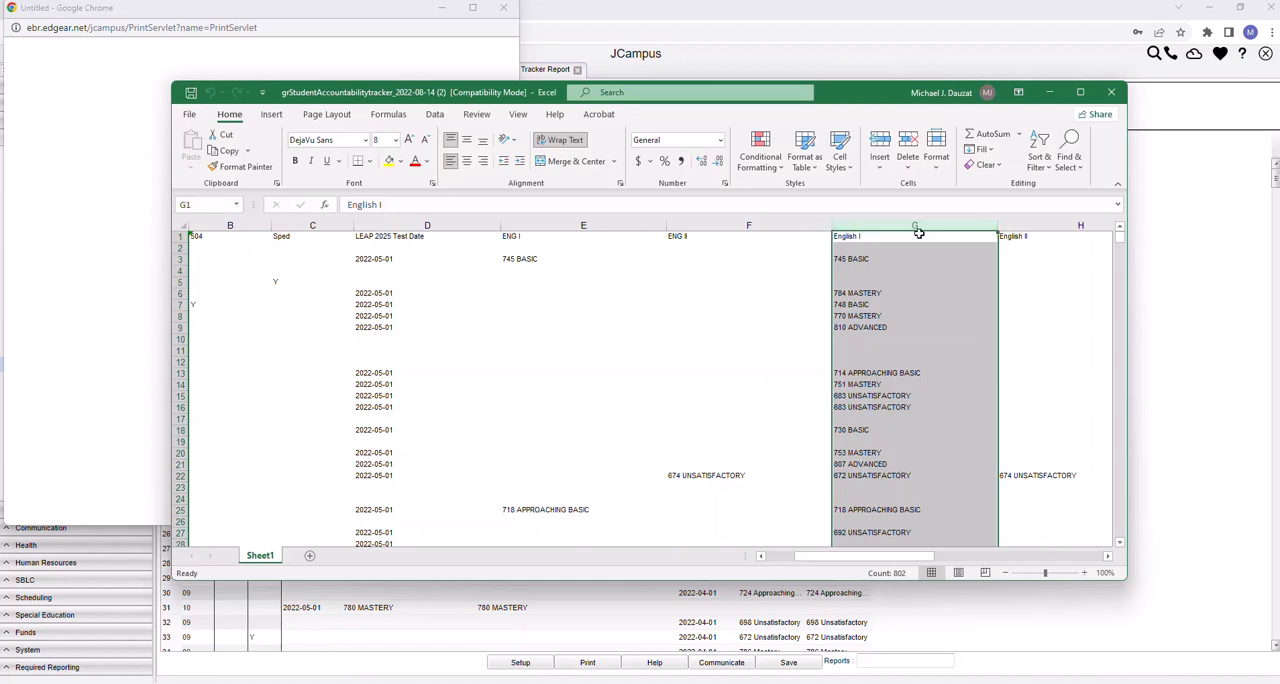
Select the whole sheet and turn on filters for the header row
left_click(182, 226)
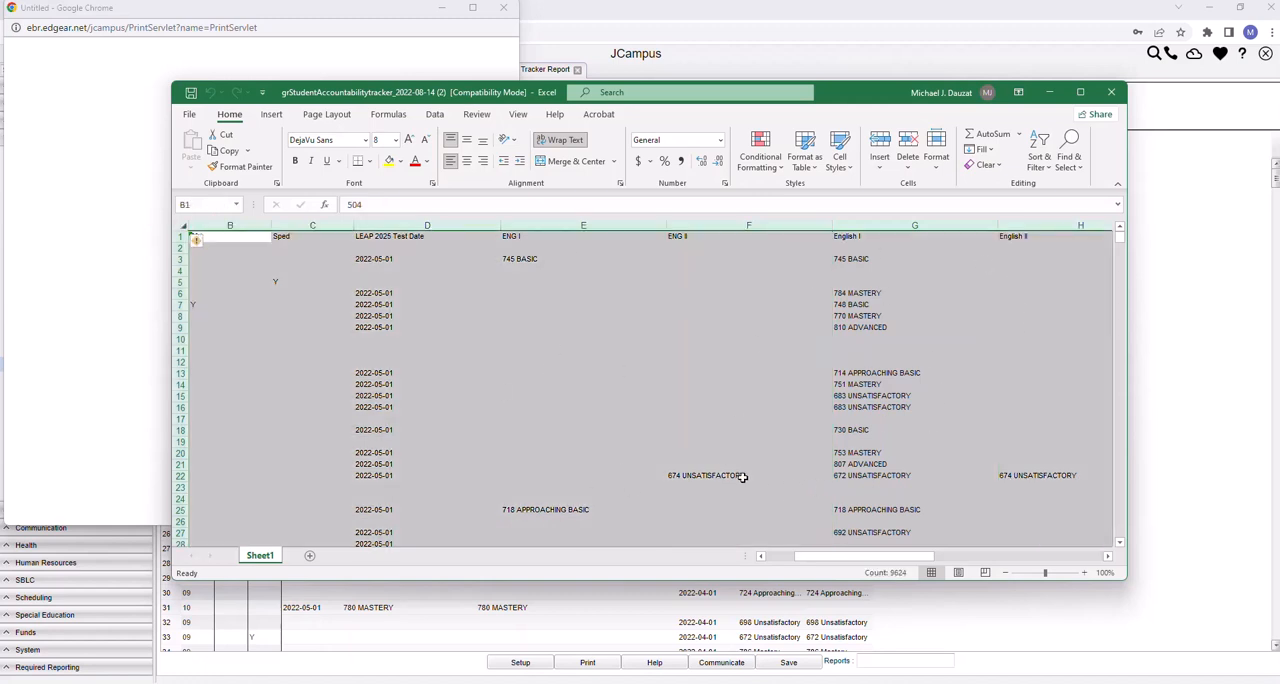
left_click(433, 116)
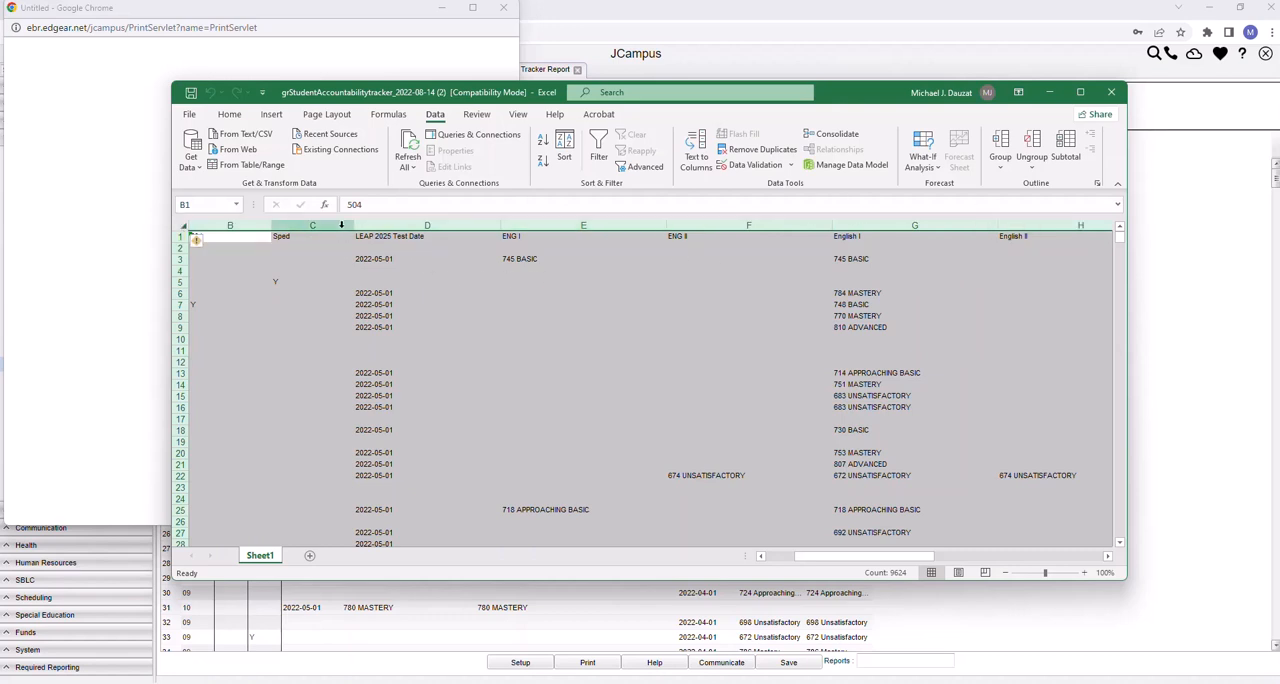
left_click(598, 148)
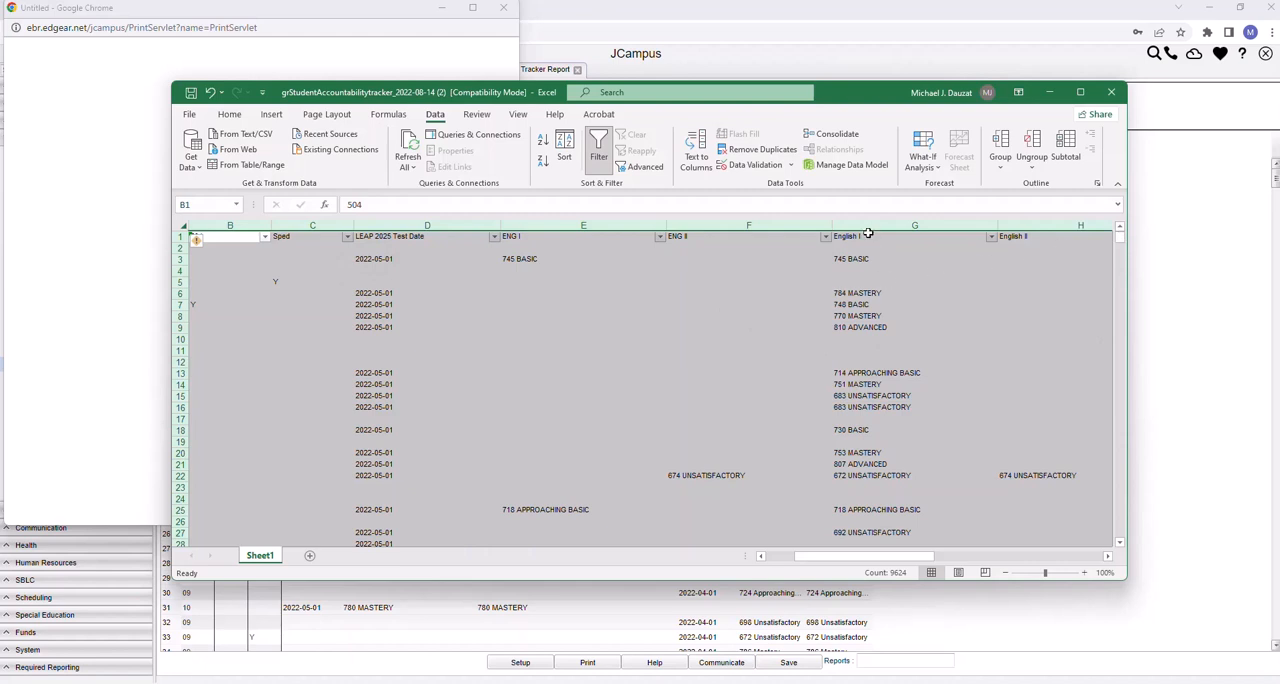
Sort the sheet A to Z by the second ELA column (column L) and check where its scores begin
left_click_drag(896, 557, 1069, 518)
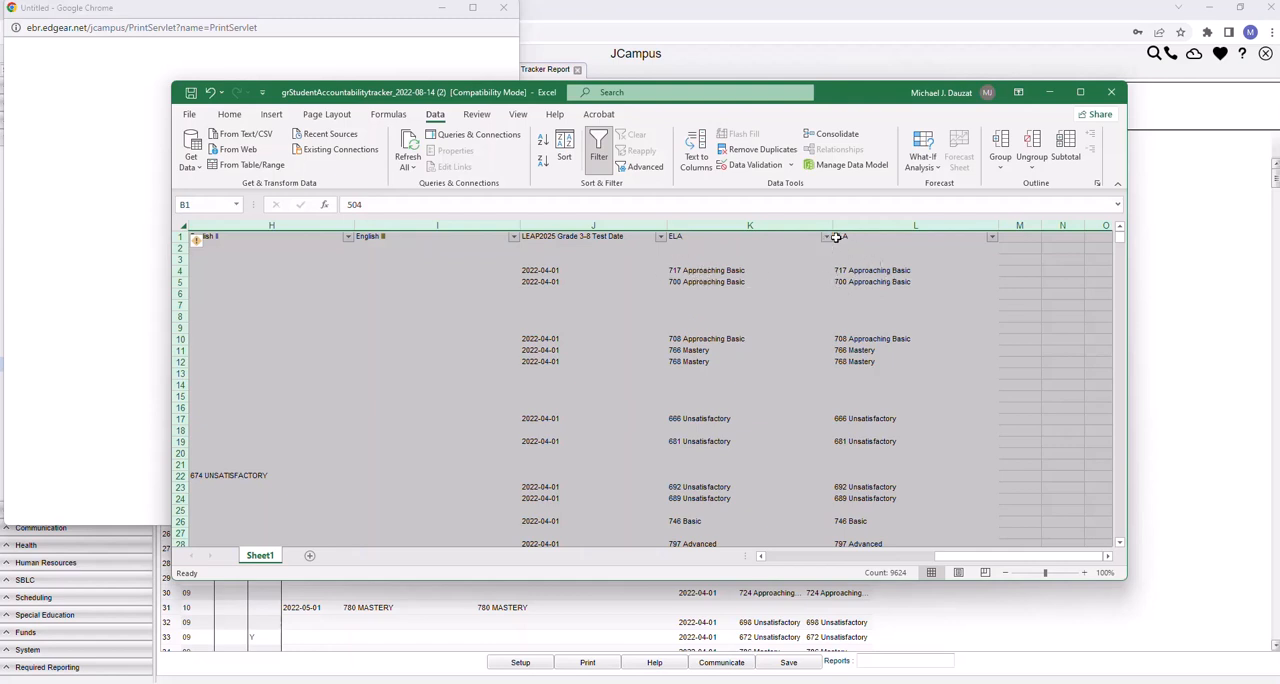
left_click(992, 239)
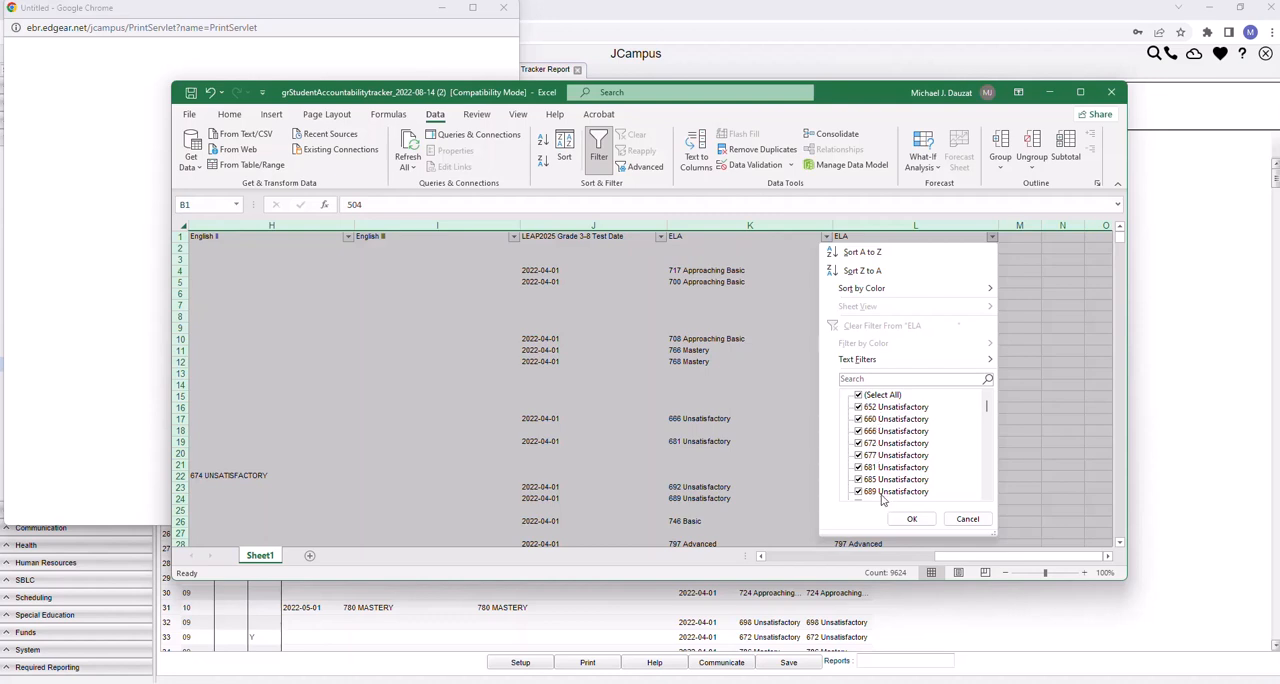
left_click(859, 258)
scroll(855, 255, "right", 2)
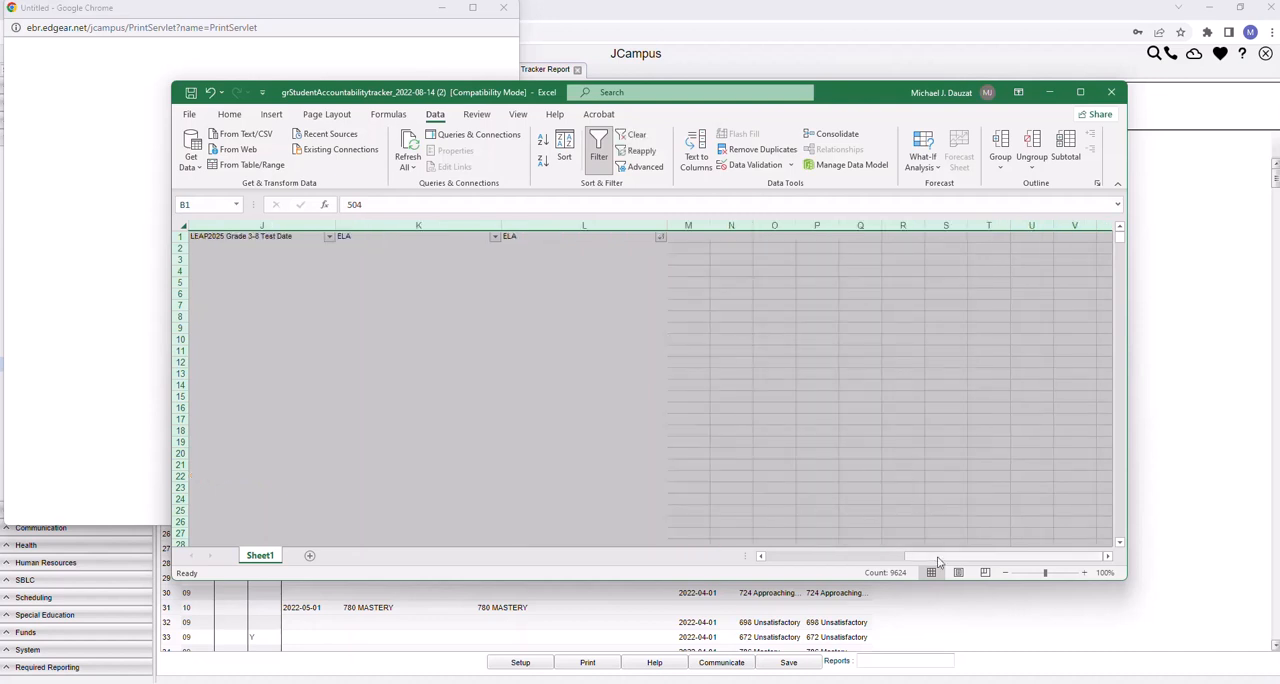
mouse_move(945, 565)
left_mouse_down()
mouse_move(797, 570)
mouse_move(957, 545)
left_mouse_up()
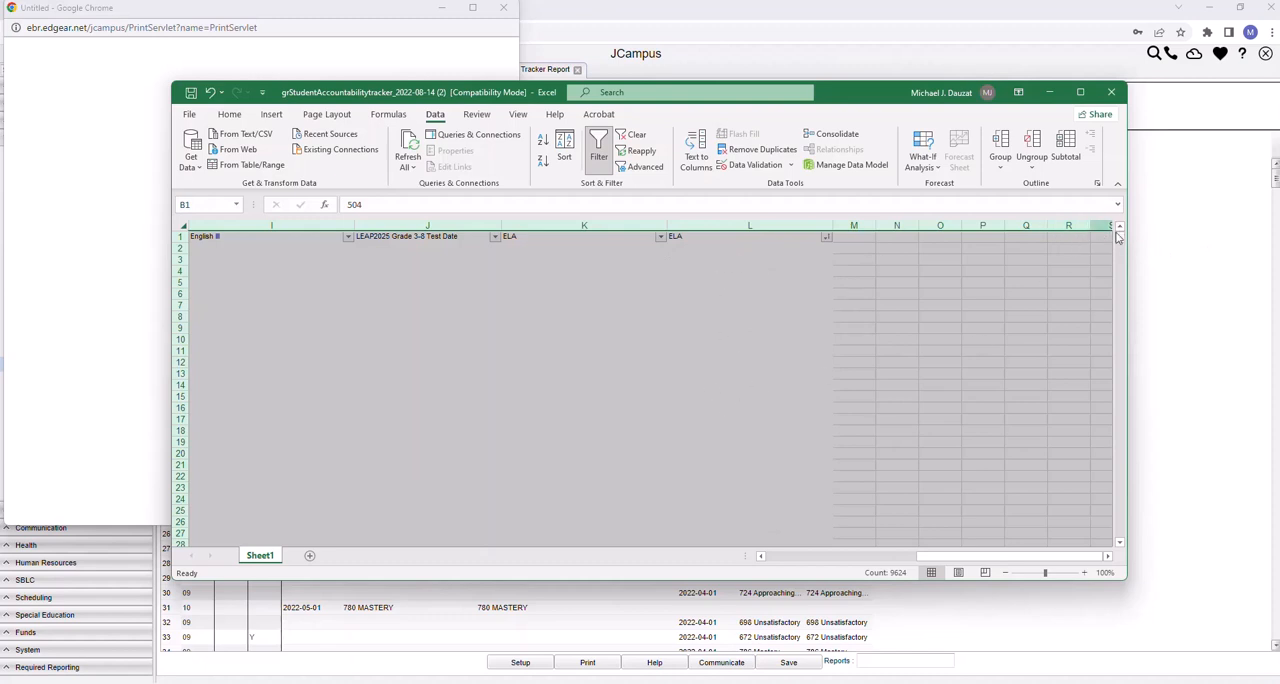
left_click_drag(1120, 241, 1128, 409)
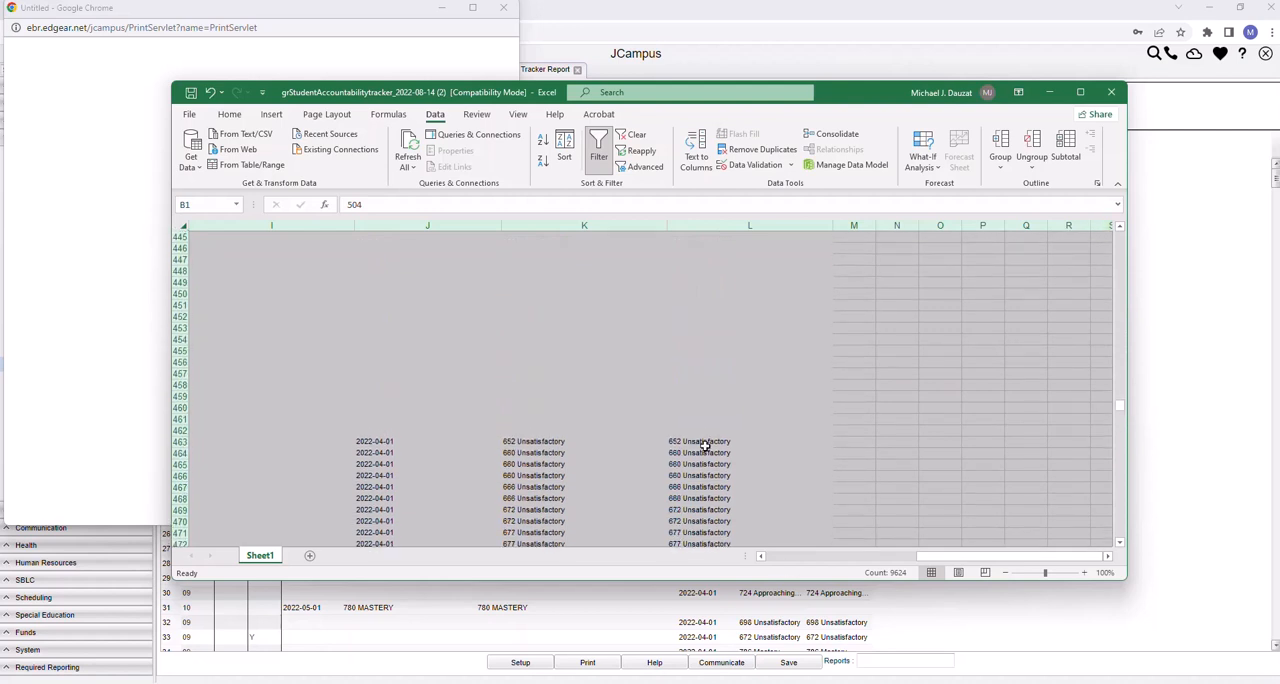
left_click_drag(1120, 409, 1122, 372)
left_click_drag(1113, 285, 1118, 232)
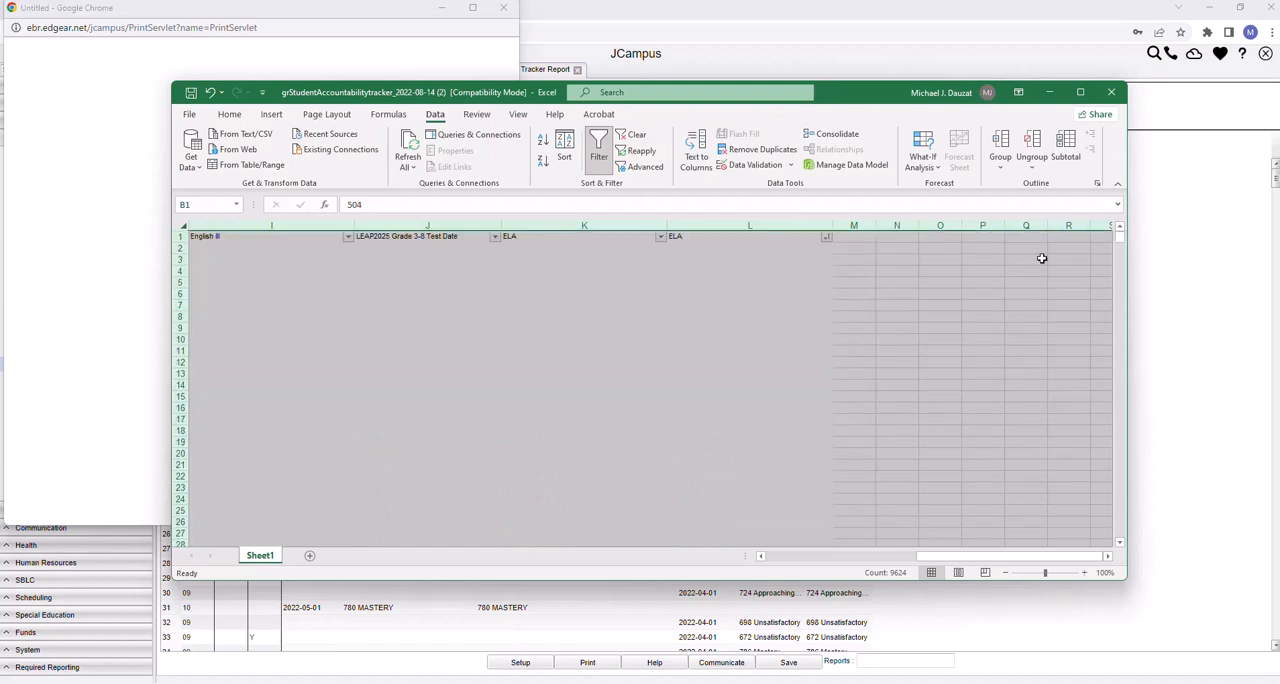
Select the blank ELA cells L2:L462 and compare those rows with their grade, test date and English score columns
left_click_drag(673, 248, 738, 381)
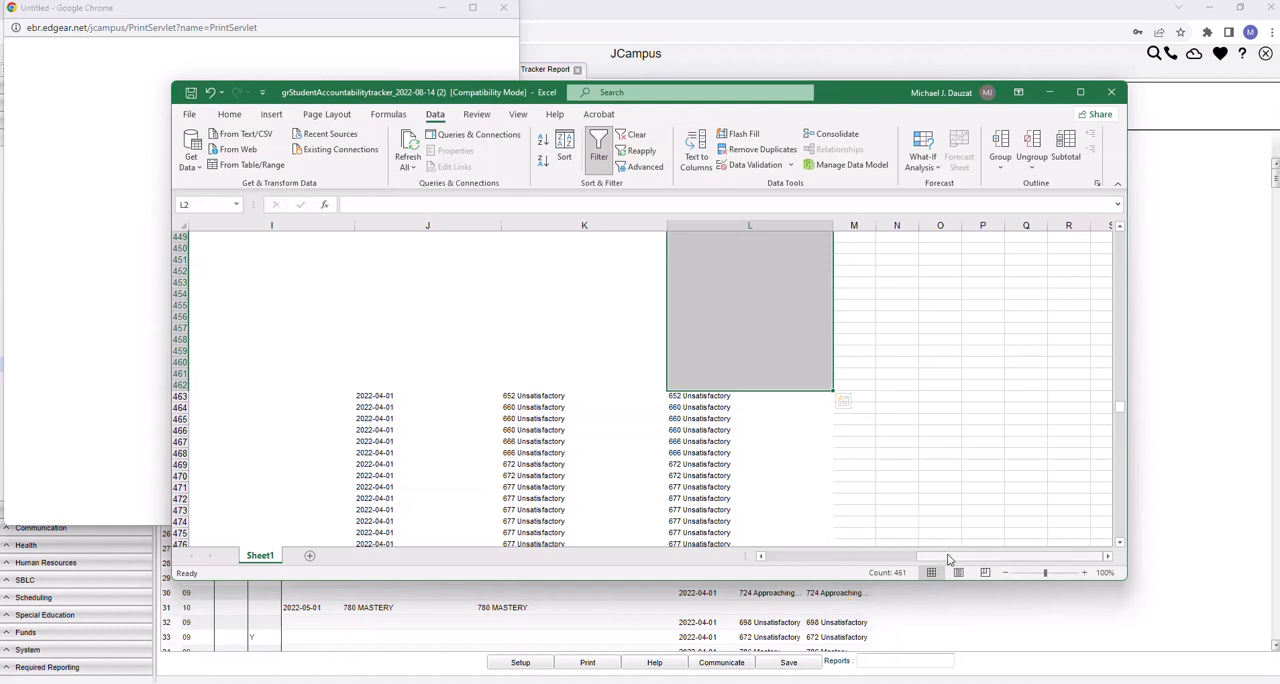
left_click_drag(949, 560, 771, 560)
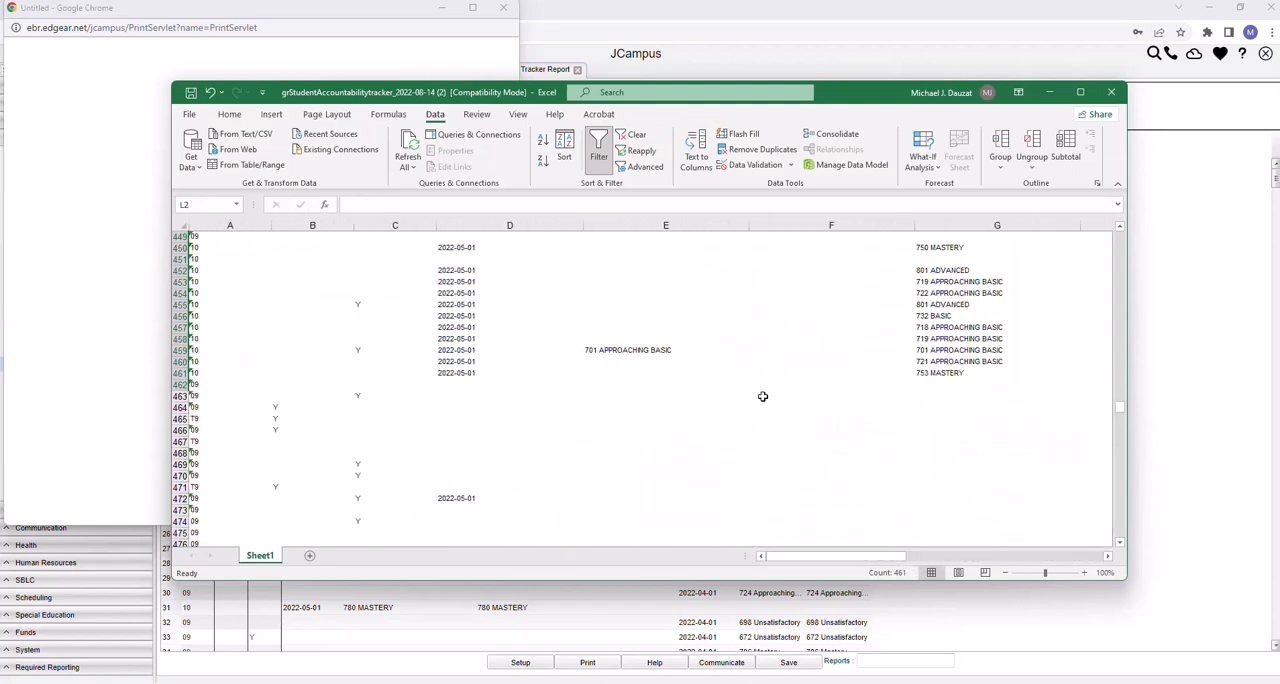
scroll(774, 374, "up", 6)
scroll(786, 358, "up", 20)
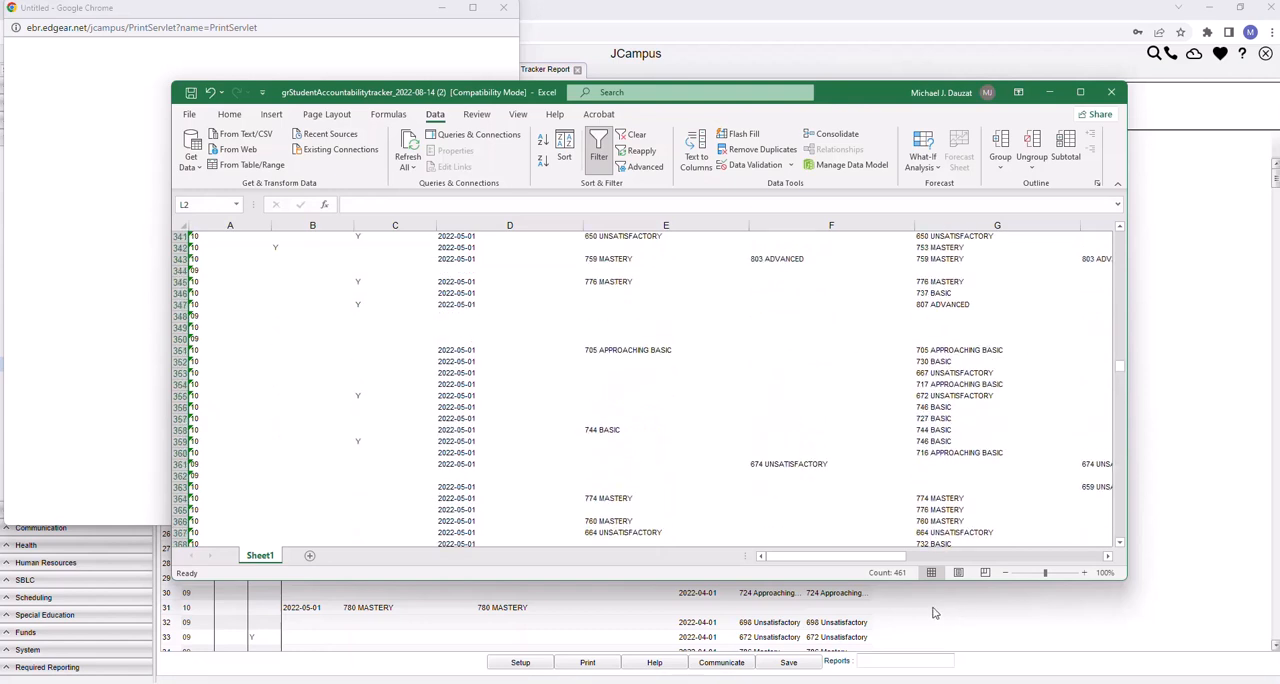
left_click_drag(838, 556, 1040, 556)
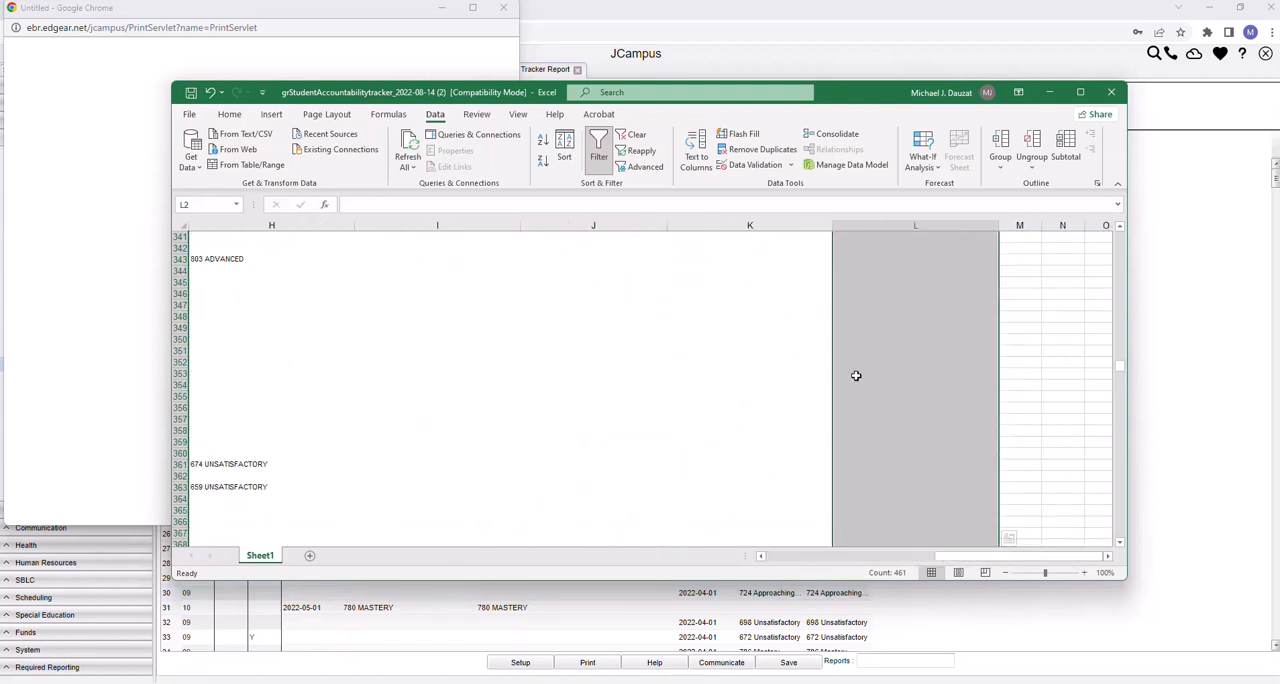
left_click(991, 543)
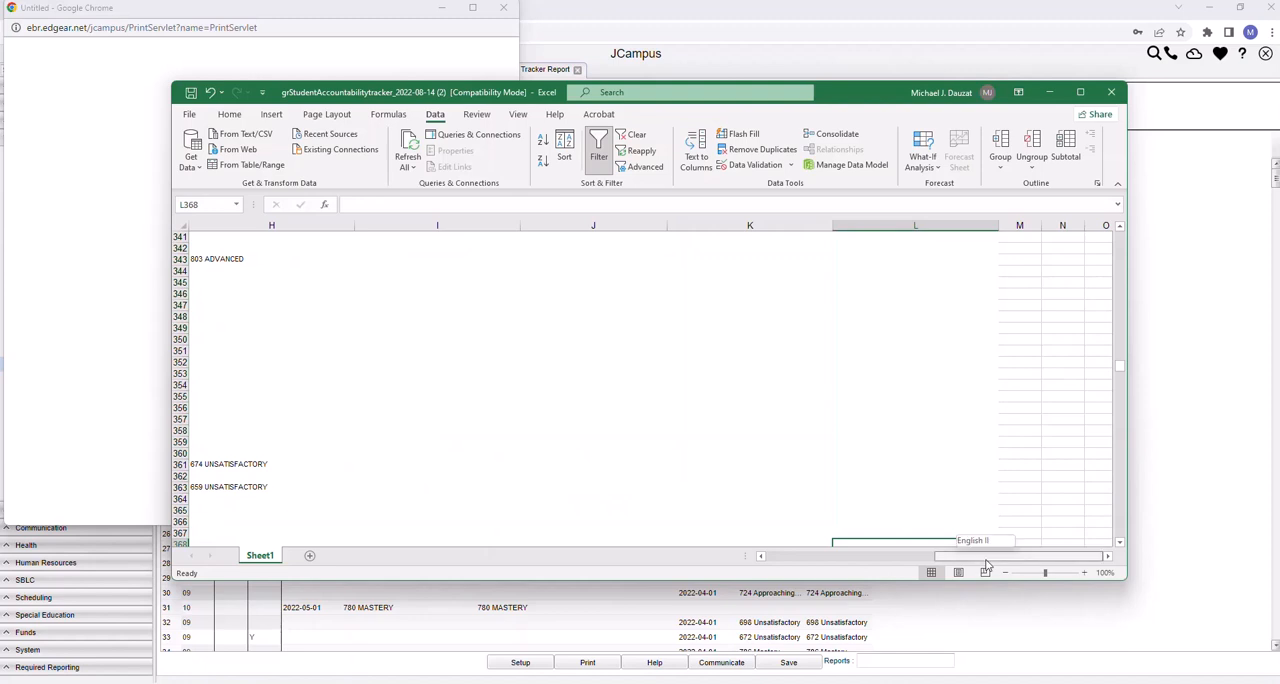
left_click_drag(1119, 372, 1117, 237)
left_click_drag(1000, 557, 810, 581)
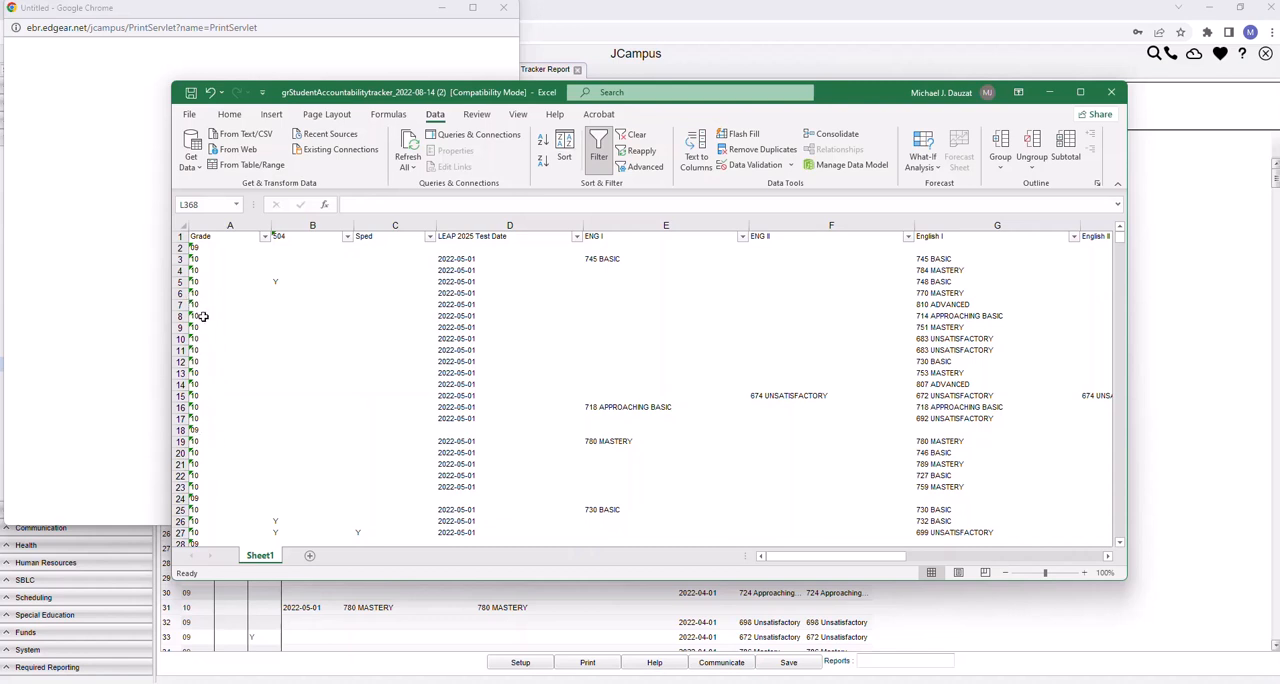
left_click_drag(770, 557, 1023, 557)
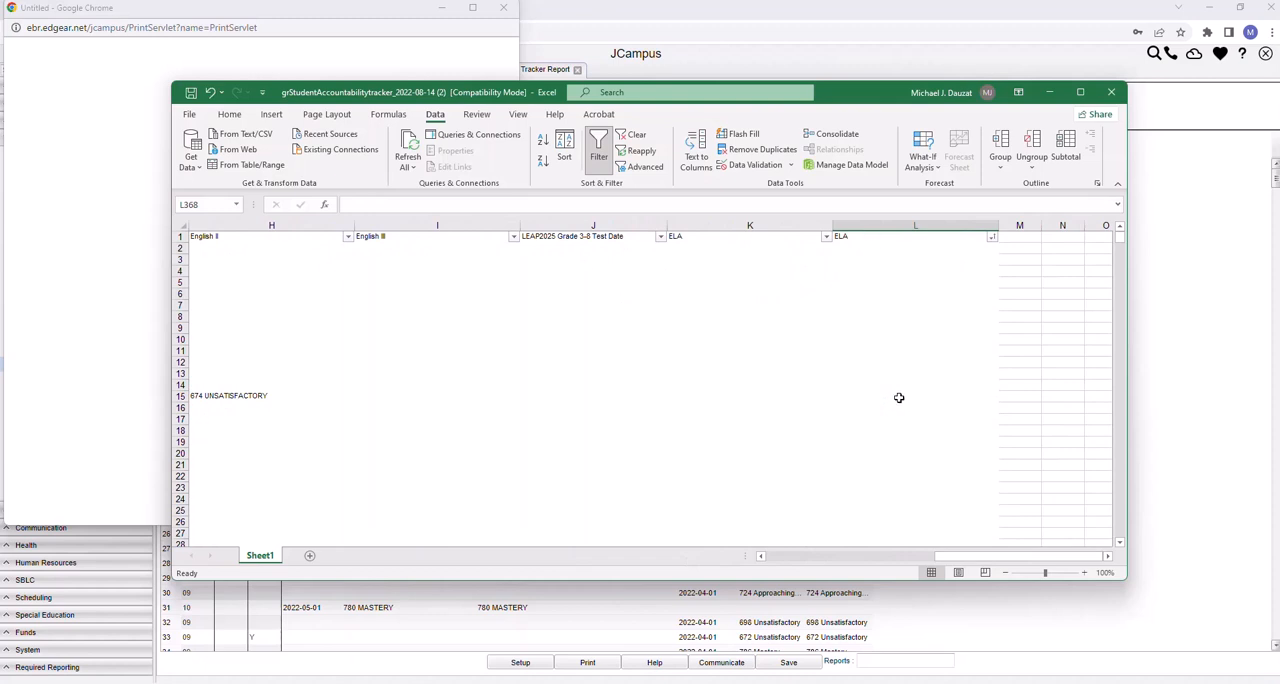
Filter the Grade column to show only grade 09, excluding 10 and T9
left_click_drag(970, 557, 787, 576)
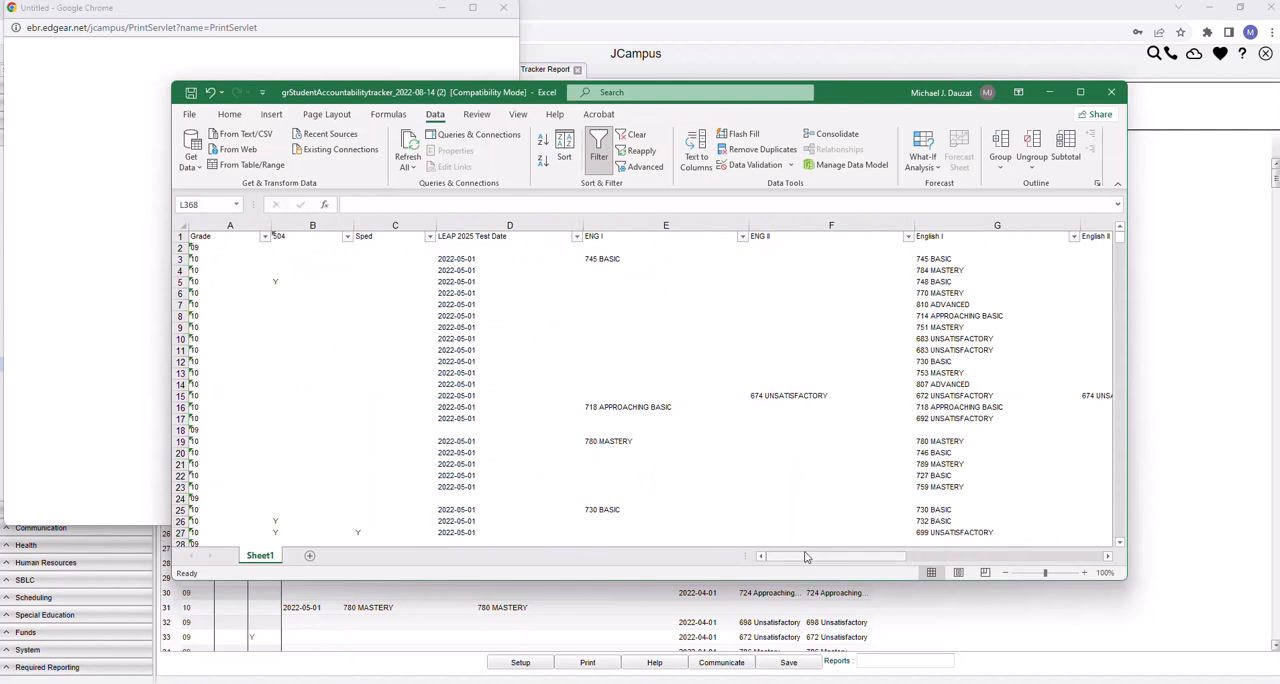
left_click(264, 237)
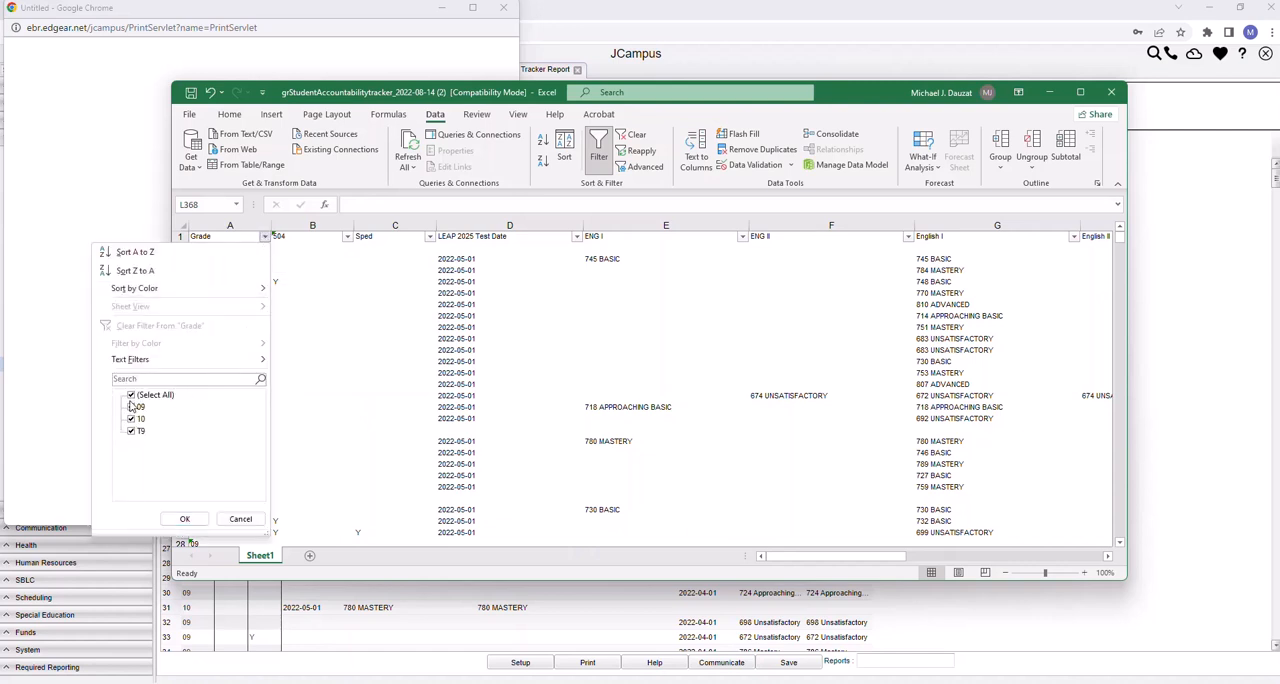
left_click(131, 419)
left_click(131, 431)
left_click(185, 519)
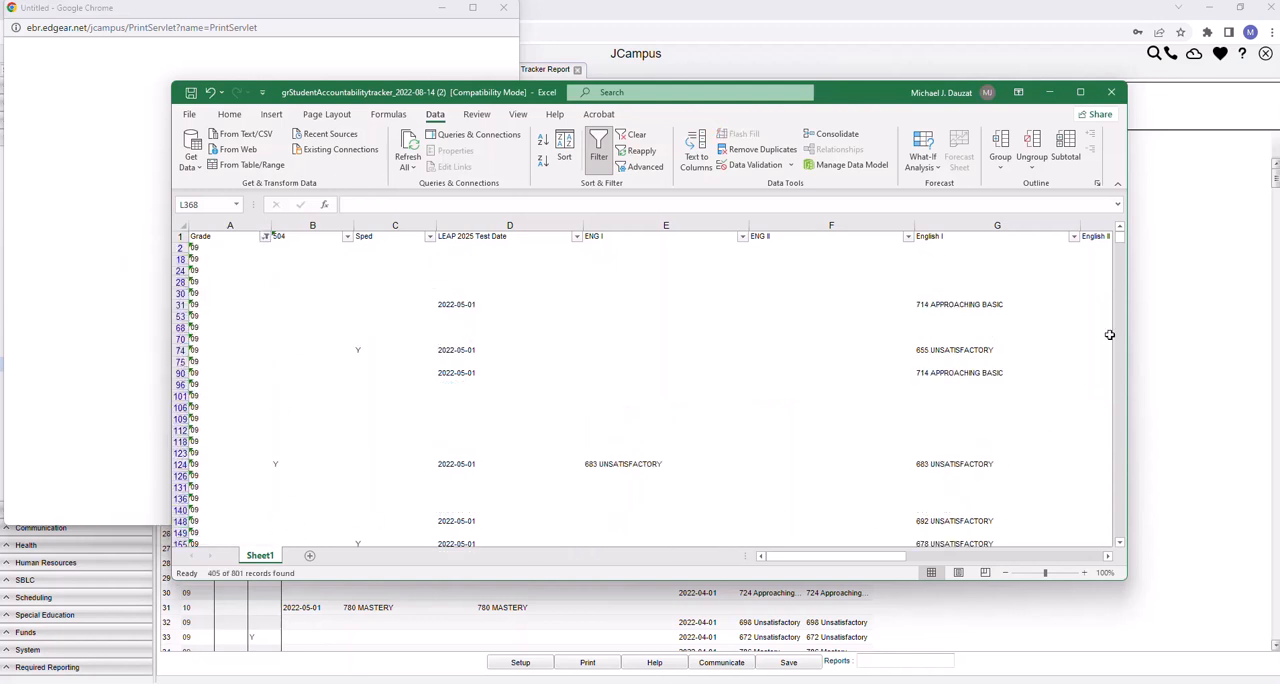
Find and select the first filled cell in the second ELA column (L463) among the grade 09 rows, and check the blanks above it
mouse_move(1122, 243)
left_mouse_down()
mouse_move(1120, 510)
mouse_move(1128, 236)
left_mouse_up()
left_click_drag(871, 561, 1047, 551)
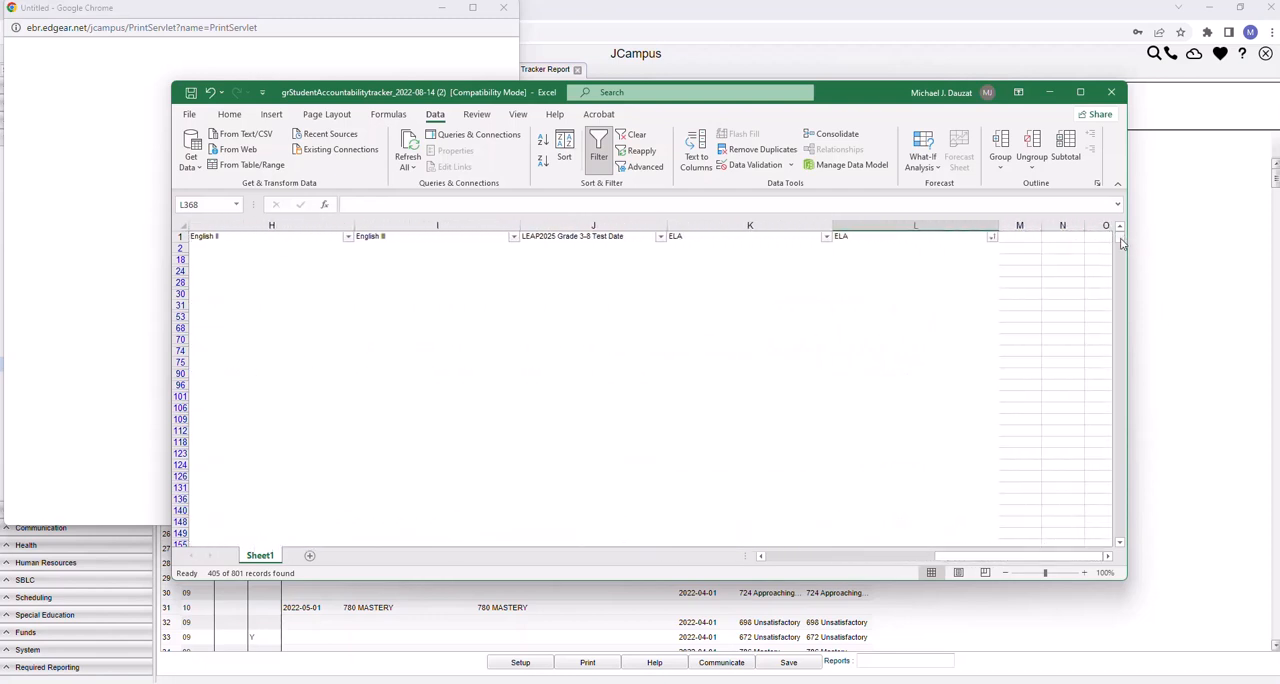
left_click_drag(1121, 243, 1120, 385)
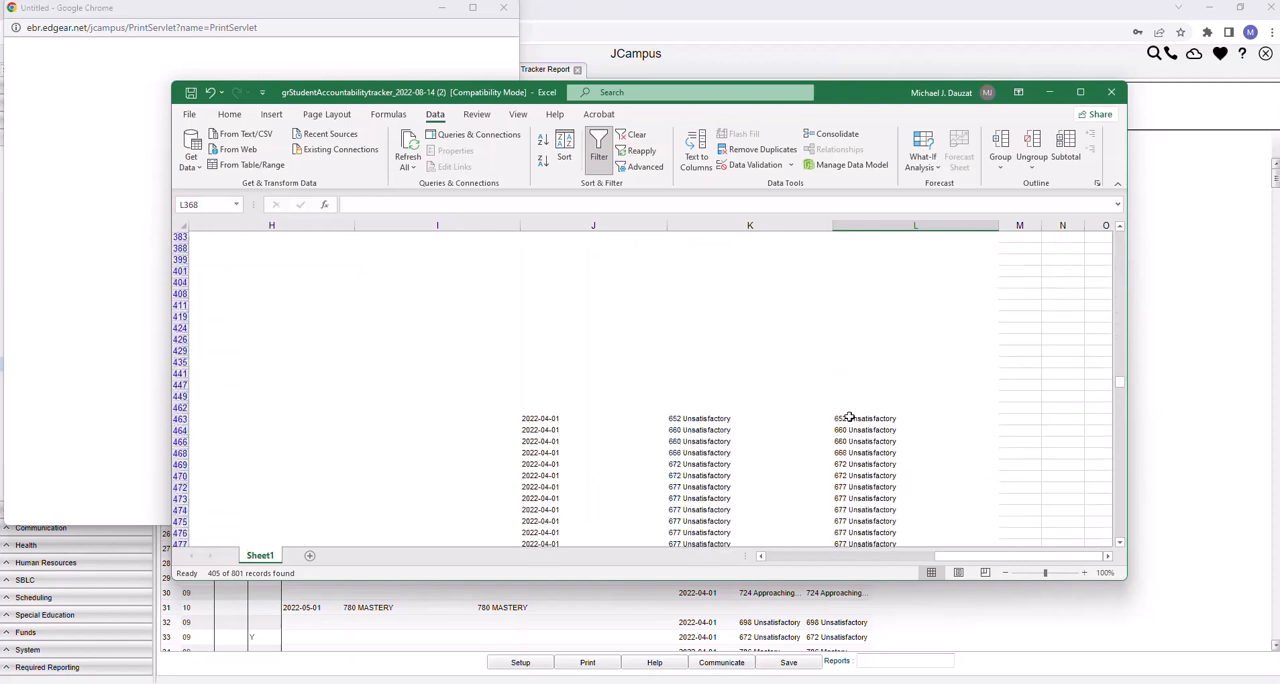
left_click_drag(1121, 388, 1120, 401)
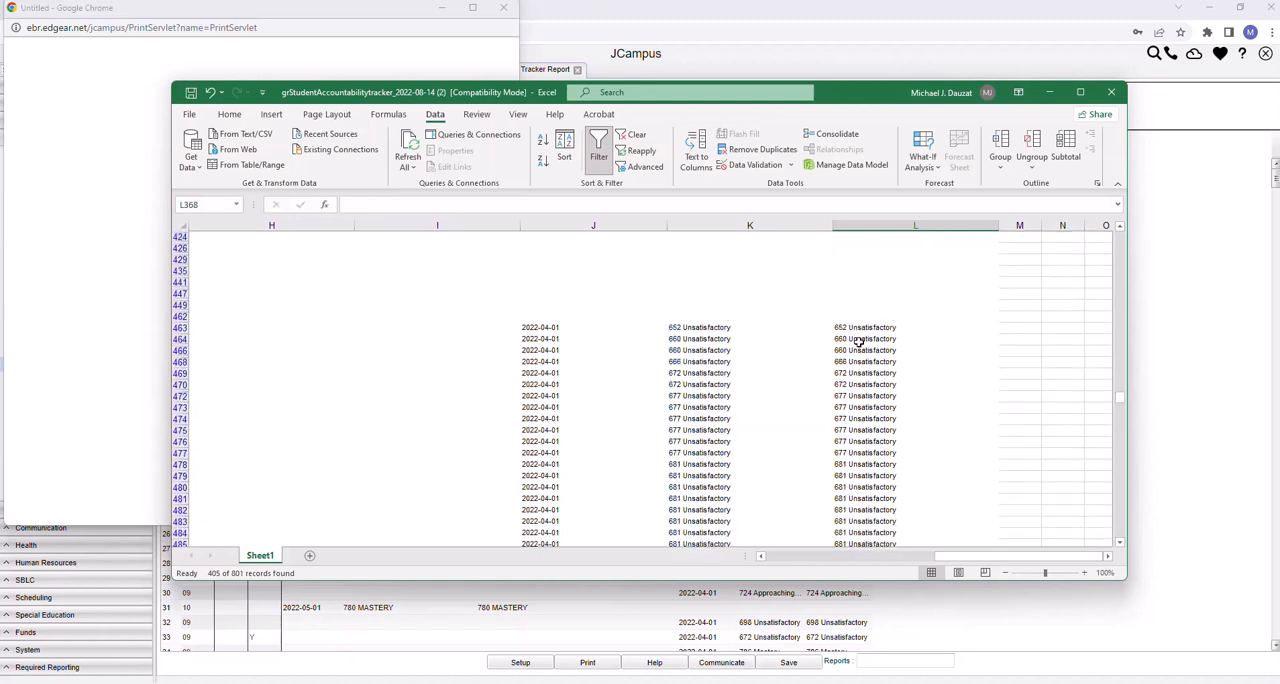
left_click_drag(858, 330, 845, 283)
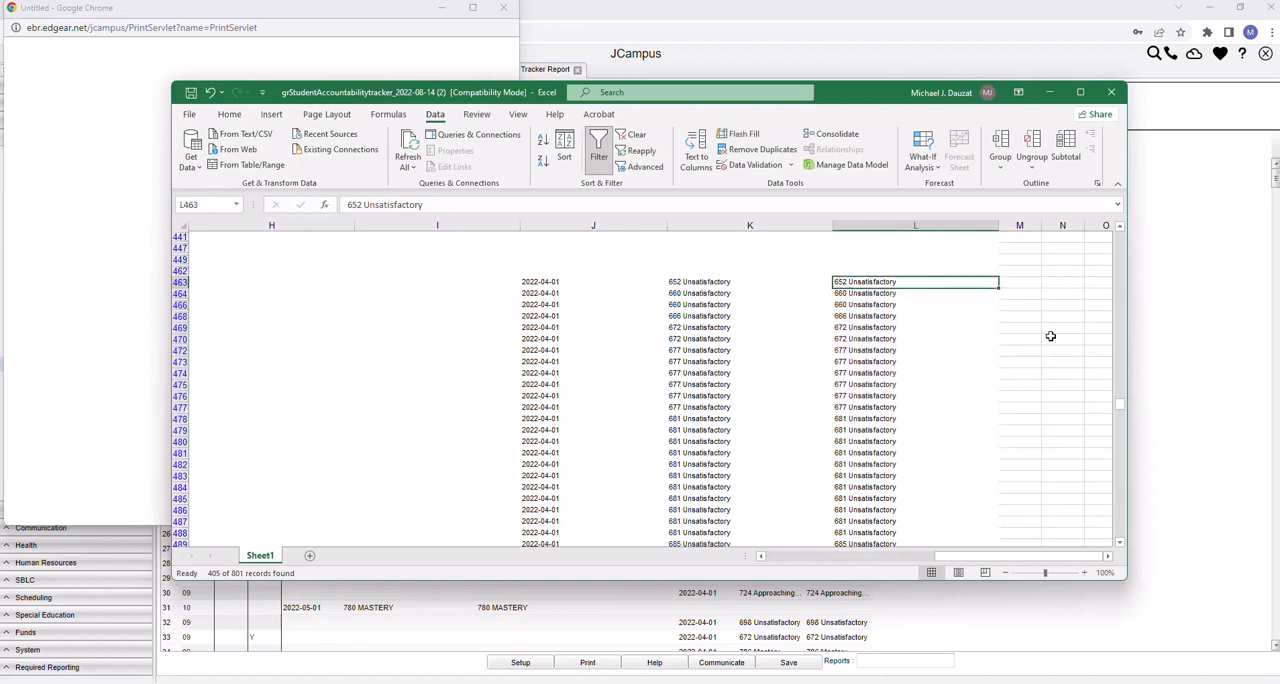
left_click_drag(1121, 408, 1120, 236)
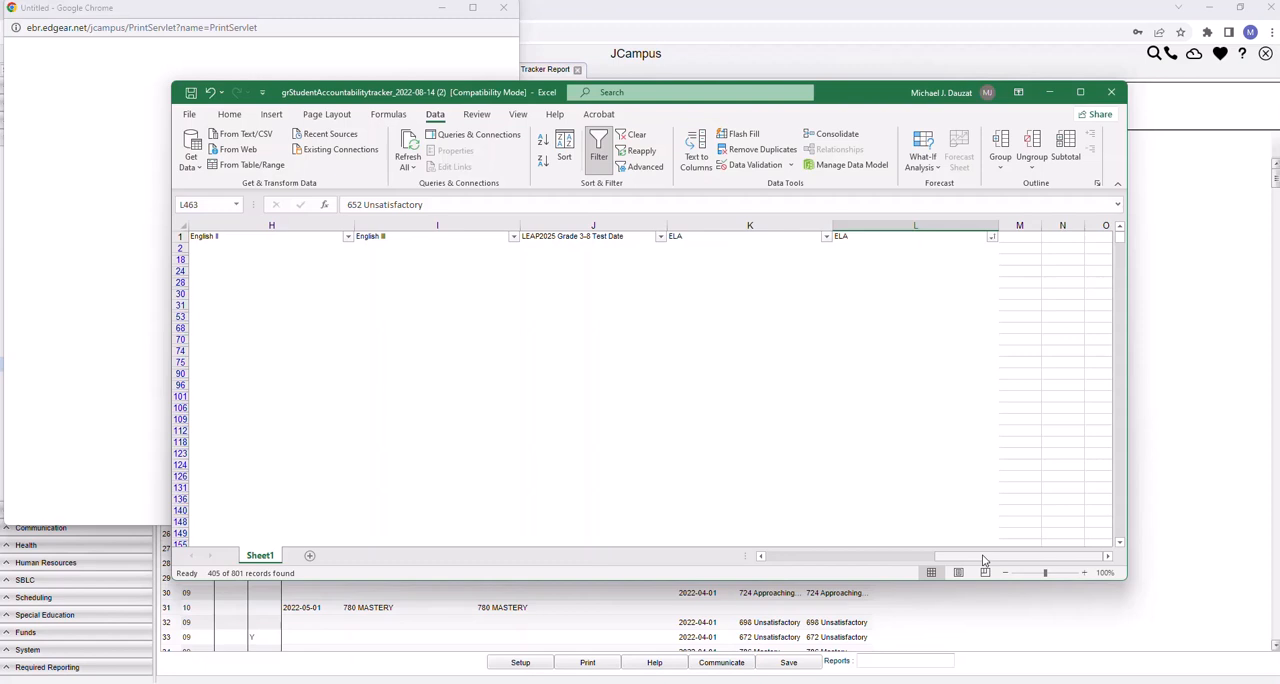
Compare the first grade 09 rows from Grade across to ELA and check the second ELA column's sort and filter options
left_click_drag(983, 560, 853, 573)
left_click_drag(843, 575, 810, 575)
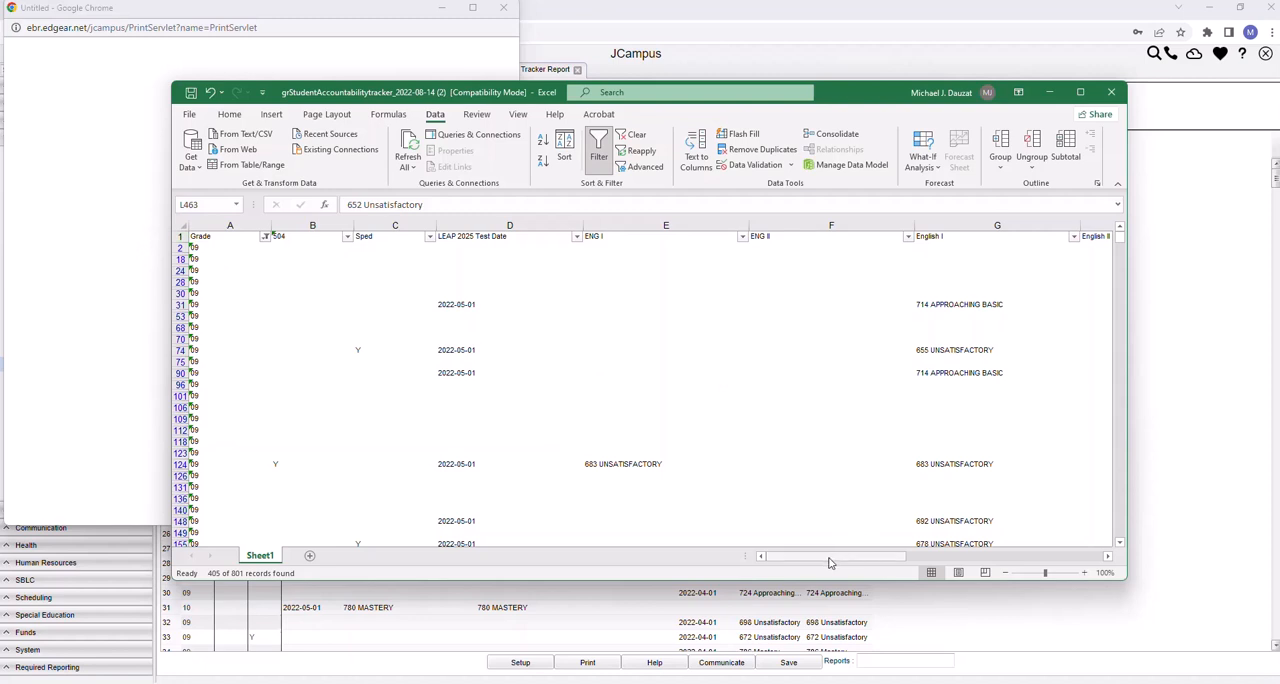
left_click_drag(828, 563, 1047, 538)
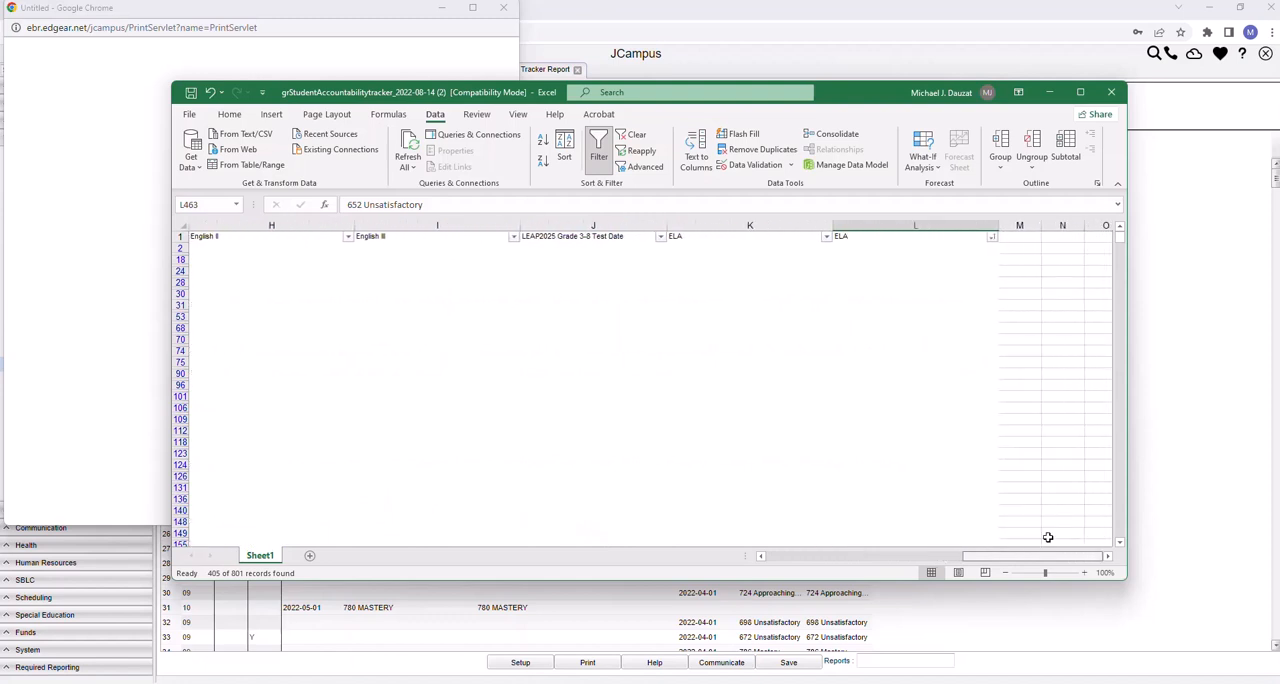
left_click(991, 237)
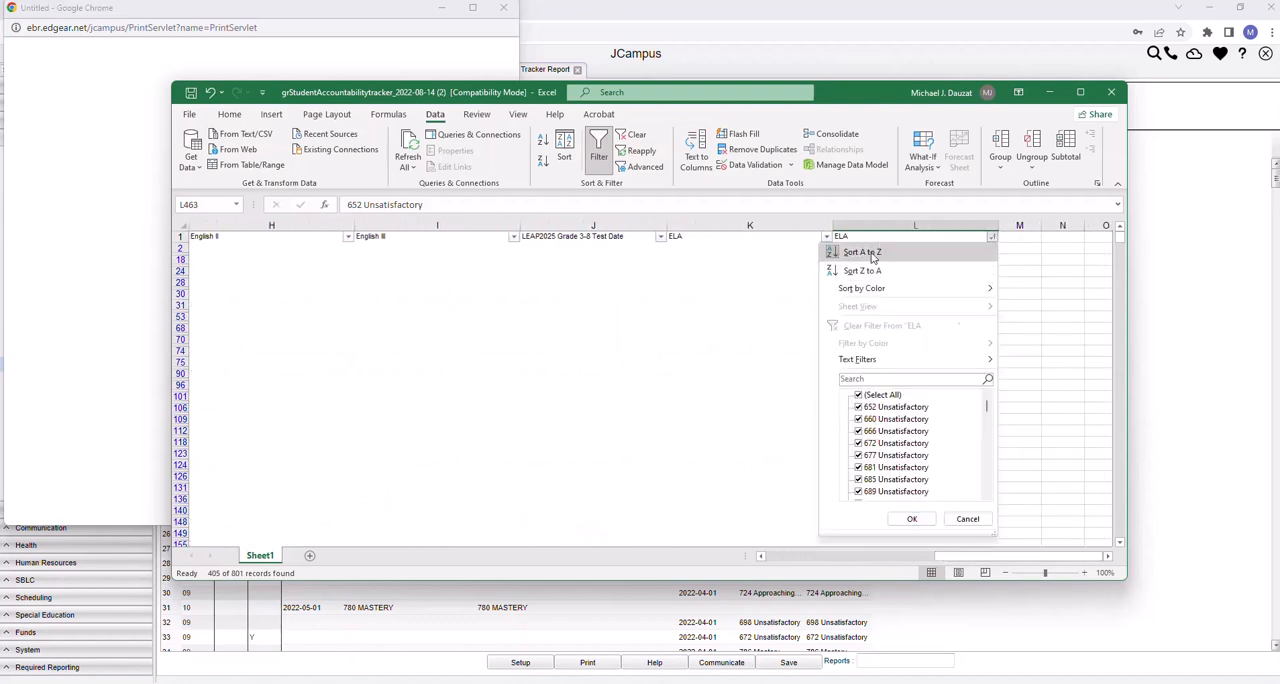
left_click(912, 518)
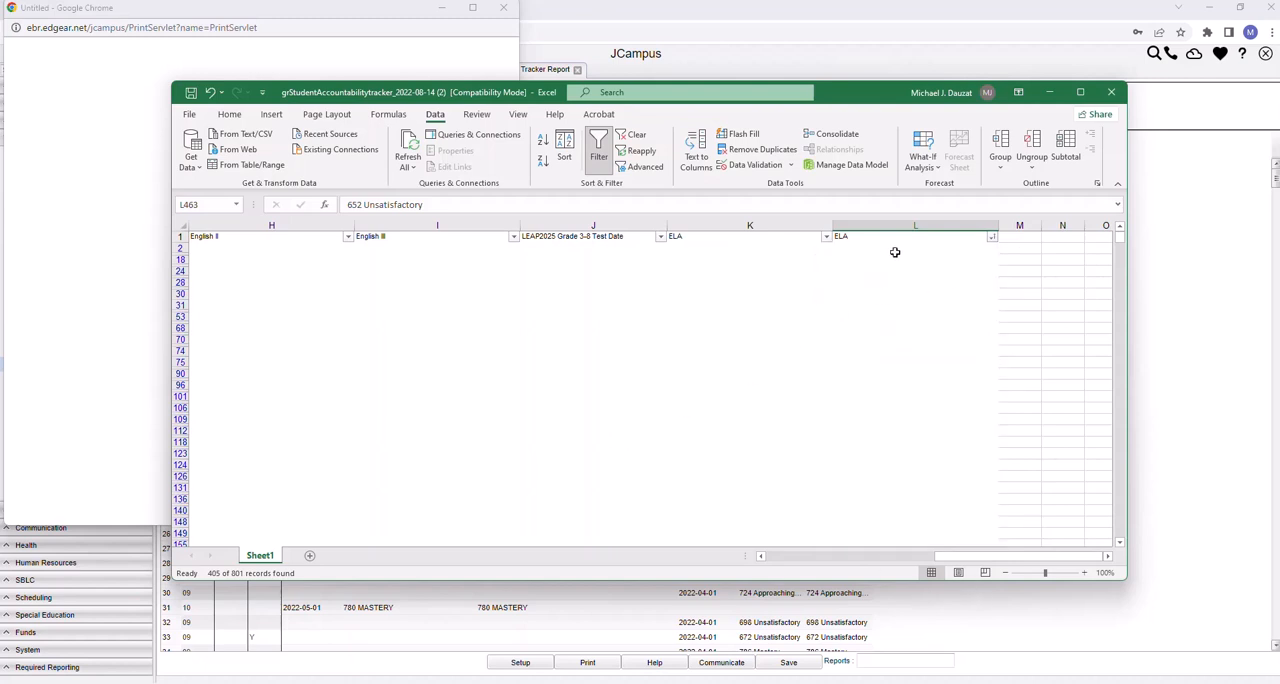
Select the visible grade 09 rows 2 through 148 and compare their entries across all columns
left_click_drag(1006, 557, 815, 571)
left_click_drag(176, 248, 252, 519)
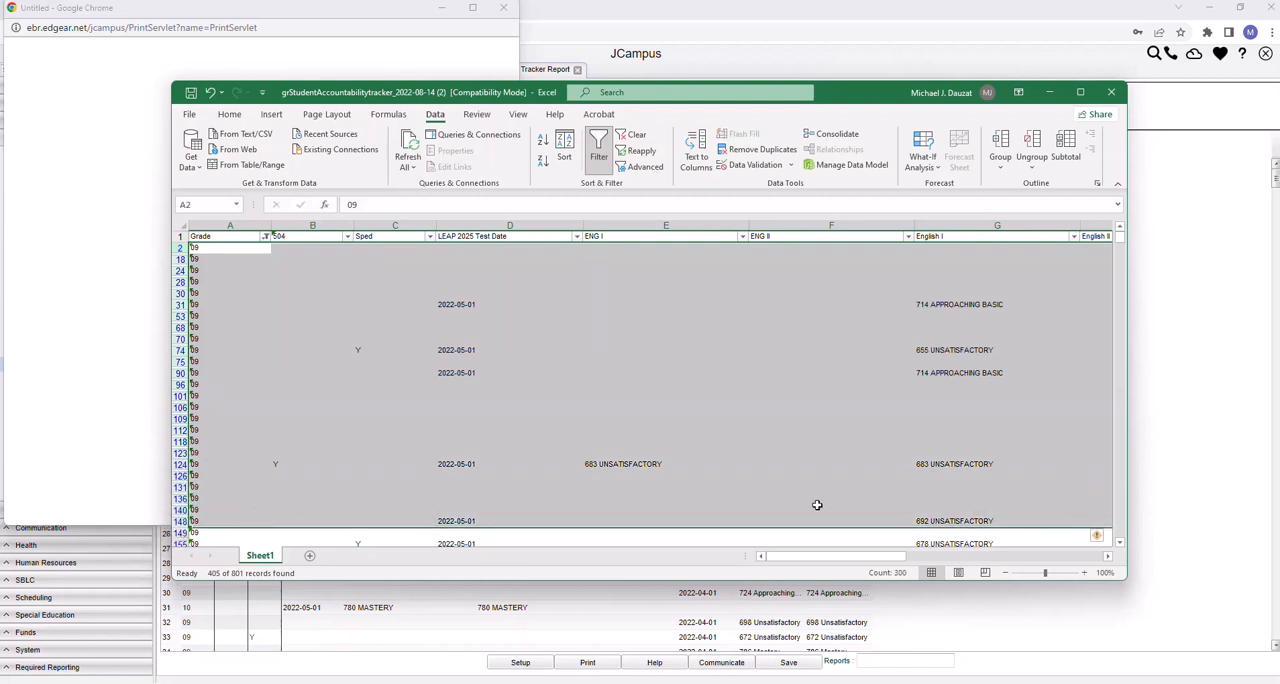
left_click_drag(910, 558, 1094, 537)
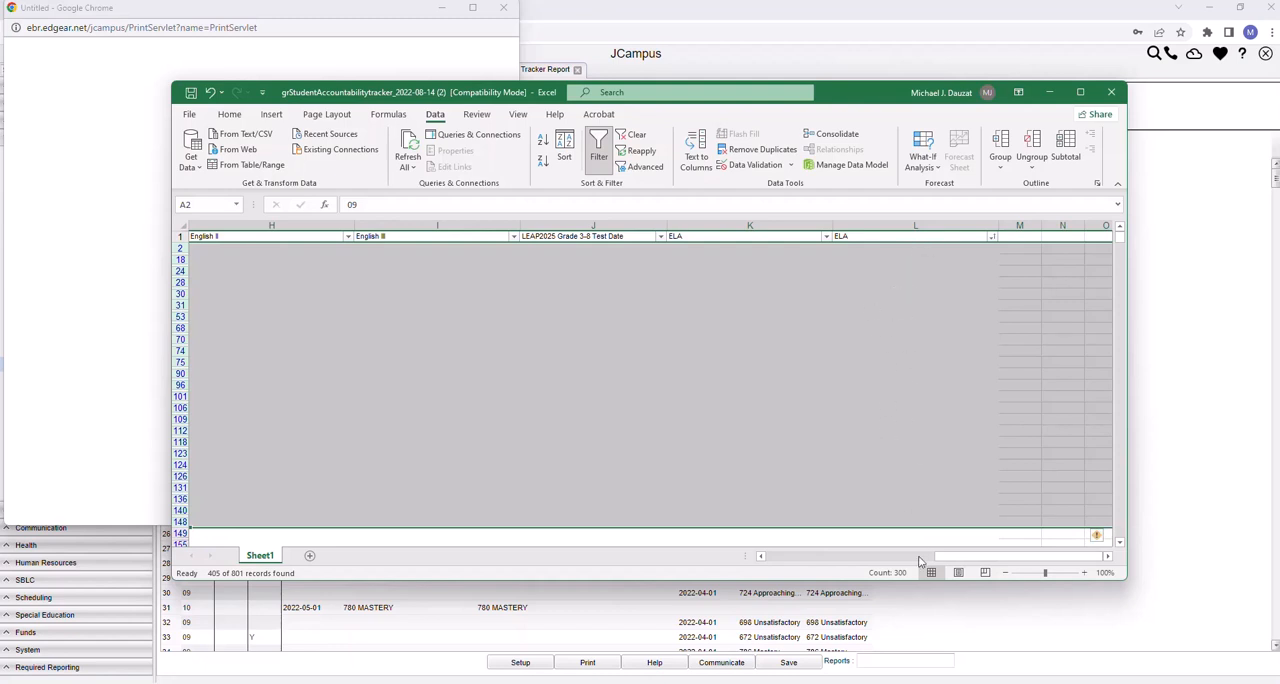
left_click_drag(950, 561, 788, 571)
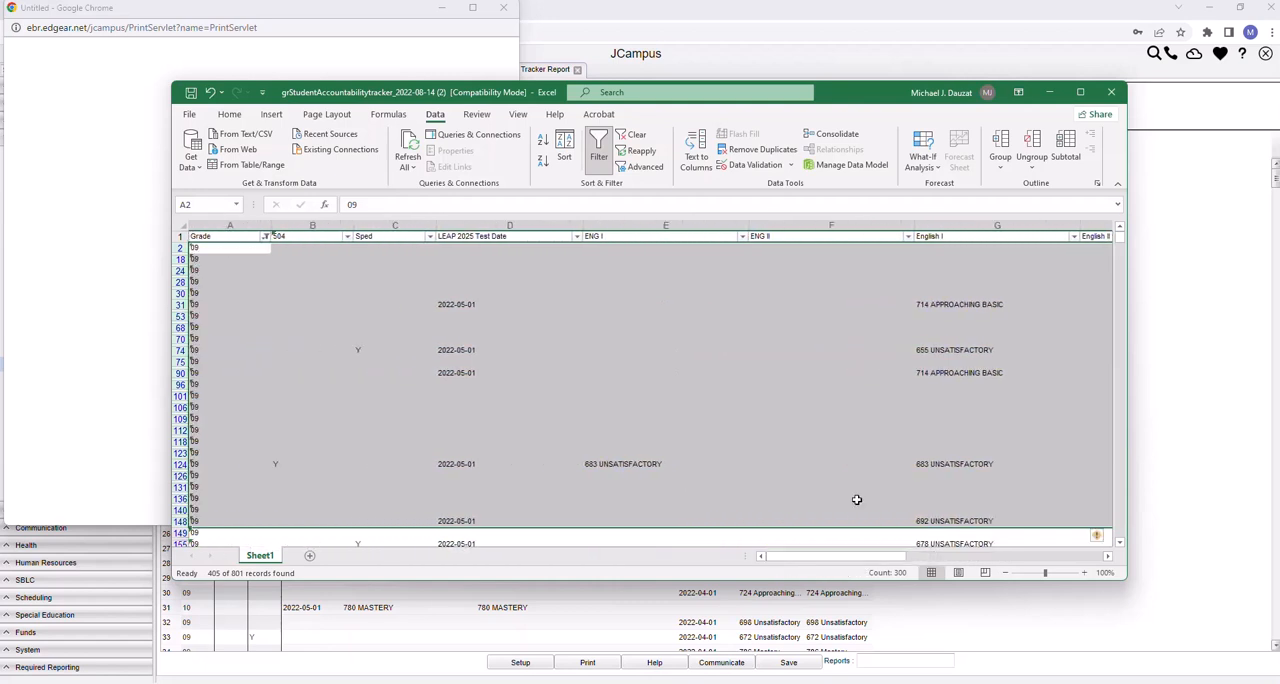
Check each English I score among the blank-ELA grade 09 rows: G31, G74, G90, G124, G148 and G155
left_click(925, 306)
left_click(931, 351)
left_click(936, 374)
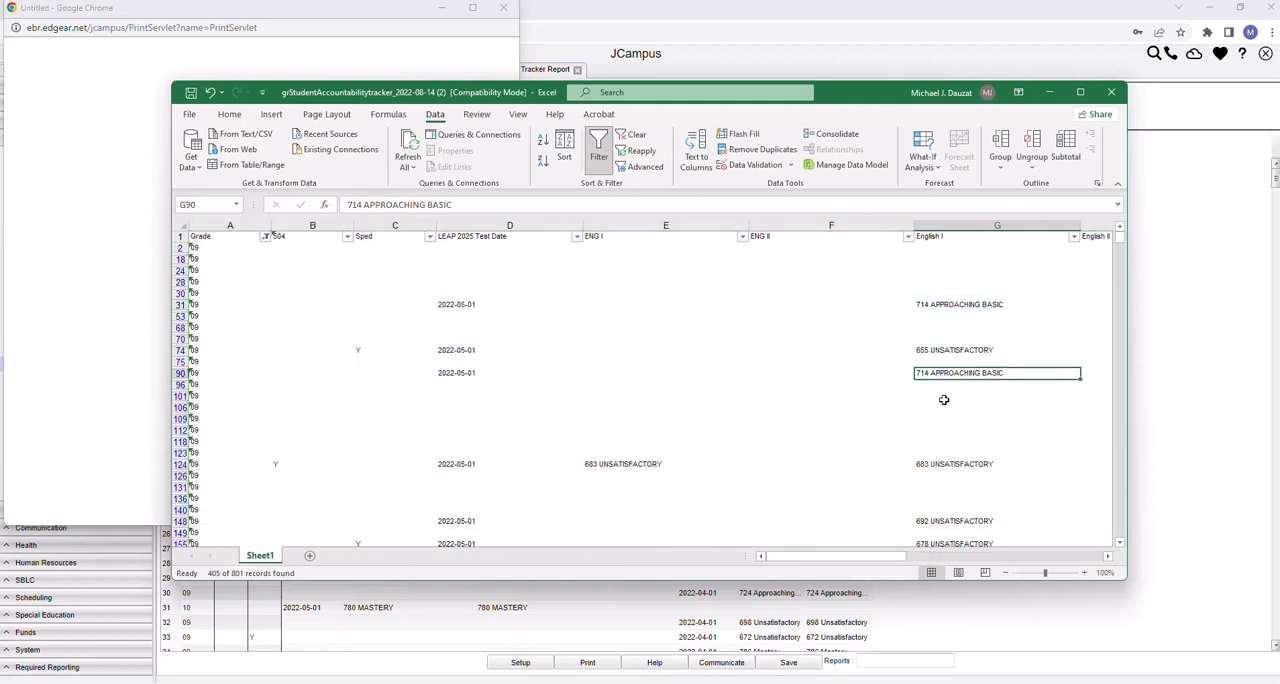
left_click(944, 465)
left_click(955, 524)
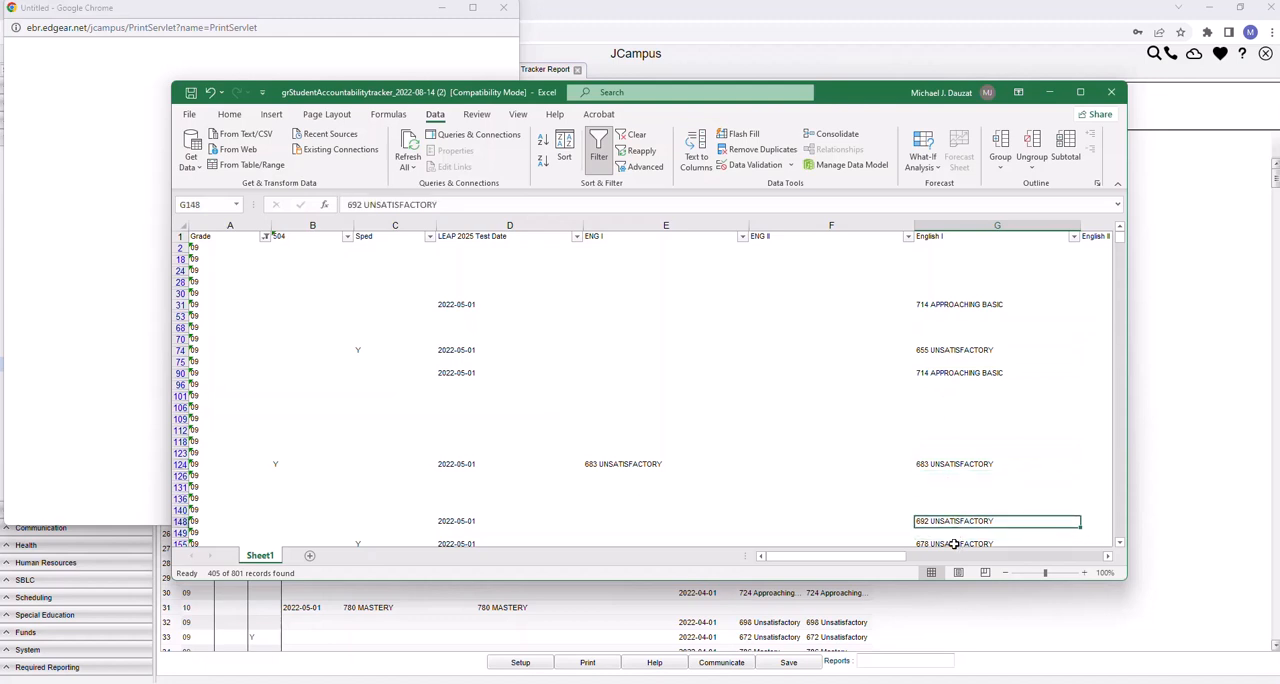
left_click(955, 544)
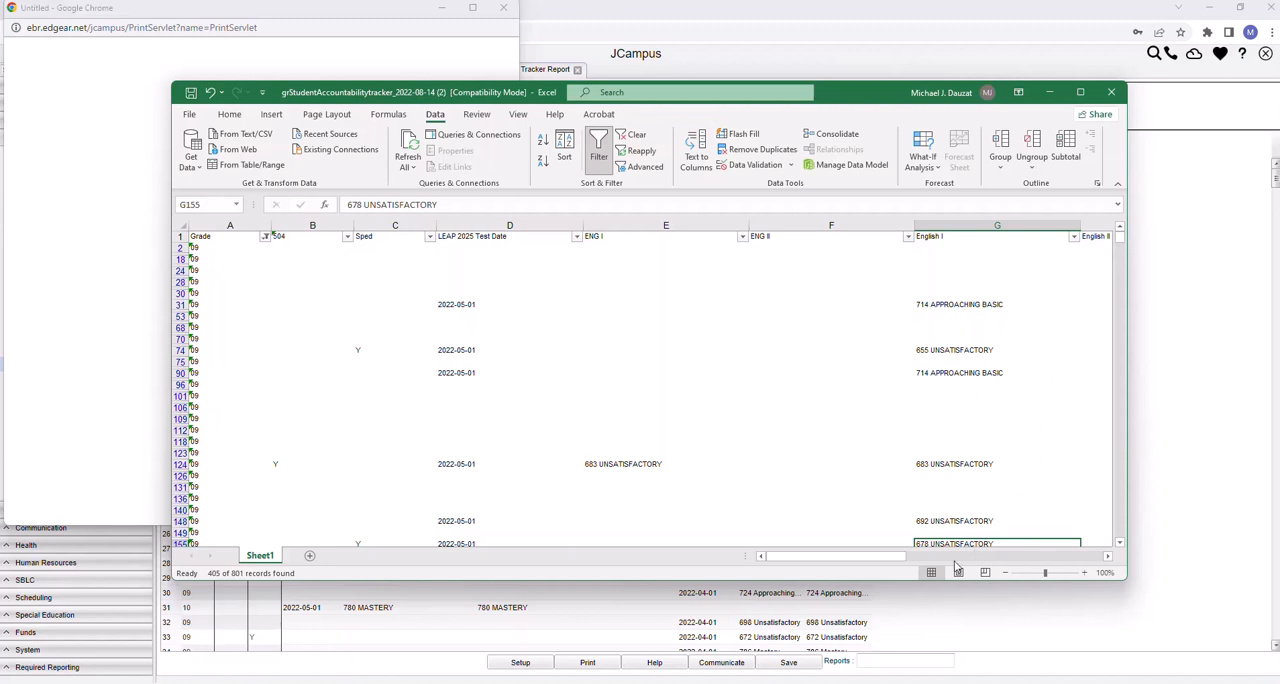
Select the second ELA column's cells from L2 downward and compare those rows with their English I scores
left_click_drag(862, 563, 1036, 536)
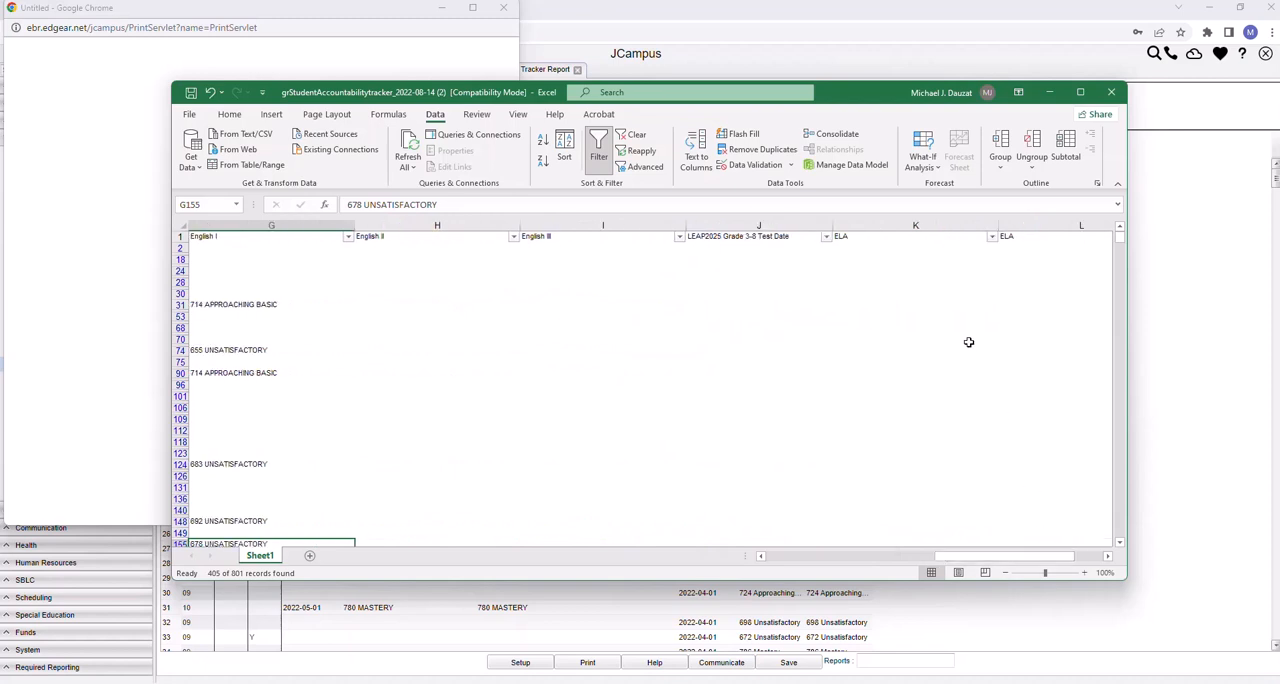
left_click(1012, 257)
mouse_move(1012, 257)
left_mouse_down()
mouse_move(1038, 545)
mouse_move(1006, 315)
mouse_move(1051, 543)
mouse_move(1007, 559)
mouse_move(797, 561)
left_mouse_up()
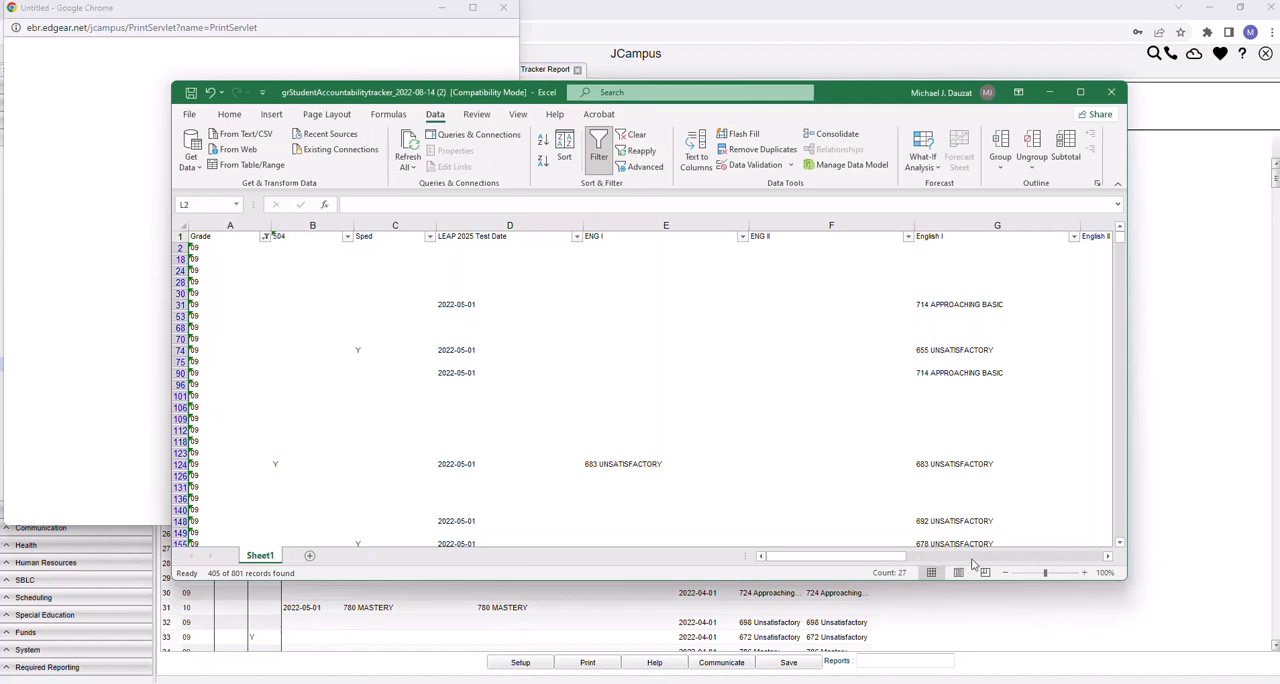
Sort the grade 09 rows Z to A by the English I column
left_click_drag(862, 557, 914, 518)
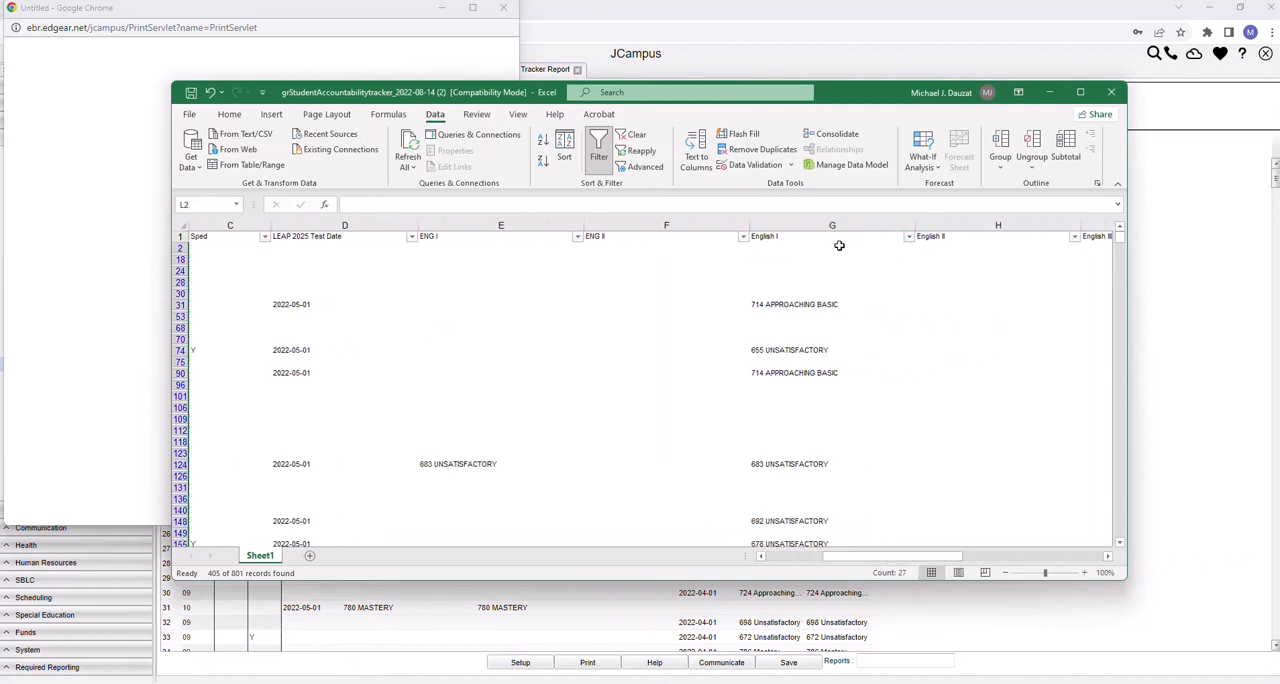
left_click(908, 237)
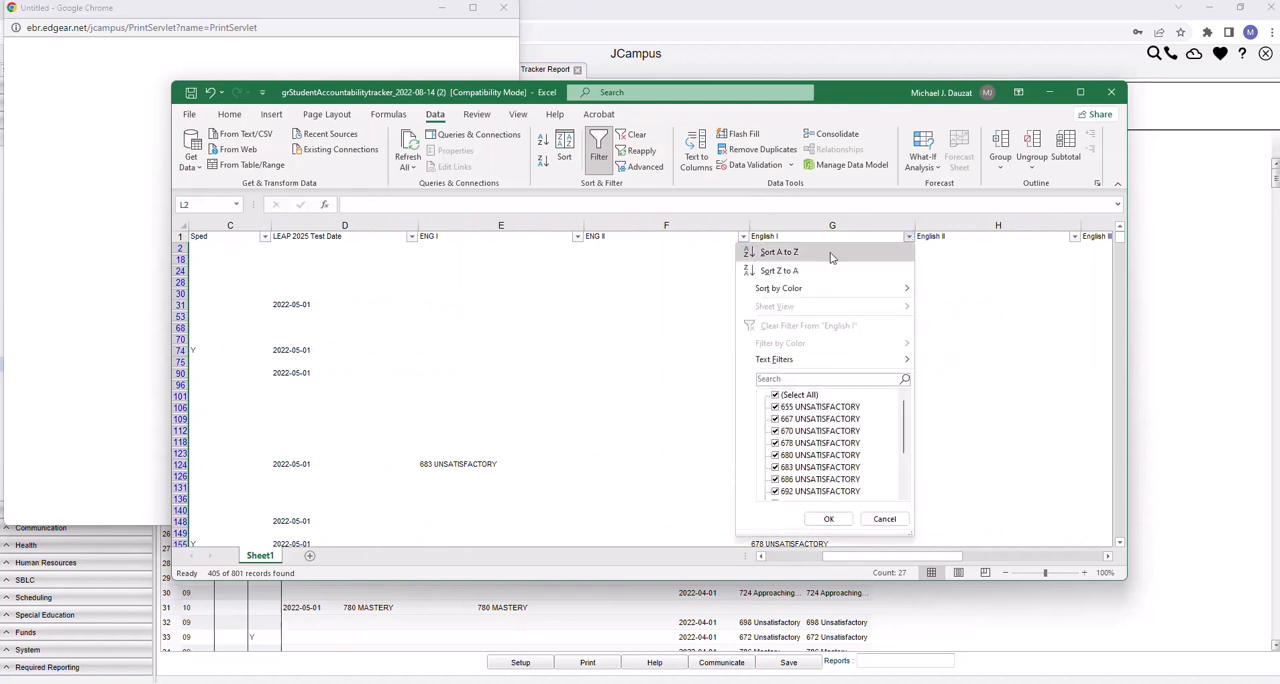
left_click(783, 272)
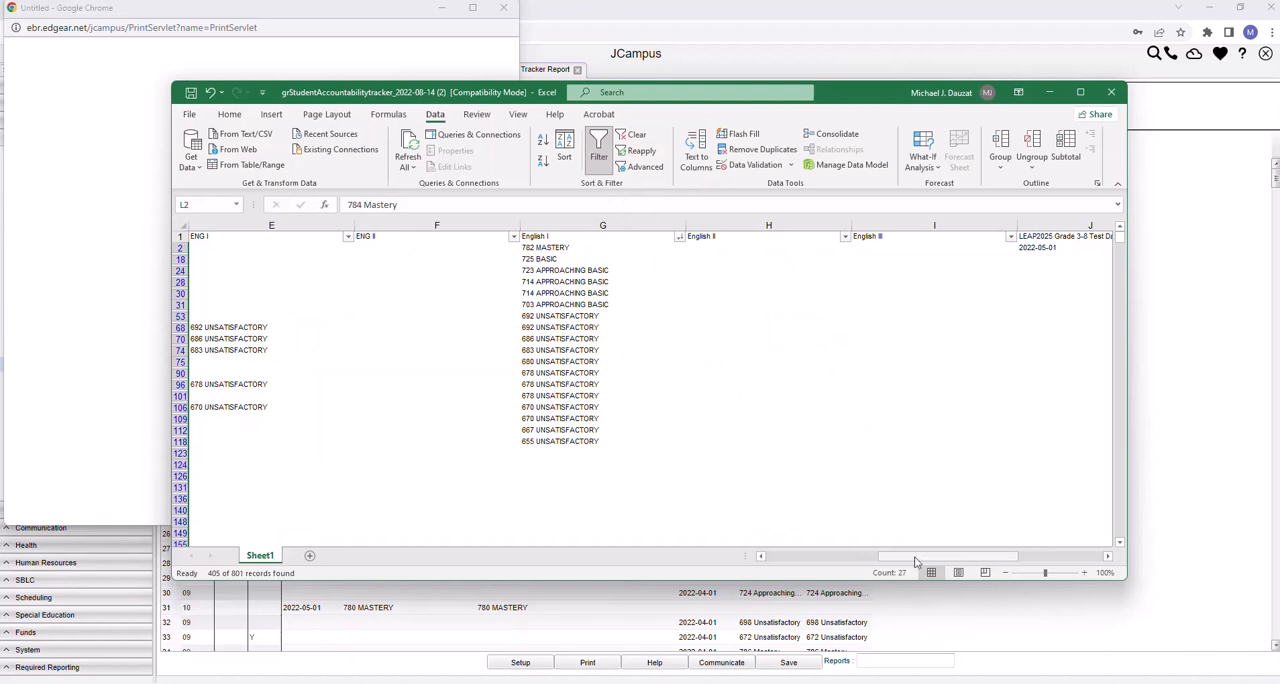
Select all English I scores in G2:G118, then only those at Approaching Basic or below, G24:G118
left_click_drag(914, 558, 743, 572)
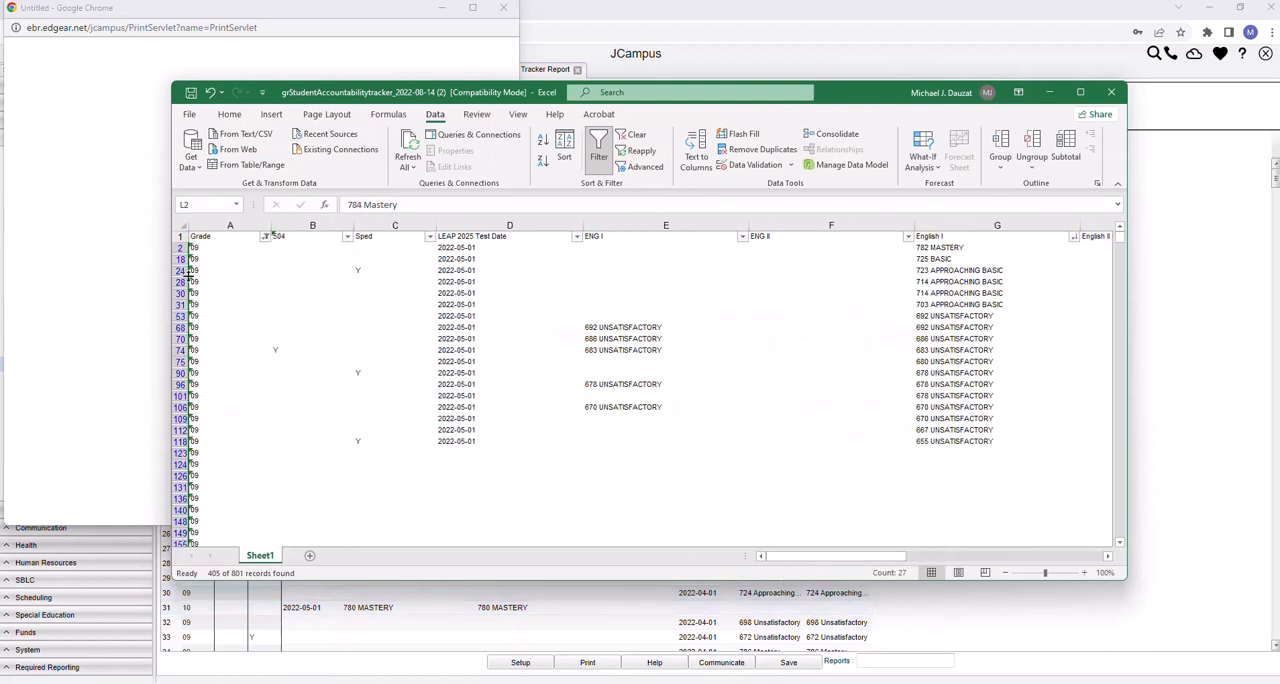
left_click_drag(938, 247, 948, 438)
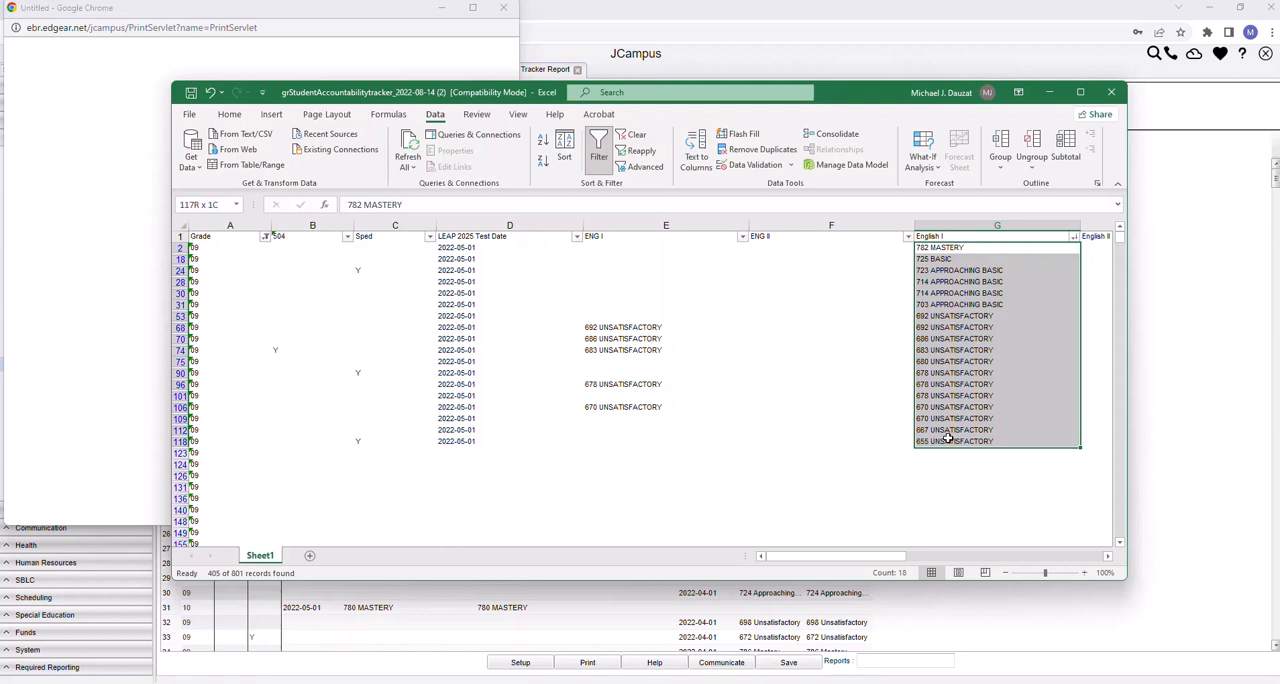
left_click_drag(948, 437, 948, 437)
left_click_drag(953, 270, 969, 437)
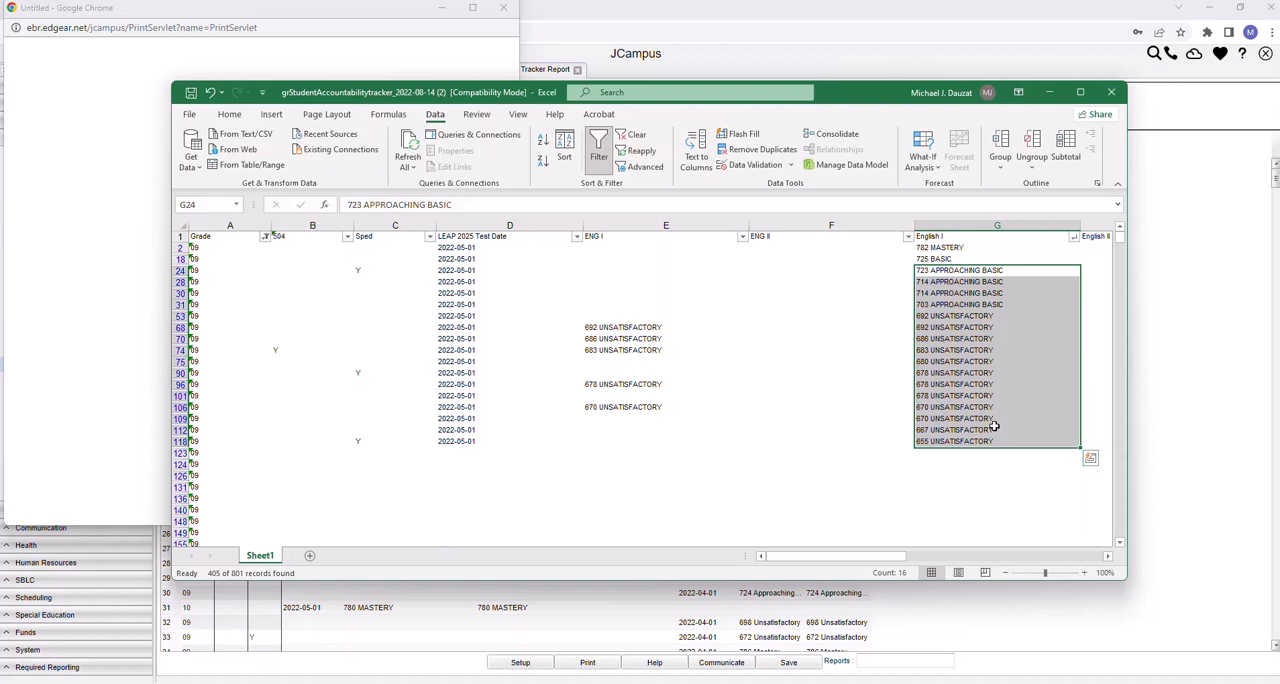
Sort the grade 09 rows Z to A by the second ELA column (column L)
left_click_drag(811, 560, 811, 560)
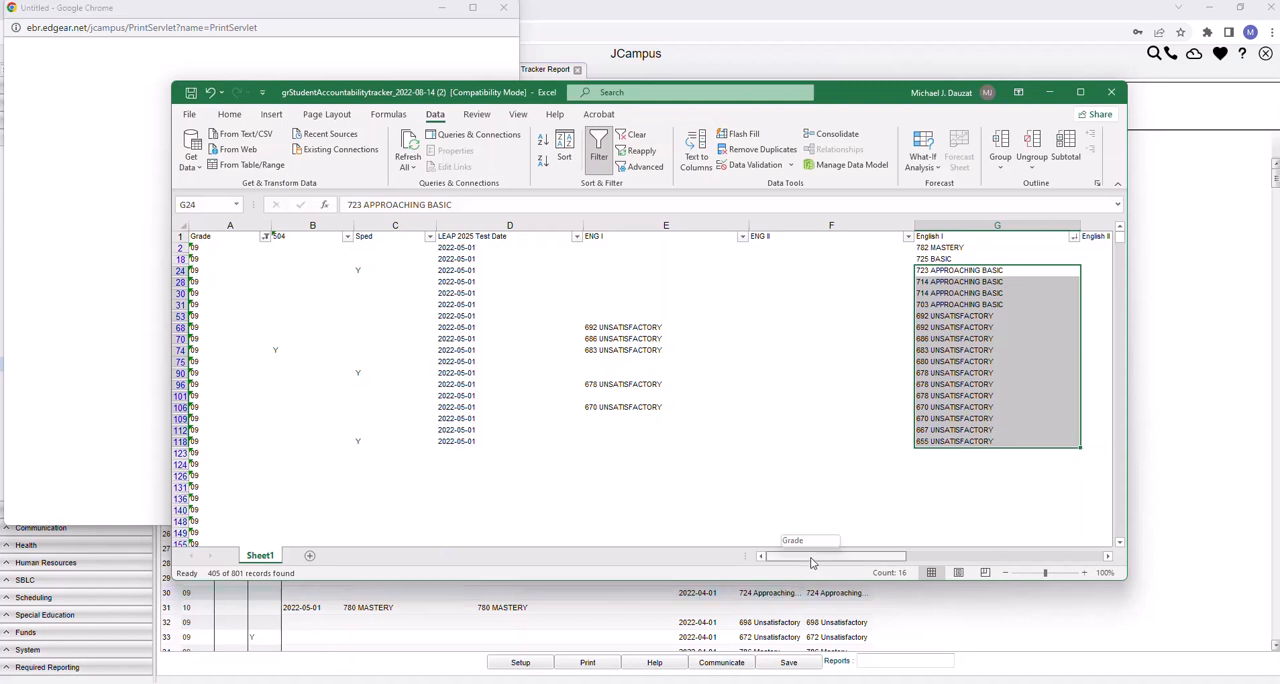
left_click(1073, 237)
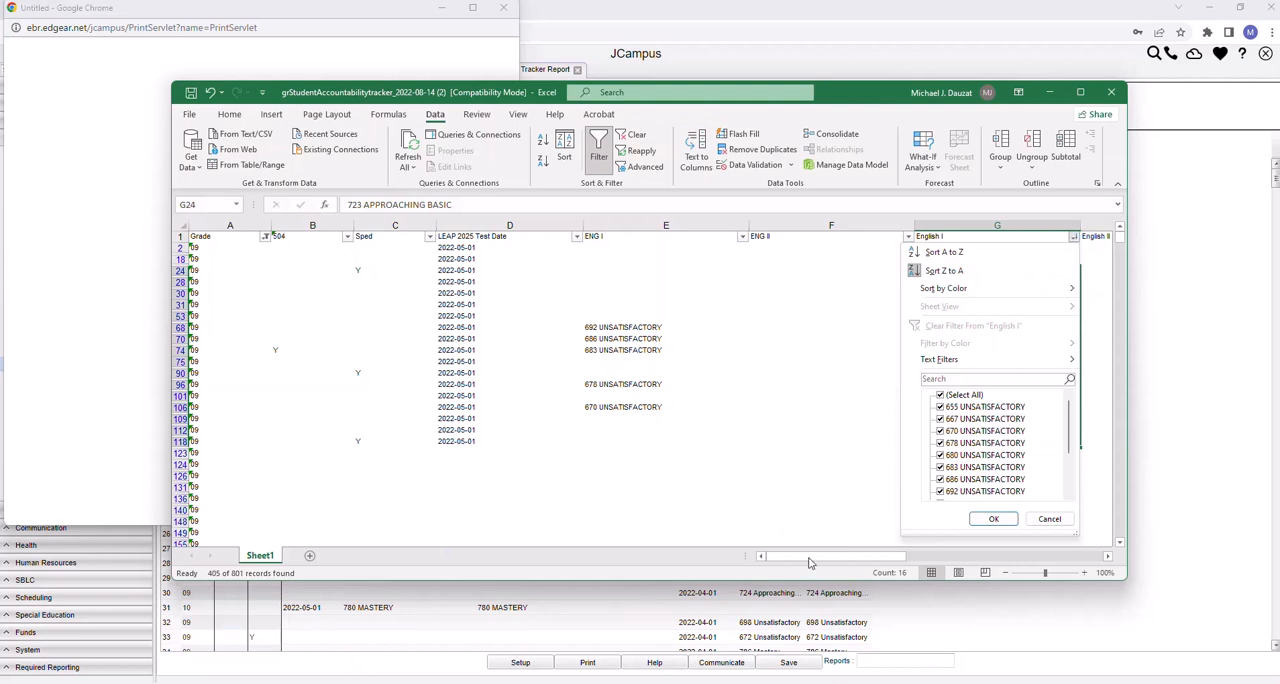
left_click_drag(845, 558, 1016, 546)
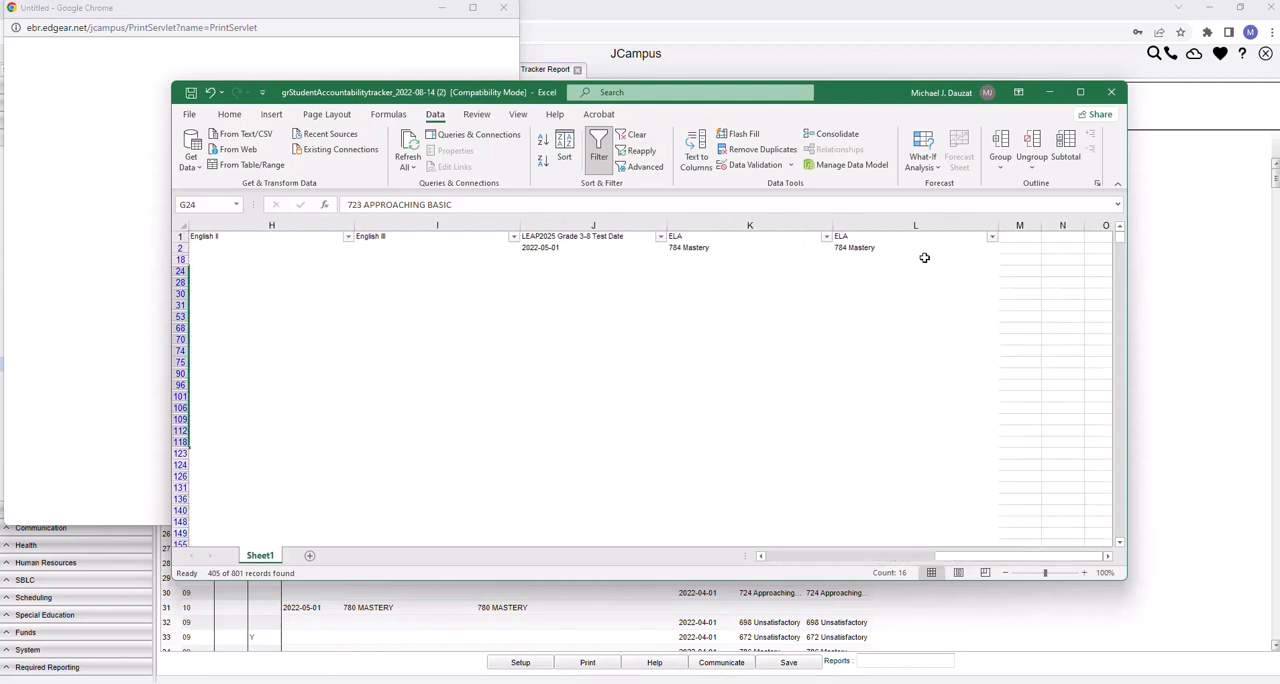
left_click(991, 238)
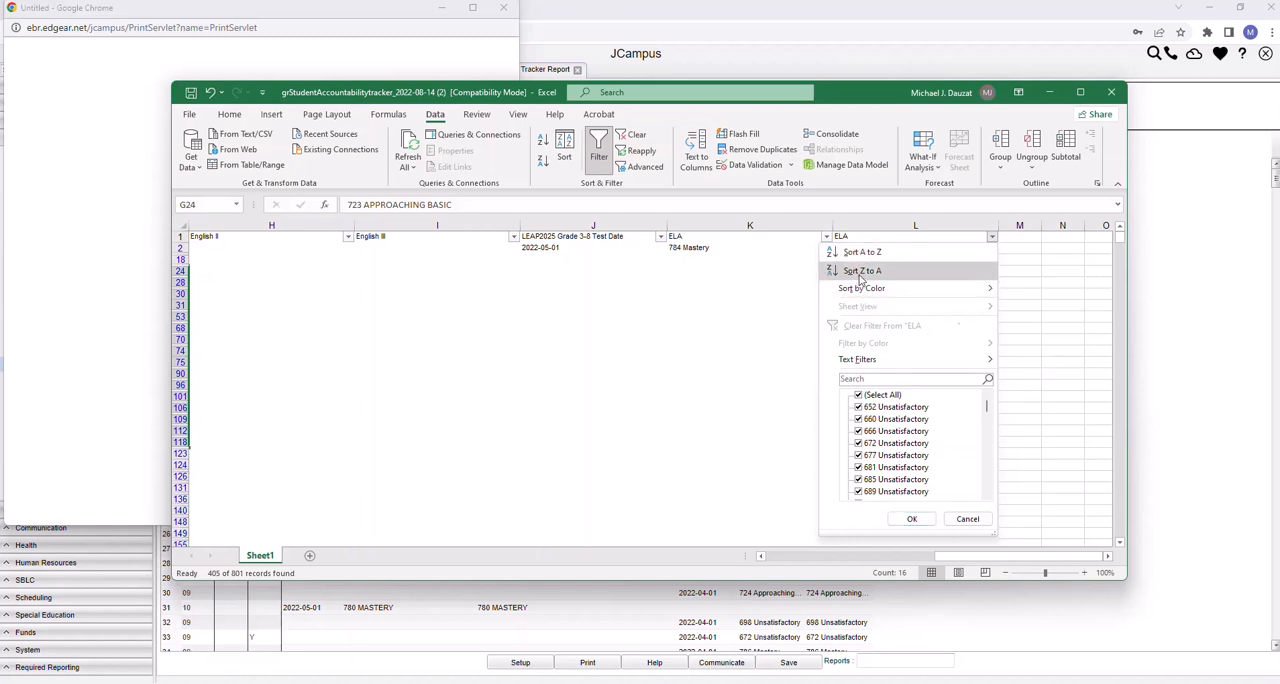
left_click(858, 271)
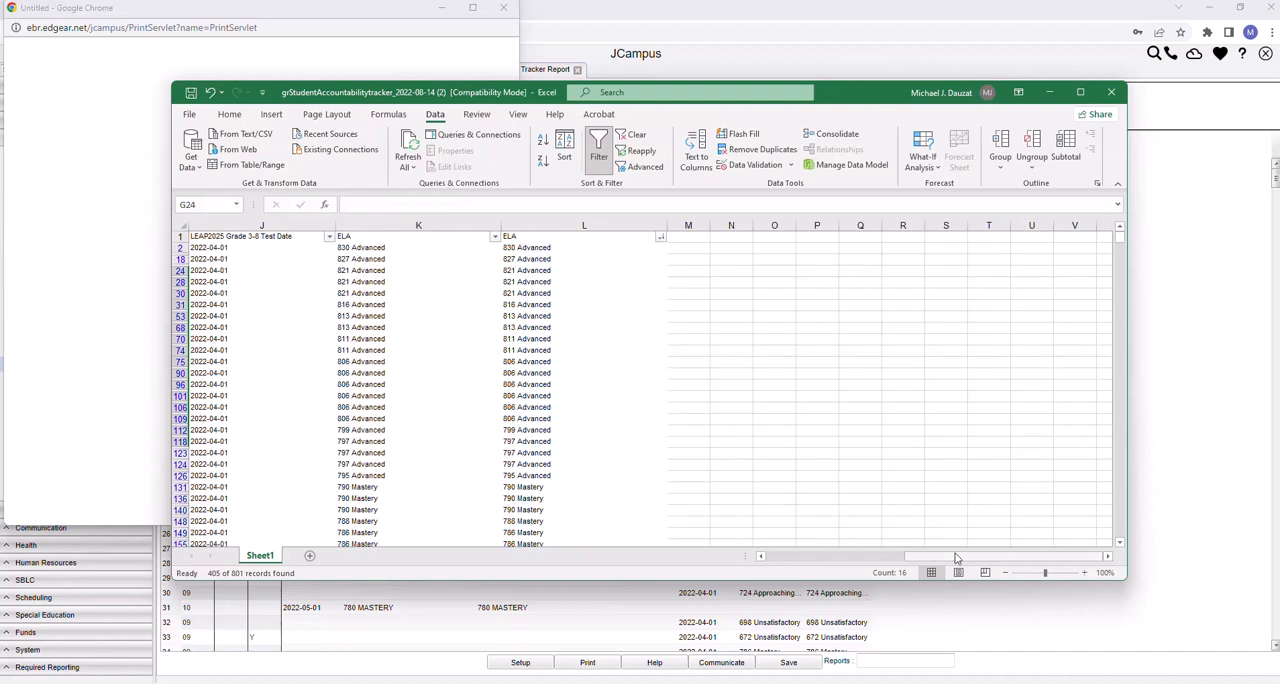
Select the Advanced through Basic scores in the second ELA column, L2:L583
left_click_drag(955, 558, 912, 559)
left_click_drag(864, 247, 874, 475)
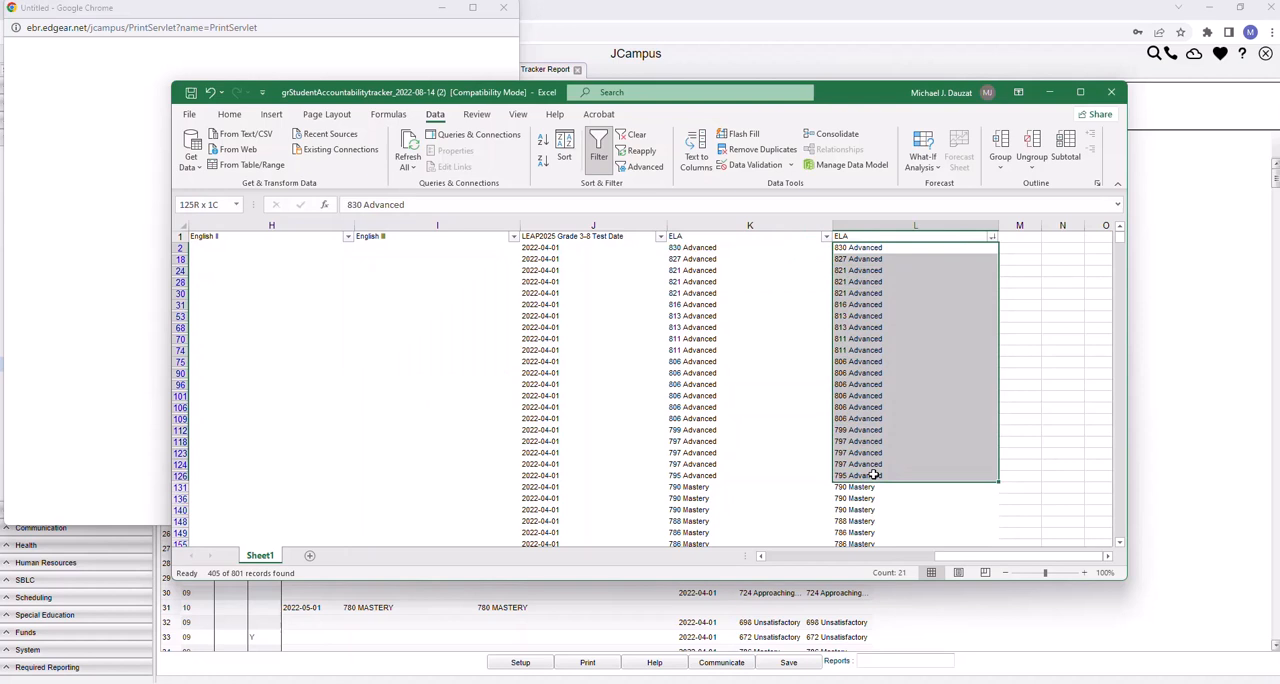
left_click_drag(874, 475, 883, 441)
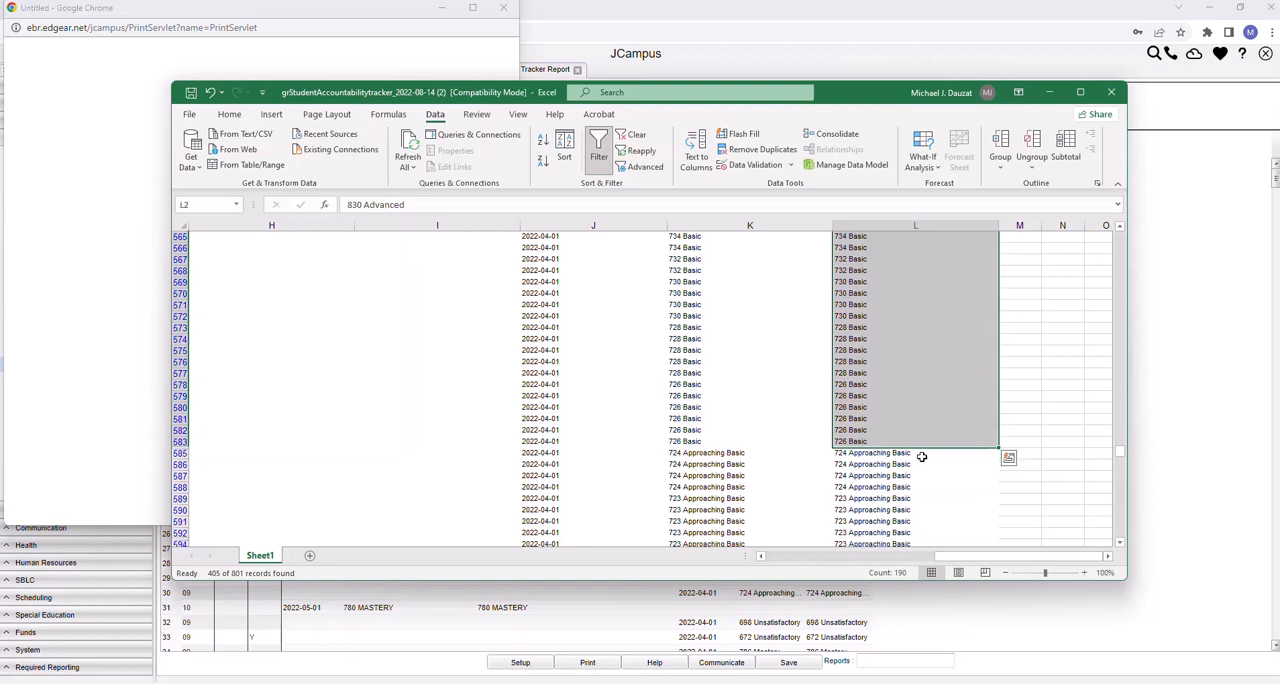
Select the Approaching Basic and Unsatisfactory ELA scores, L585:L726, and check the English I scores in the rows below them
left_click(892, 455)
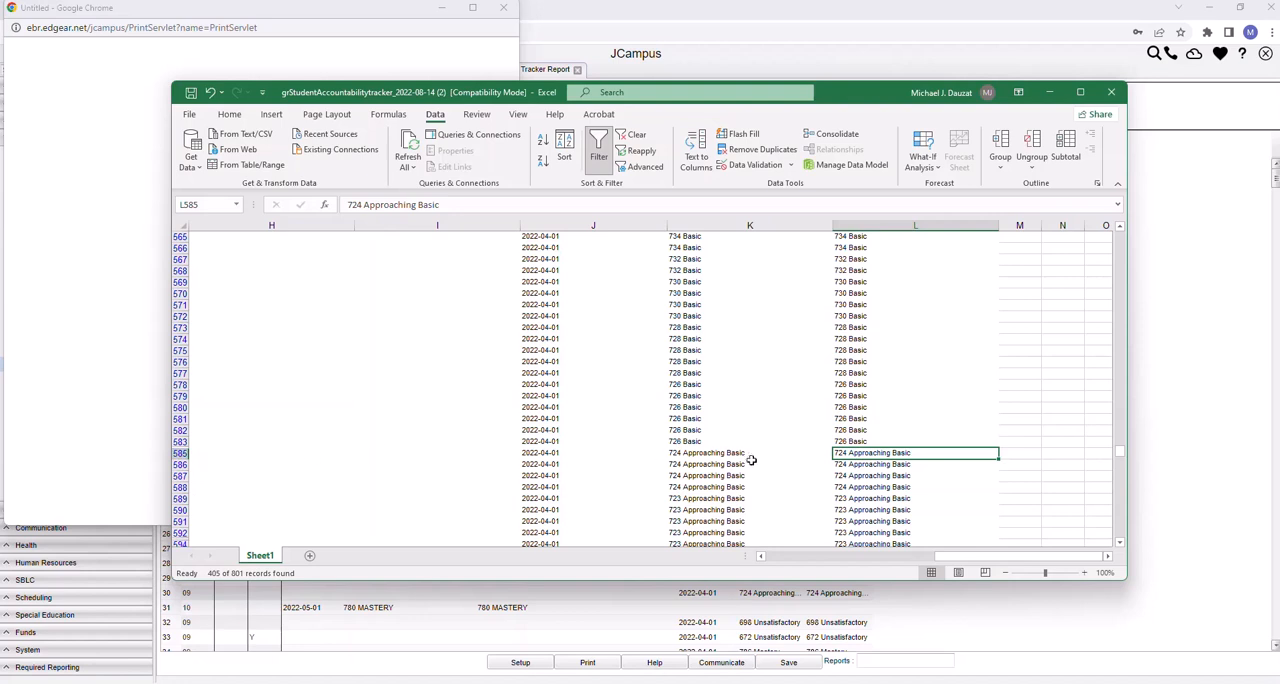
left_click_drag(857, 454, 897, 438)
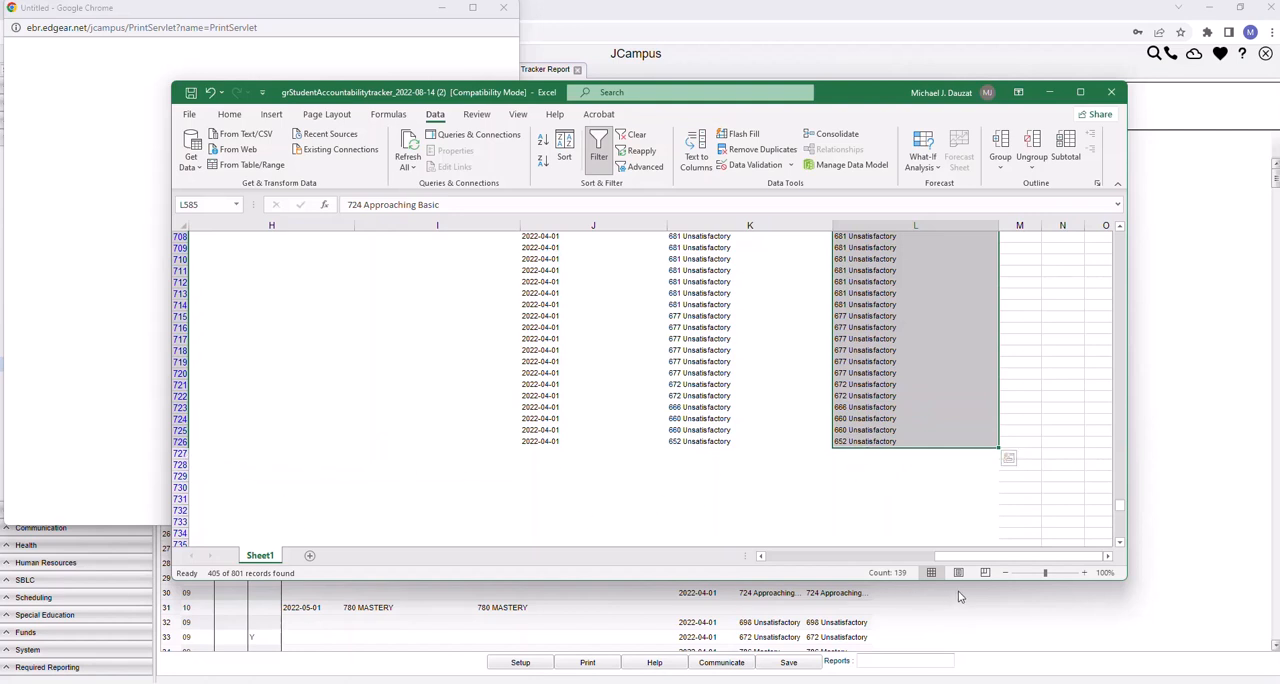
mouse_move(968, 562)
left_mouse_down()
mouse_move(880, 567)
mouse_move(949, 568)
left_mouse_up()
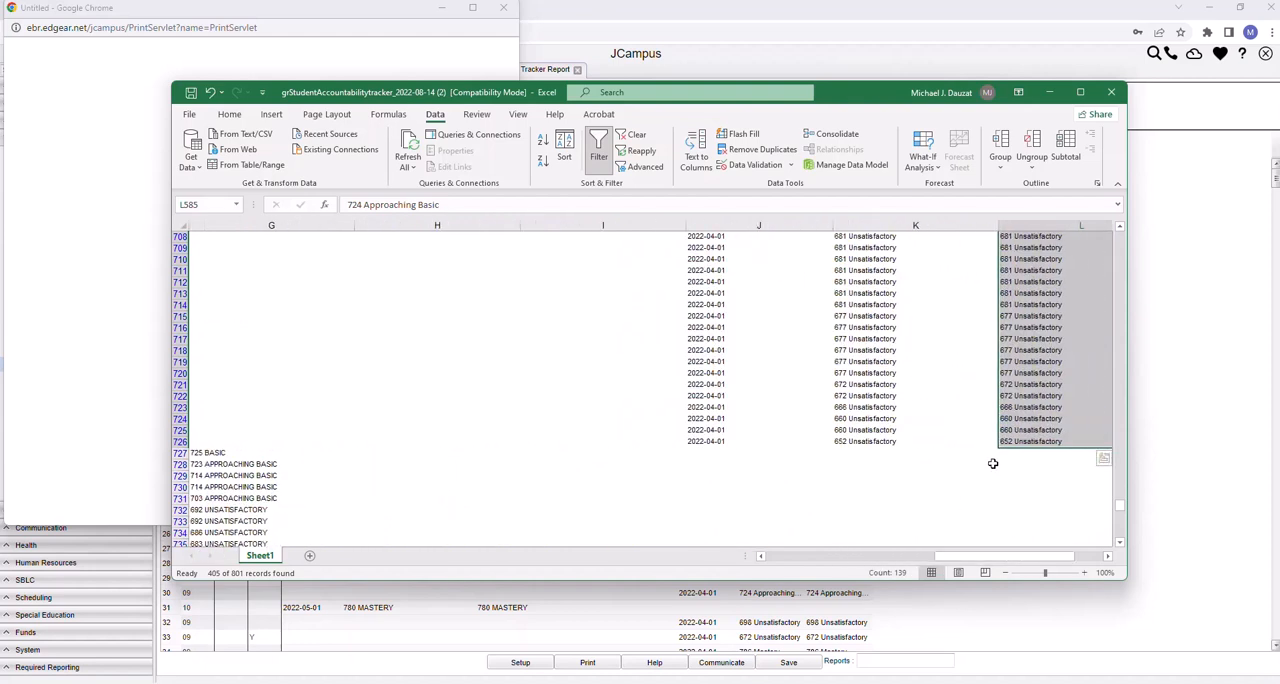
Select the rows with only English I scores, 727 to 743, then the remaining grade 09 rows, 744 to 802
left_click_drag(180, 453, 236, 395)
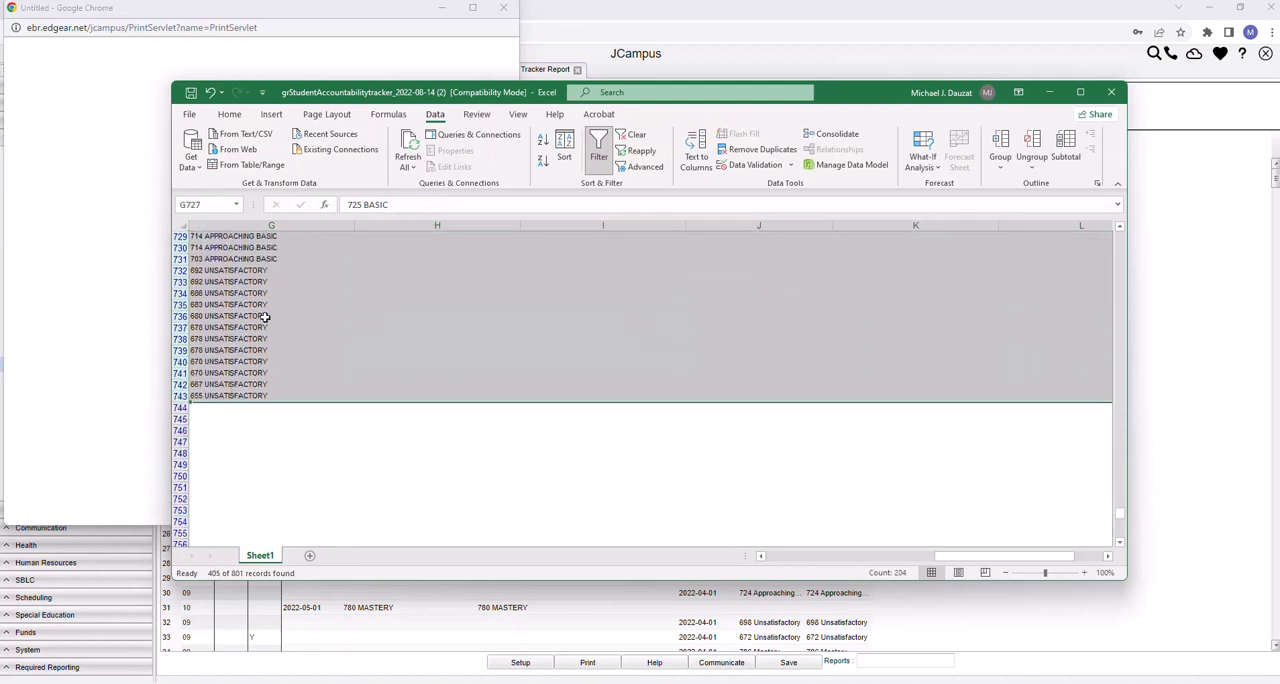
left_click_drag(958, 562, 766, 568)
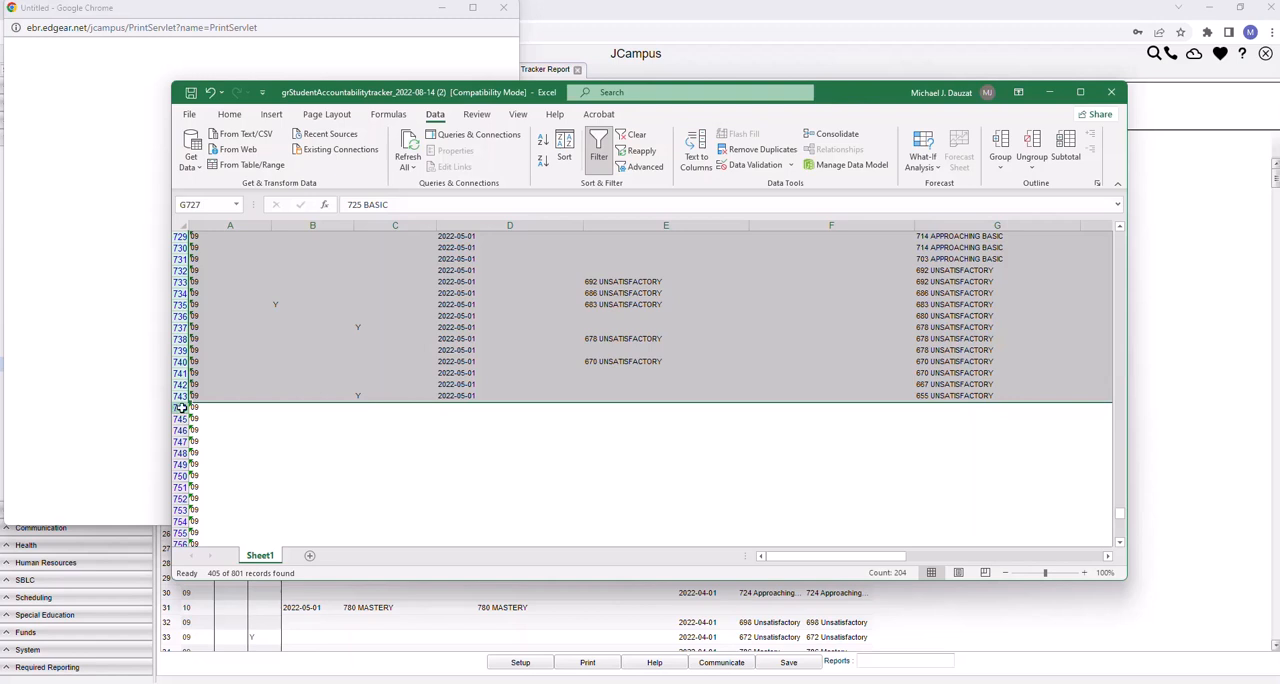
left_click_drag(181, 407, 217, 508)
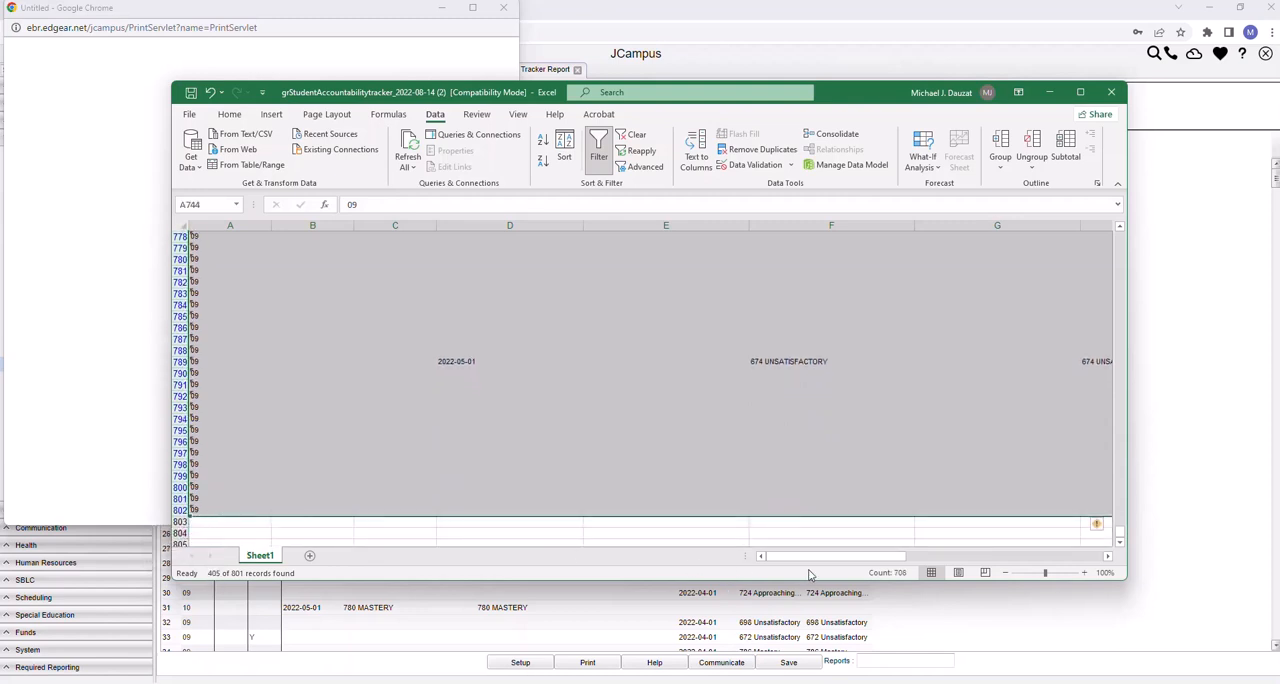
Examine grade 09 rows 744 to 802 across all columns for any English or ELA test scores
left_click_drag(813, 557, 1038, 560)
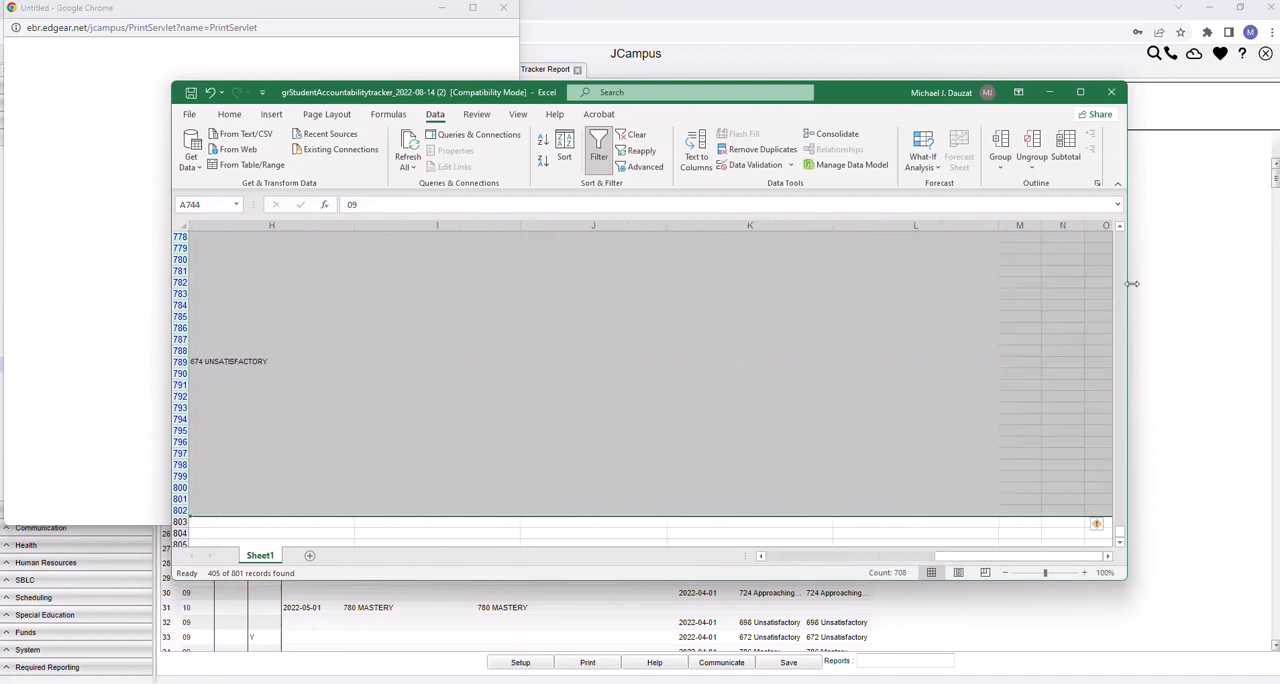
scroll(1120, 230, "up", 5)
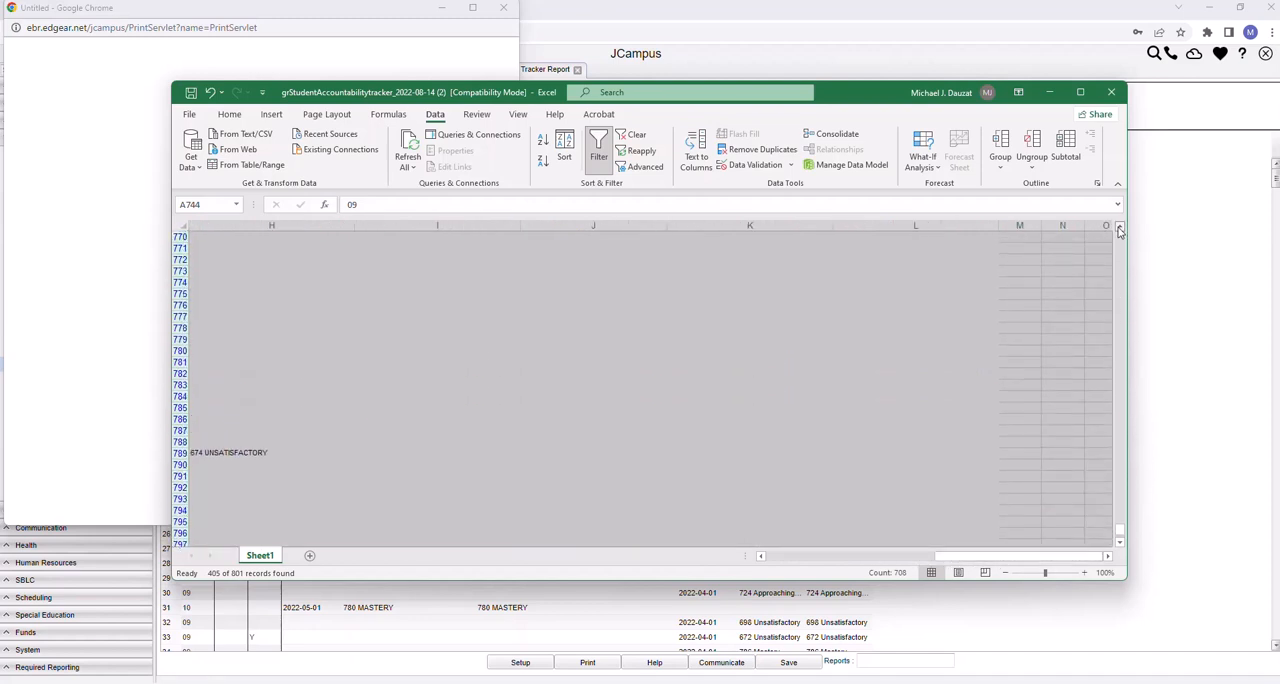
scroll(1120, 230, "up", 9)
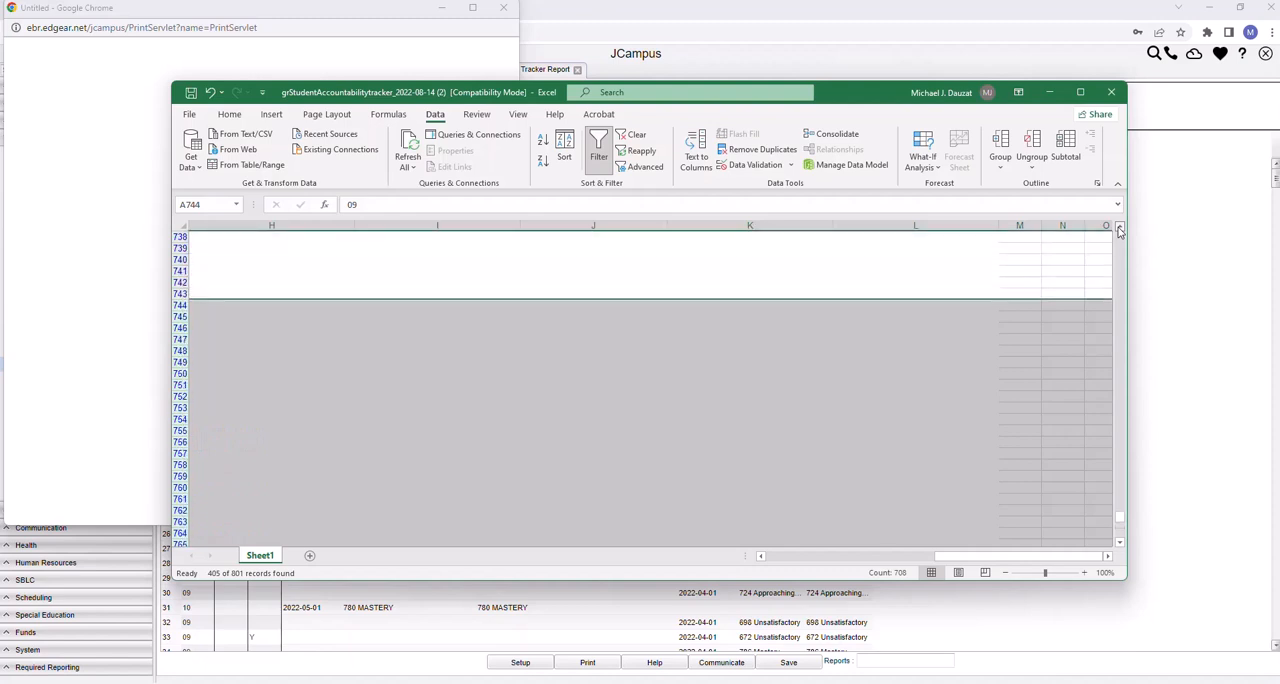
left_click_drag(1018, 565, 830, 570)
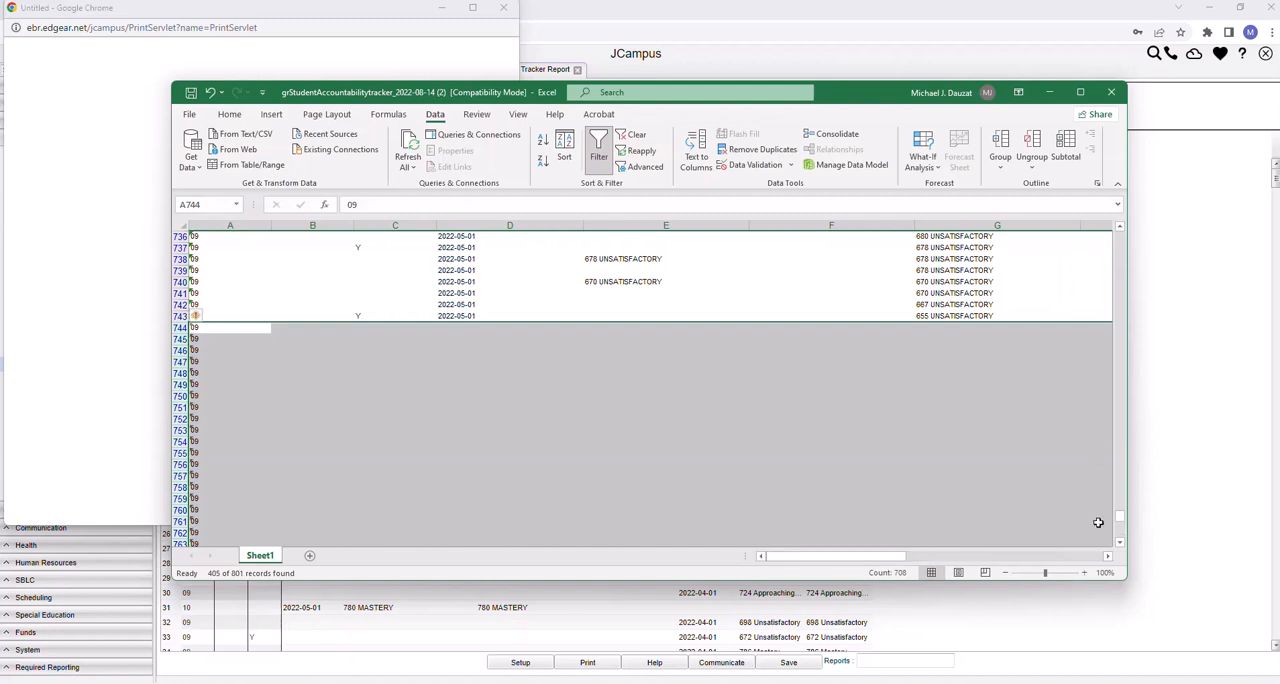
left_click_drag(1119, 517, 1120, 535)
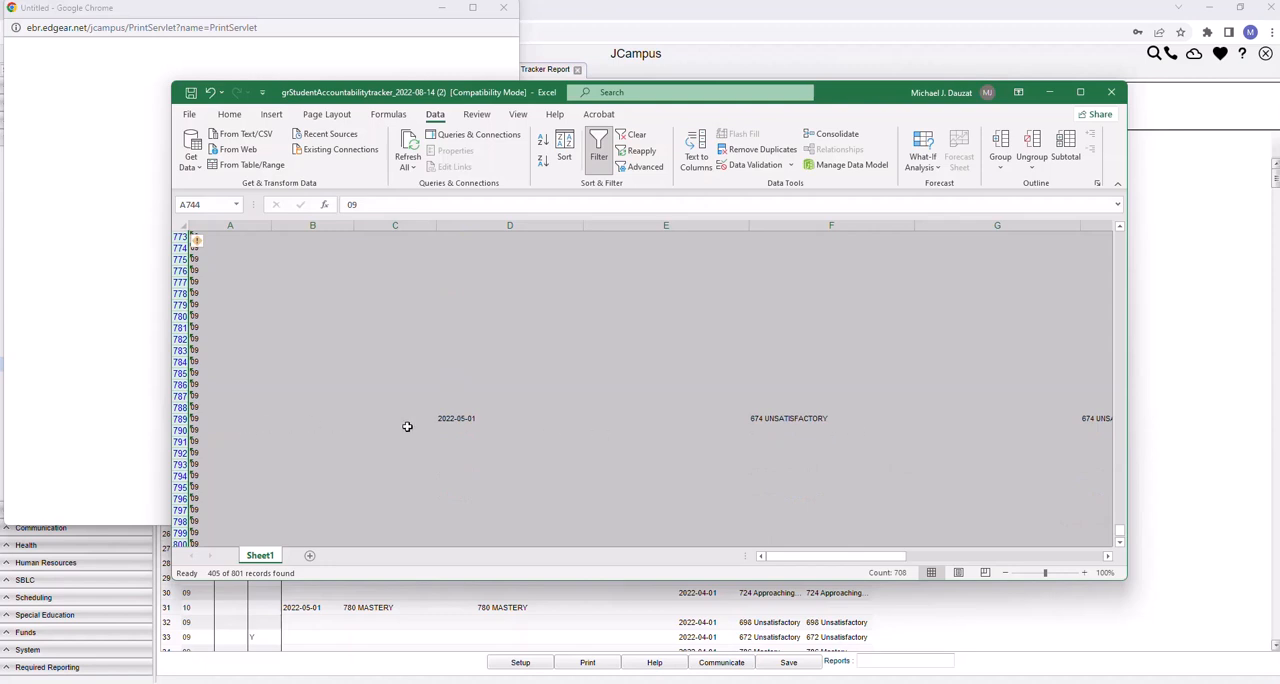
left_click_drag(806, 558, 920, 559)
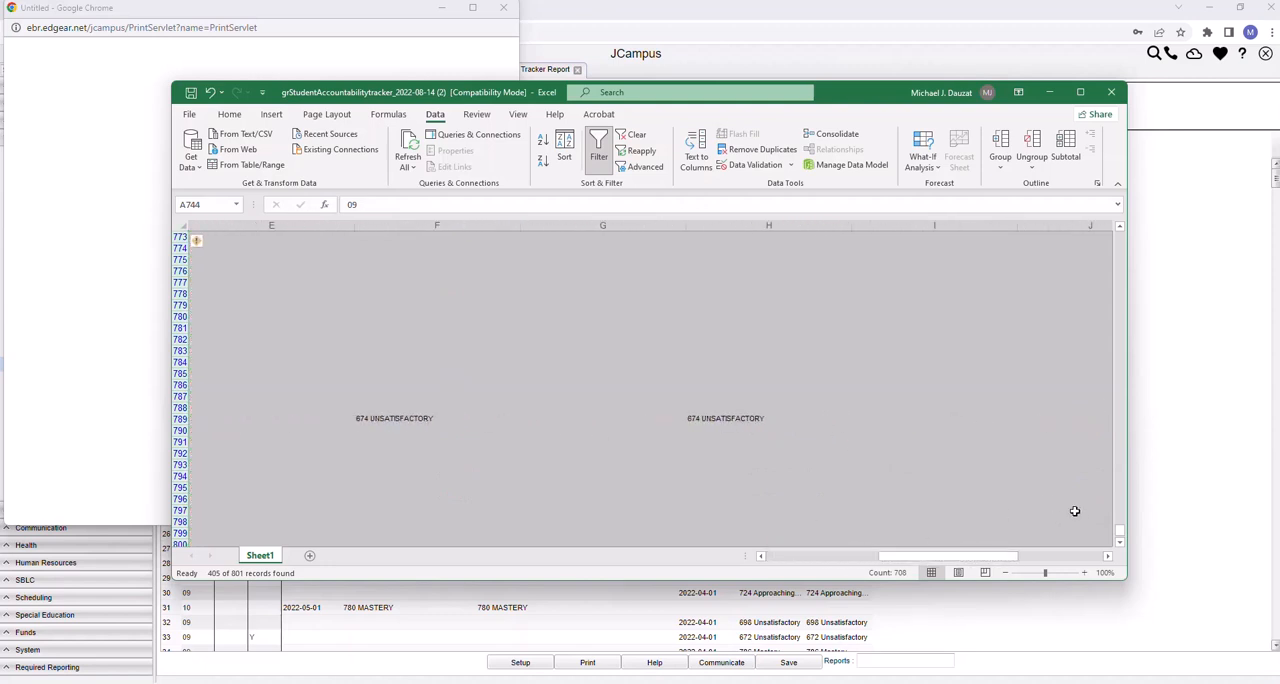
Change the Grade column filter to show only grade 10
left_click_drag(1117, 535, 1085, 230)
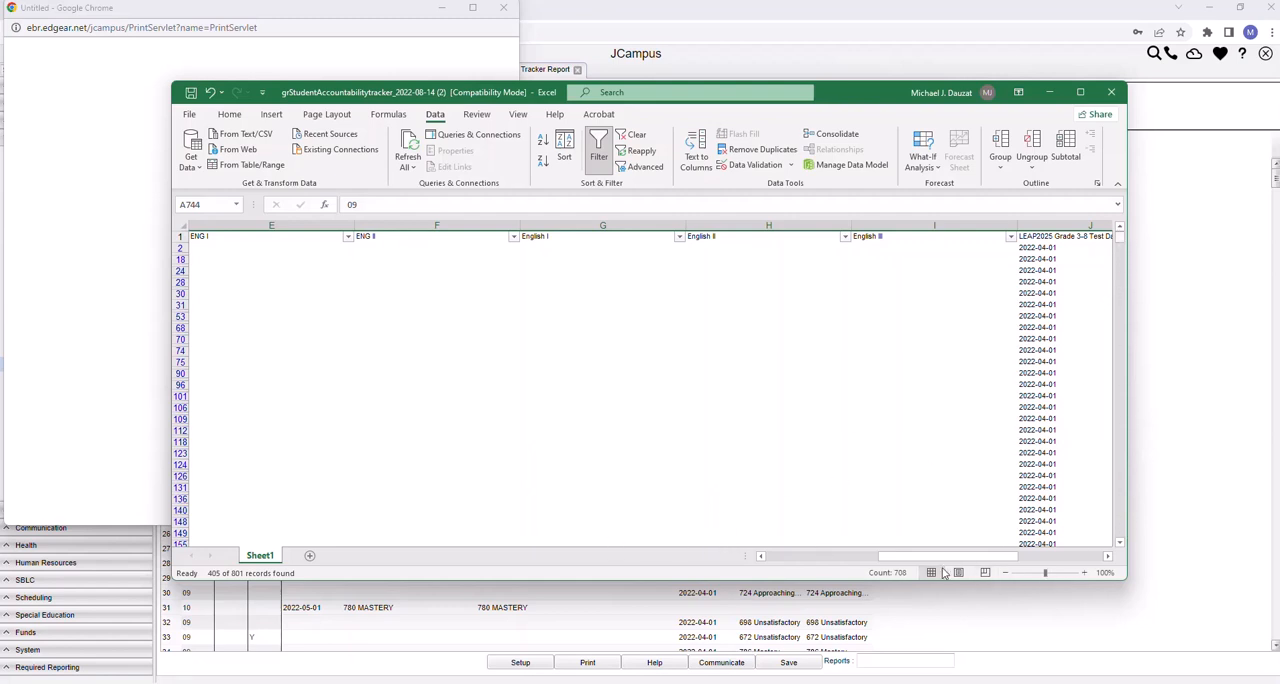
left_click_drag(932, 560, 811, 566)
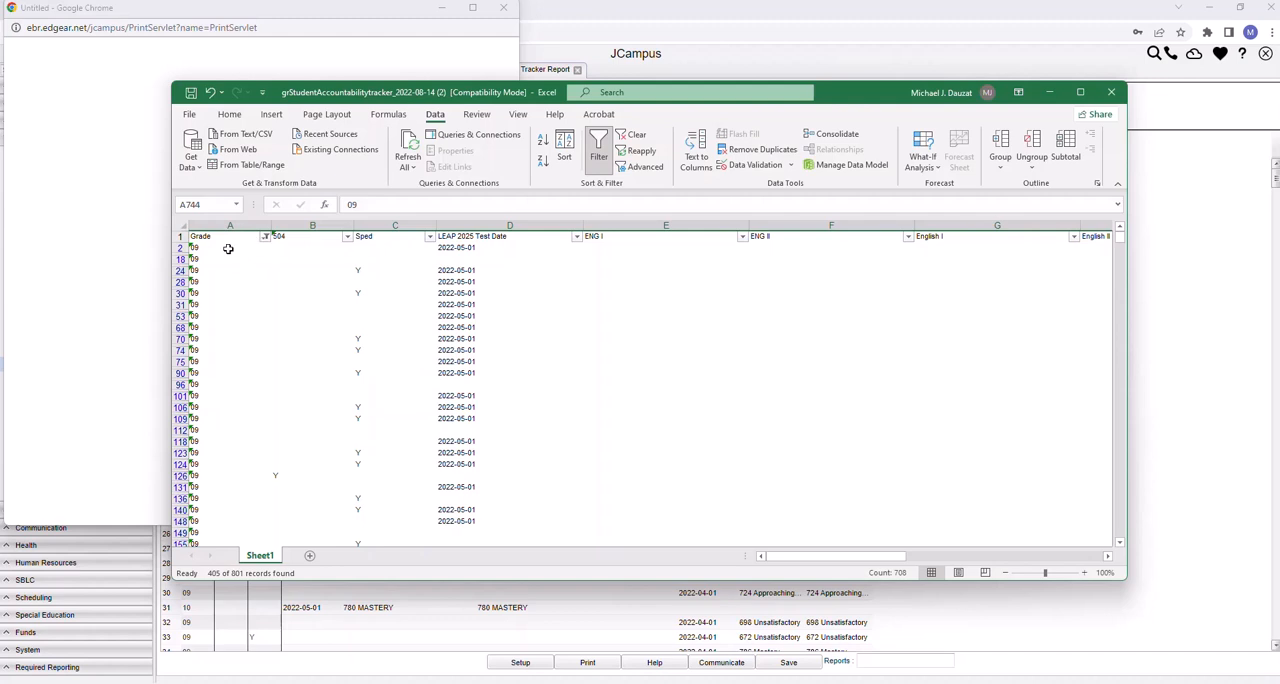
left_click(264, 238)
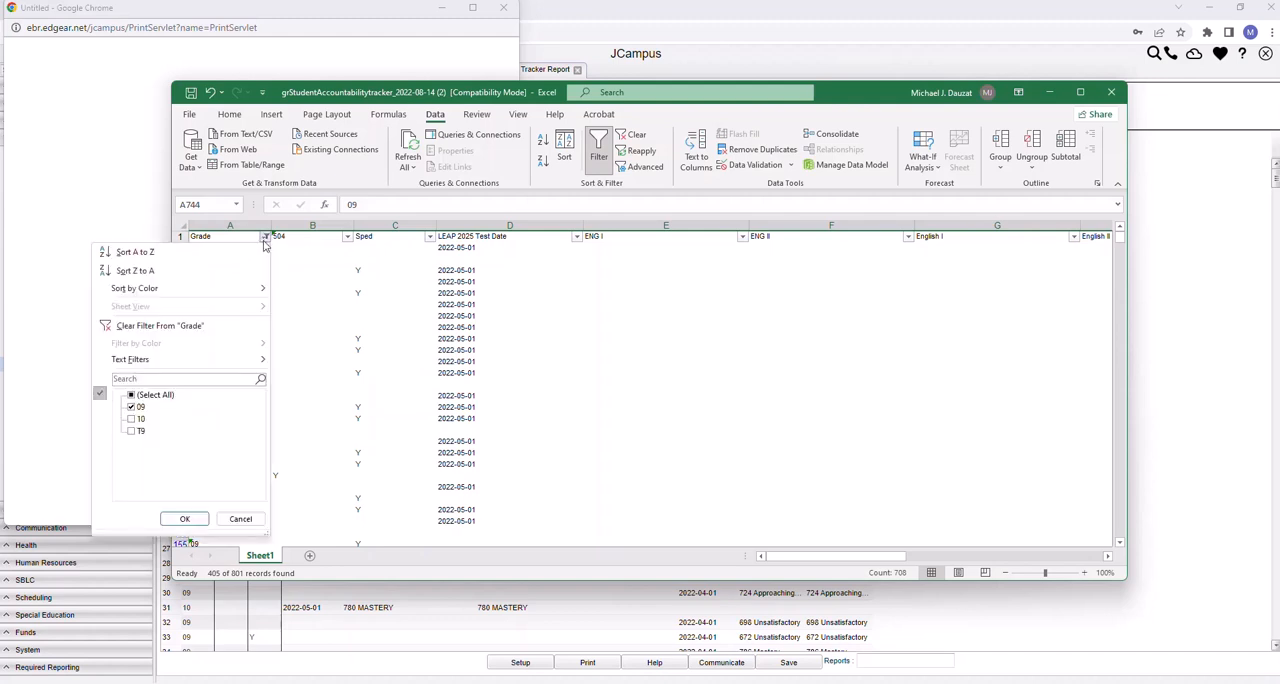
left_click(136, 410)
left_click(133, 419)
left_click(184, 518)
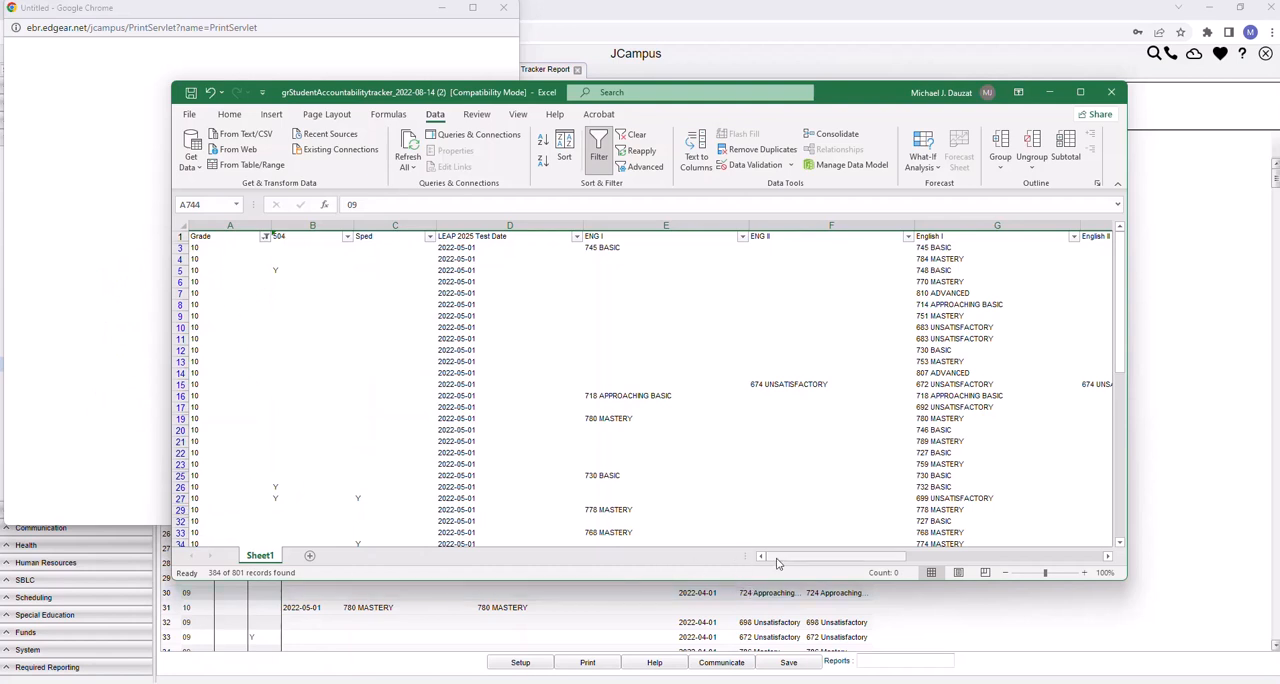
Check the grade 10 rows' English and ELA columns and sort these rows A to Z by English I
left_click_drag(790, 562, 870, 552)
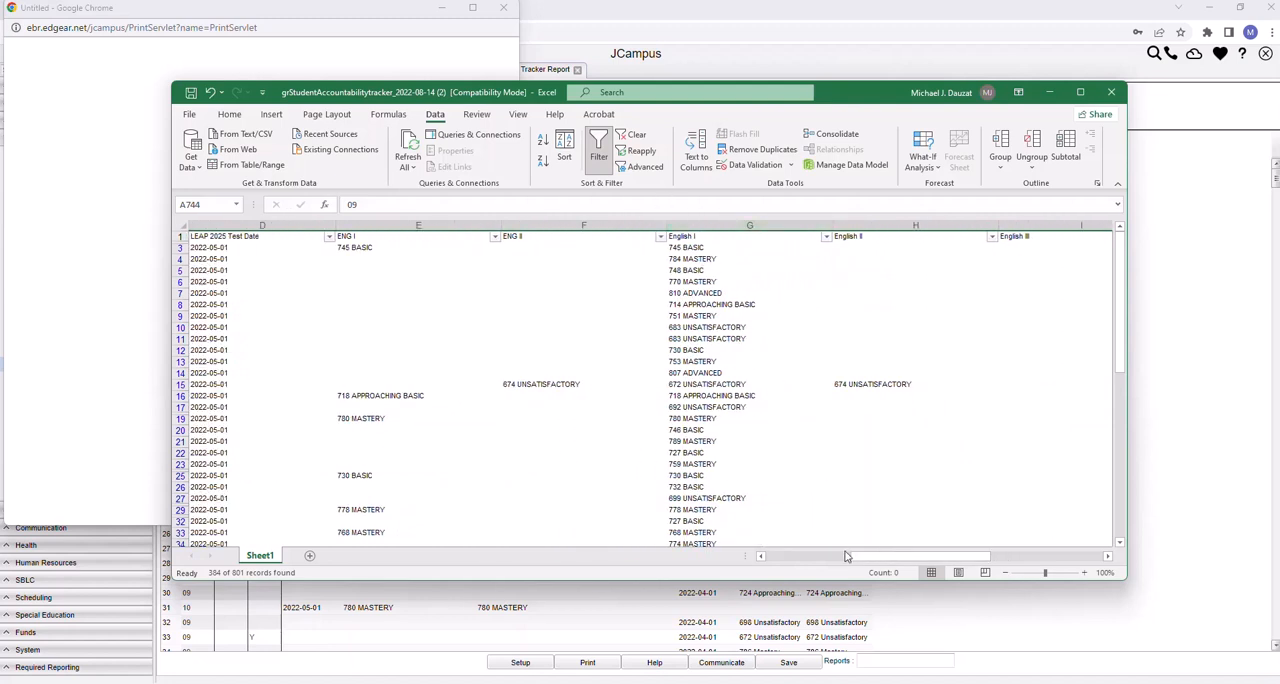
left_click_drag(873, 559, 991, 544)
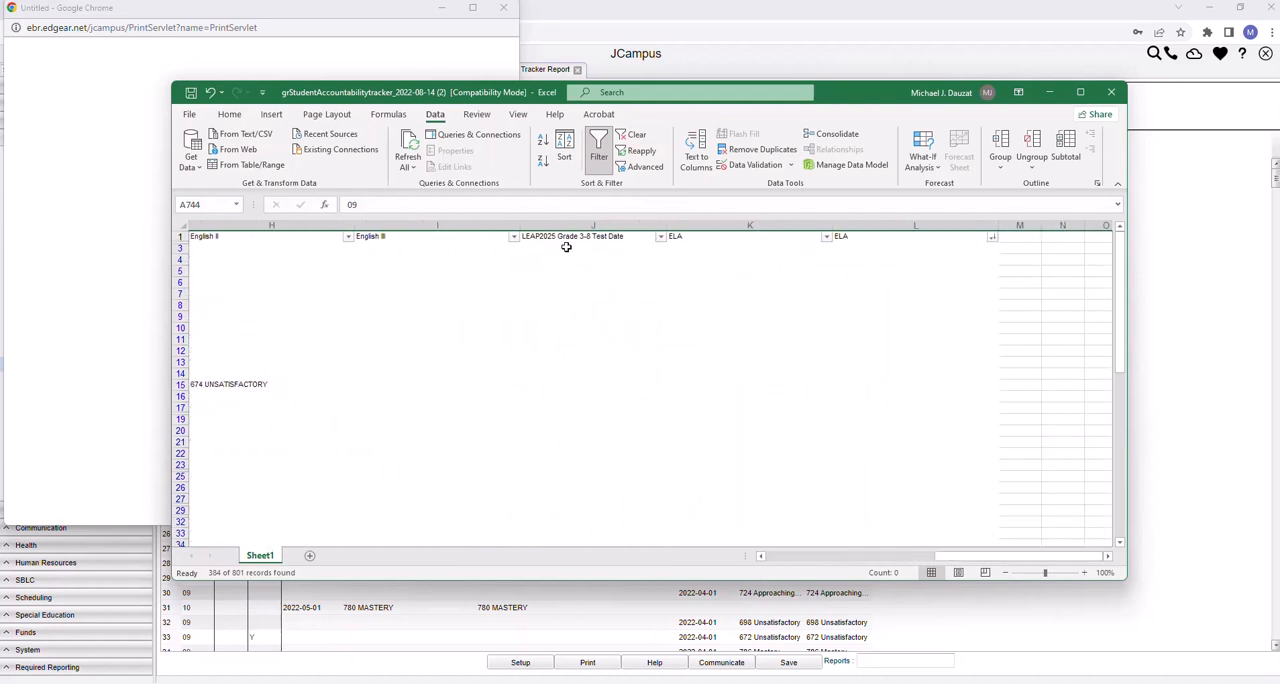
mouse_move(1112, 264)
left_mouse_down()
mouse_move(1136, 439)
mouse_move(1113, 337)
mouse_move(1117, 244)
left_mouse_up()
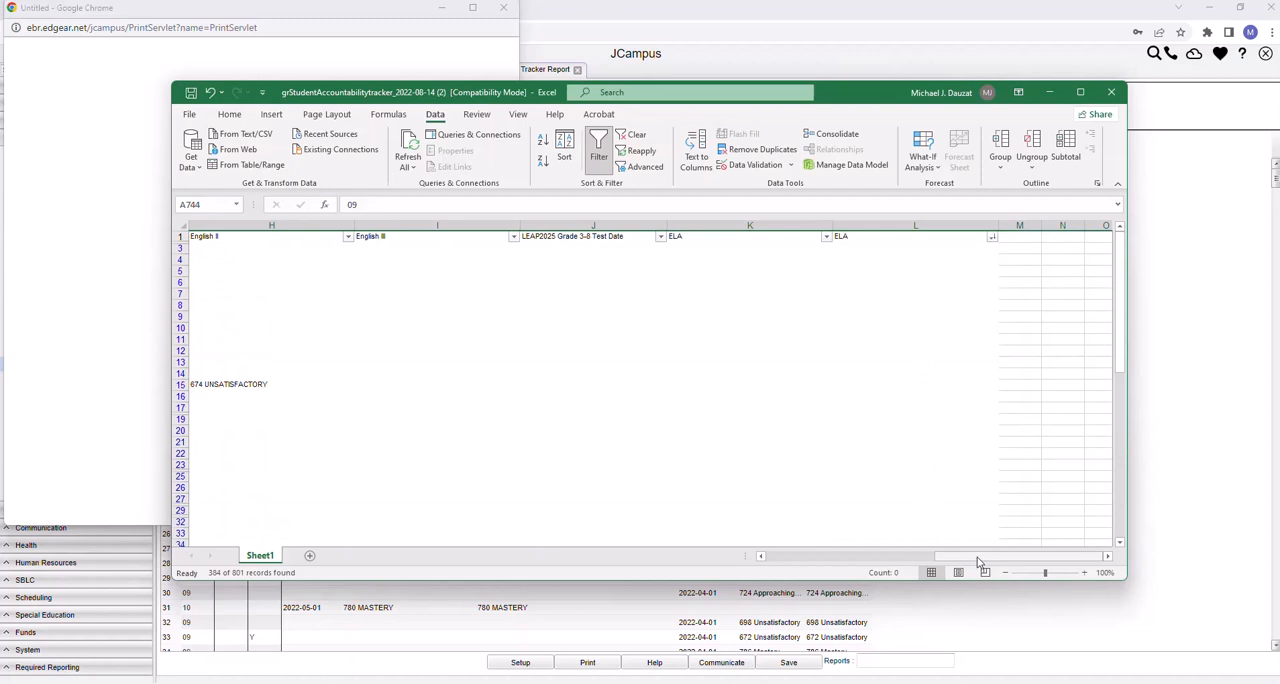
left_click_drag(978, 561, 831, 569)
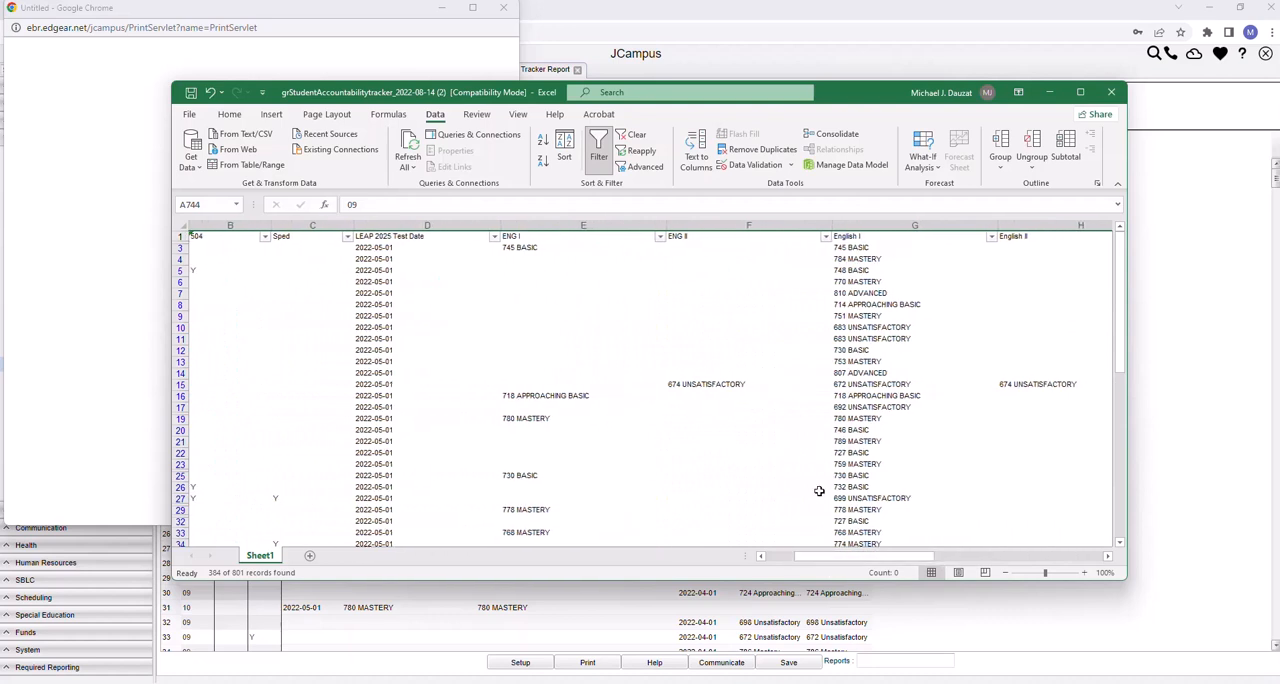
left_click(995, 241)
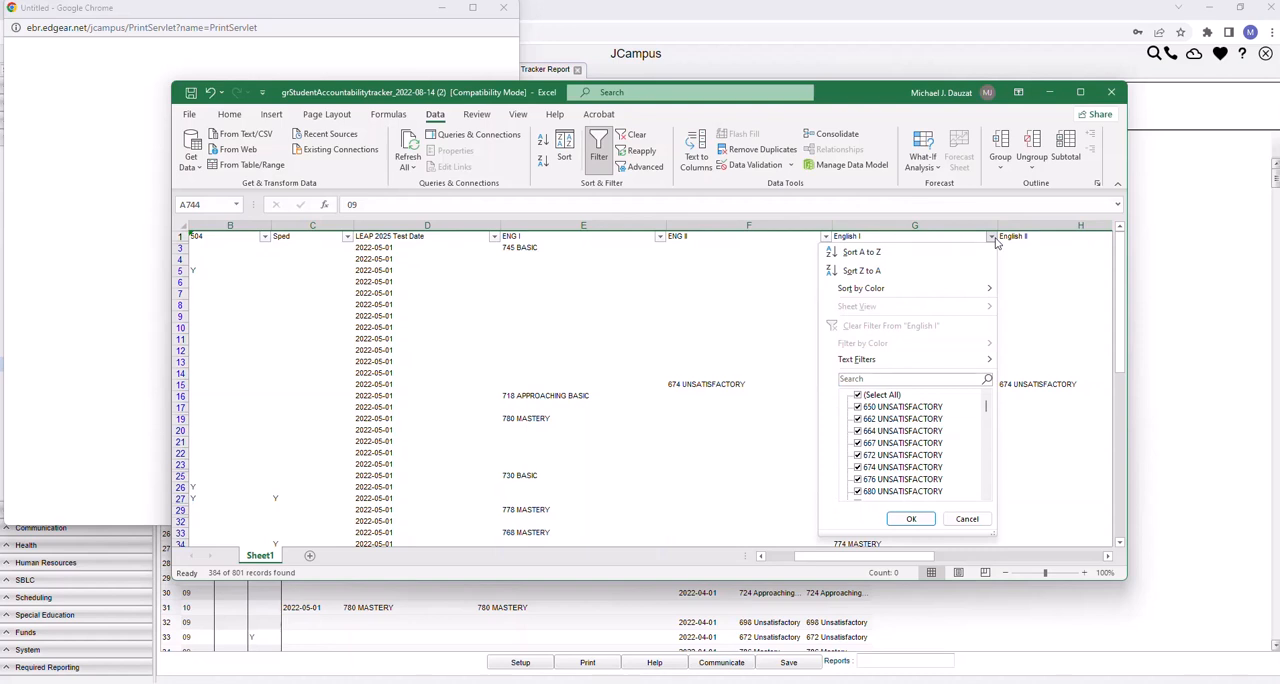
left_click(869, 257)
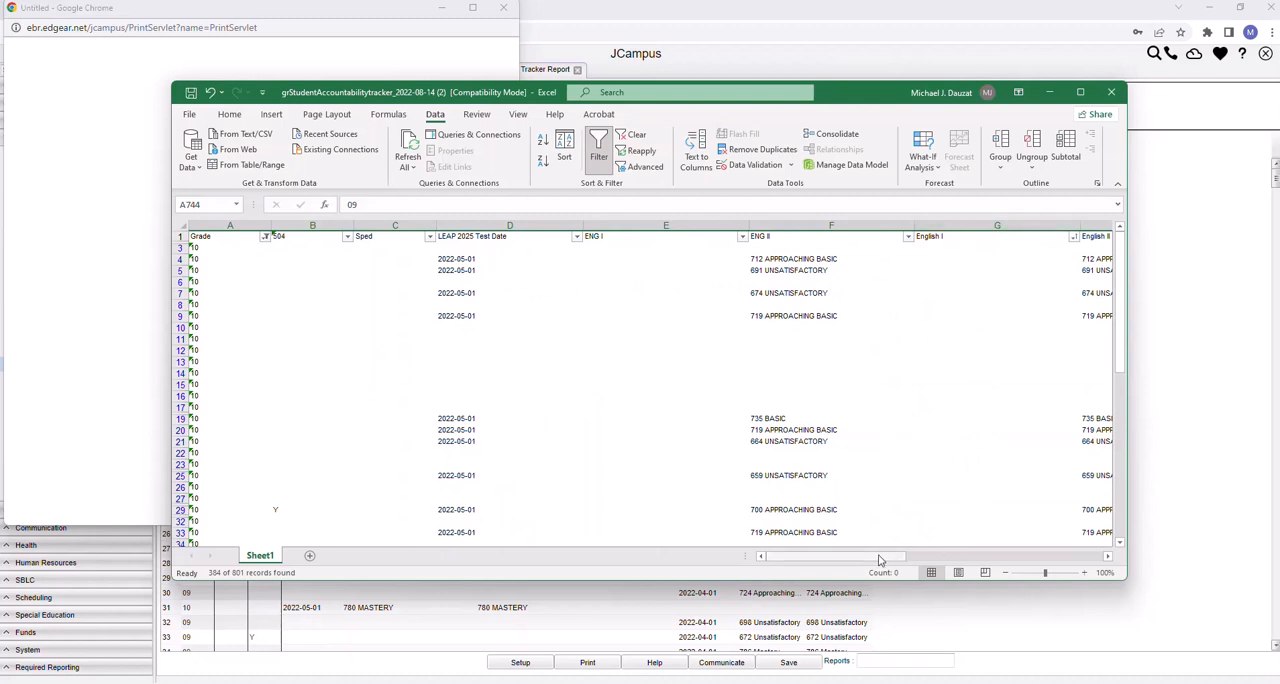
Select the blank English I cells, G3:G76, above the first scored grade 10 row
left_click_drag(880, 560, 908, 560)
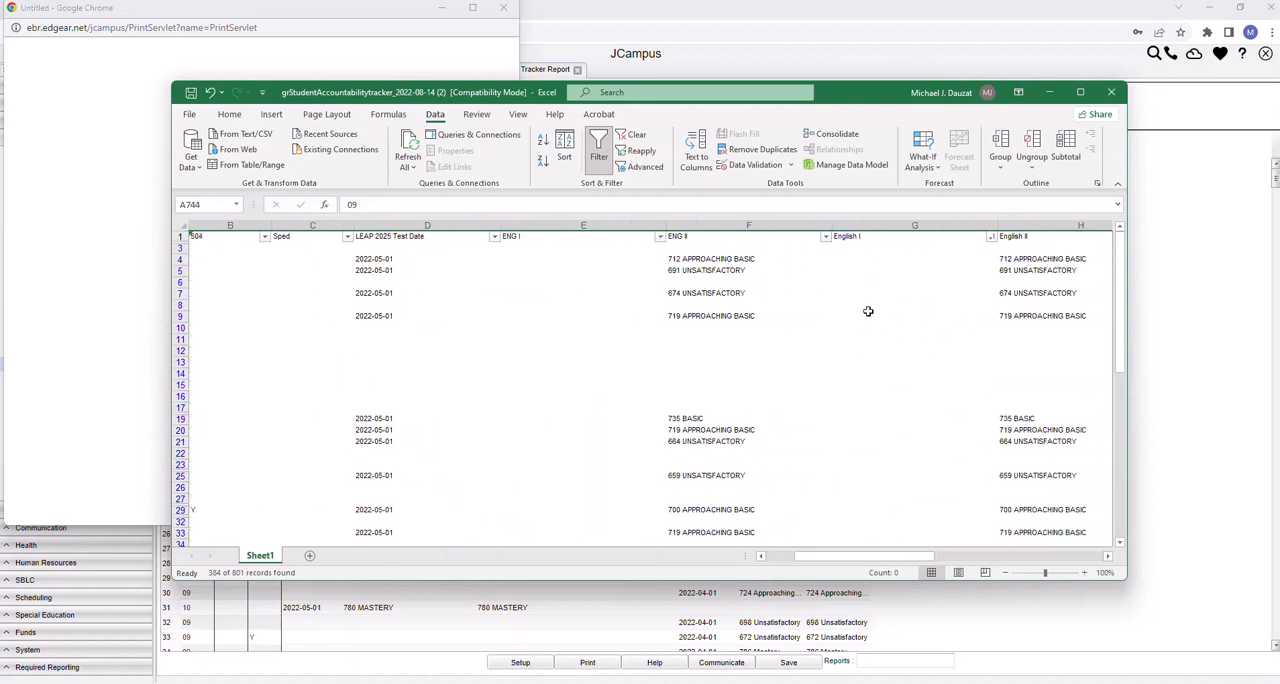
left_click_drag(843, 250, 876, 556)
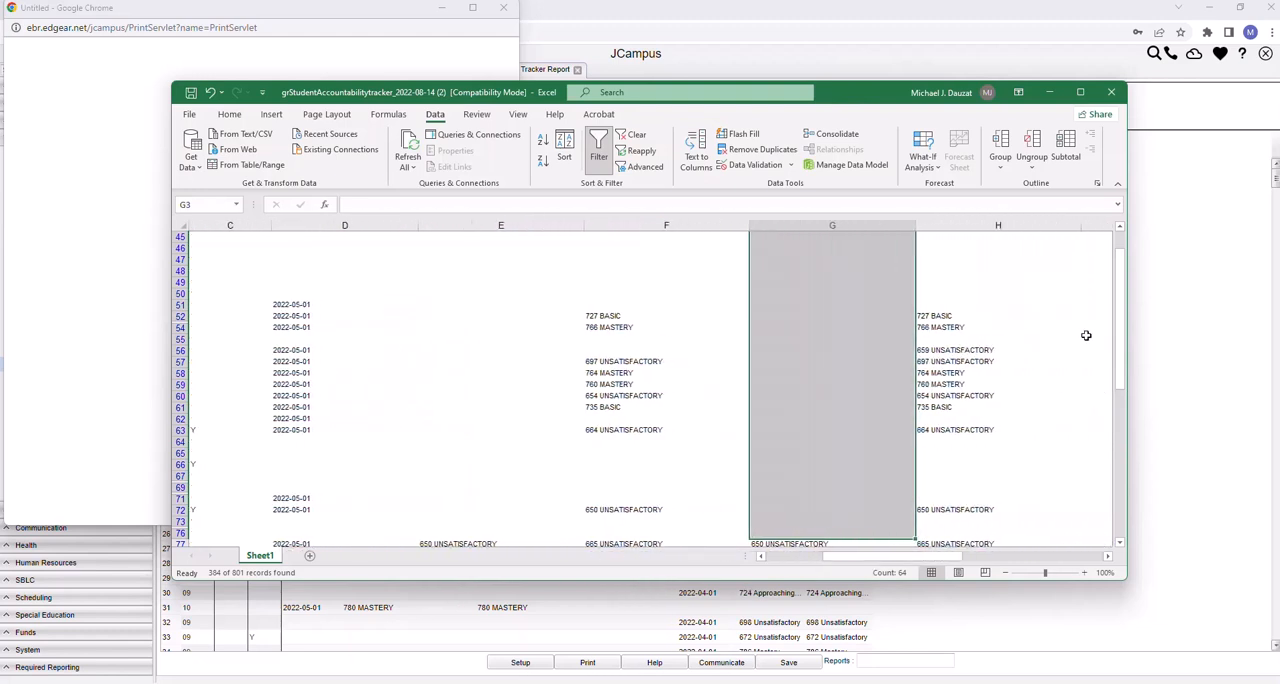
mouse_move(1119, 290)
left_mouse_down()
mouse_move(1110, 255)
mouse_move(1116, 290)
left_mouse_up()
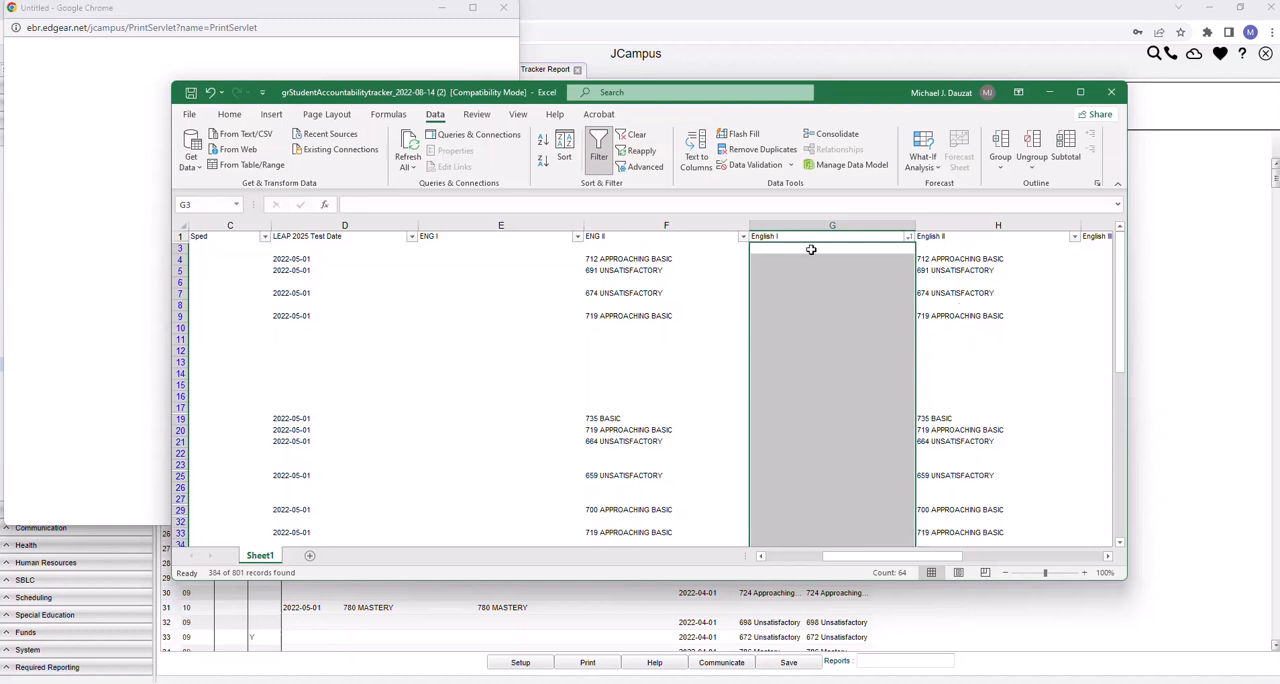
left_click_drag(812, 249, 788, 278)
left_click_drag(1119, 280, 1119, 274)
left_click_drag(1120, 258, 1120, 276)
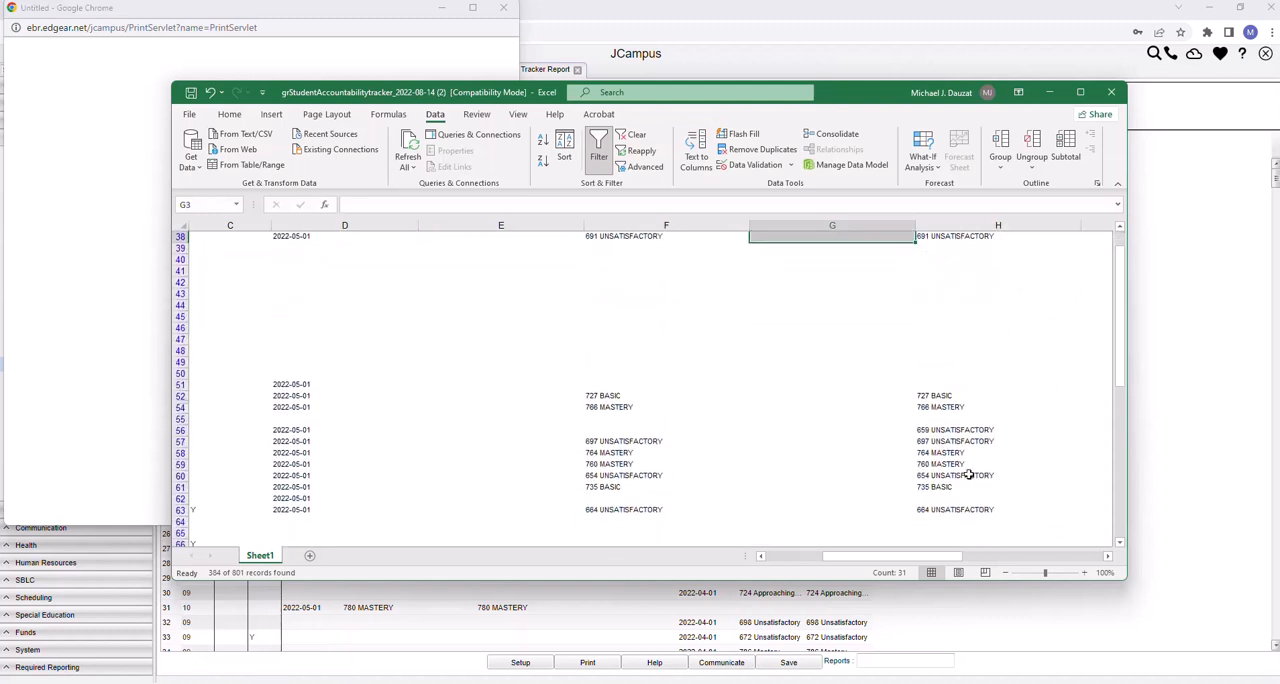
left_click_drag(1120, 330, 1115, 303)
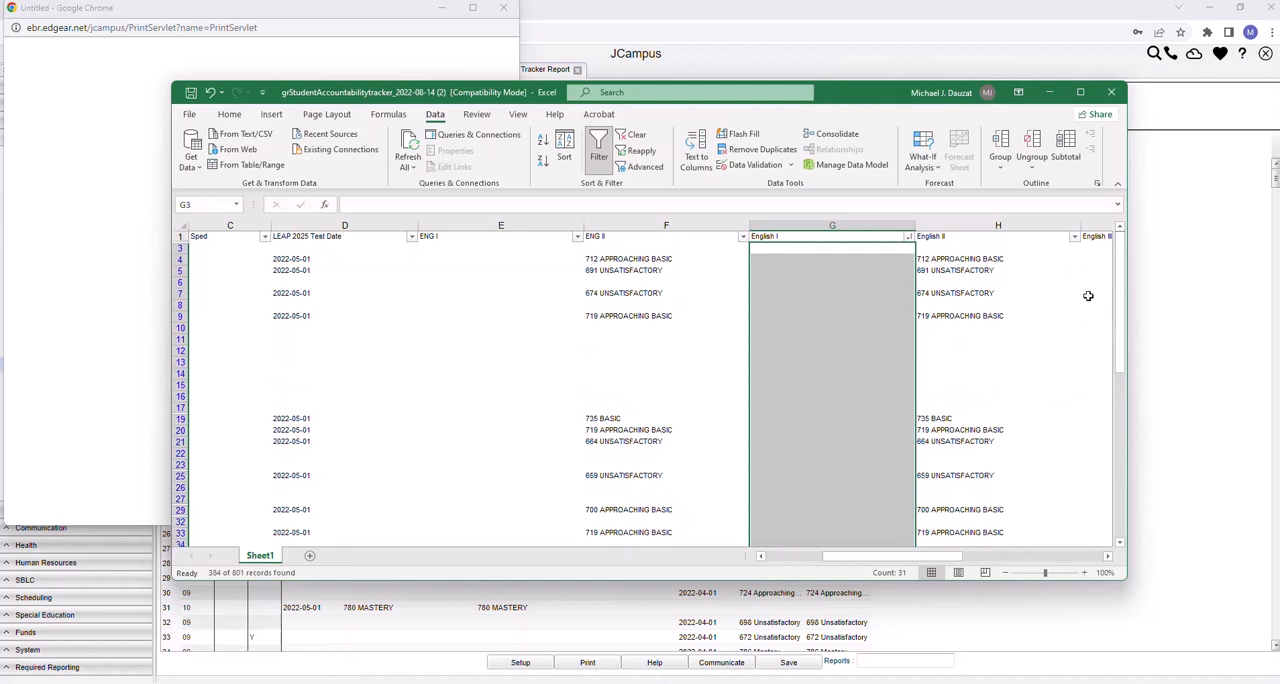
left_click_drag(791, 251, 786, 489)
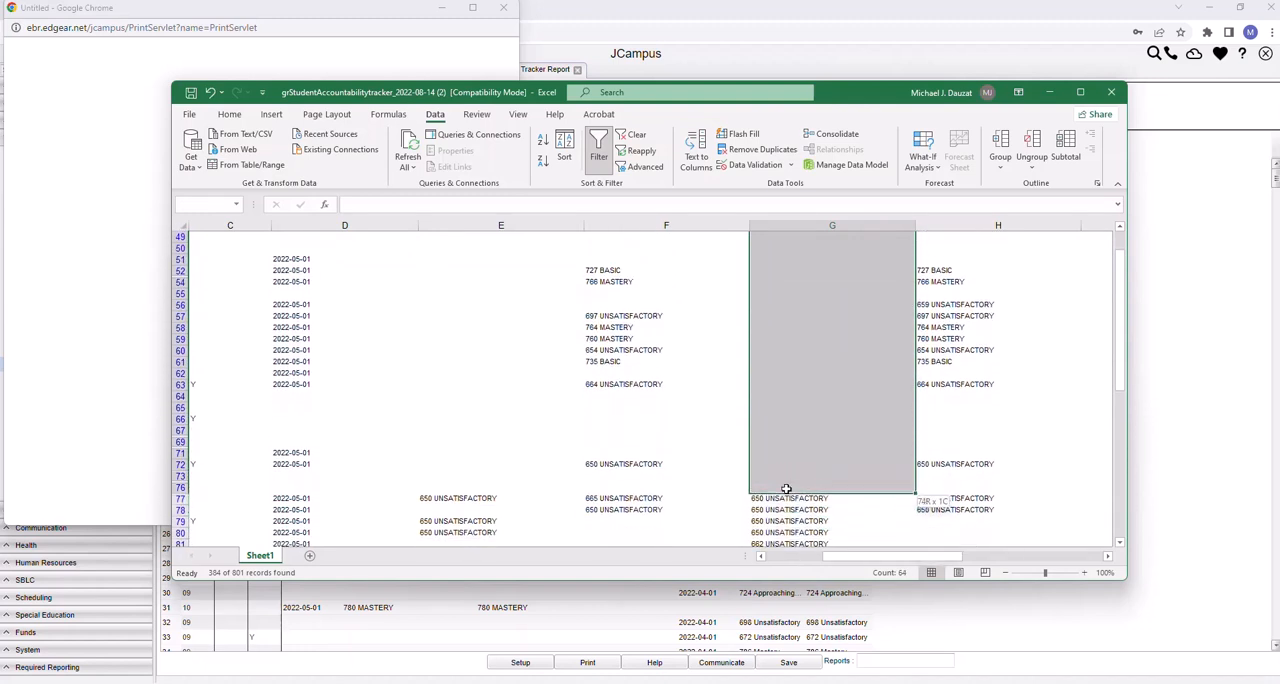
left_click_drag(786, 489, 786, 489)
Sort the grade 10 rows Z to A by English I
left_click_drag(1119, 288, 1119, 262)
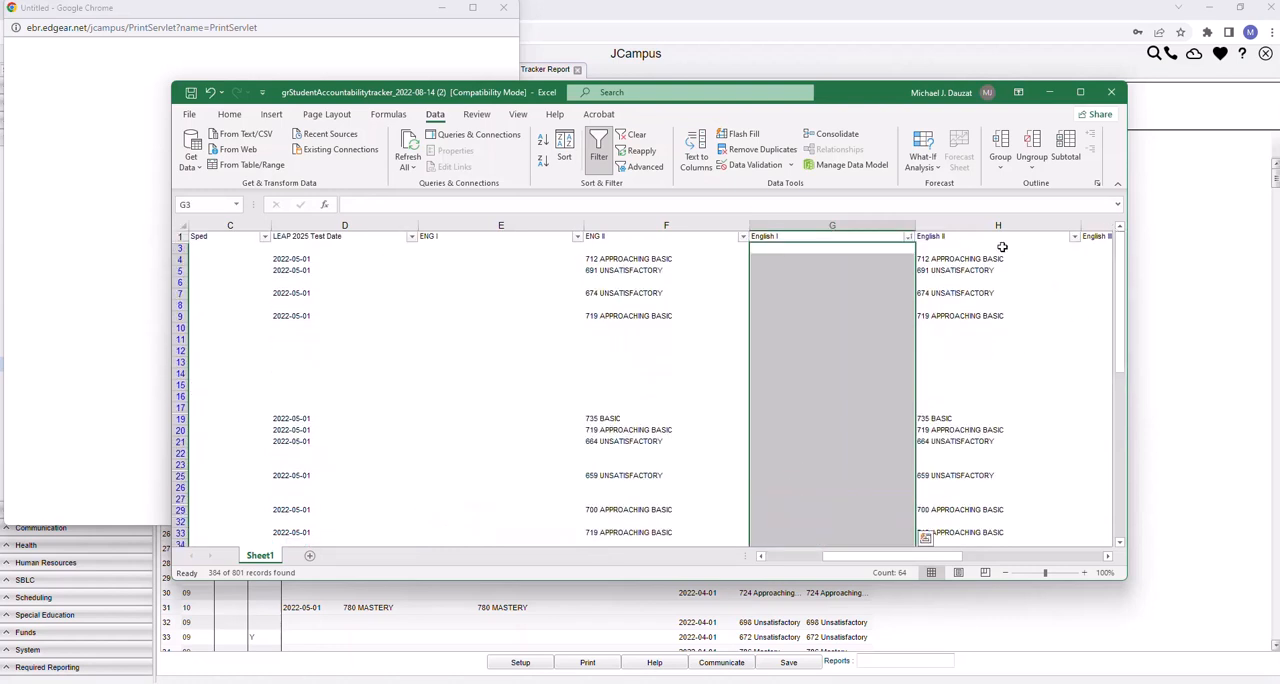
left_click(908, 237)
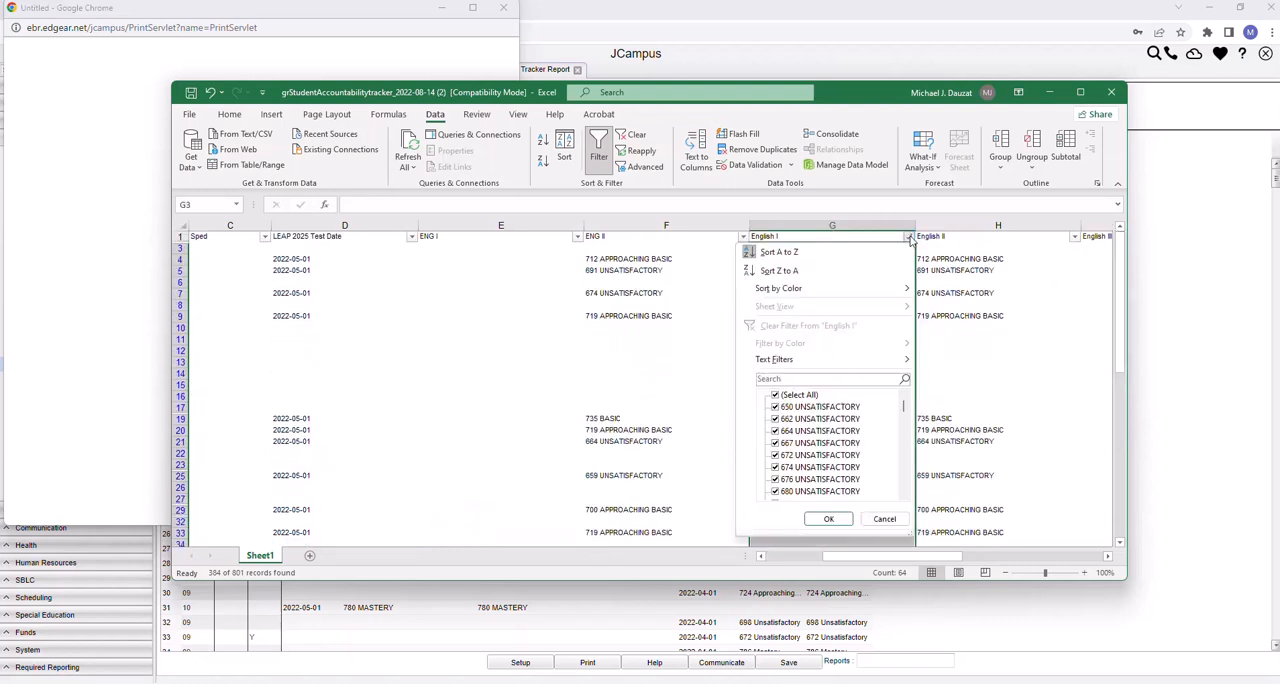
left_click(777, 272)
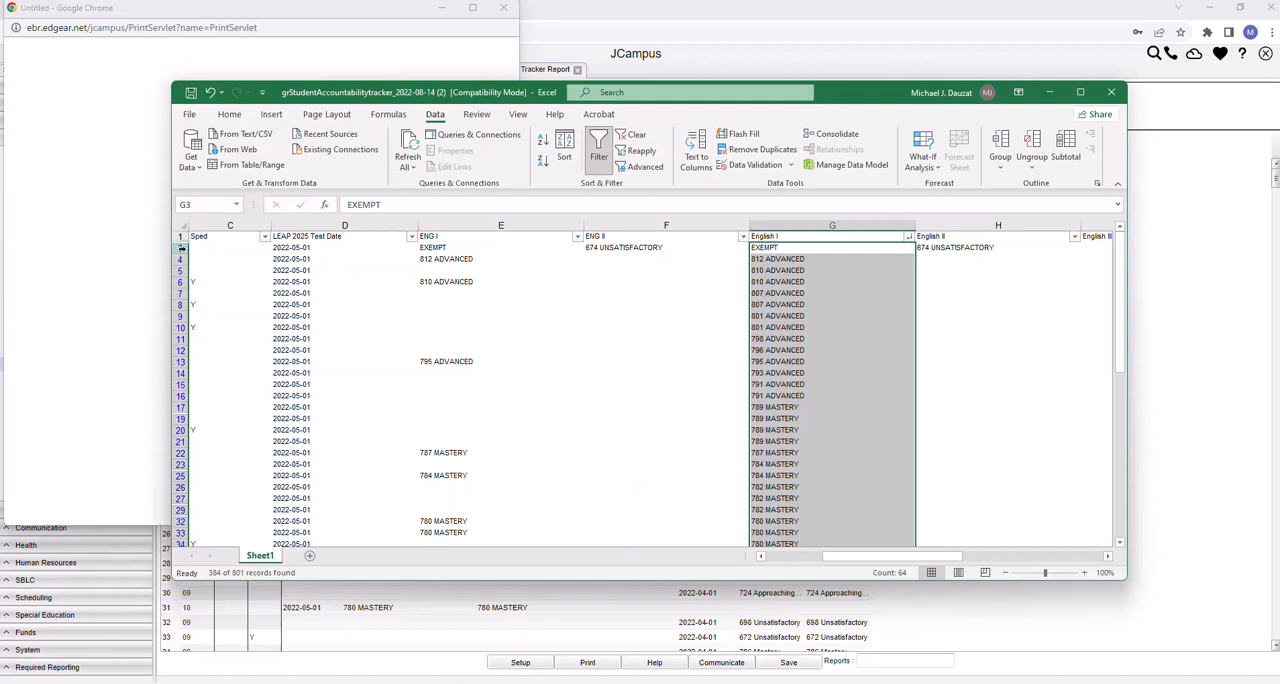
Select the Advanced English I scores, G4:G16, then the Approaching Basic and Unsatisfactory scores, G227:G382
left_click_drag(806, 258, 812, 392)
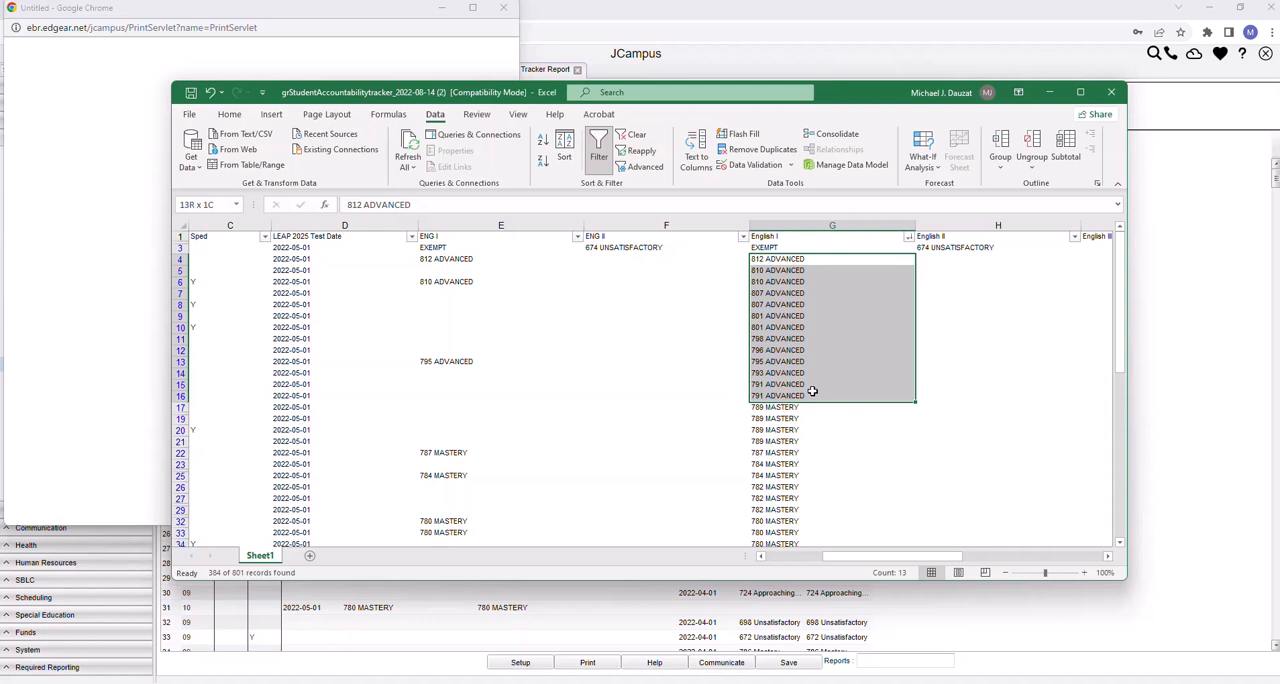
left_click_drag(812, 392, 812, 392)
left_click(790, 259)
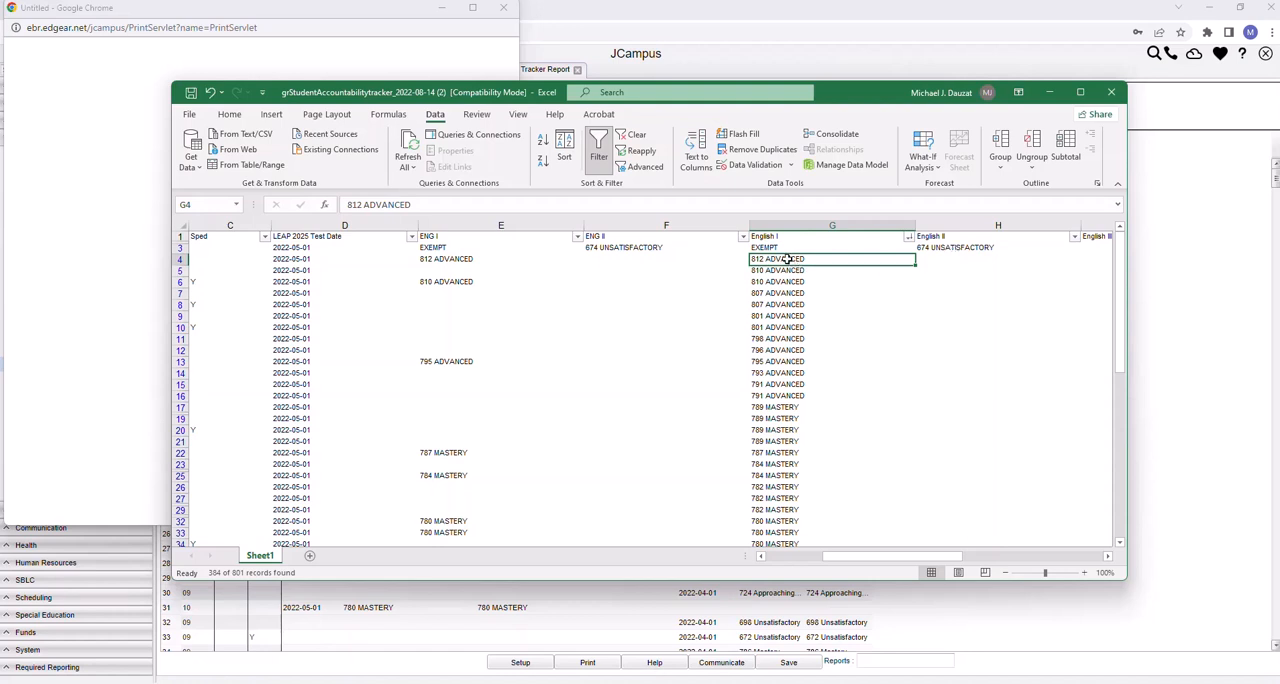
left_click_drag(788, 259, 793, 396)
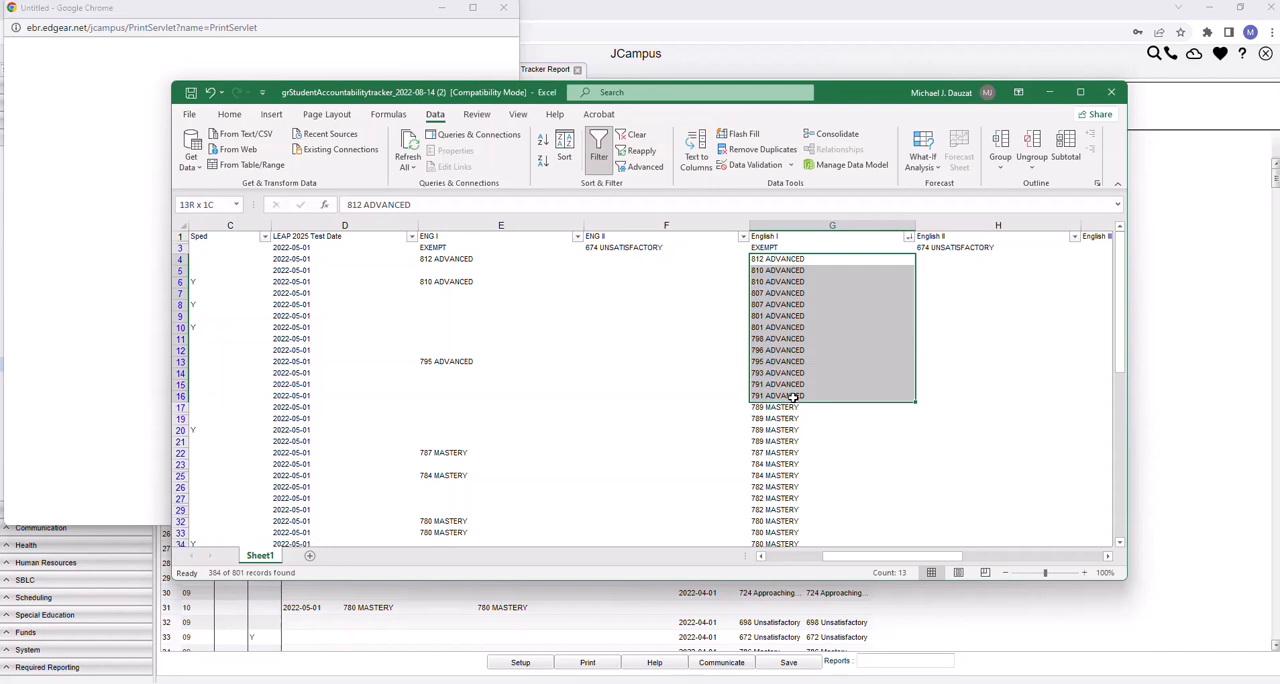
left_click_drag(793, 396, 786, 260)
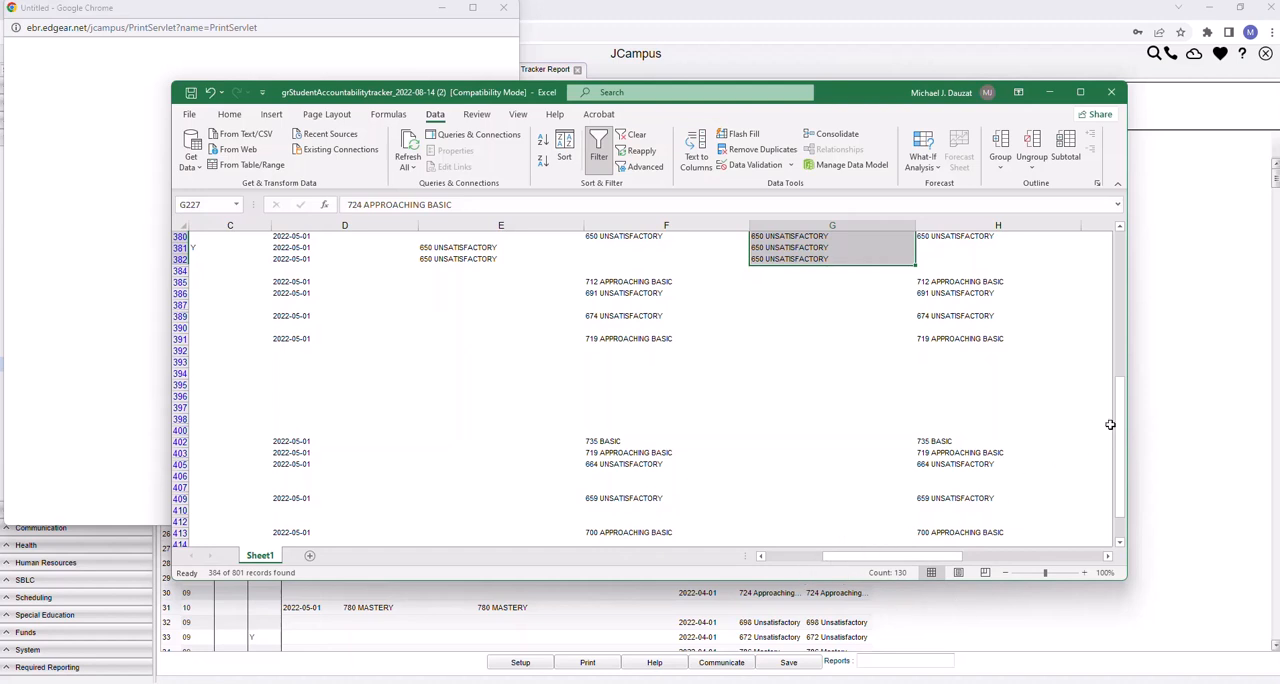
Sort the grade 10 rows Z to A by English II
left_click_drag(1119, 424, 1100, 252)
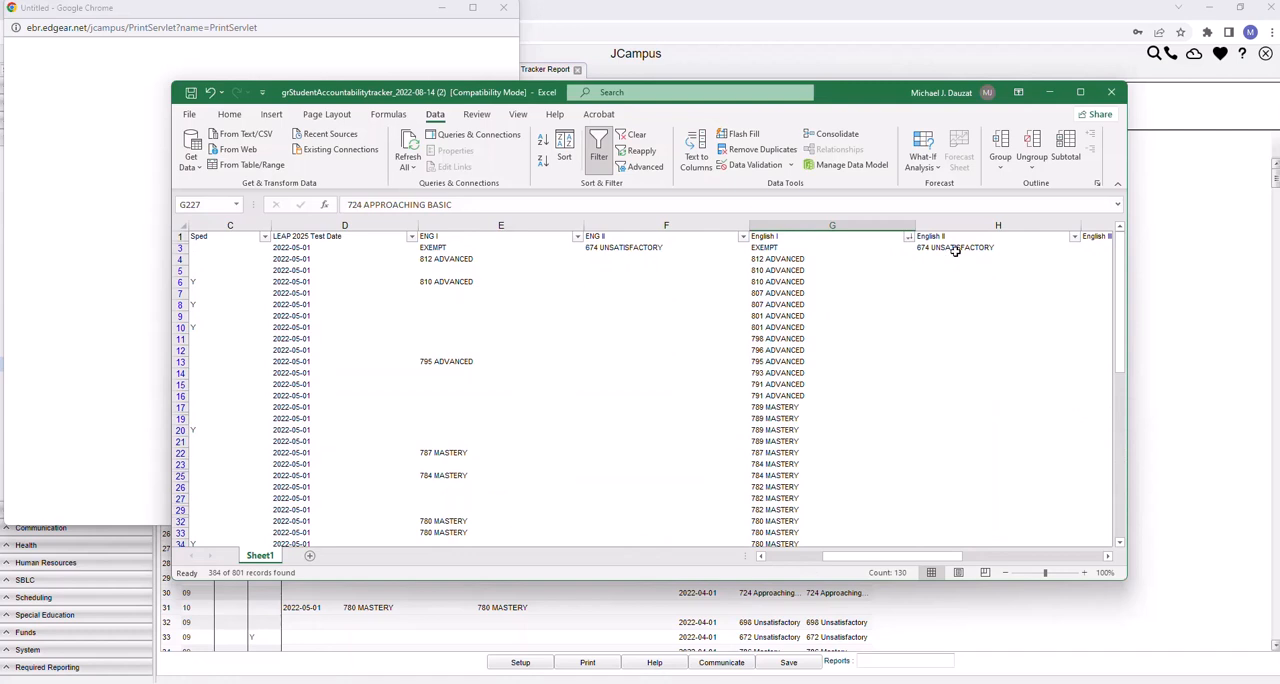
left_click(1074, 238)
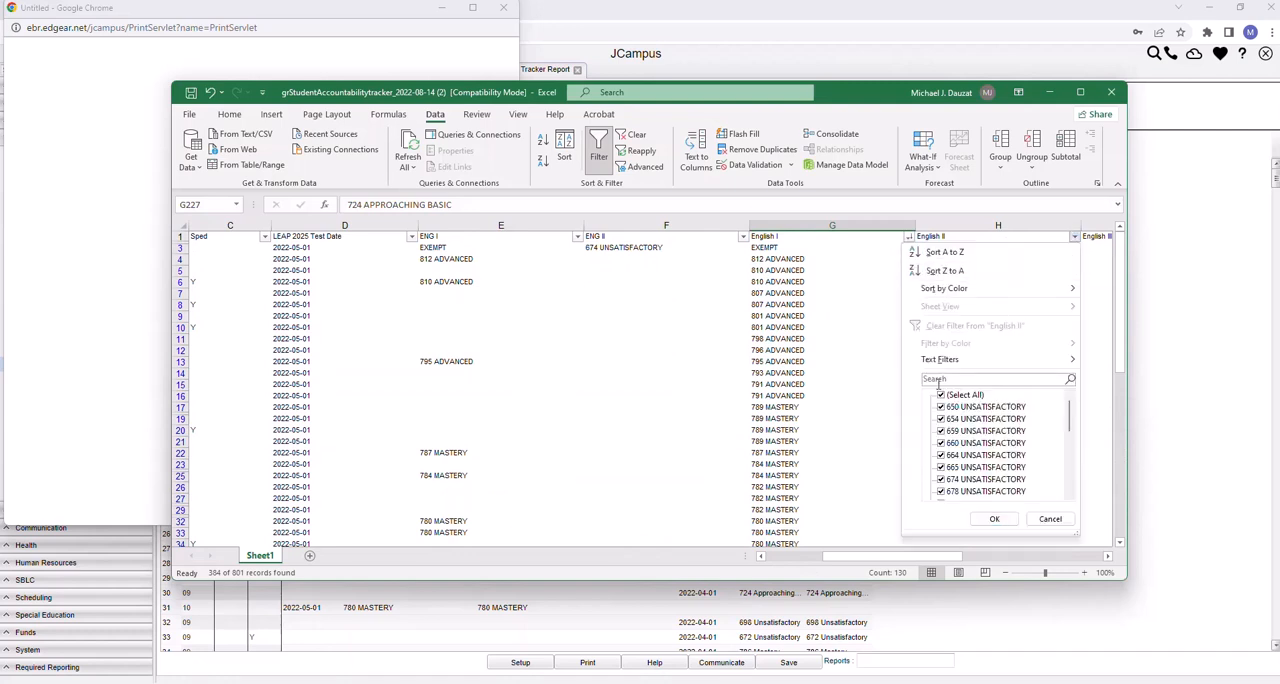
left_click(940, 271)
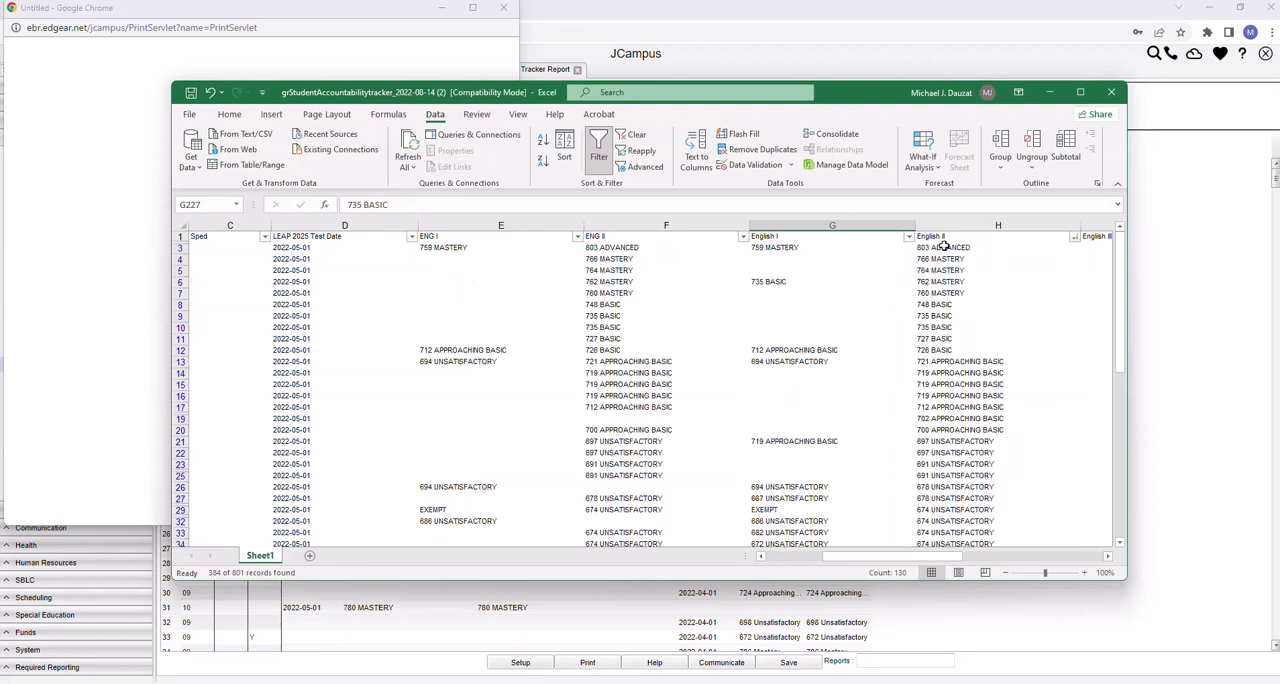
Select the English II scores H3:H10, then the Approaching Basic and Unsatisfactory scores H13:H44, then the blank cells H45:H72
left_click_drag(944, 247, 950, 330)
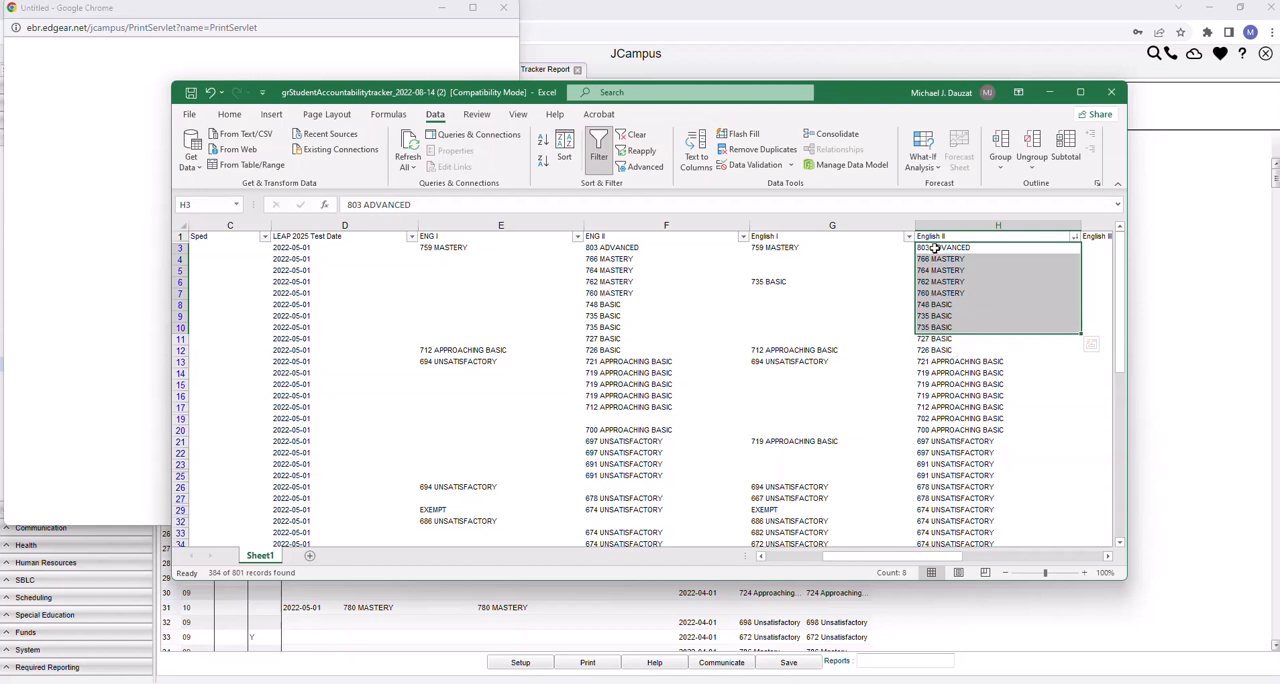
left_click_drag(931, 248, 971, 497)
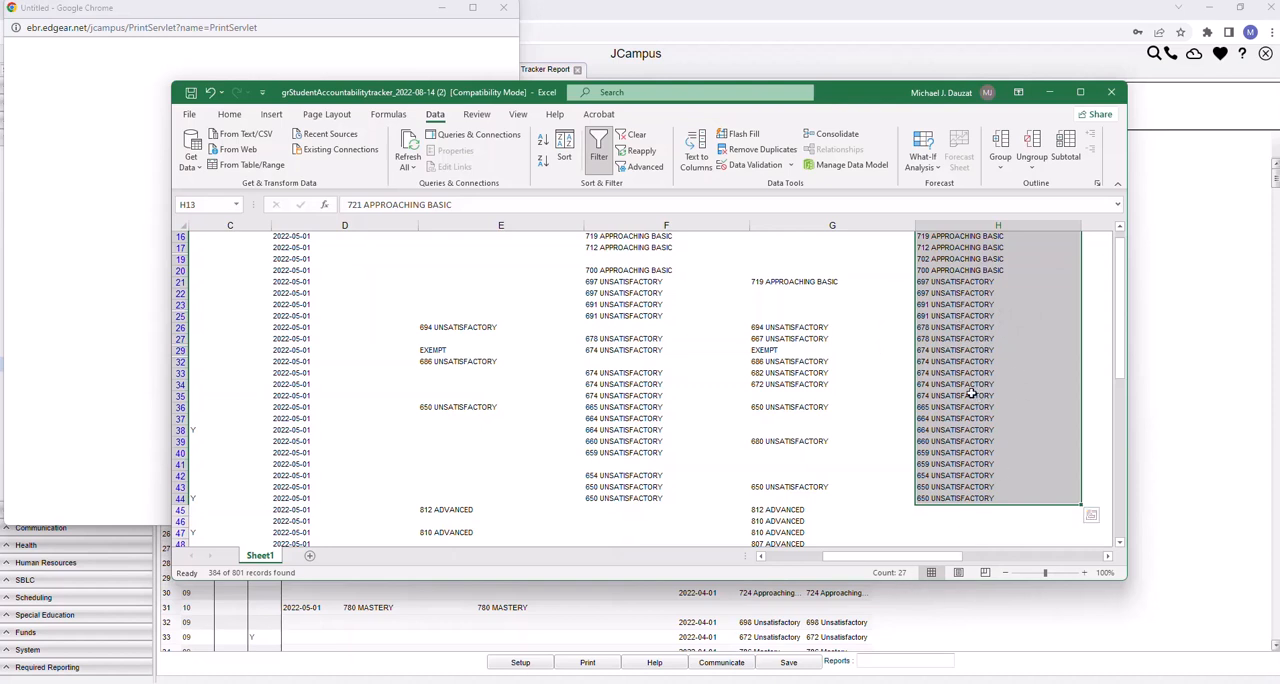
mouse_move(1118, 307)
left_mouse_down()
mouse_move(1121, 346)
mouse_move(1120, 300)
left_mouse_up()
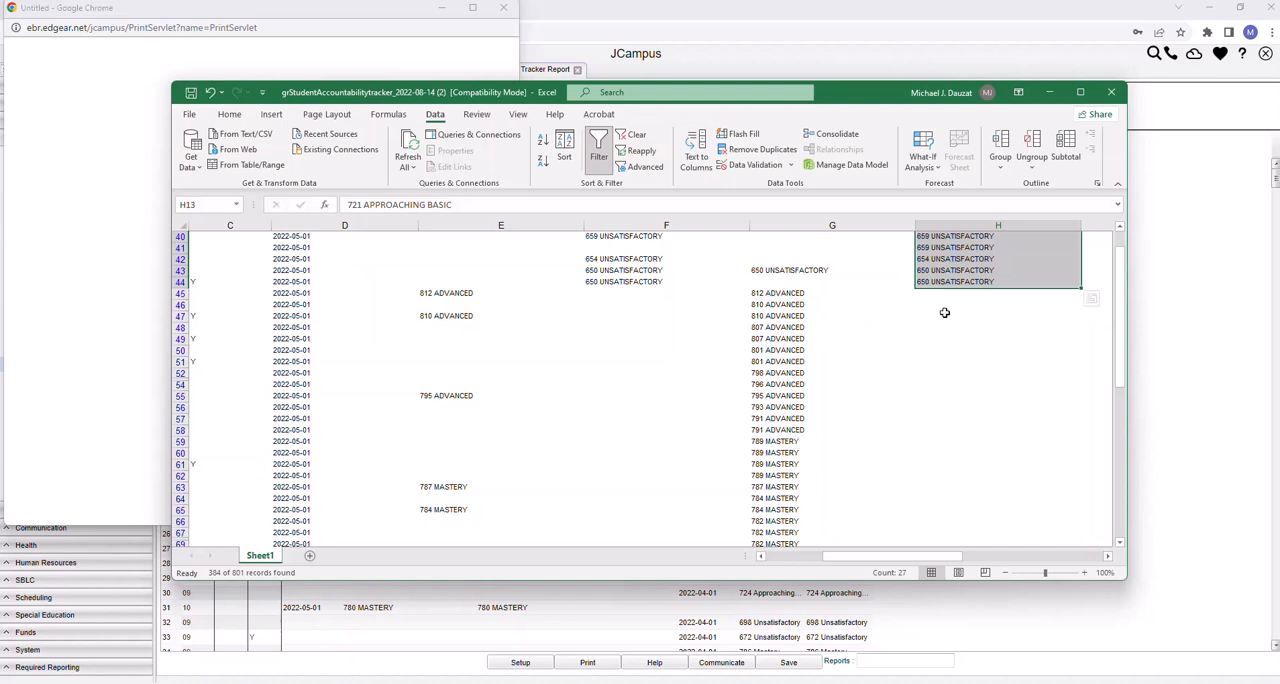
left_click_drag(944, 296, 966, 536)
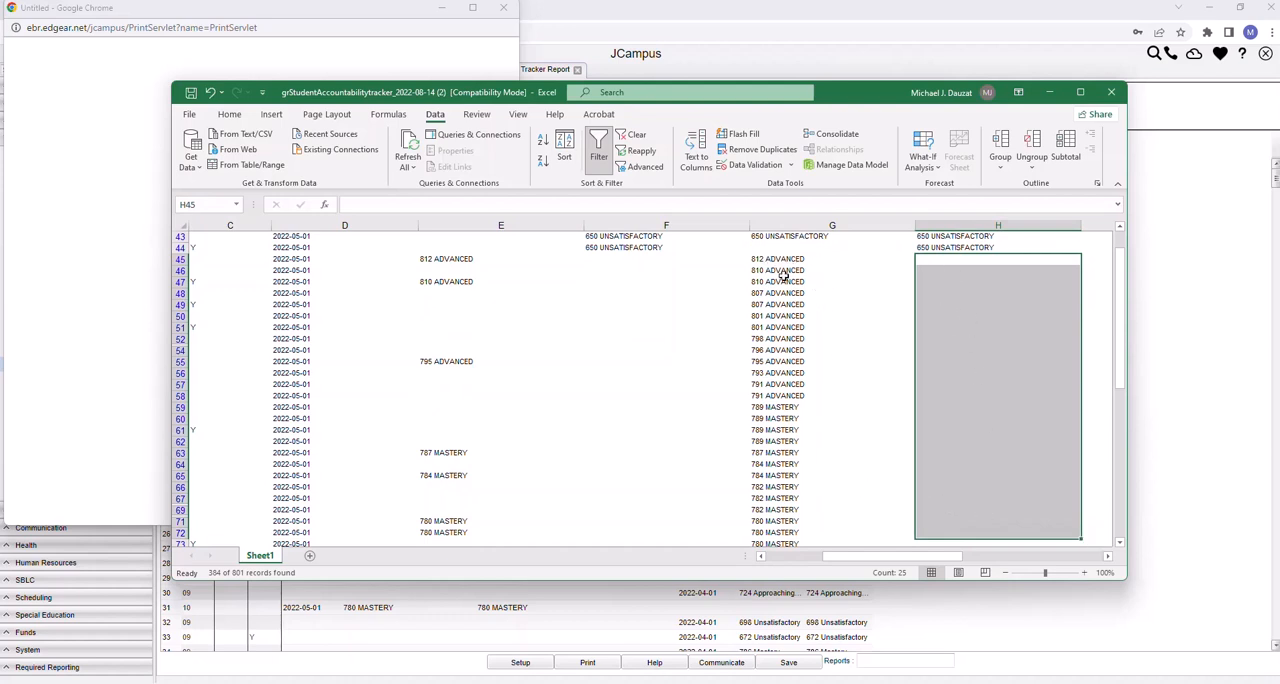
Examine the English I scores of the grade 10 rows without English II scores, down to the last scored row
scroll(996, 289, "down", 5)
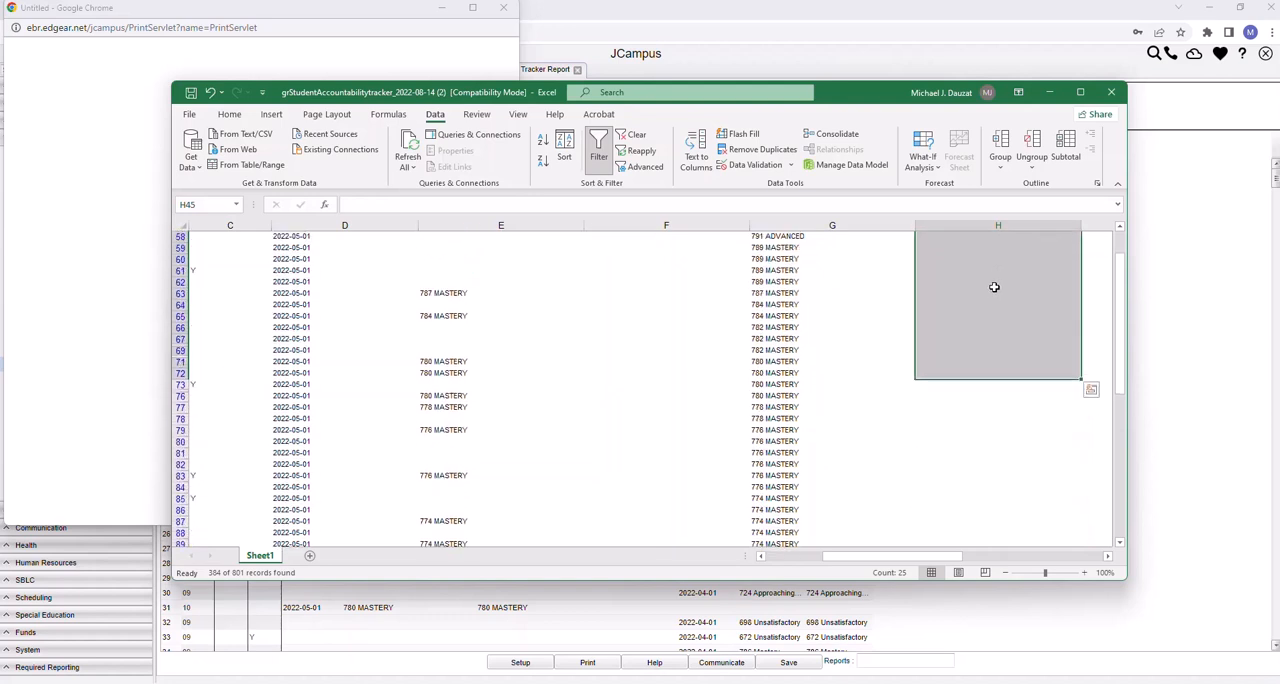
scroll(994, 287, "down", 15)
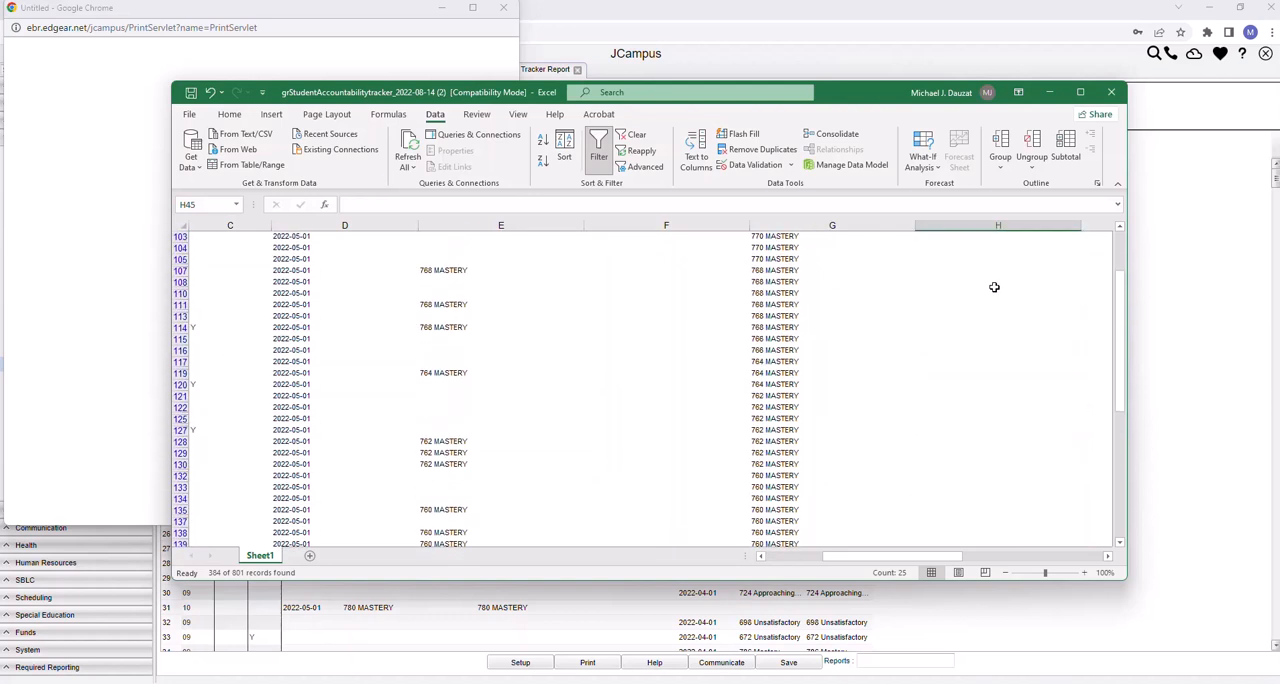
scroll(994, 287, "down", 4)
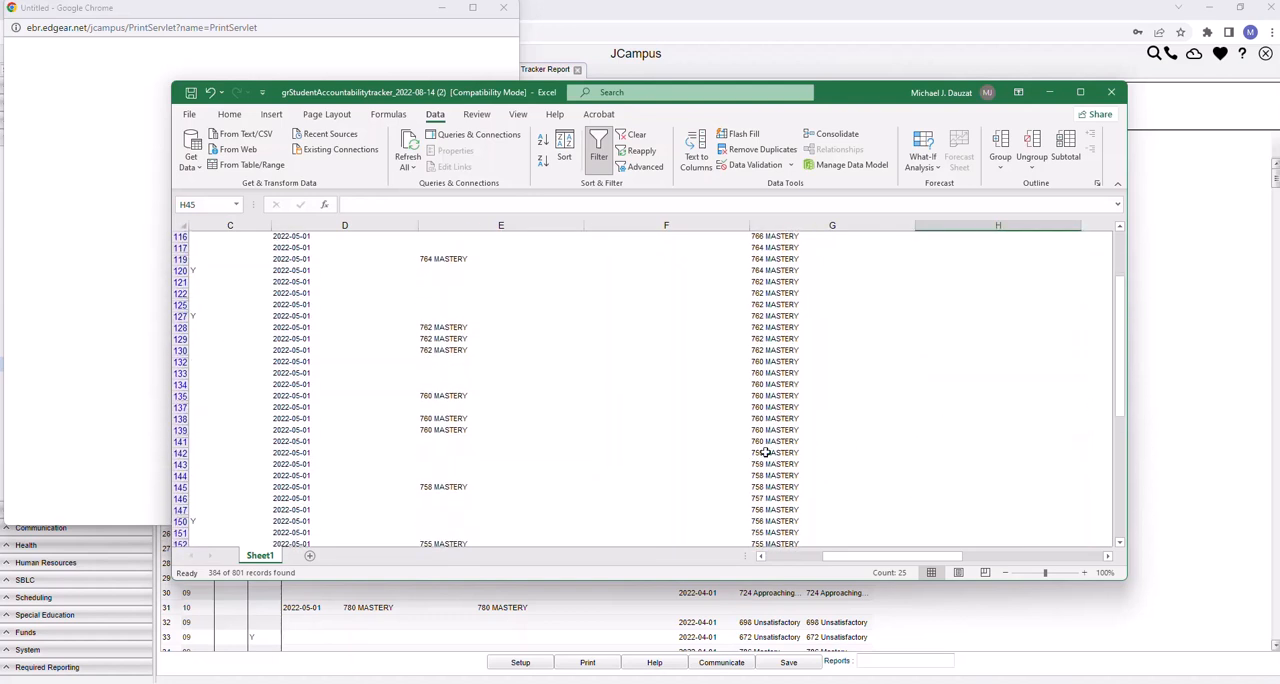
scroll(776, 414, "down", 12)
scroll(780, 410, "down", 15)
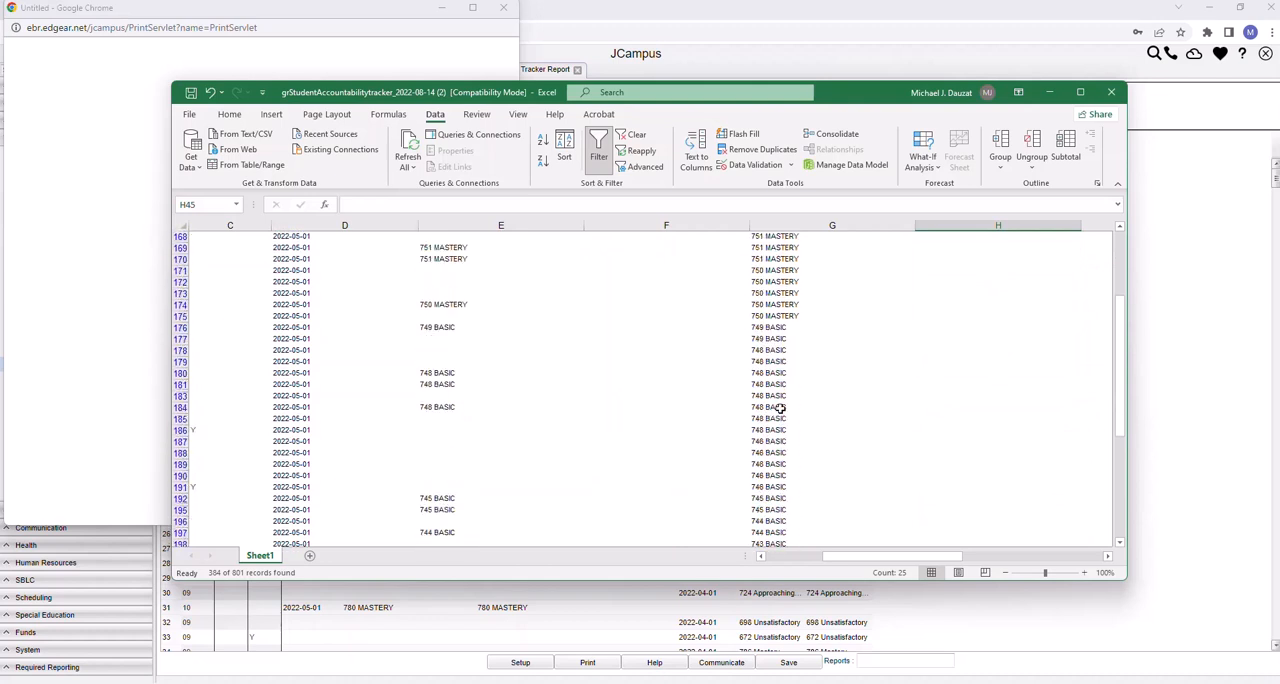
scroll(780, 407, "down", 18)
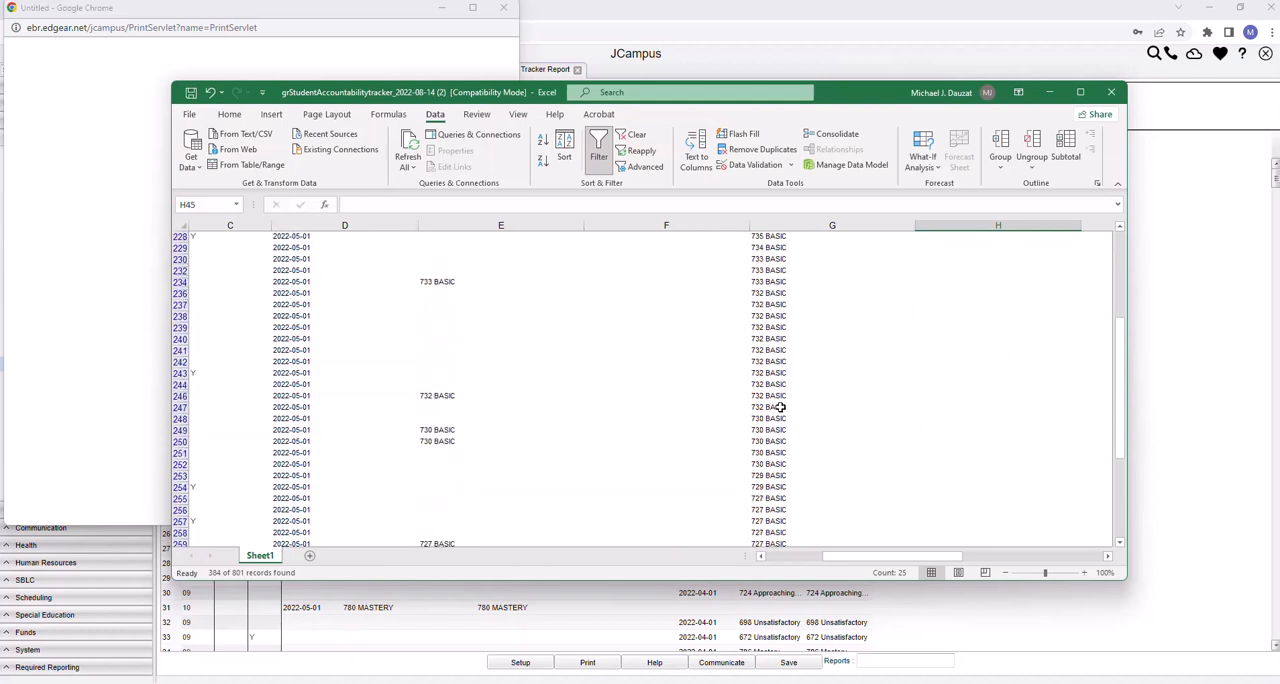
scroll(780, 407, "down", 18)
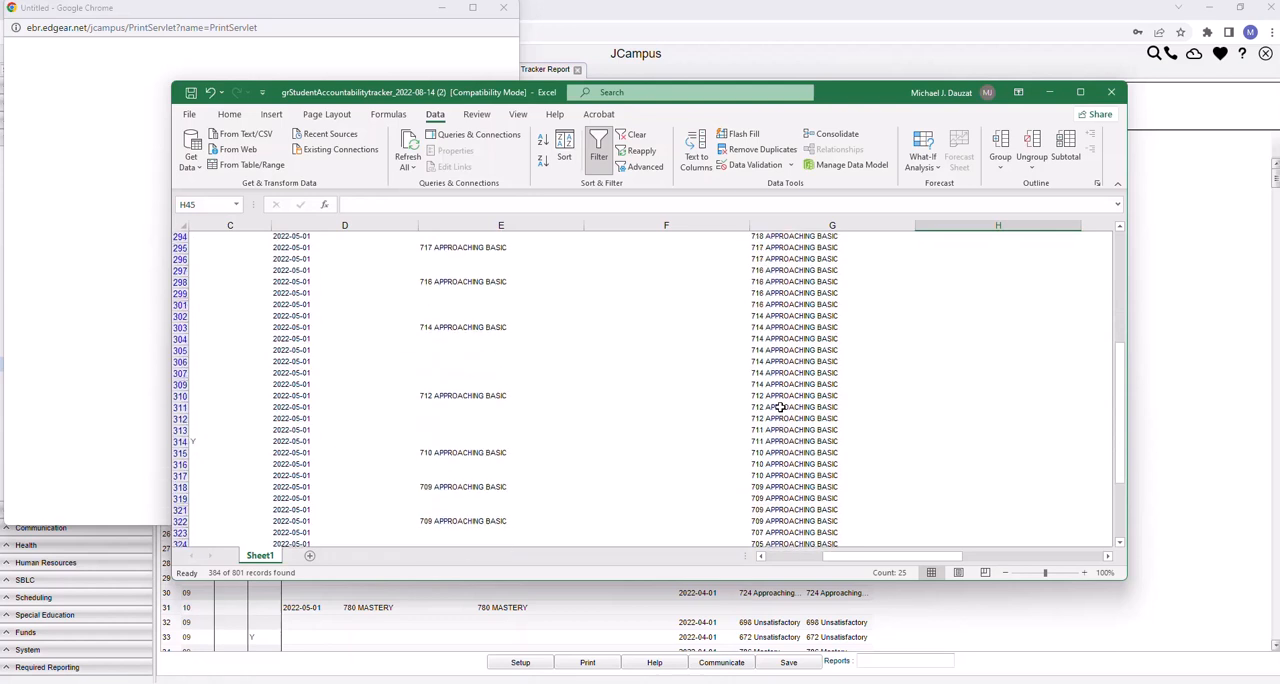
scroll(780, 407, "down", 12)
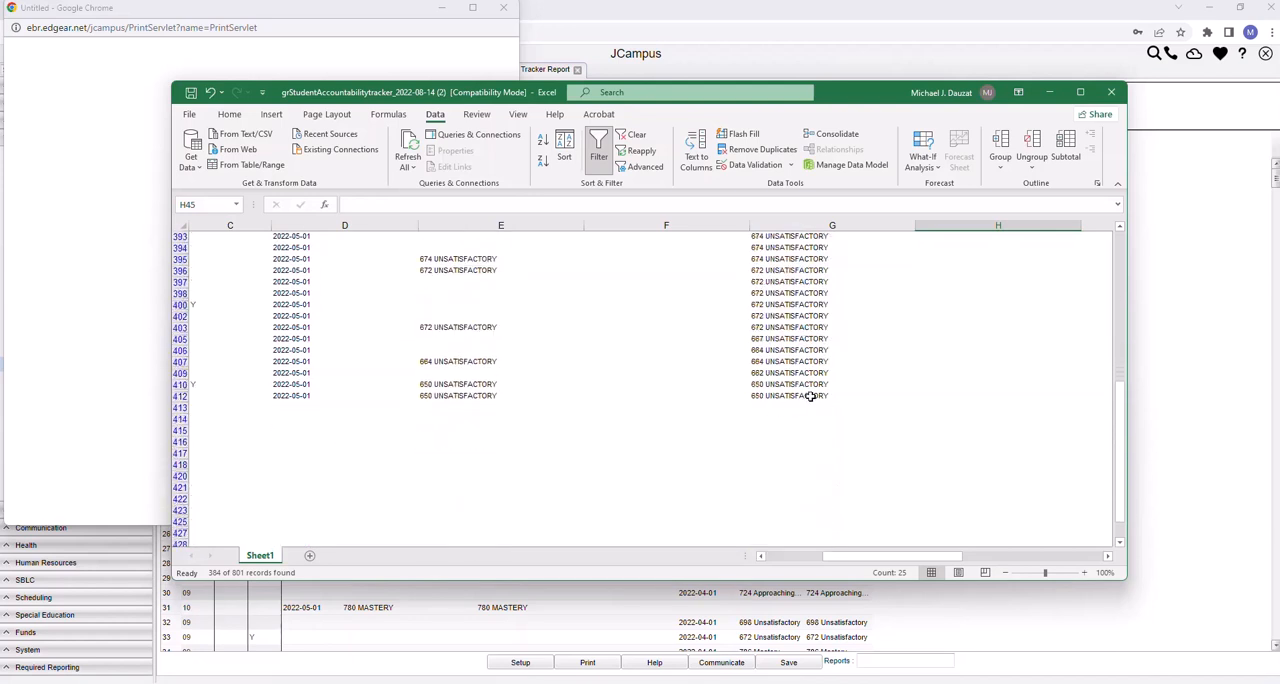
scroll(805, 394, "down", 1)
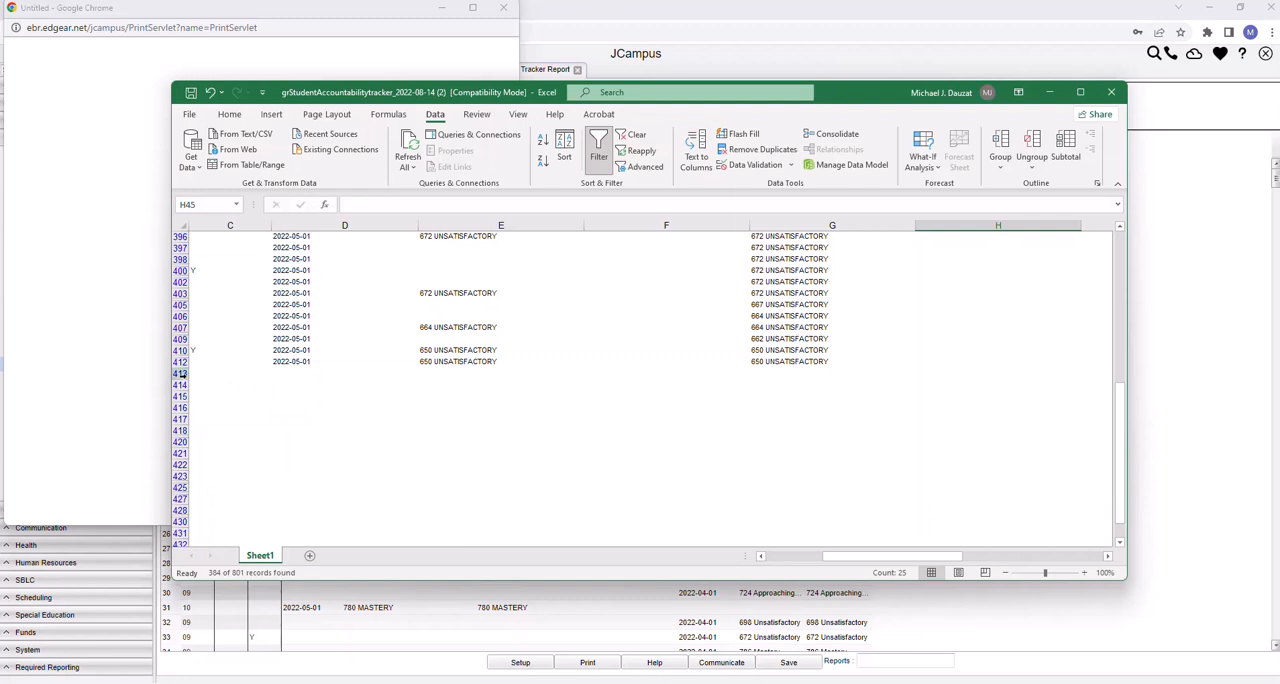
Select the unscored grade 10 rows, 413 to 461, and check them across all score columns
left_click(181, 373)
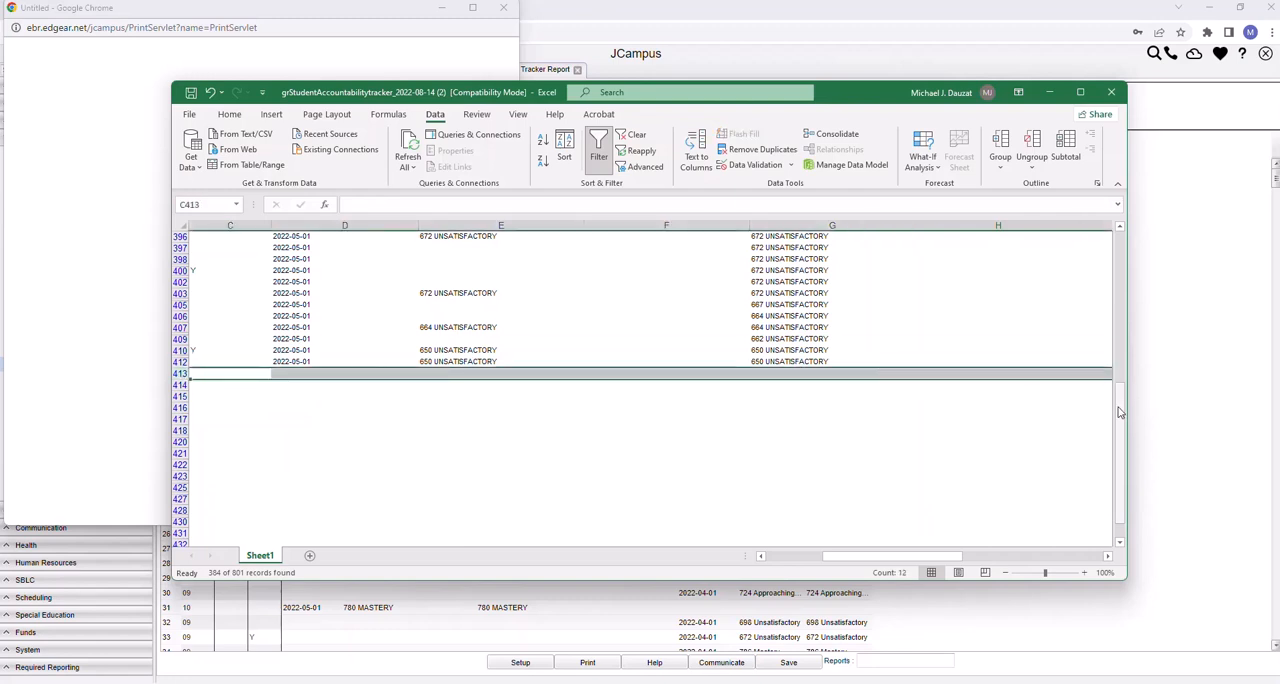
left_click_drag(935, 560, 802, 567)
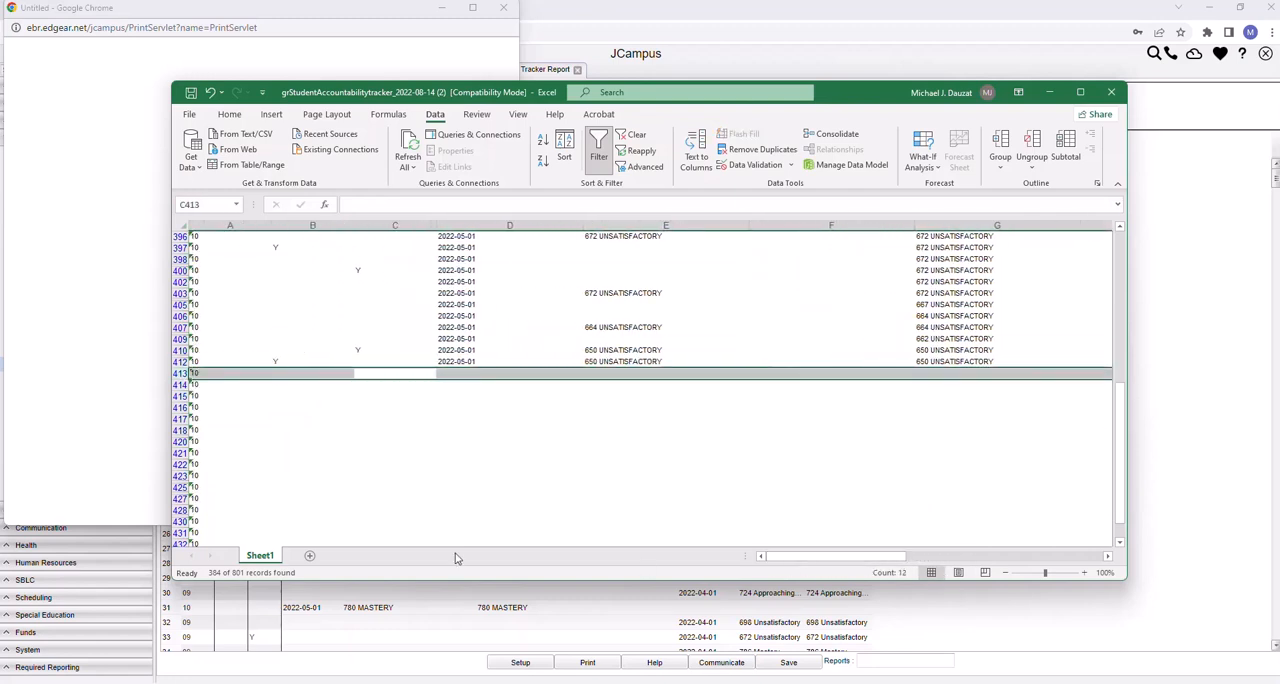
left_click_drag(179, 373, 246, 476)
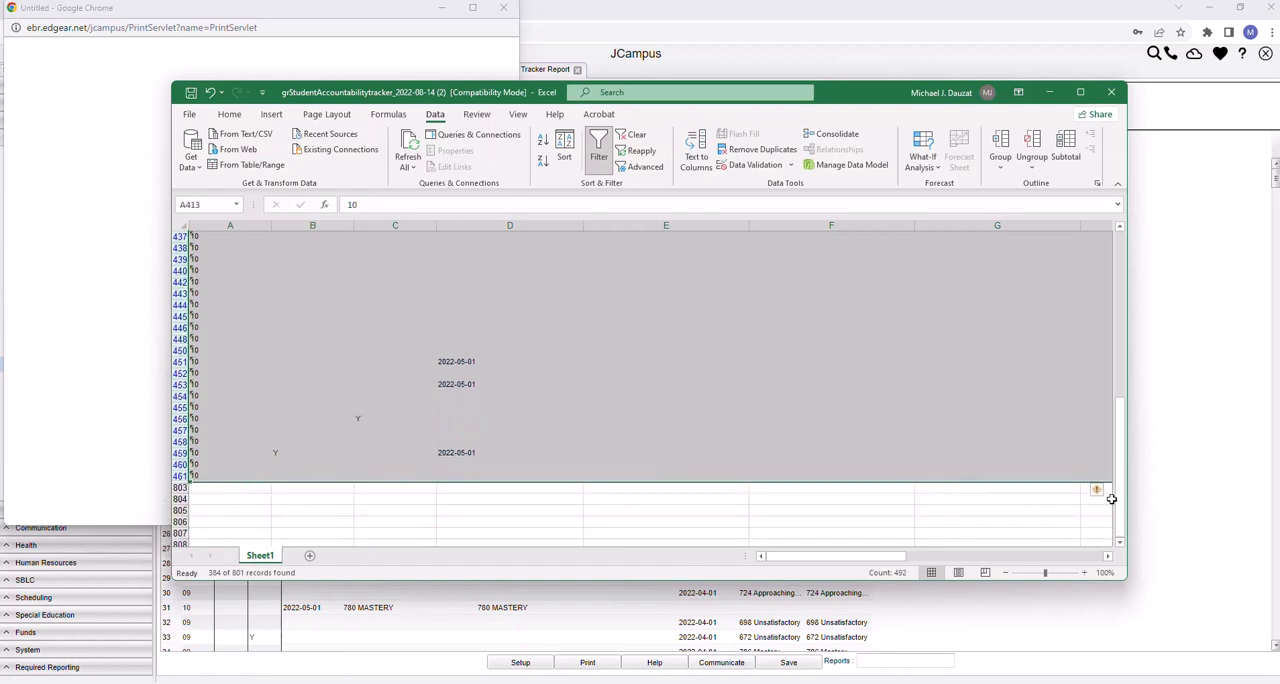
left_click_drag(1123, 446, 1130, 444)
left_click_drag(855, 556, 1018, 548)
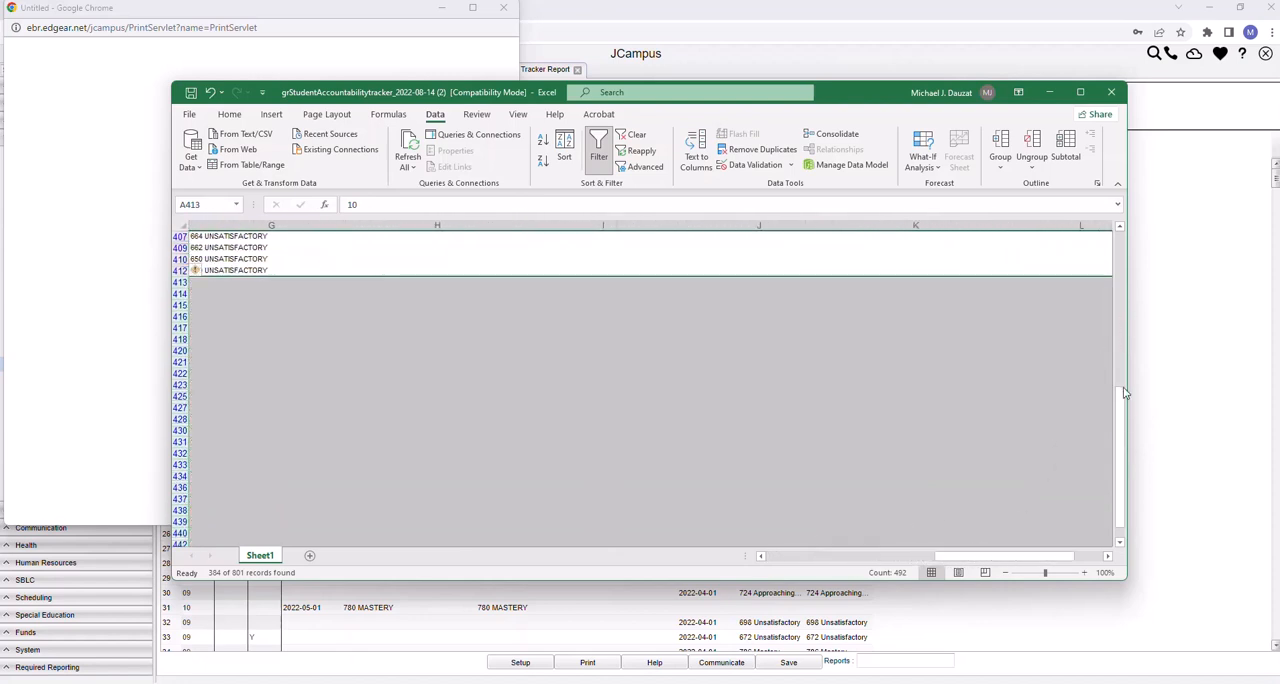
left_click_drag(1126, 392, 1124, 442)
left_click_drag(972, 556, 845, 565)
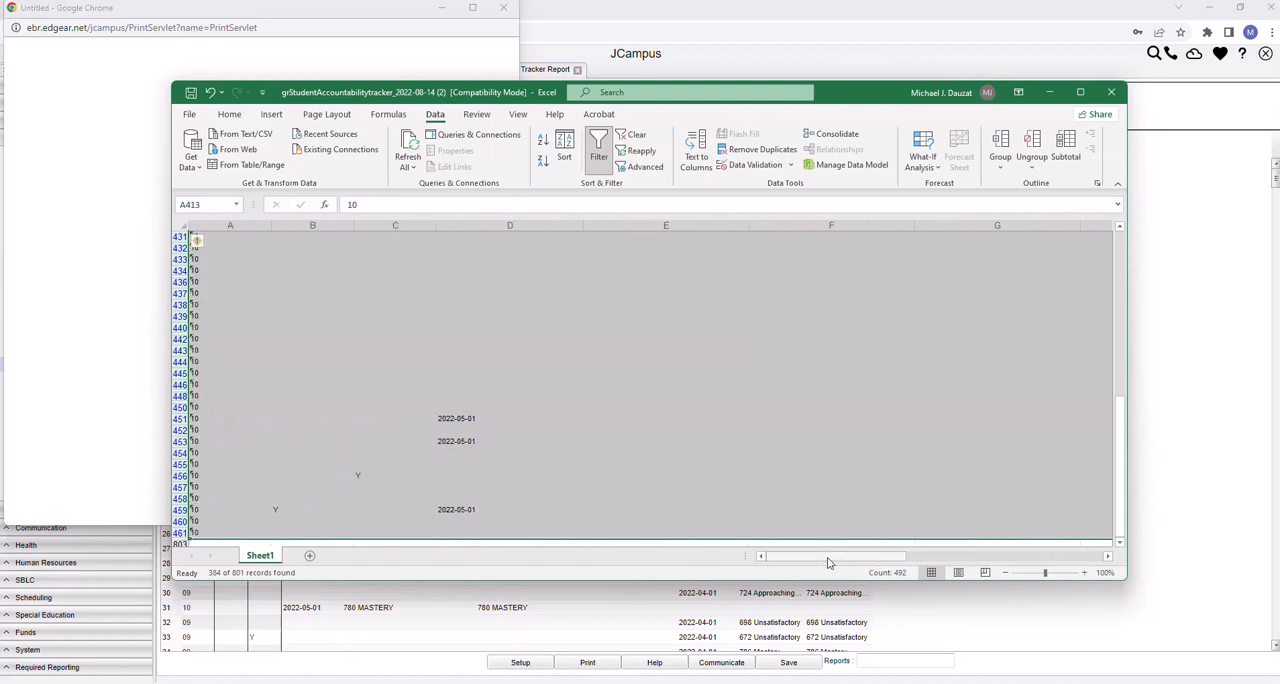
left_click_drag(1123, 440, 1124, 434)
Select the blank English I cells, G413:G461, below the last scored grade 10 row
left_click(965, 372)
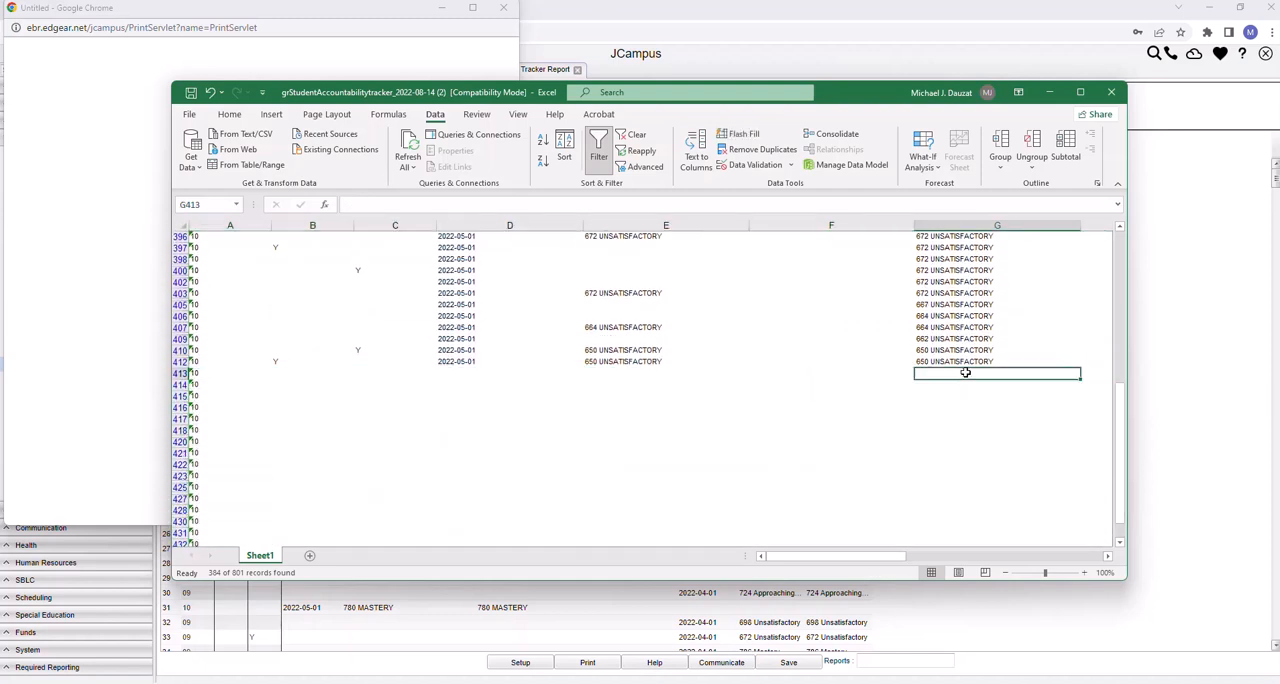
left_click_drag(954, 374, 971, 536)
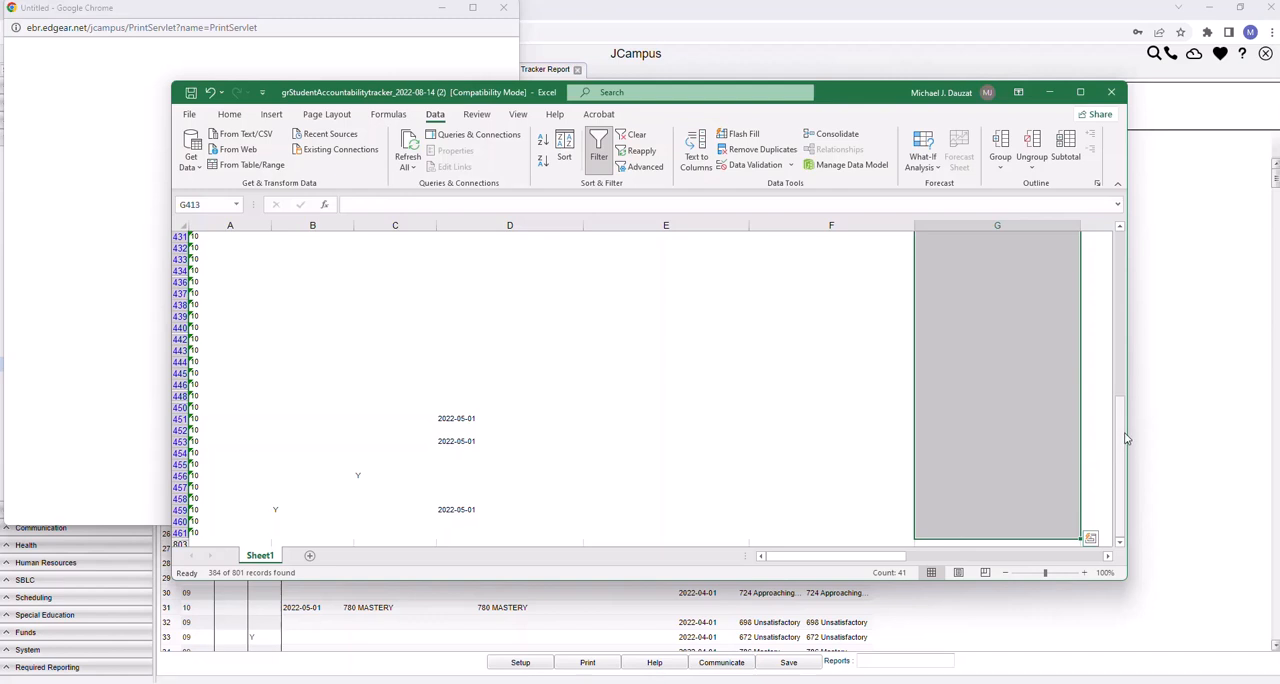
Review the sort and filter options of the English II column
left_click_drag(1121, 441, 1121, 418)
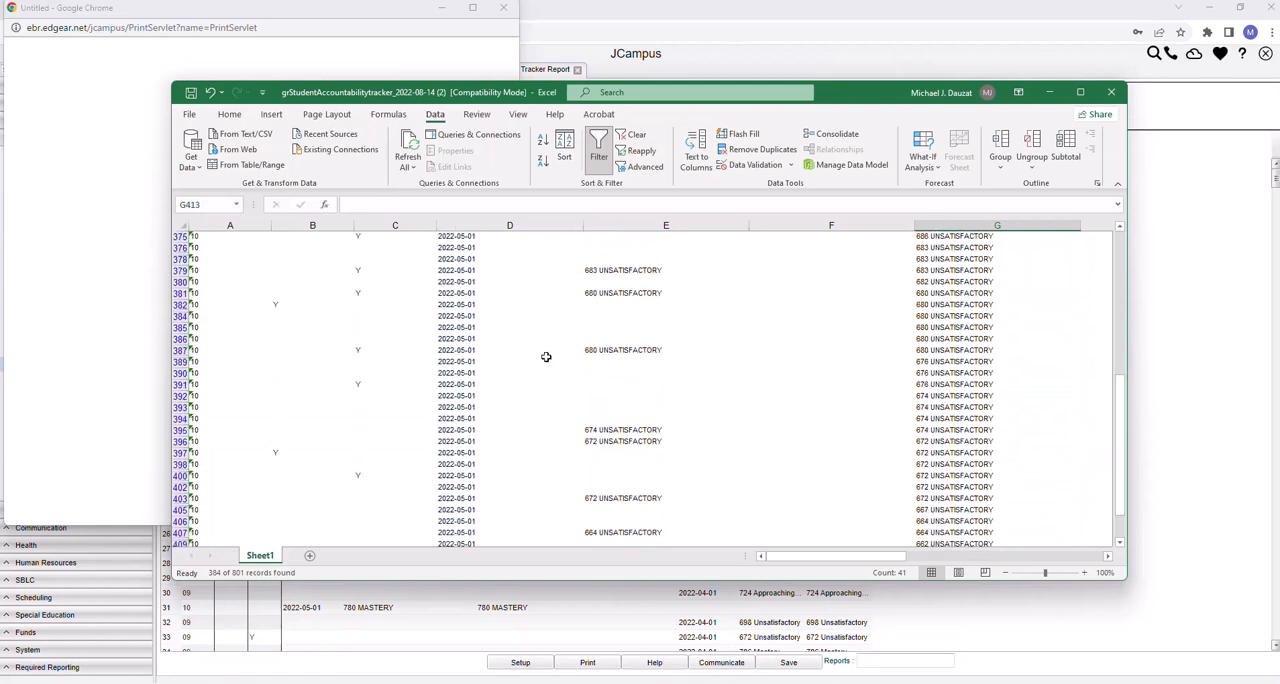
left_click_drag(1120, 400, 1113, 244)
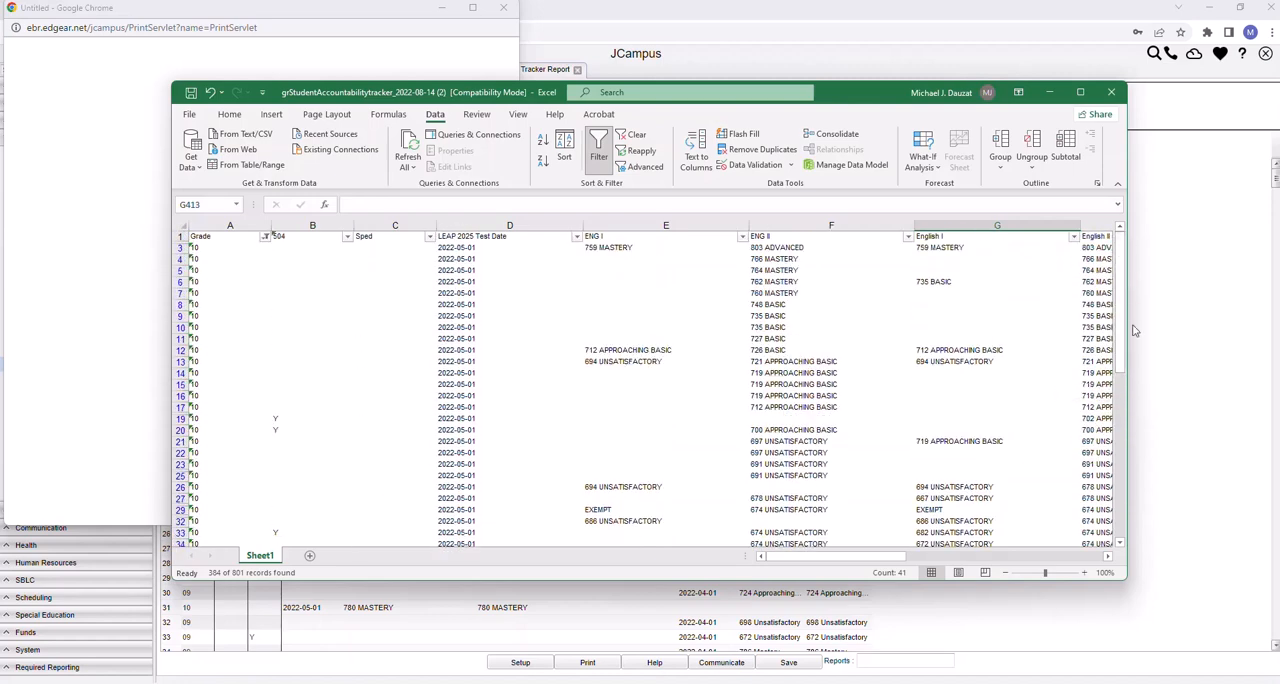
left_click_drag(851, 561, 906, 561)
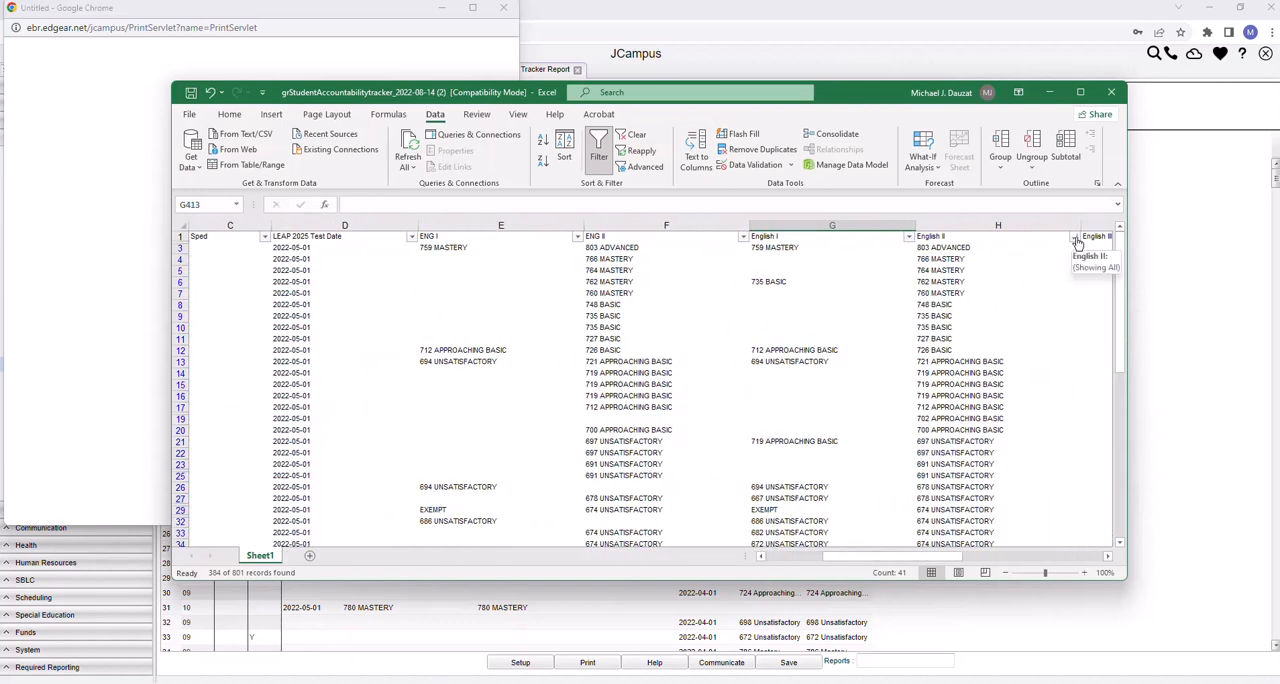
left_click(1075, 239)
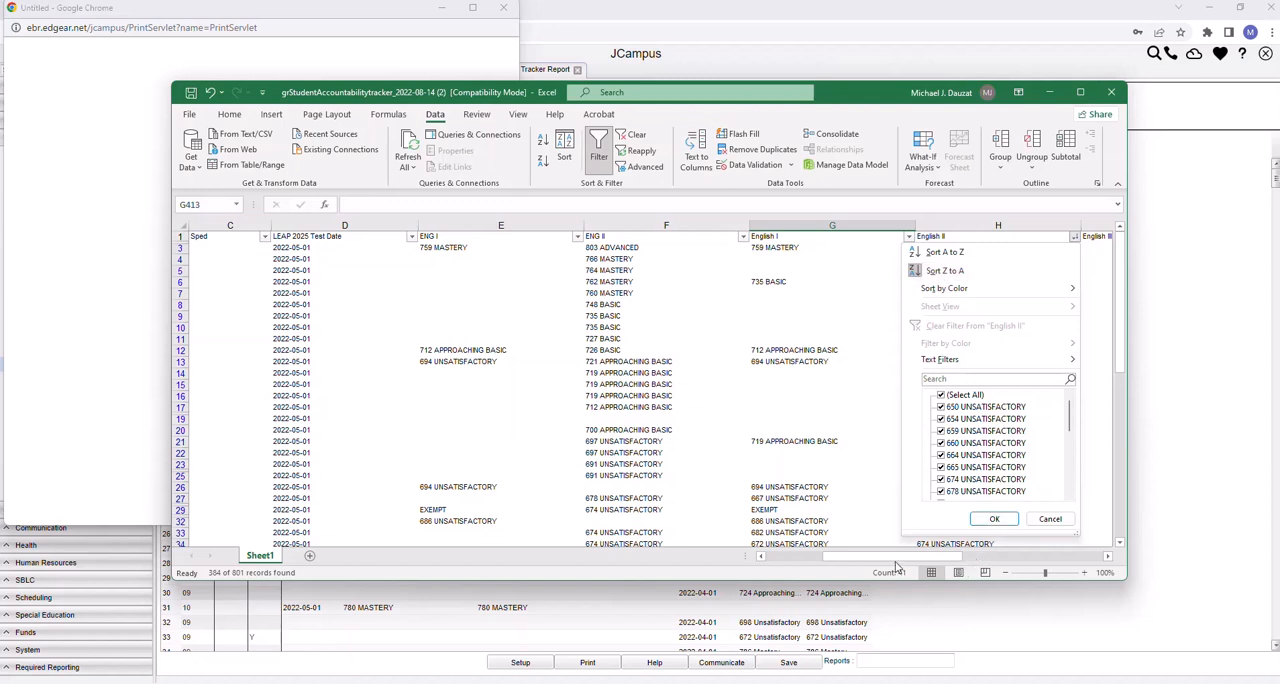
left_click_drag(894, 559, 802, 562)
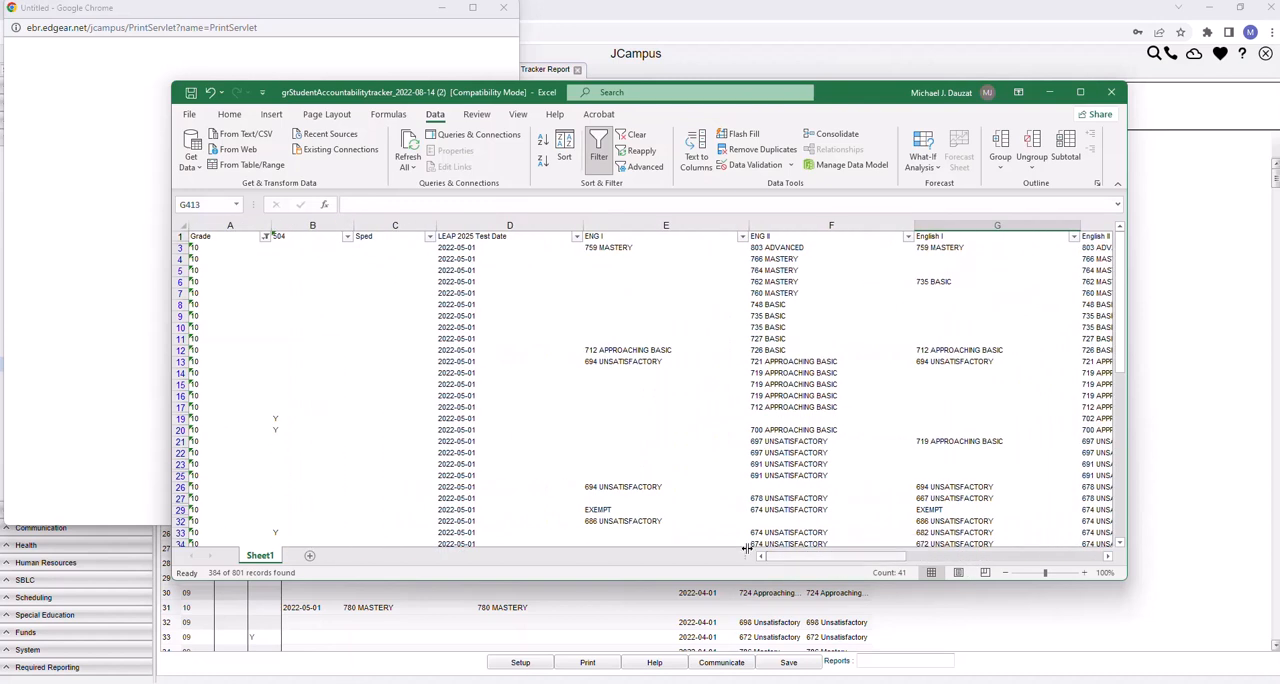
Filter the Grade column to show only T9 and select the resulting grade cells, A193:A661
left_click(266, 238)
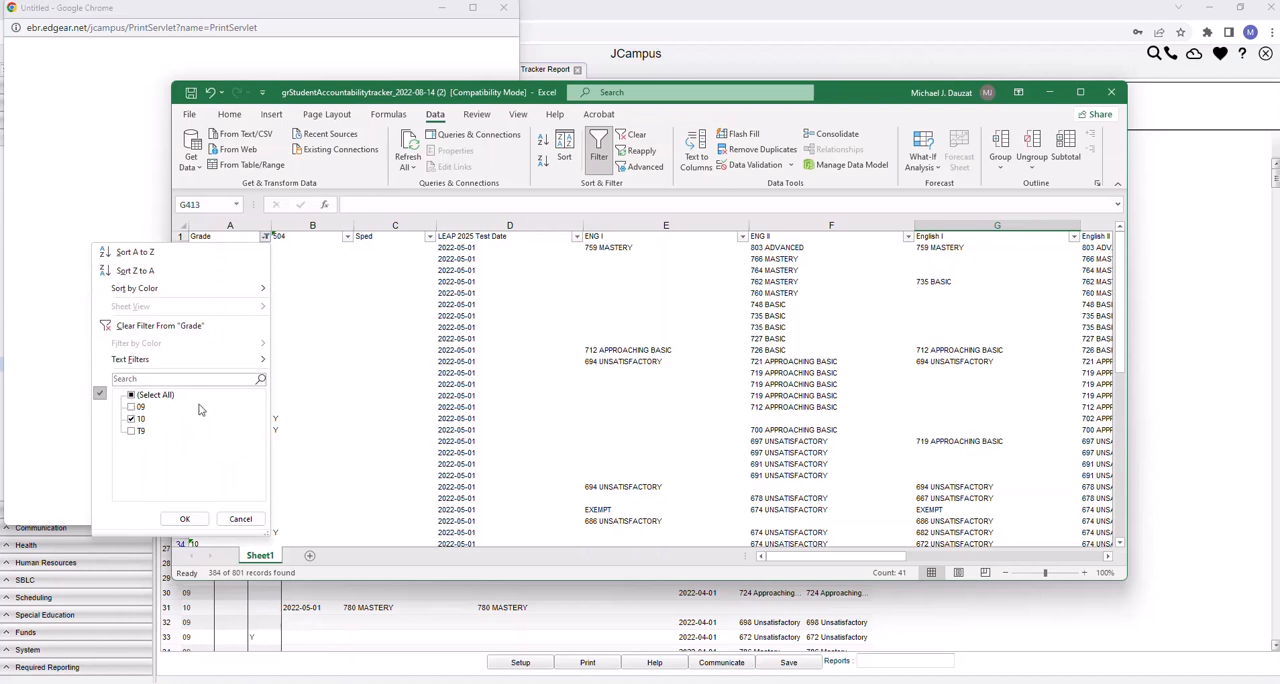
left_click(132, 431)
left_click(131, 419)
left_click(184, 518)
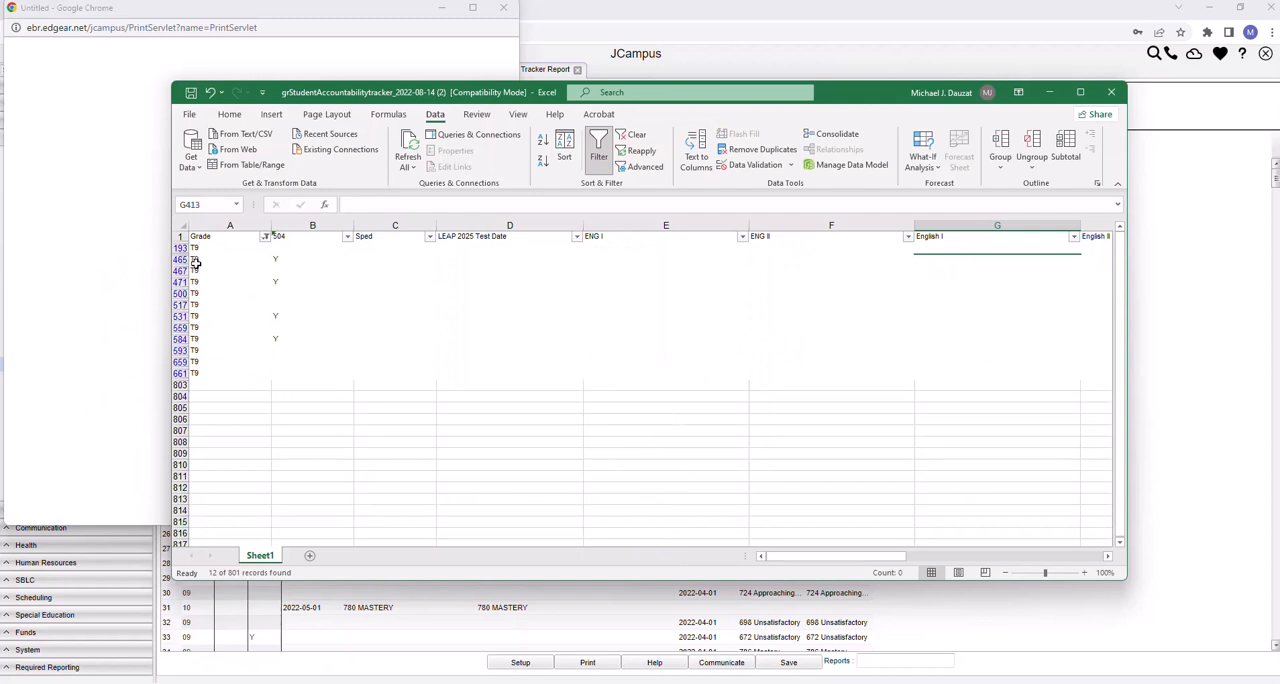
left_click_drag(194, 248, 195, 282)
left_click_drag(200, 361, 198, 370)
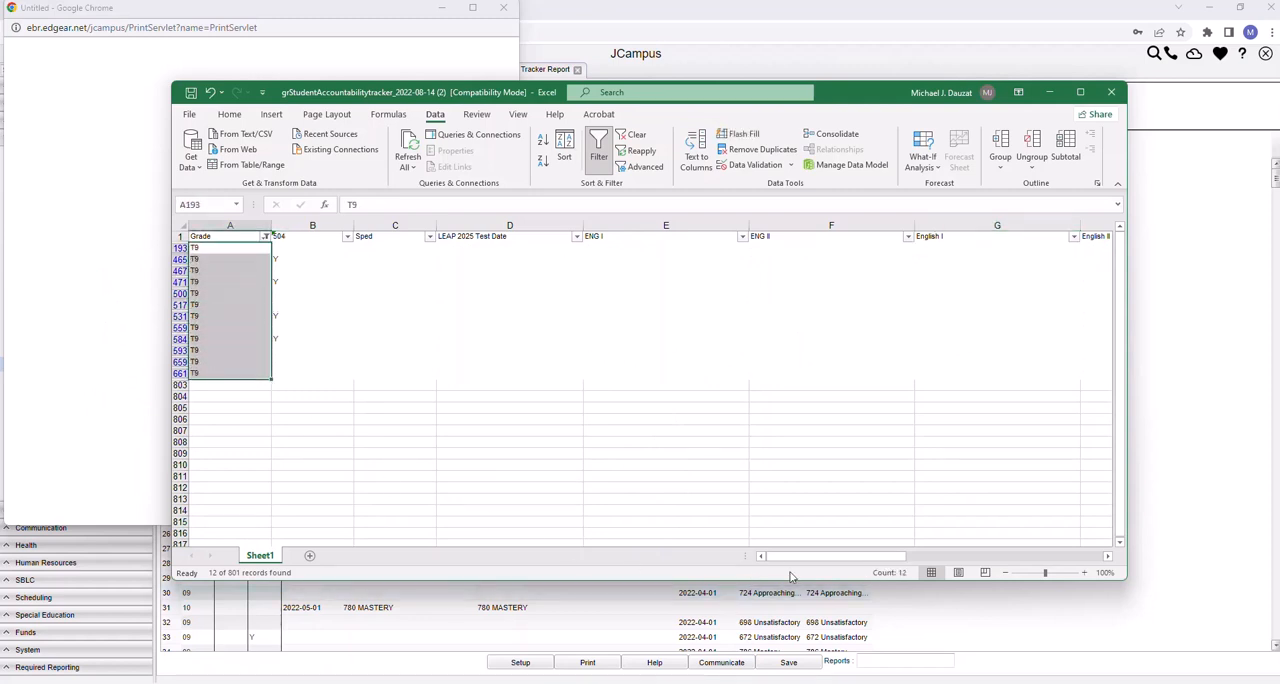
Select the T9 students' blank, Unsatisfactory and Approaching Basic cells in the second ELA column, L193:L593
left_click_drag(812, 556, 992, 518)
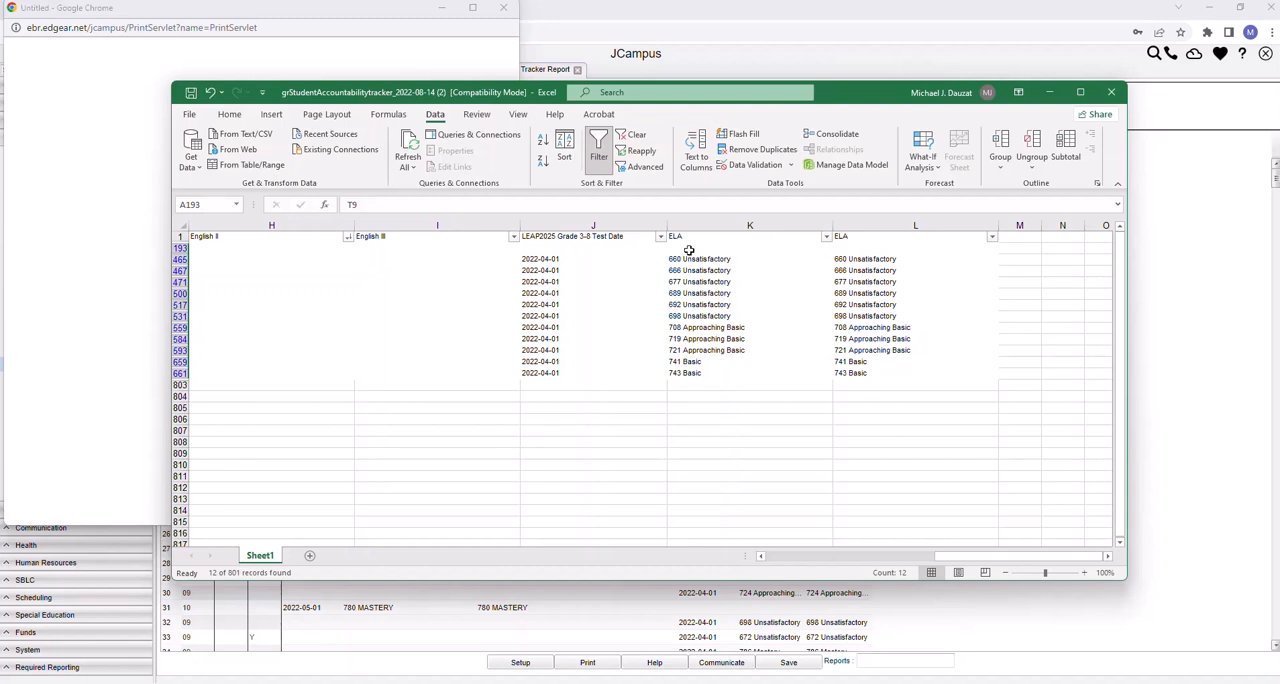
left_click(859, 248)
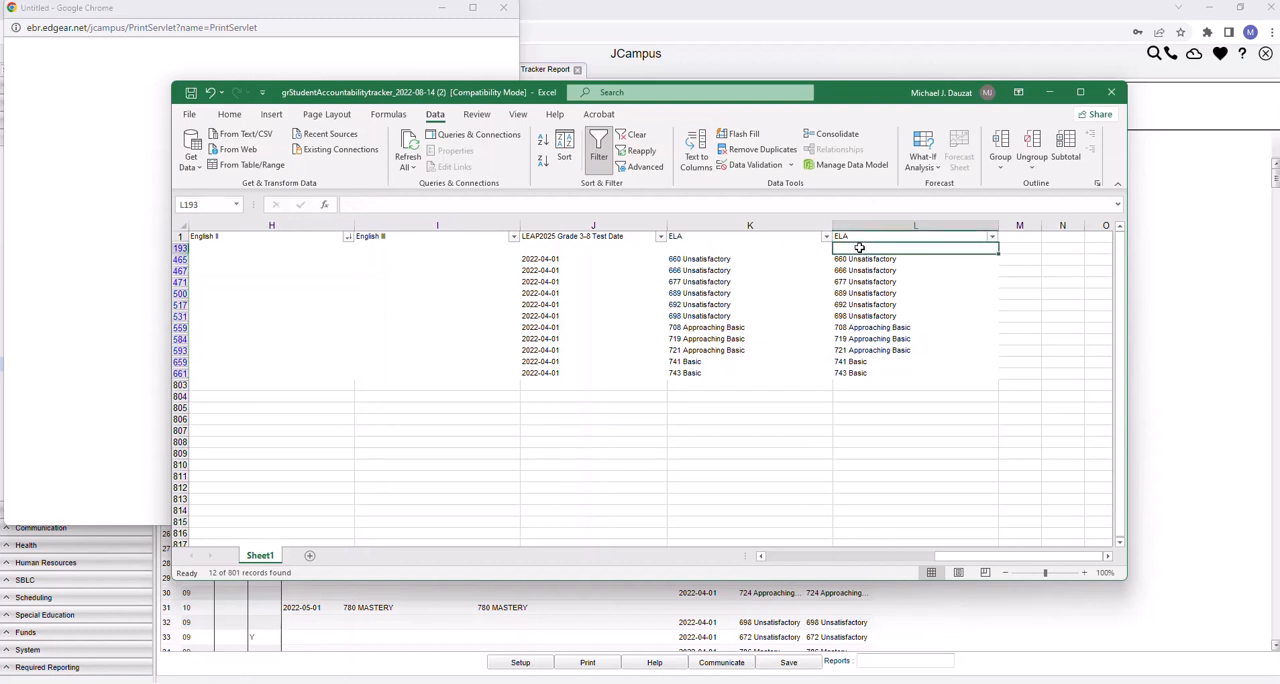
left_click_drag(859, 248, 873, 352)
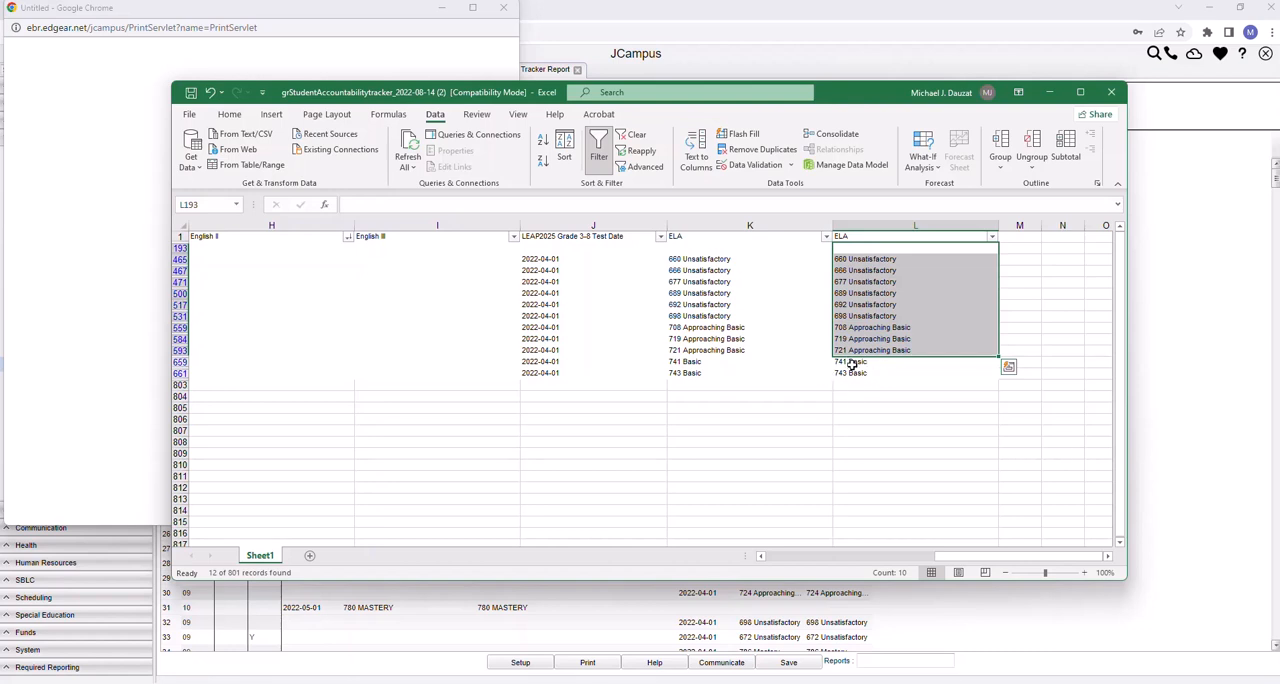
left_click_drag(850, 362, 856, 372)
left_click_drag(864, 258, 889, 349)
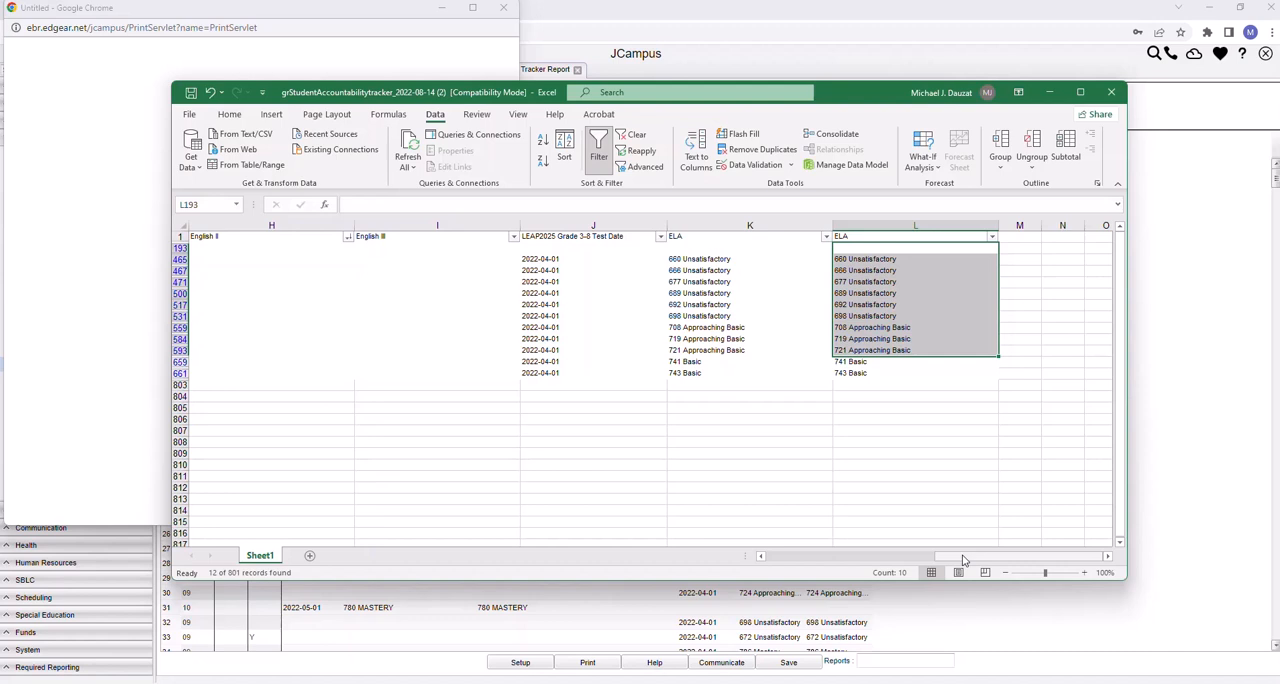
left_click_drag(963, 560, 786, 570)
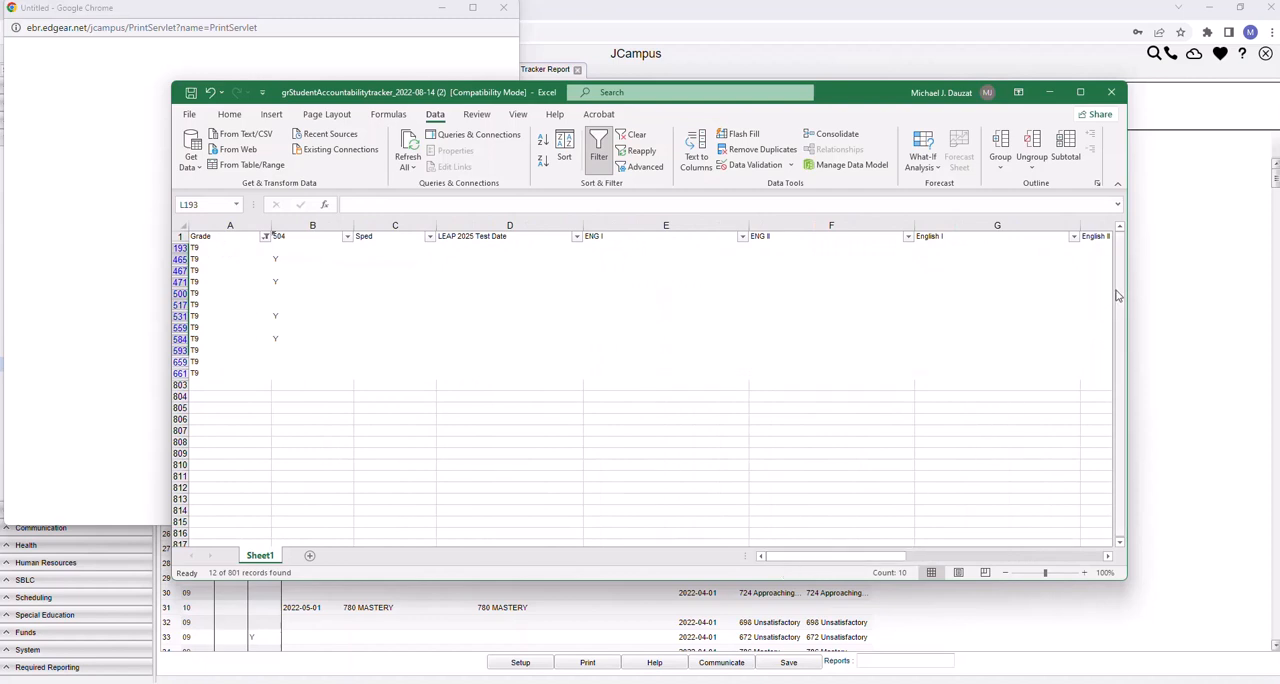